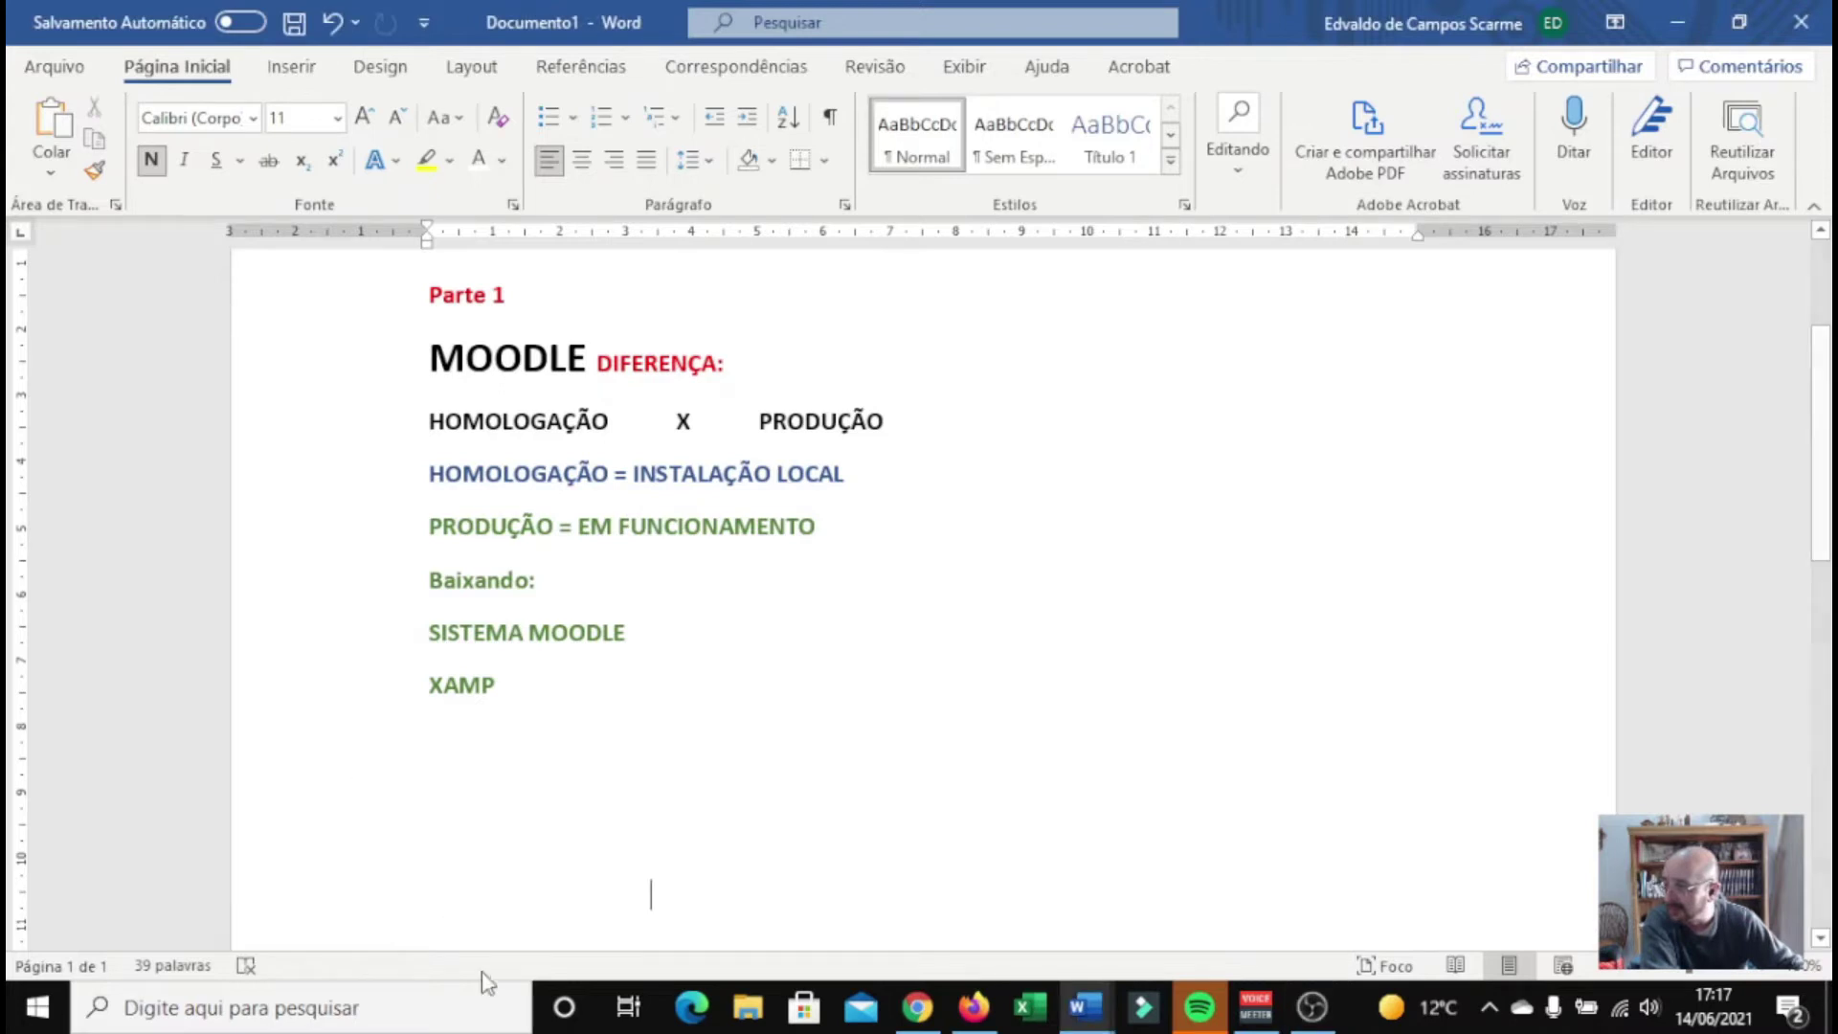
Recolour the hidden Parte 2 lines below XAMP to Automático (black), then minimize Word
scroll(493, 874, down, 3)
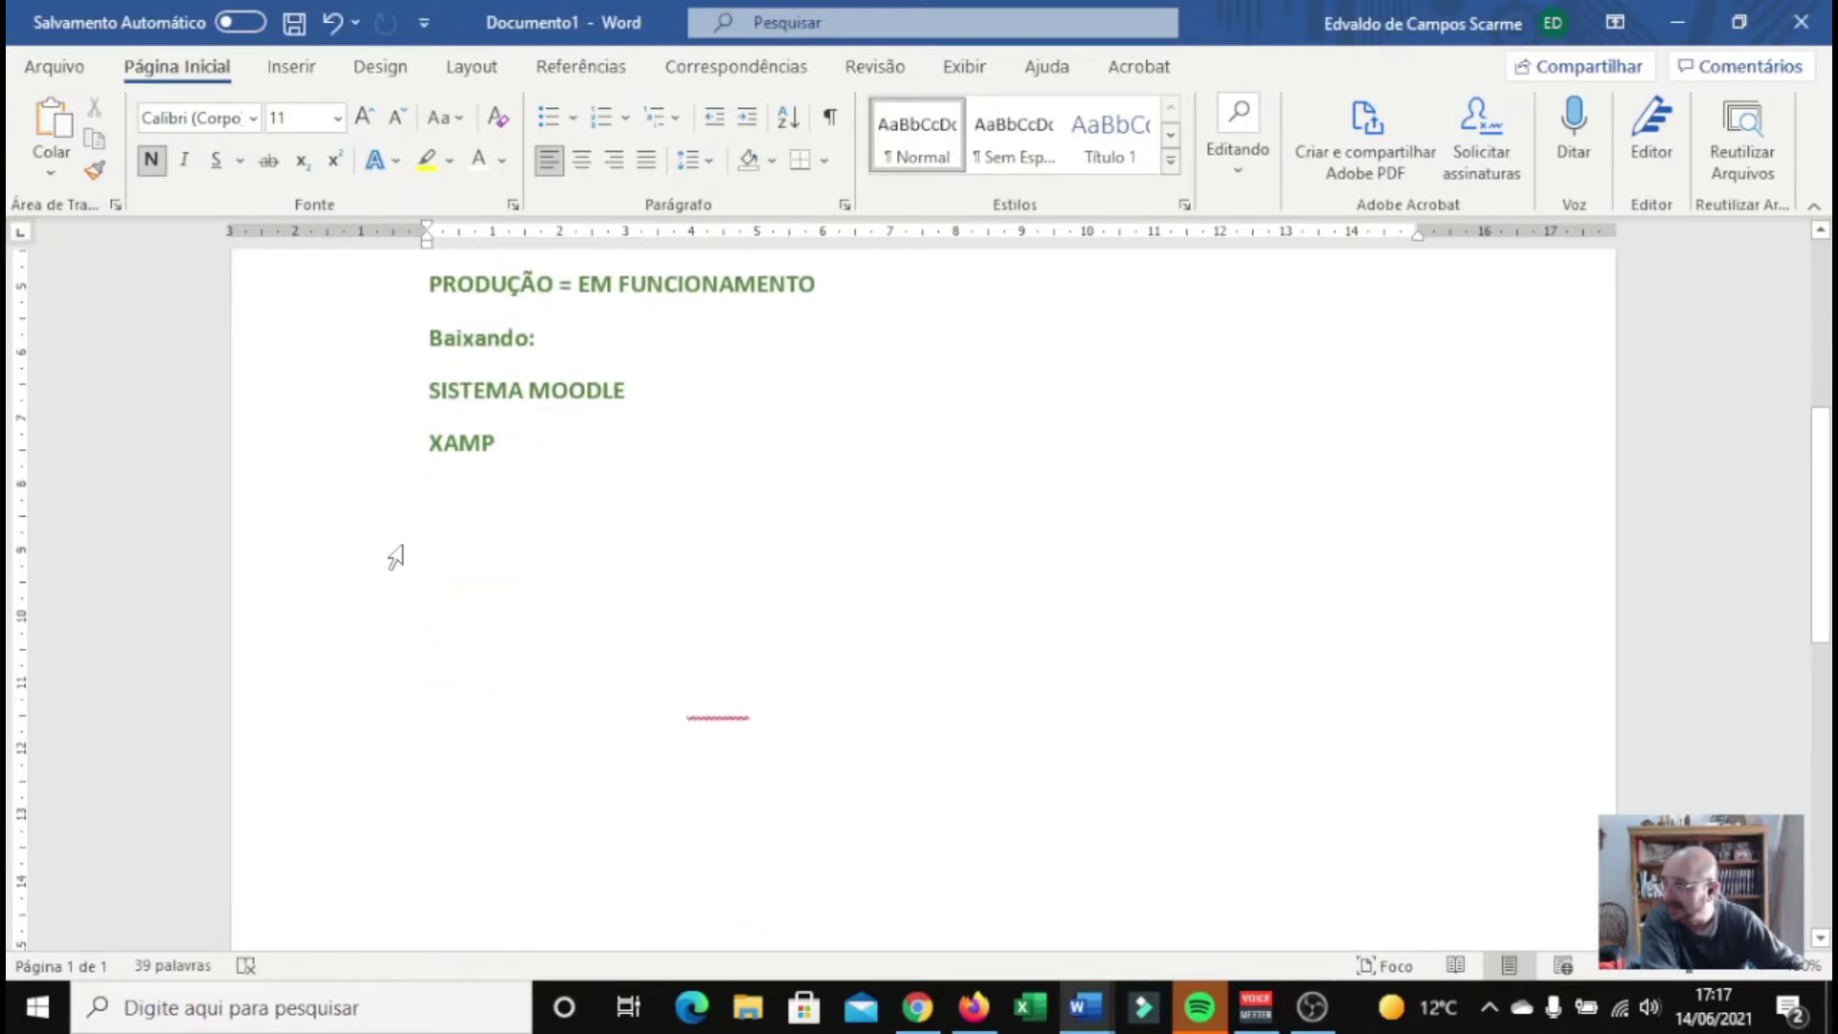
drag(361, 545, 381, 927)
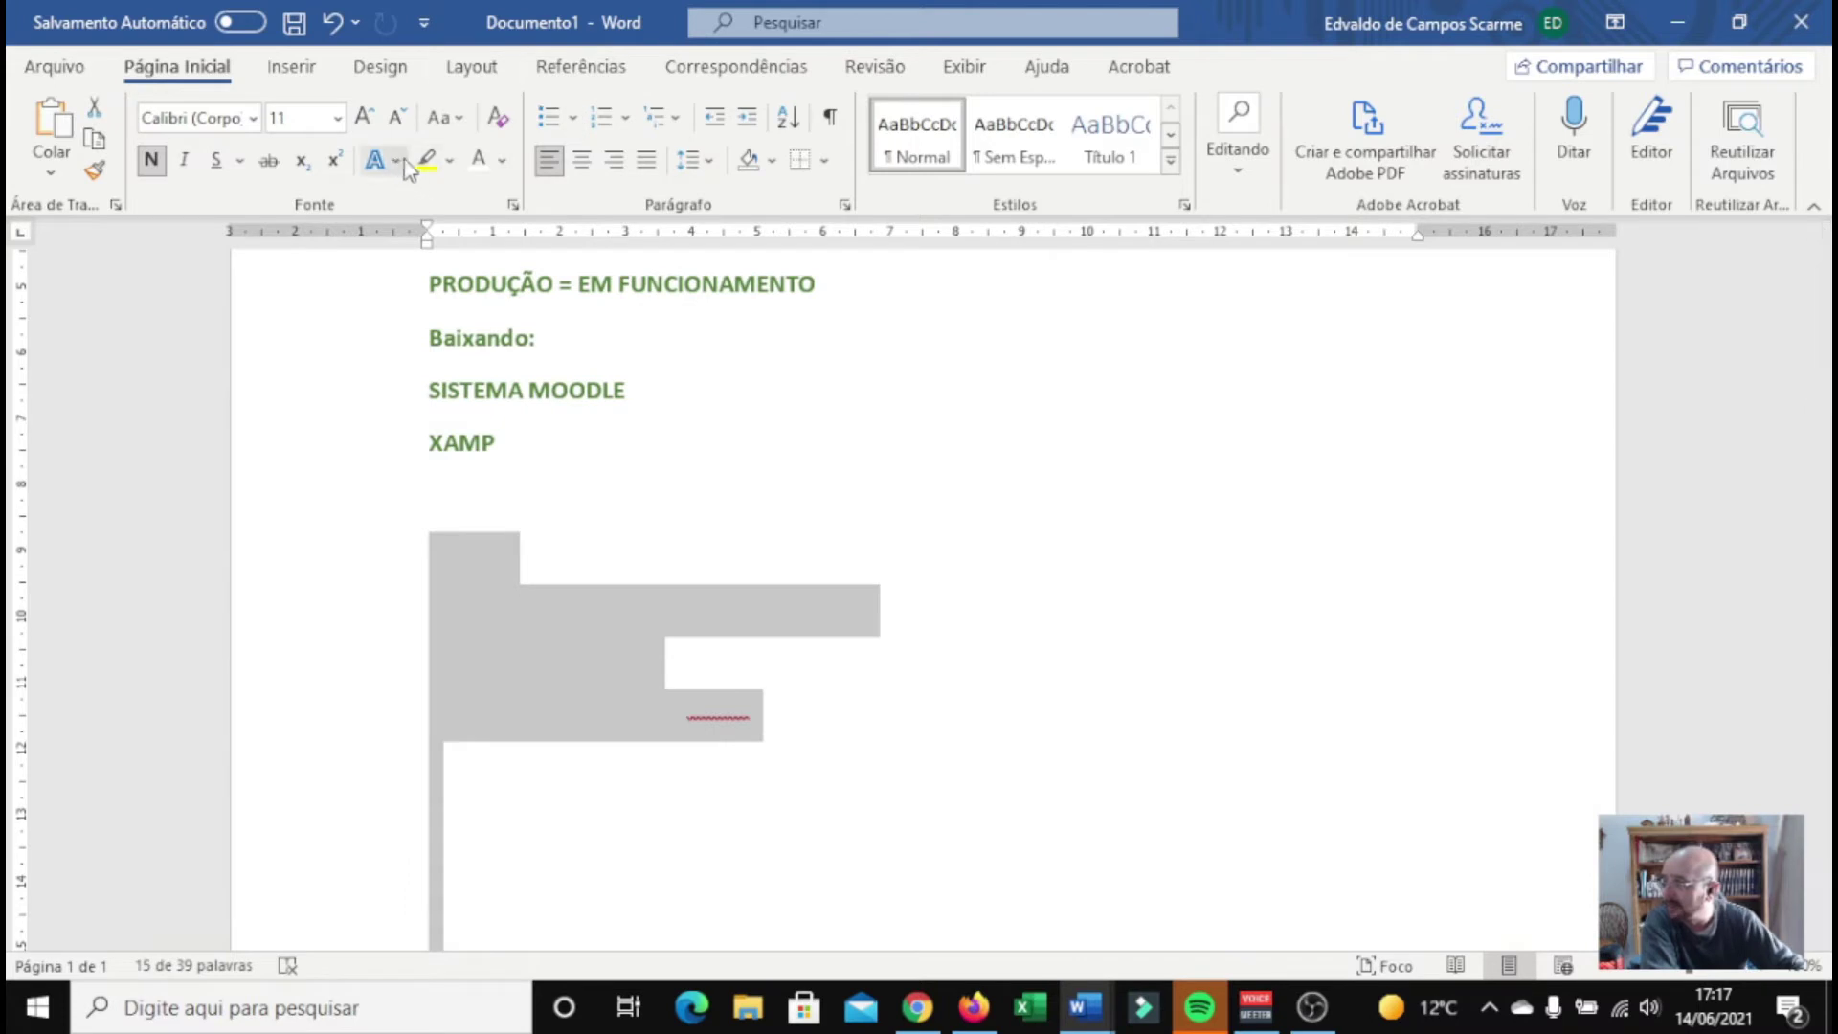
click(501, 160)
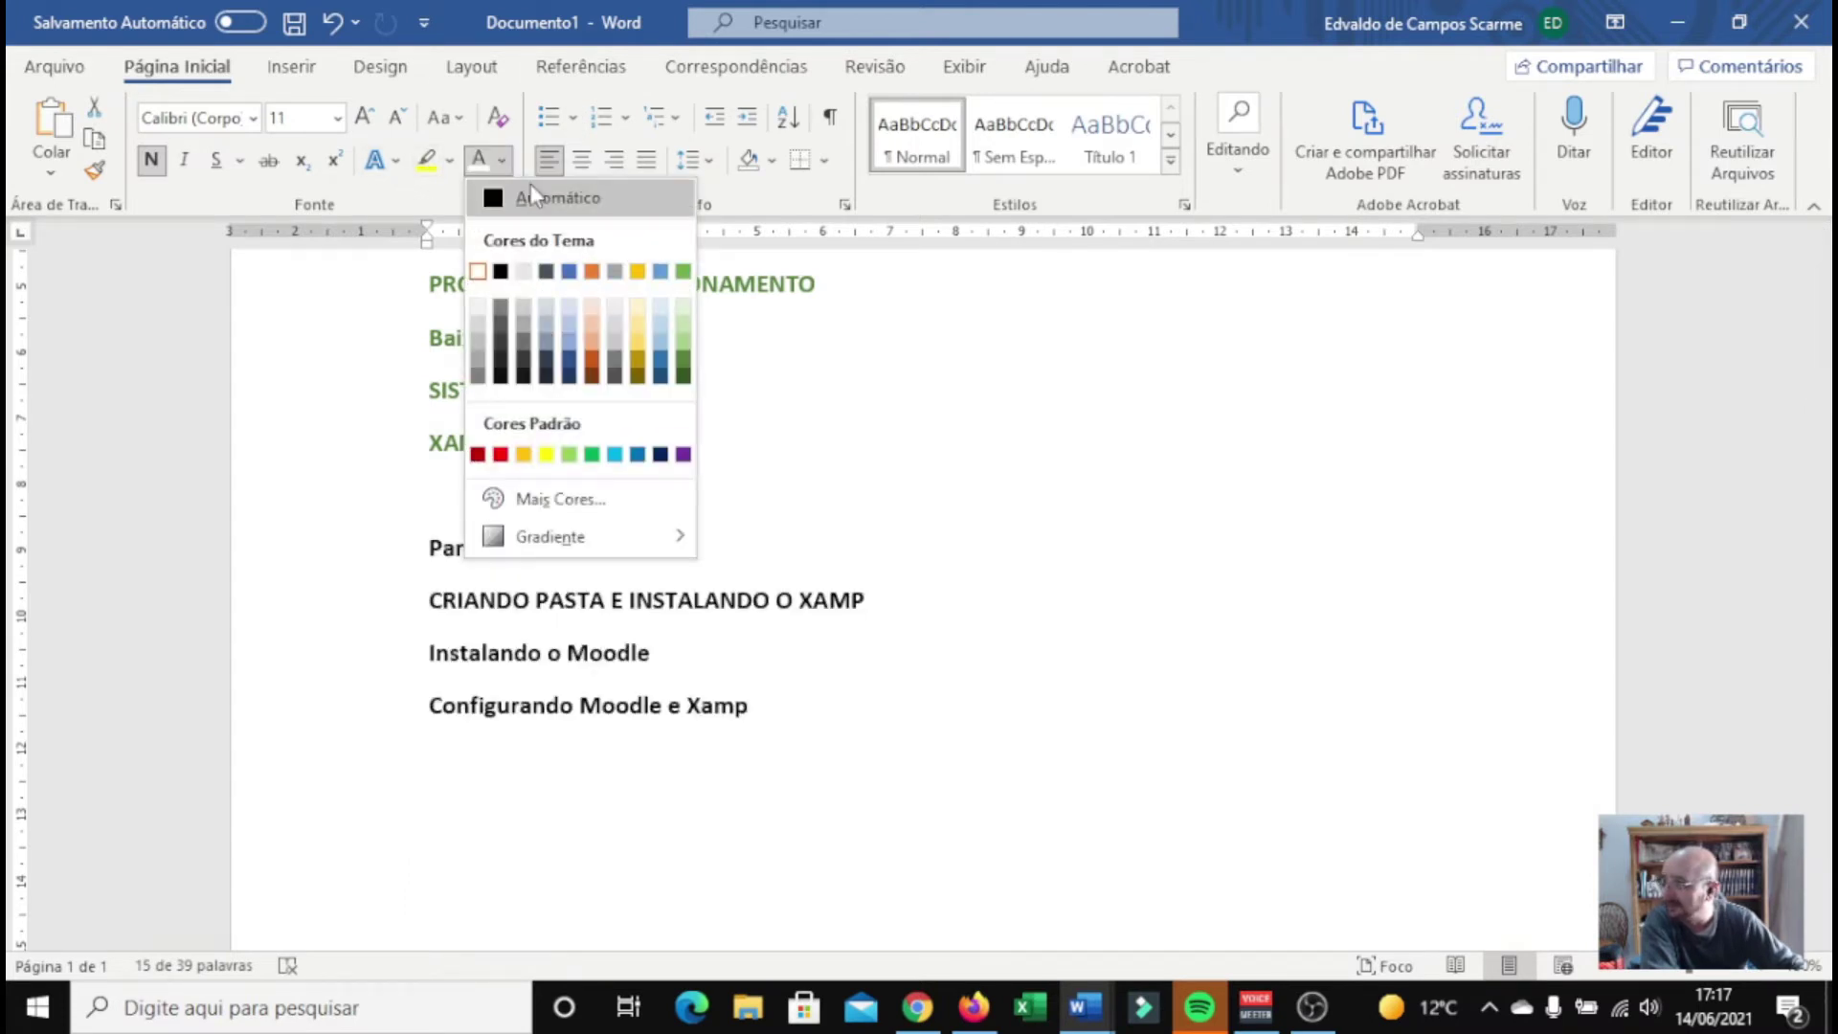
click(534, 197)
click(822, 627)
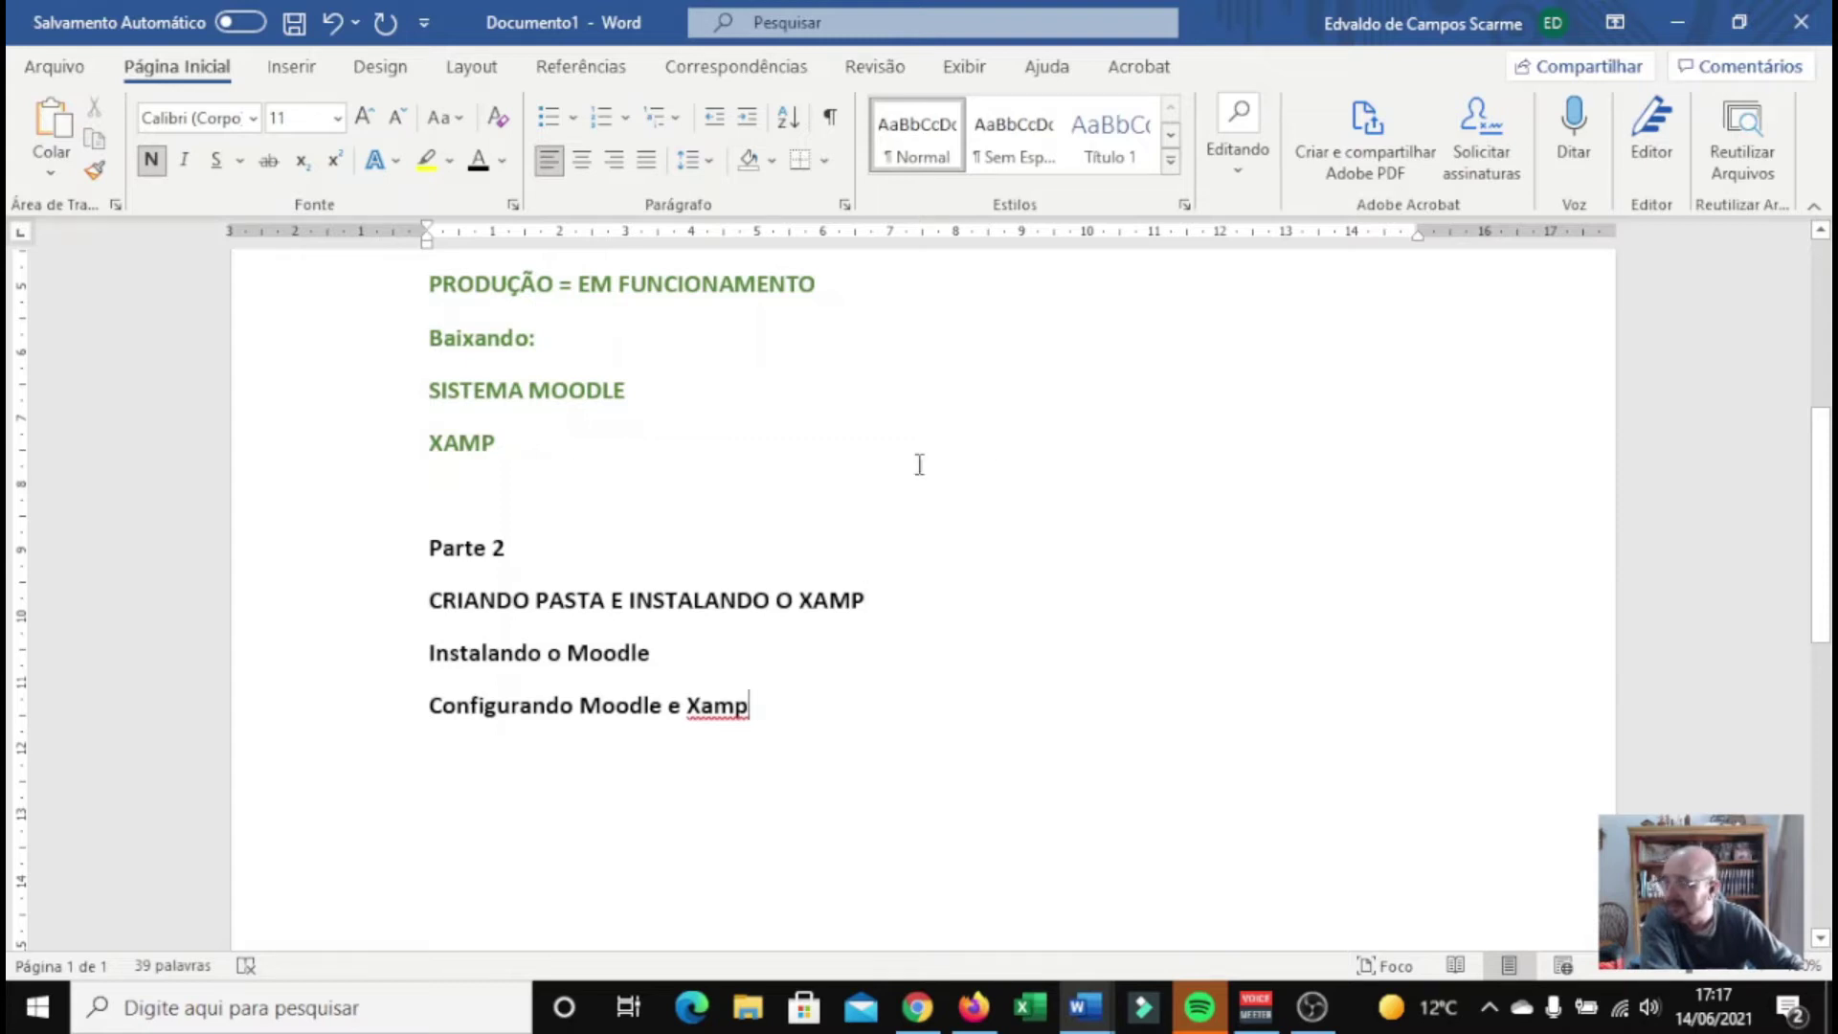
click(1683, 17)
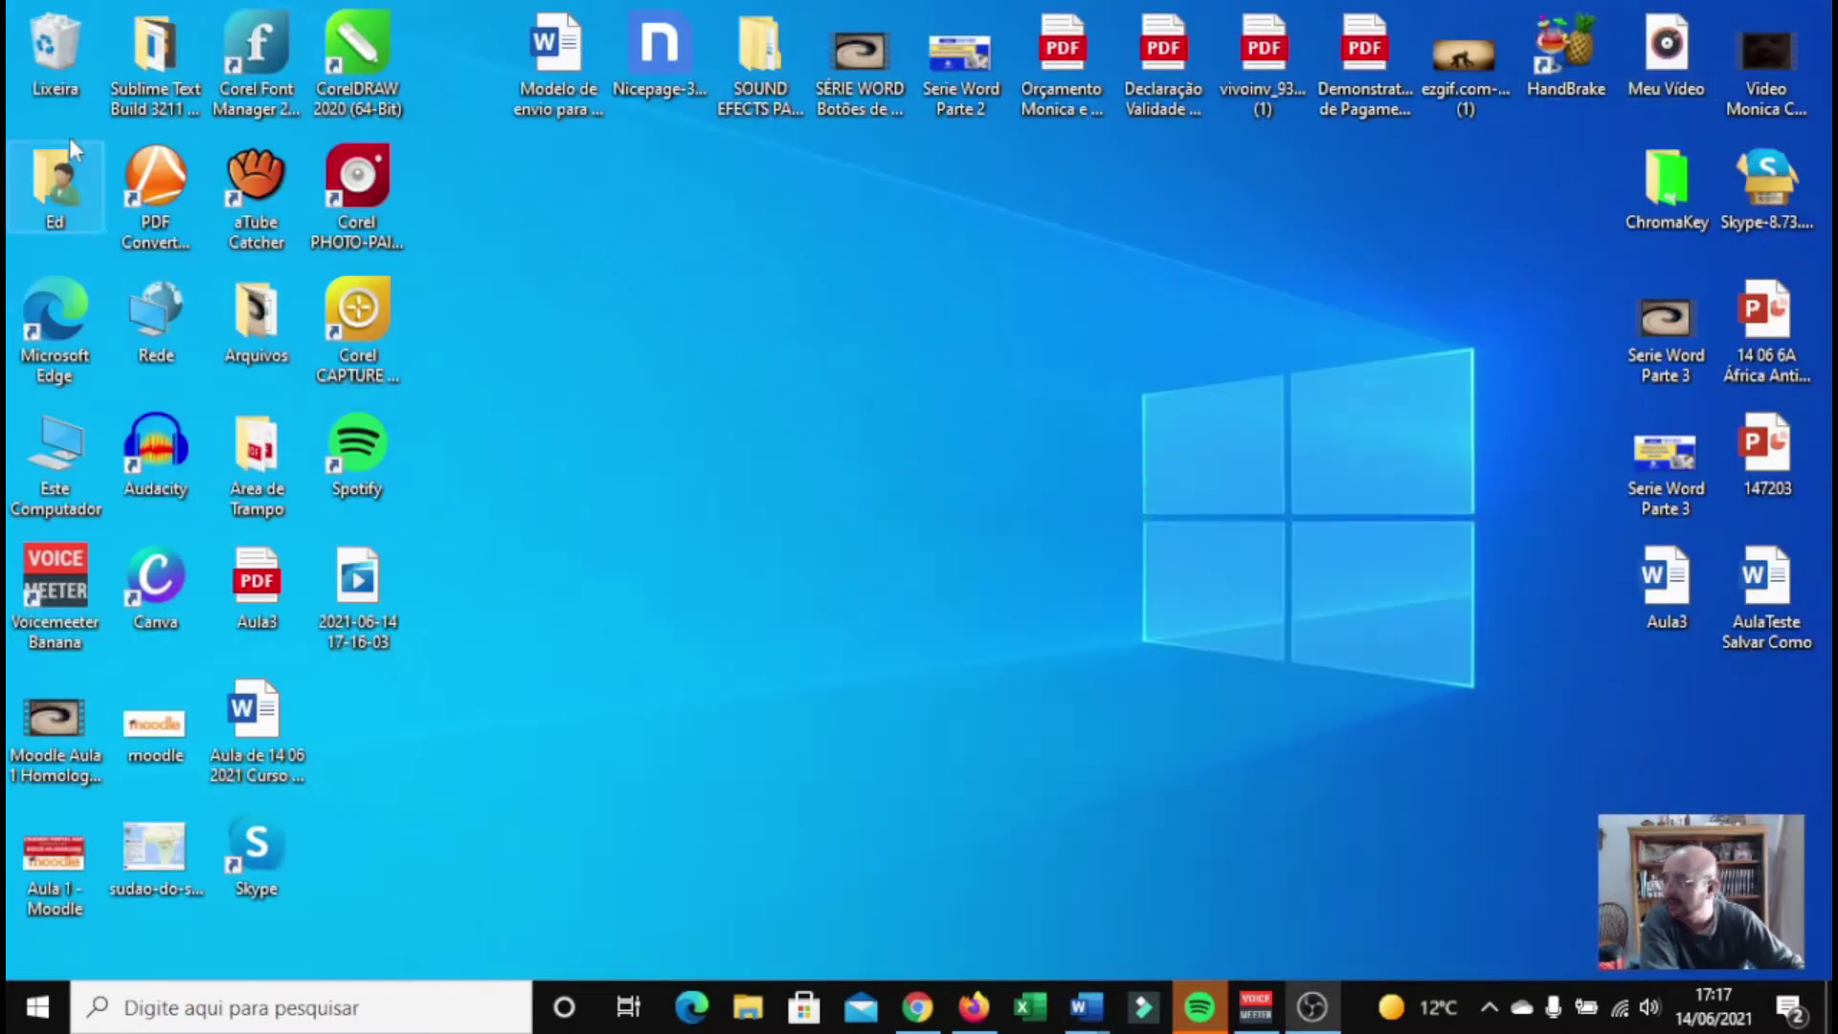
Cut the XAMPP installer and moodle-latest-311 (1) from the Downloads folder
double_click(52, 187)
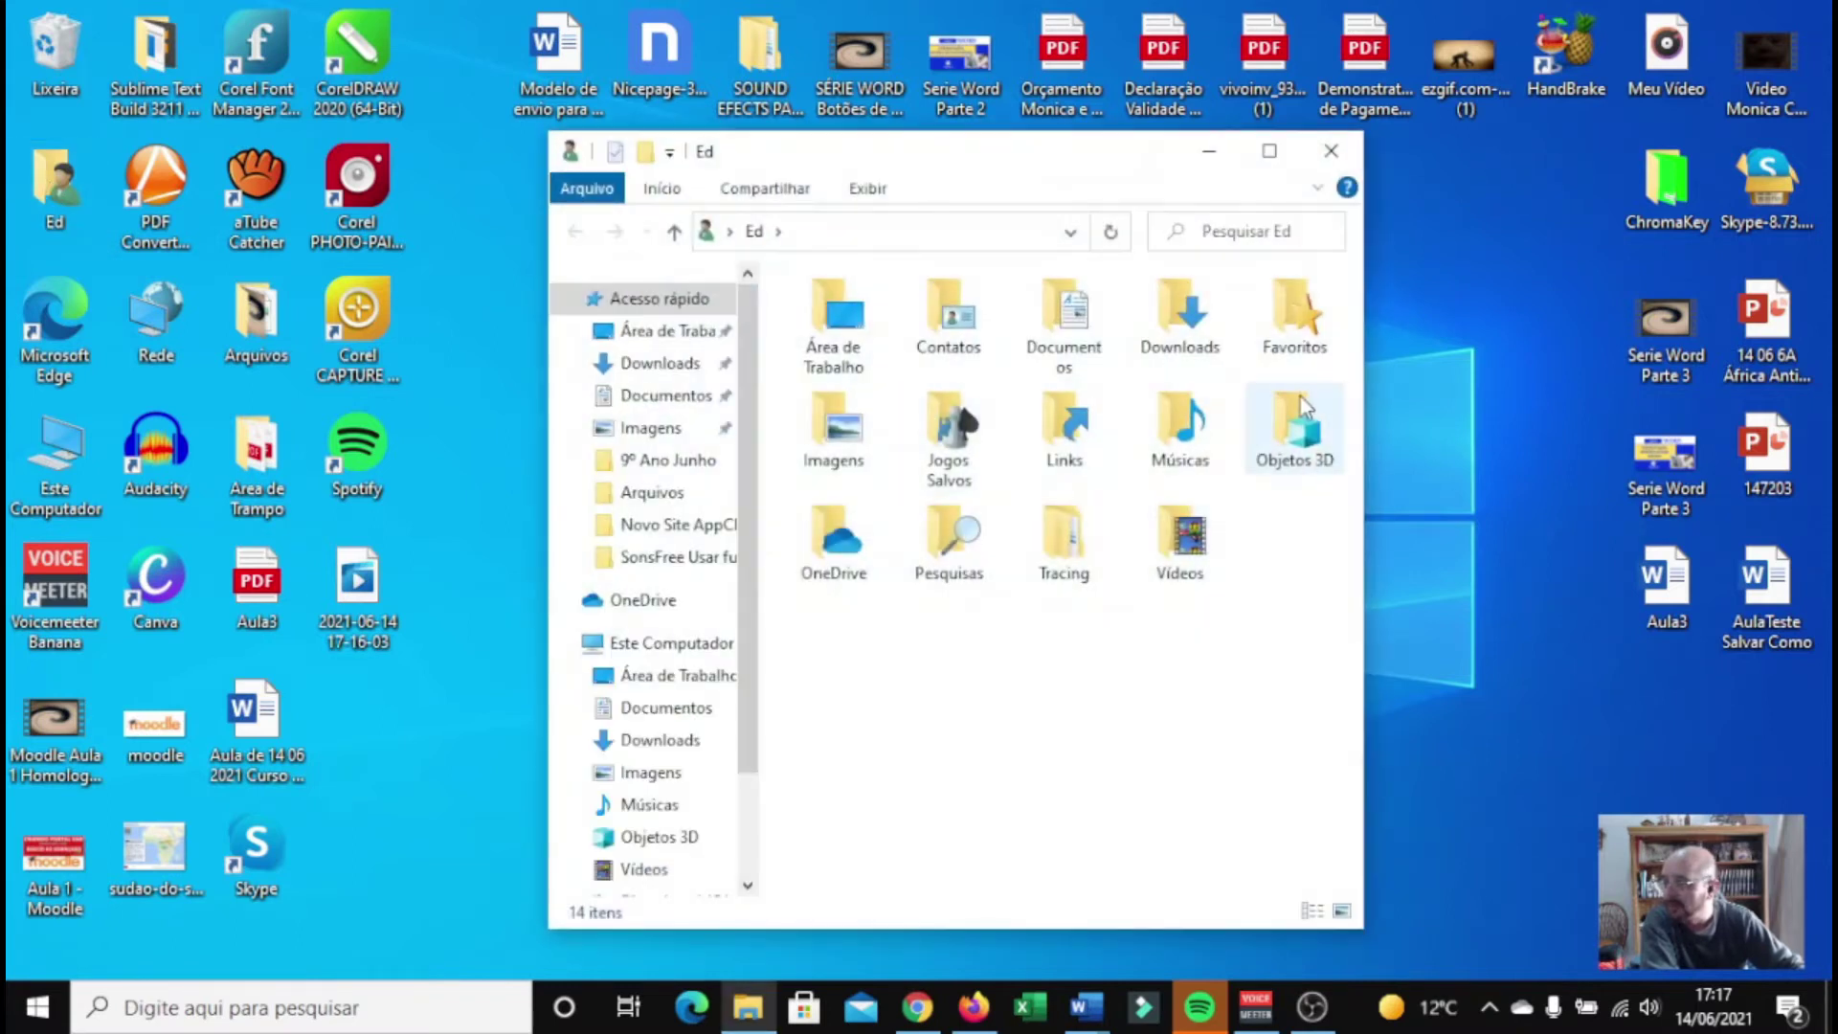
double_click(1181, 346)
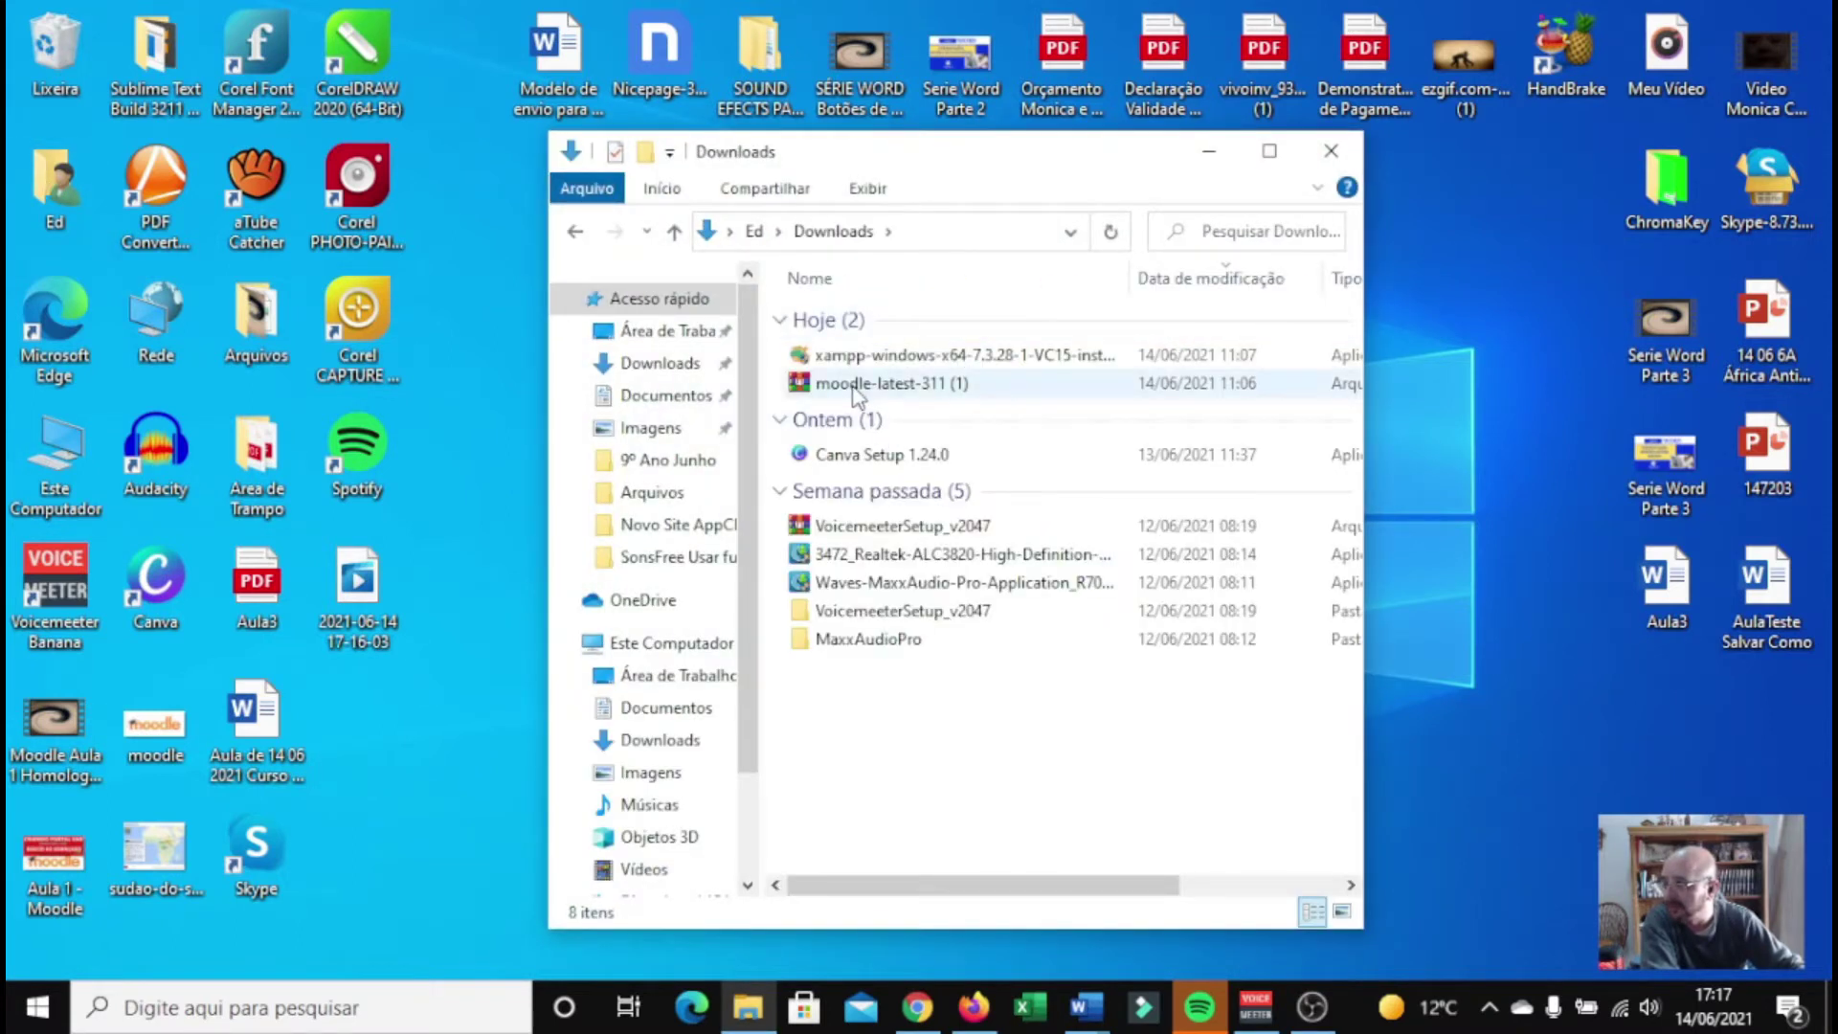
click(854, 387)
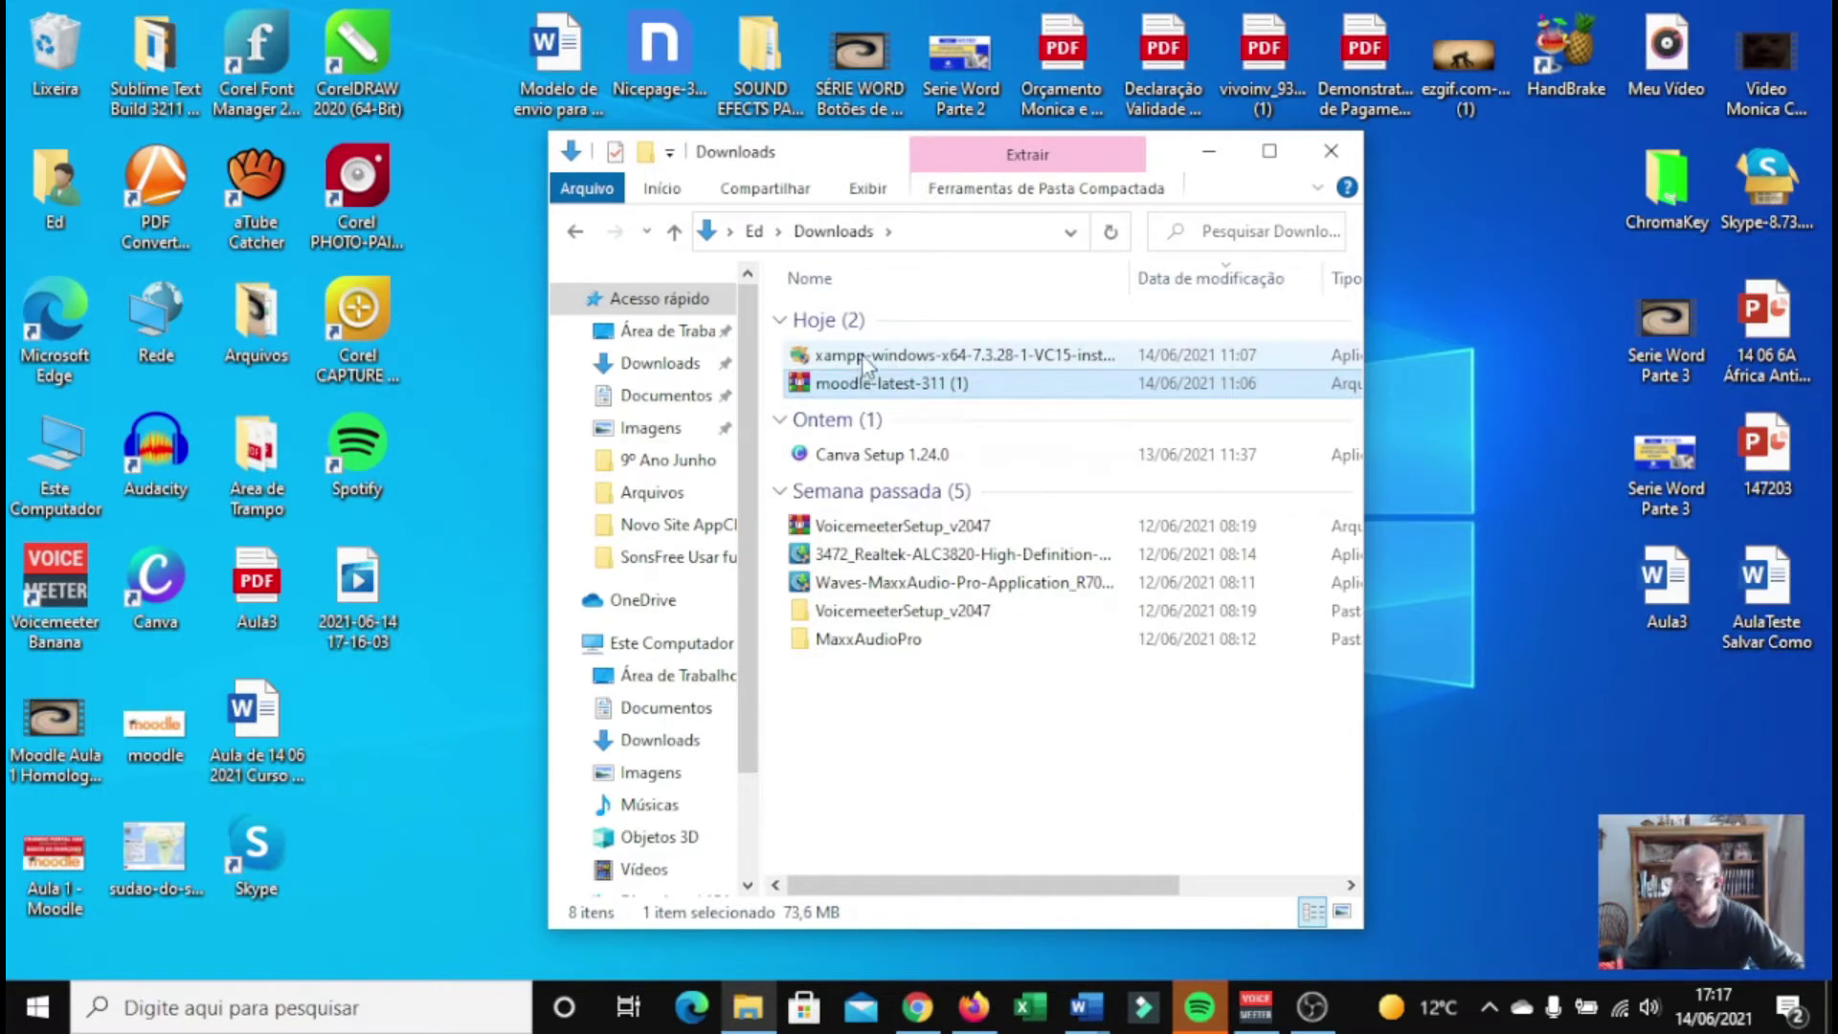
ctrl+click(865, 356)
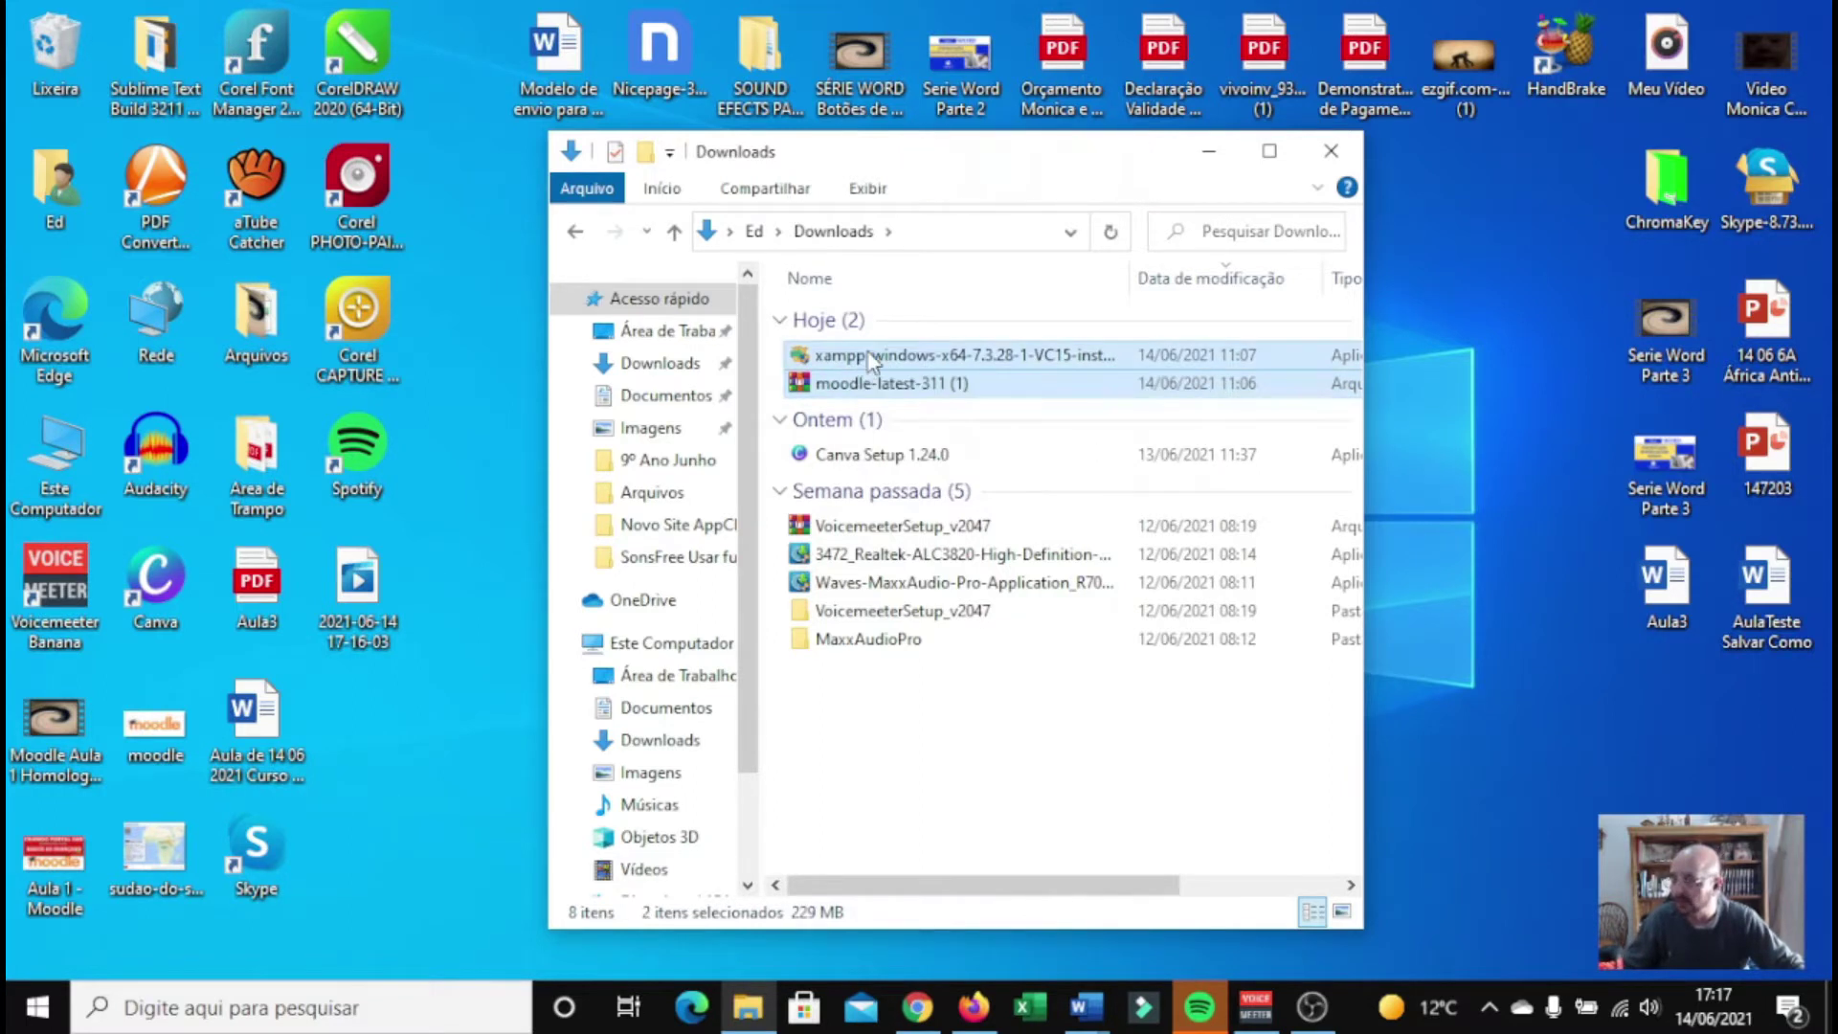
right_click(871, 359)
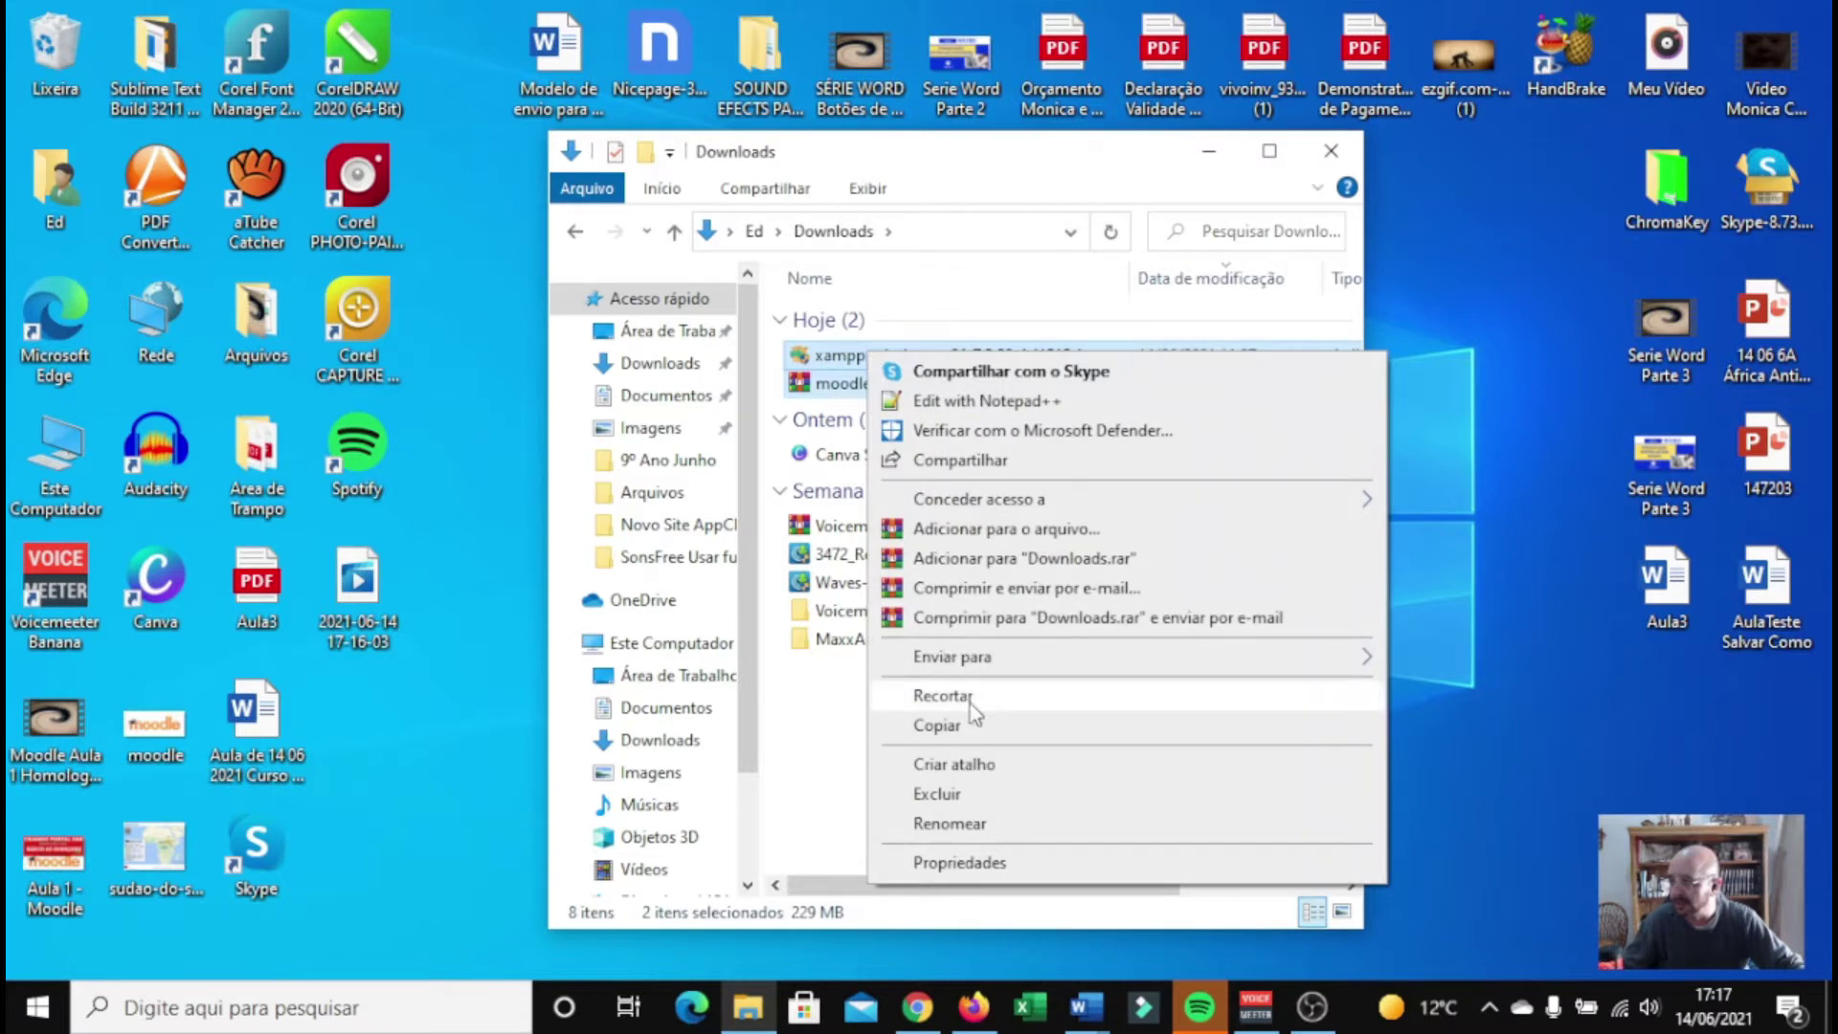
click(968, 698)
click(1328, 155)
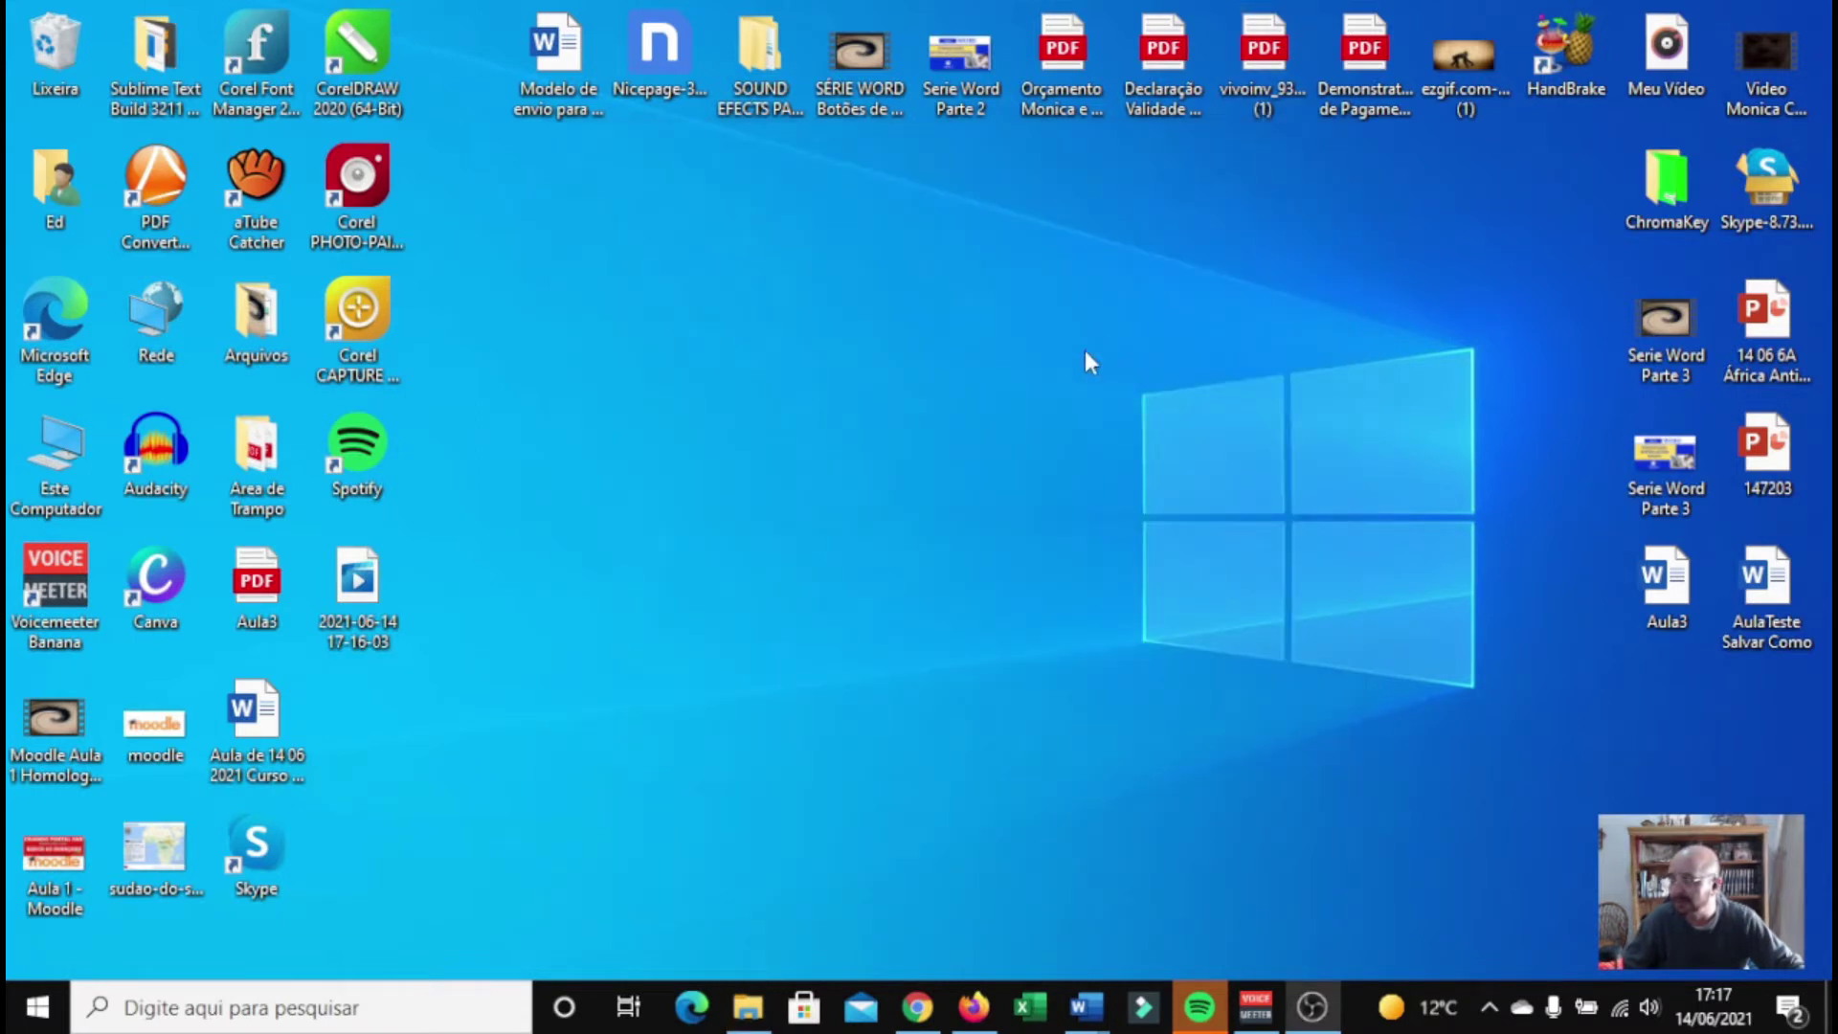
Create a new desktop folder named 'Arquivos Portal EAD'
right_click(902, 325)
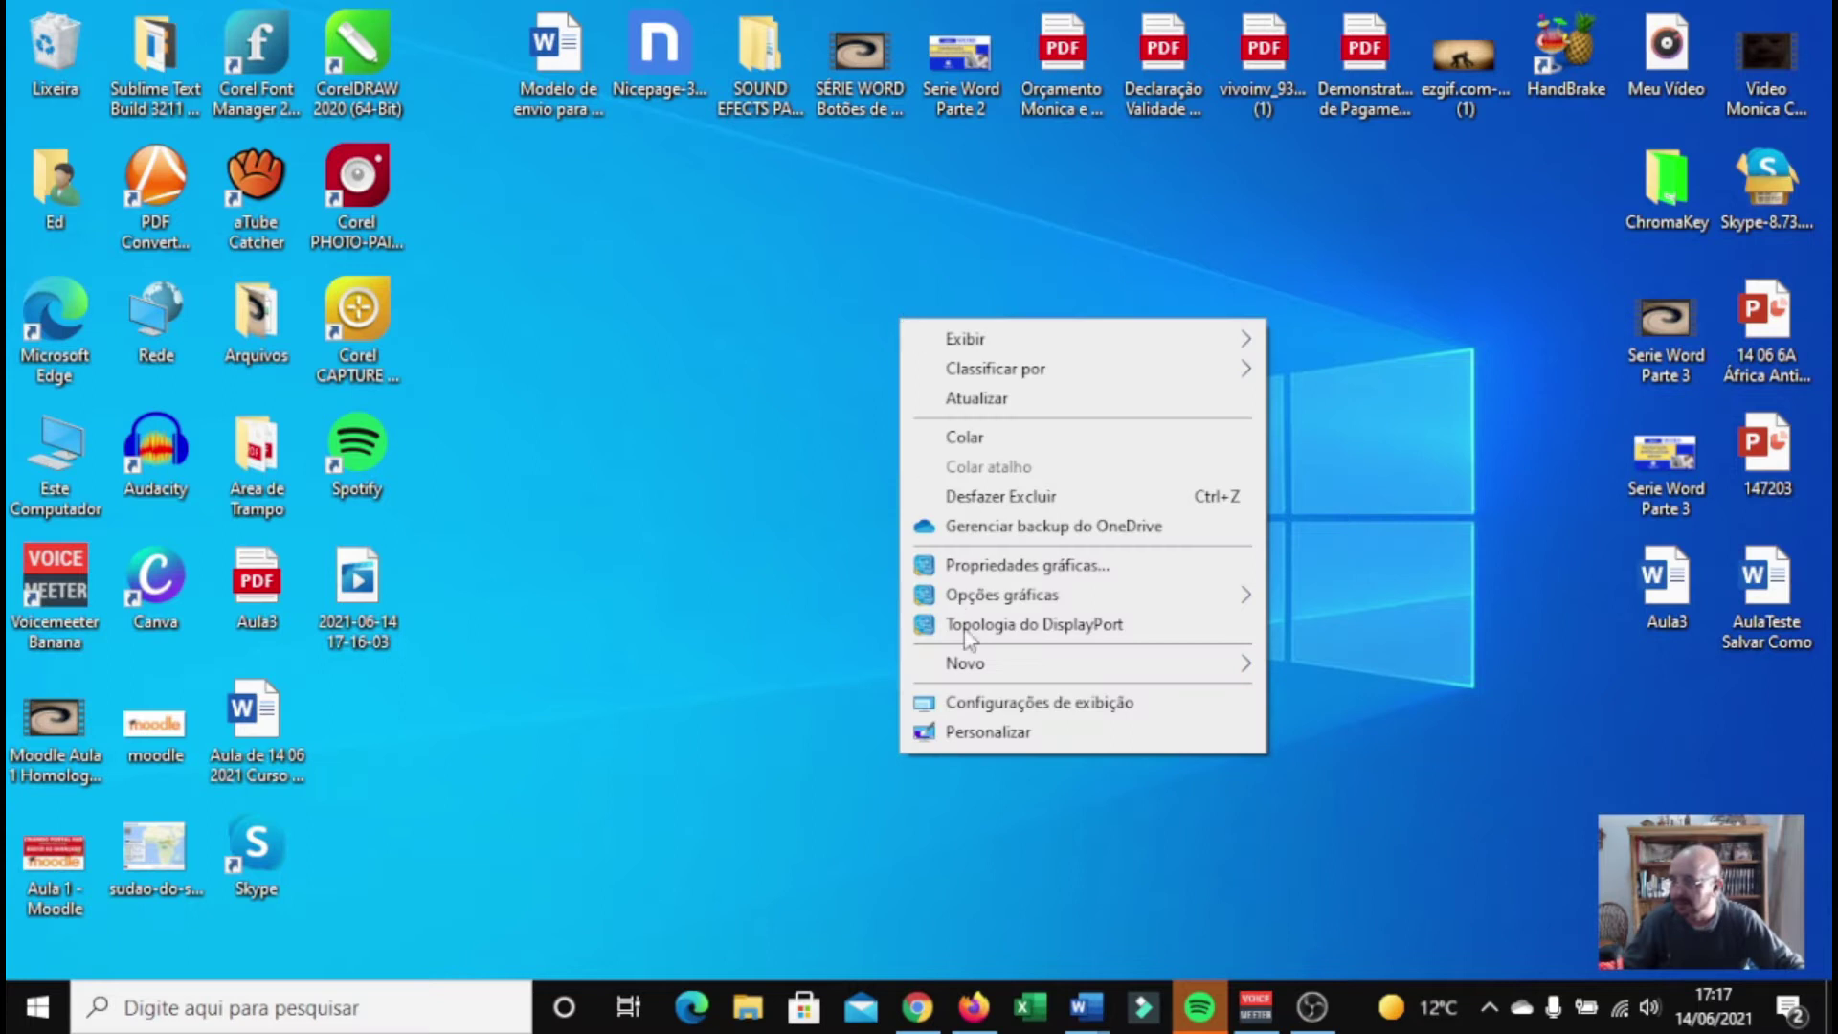
mouse_move(1011, 670)
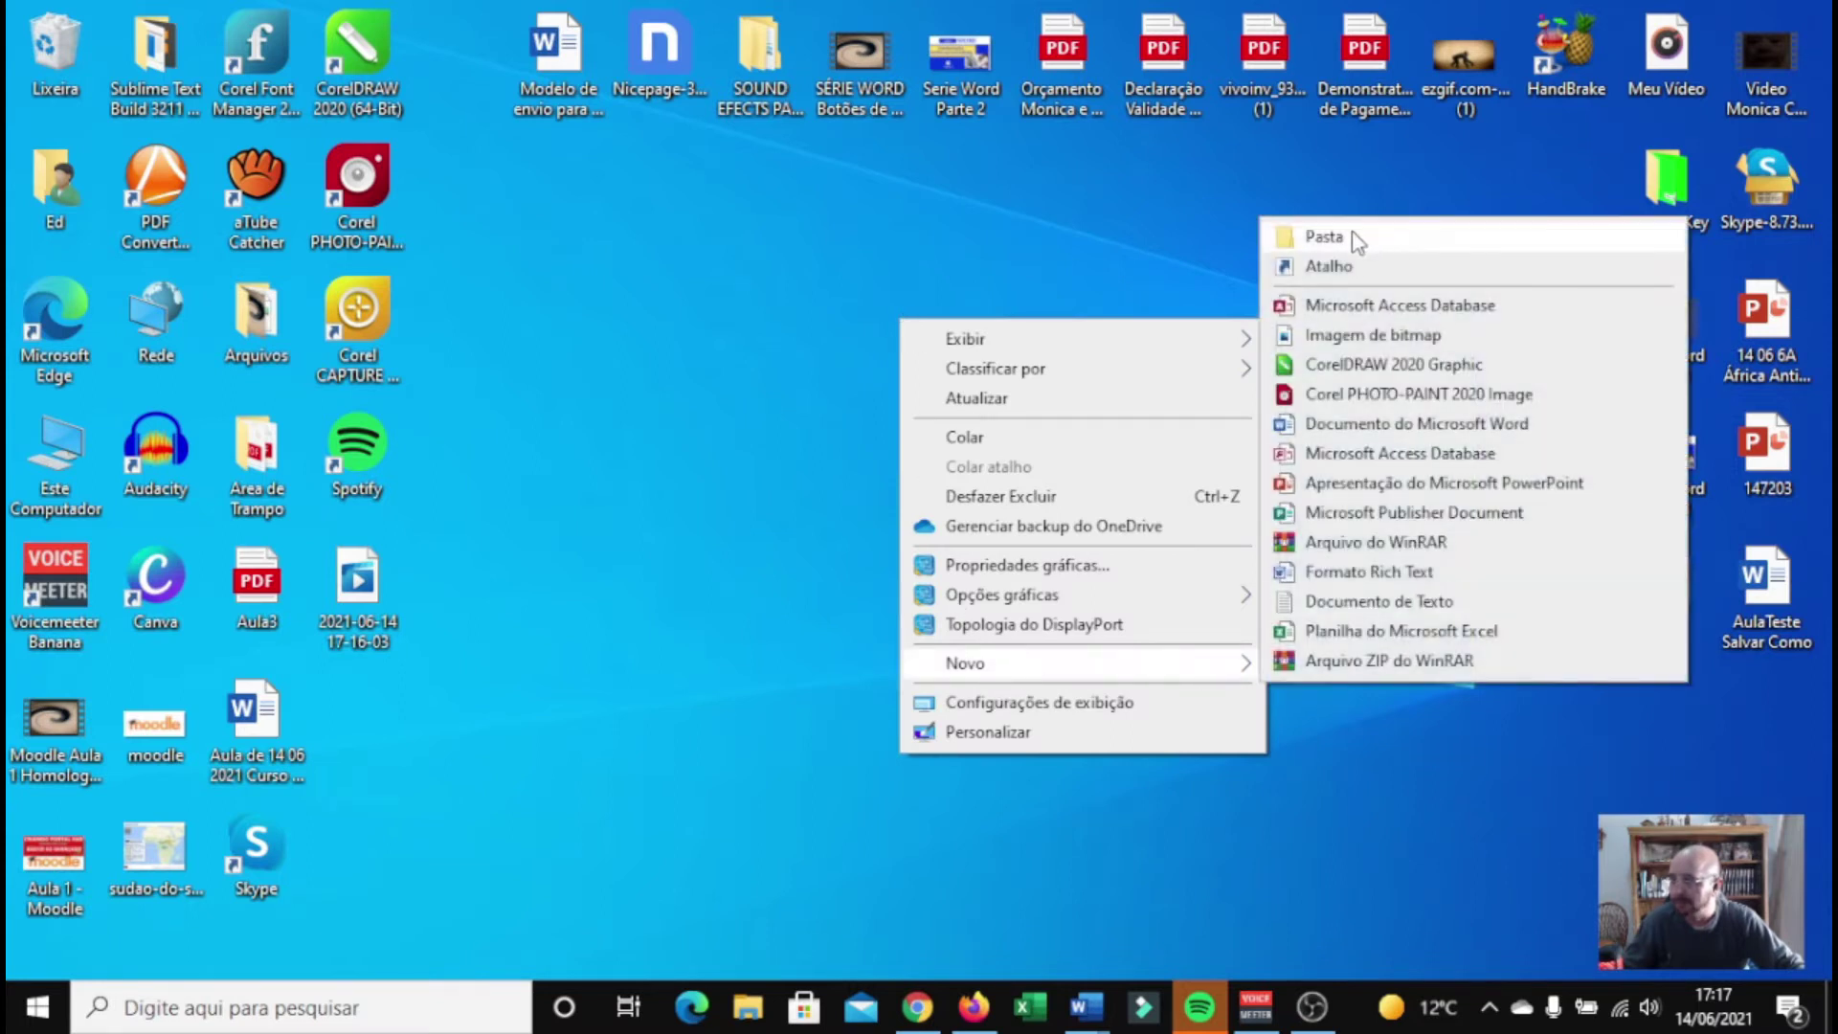
click(1324, 236)
text(A)
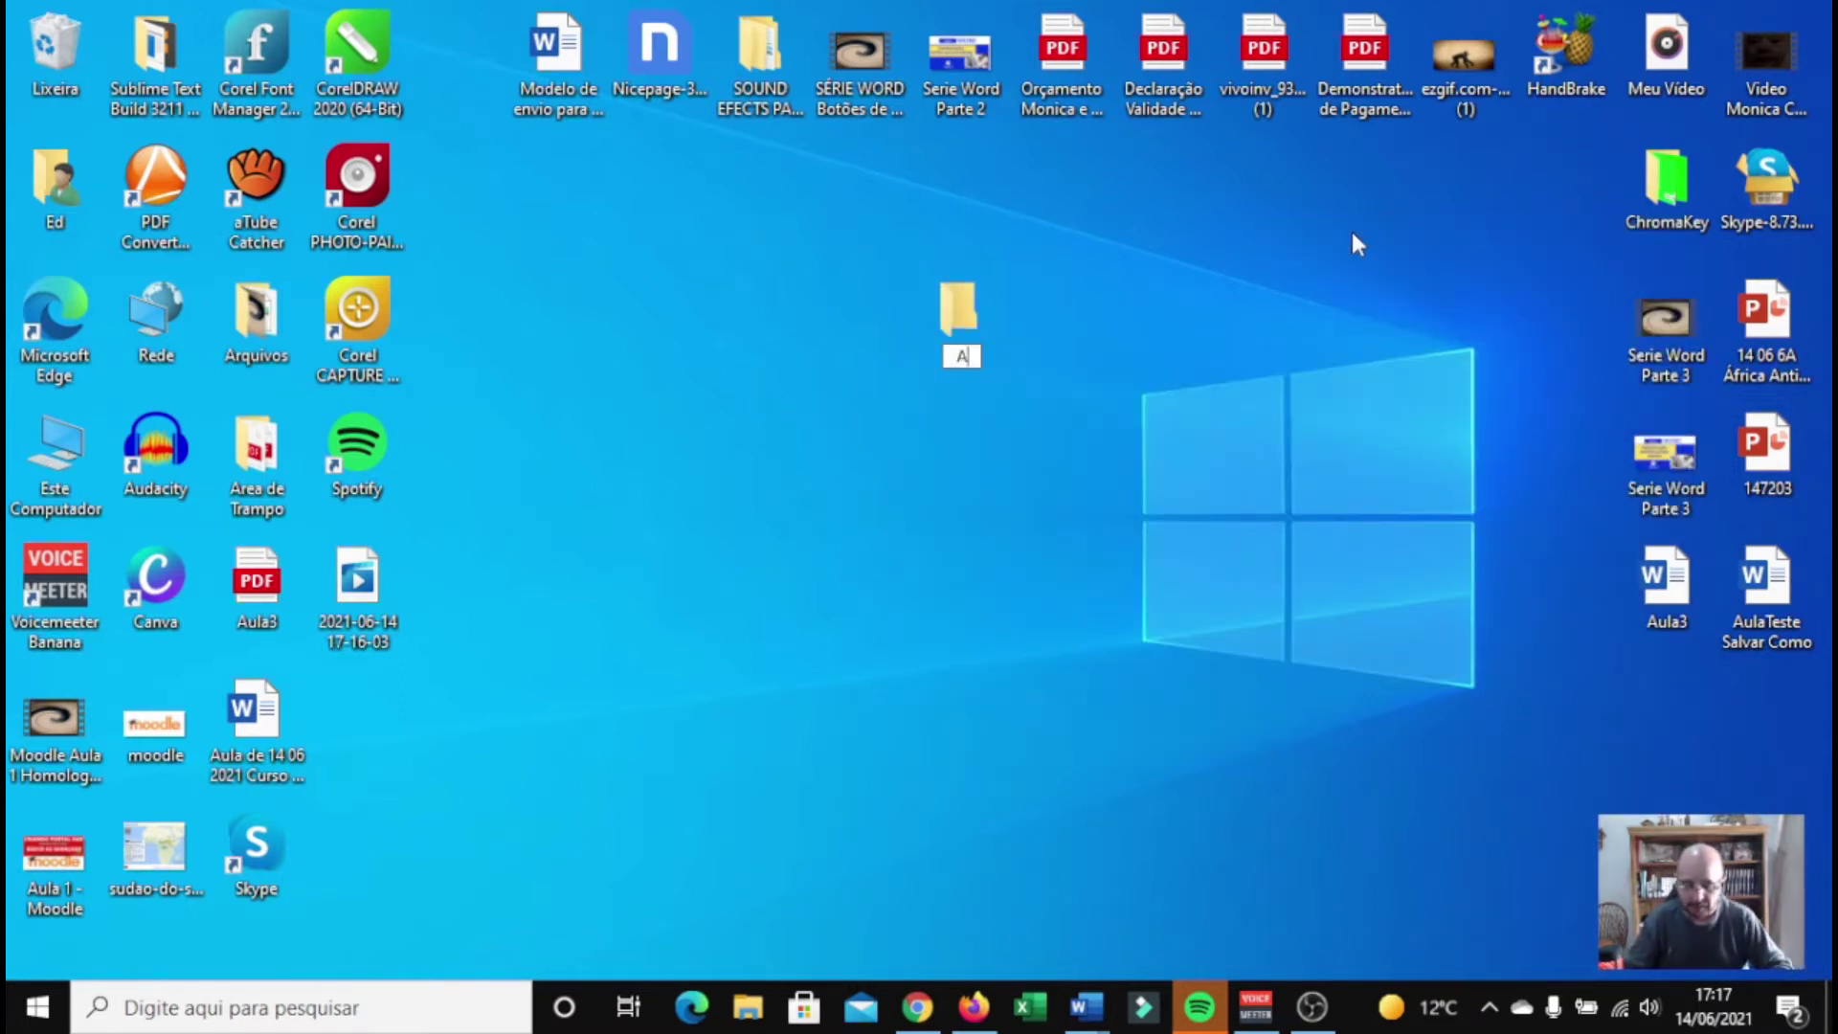
text(rquivos P)
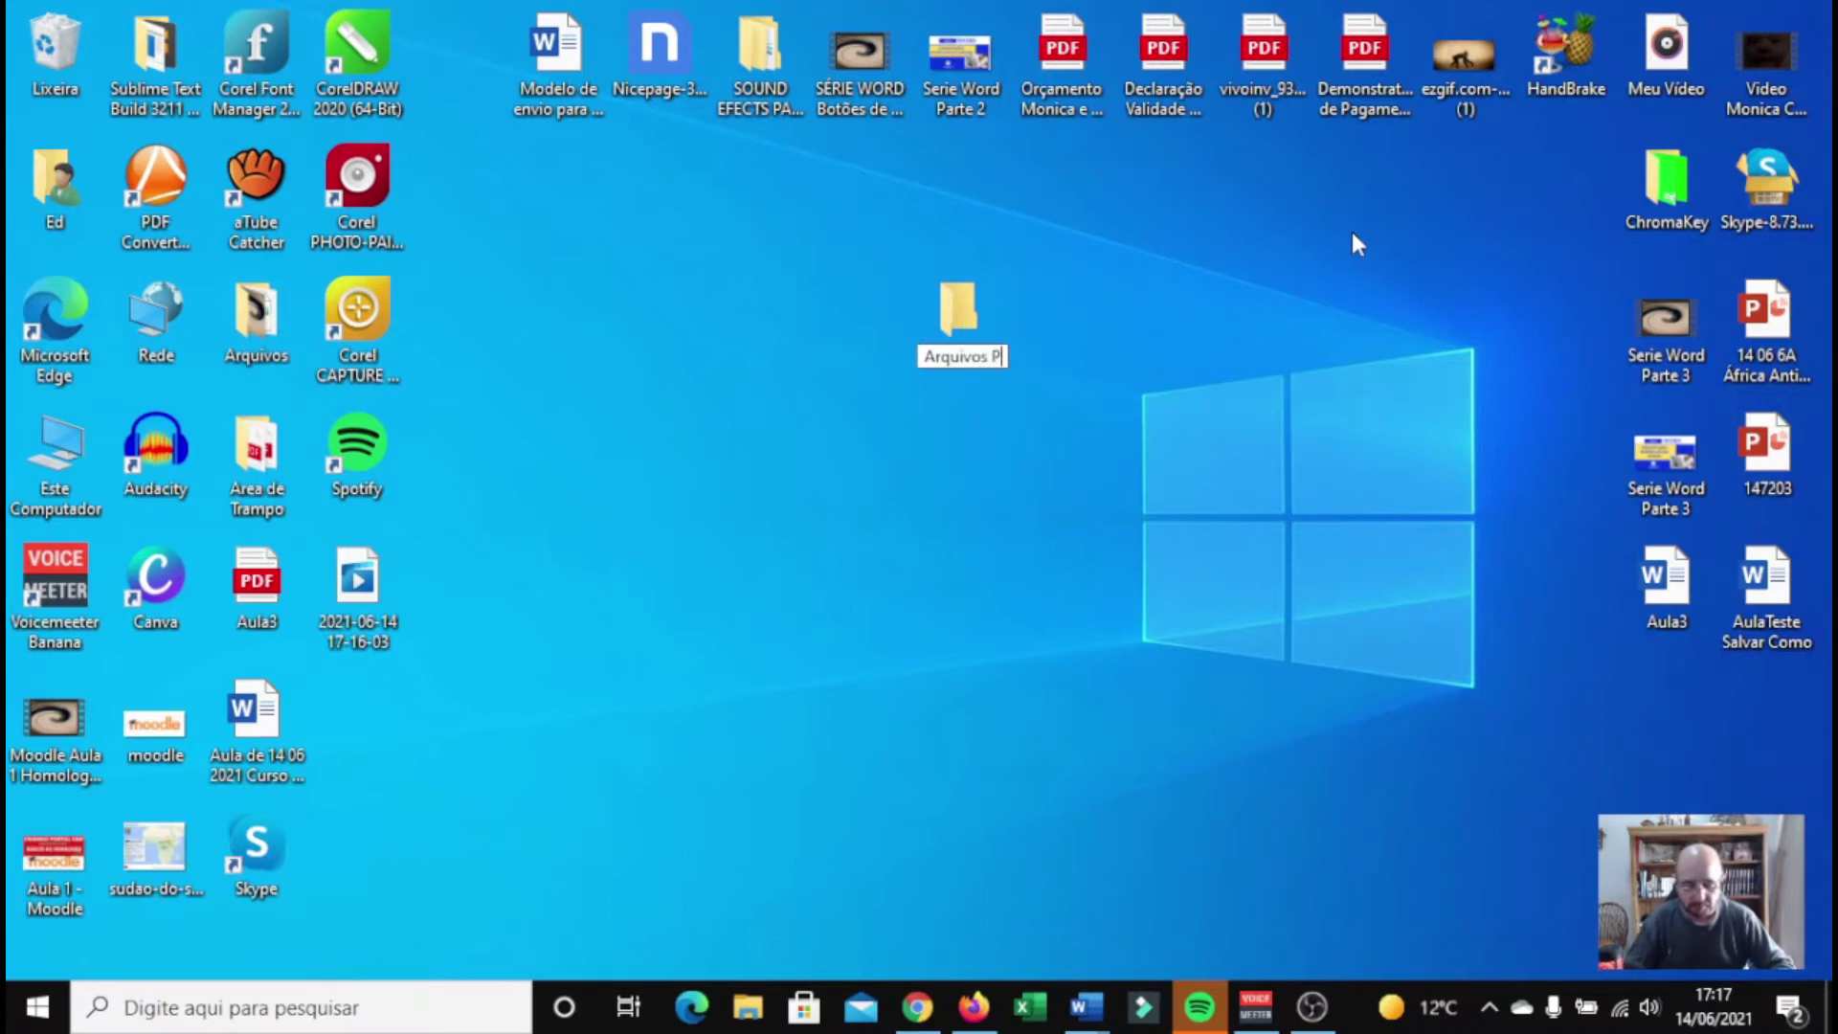
text(ortal EAD)
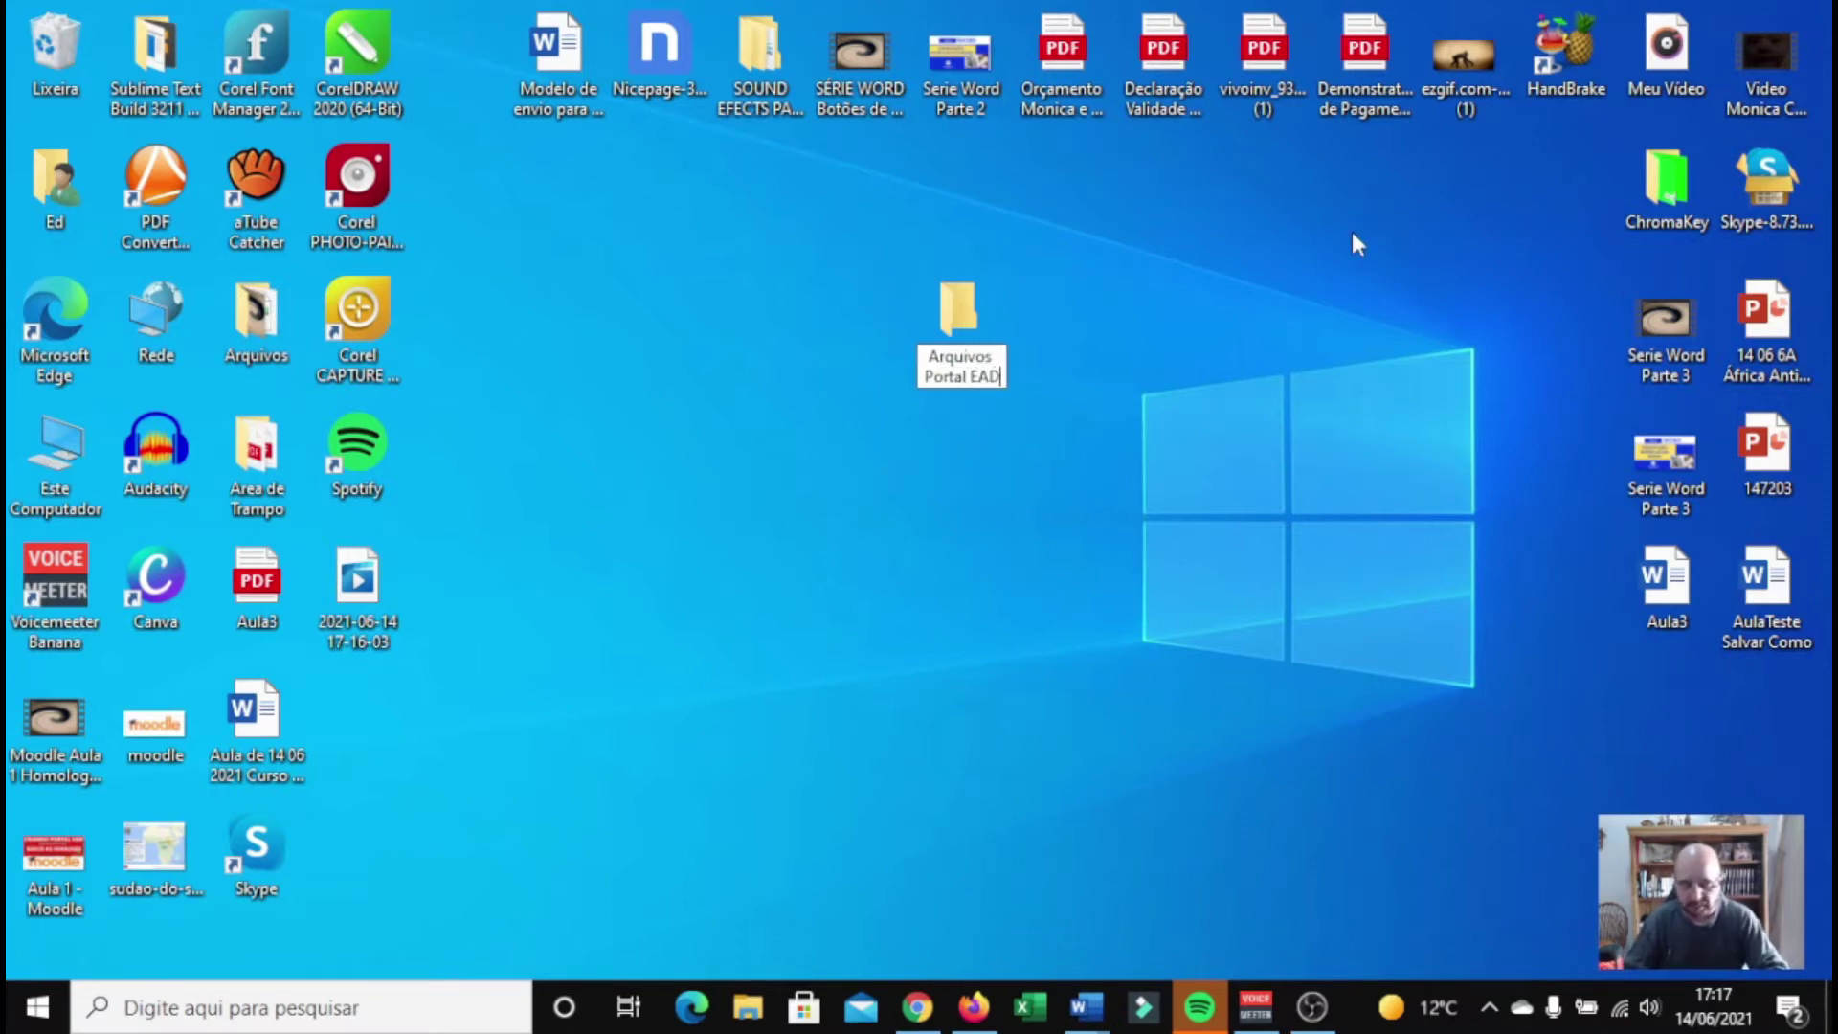
key(Return)
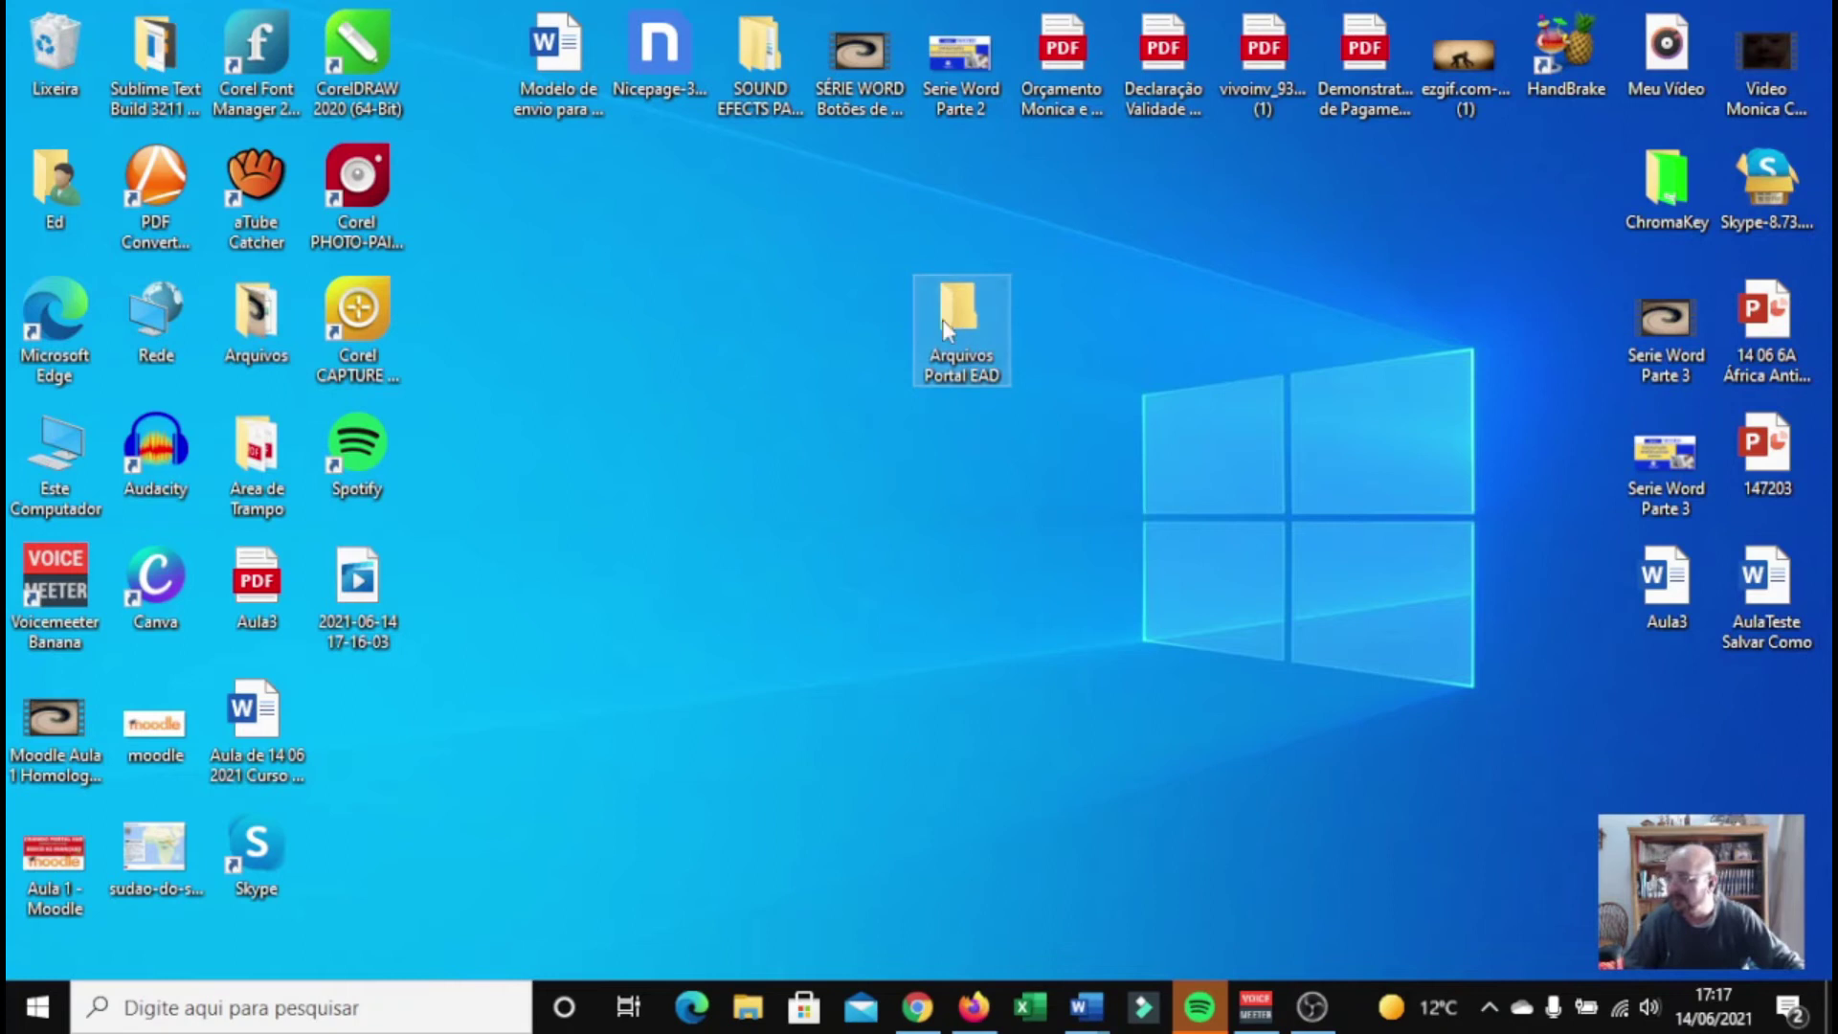
Paste the two cut files into the Arquivos Portal EAD folder
double_click(942, 319)
right_click(882, 484)
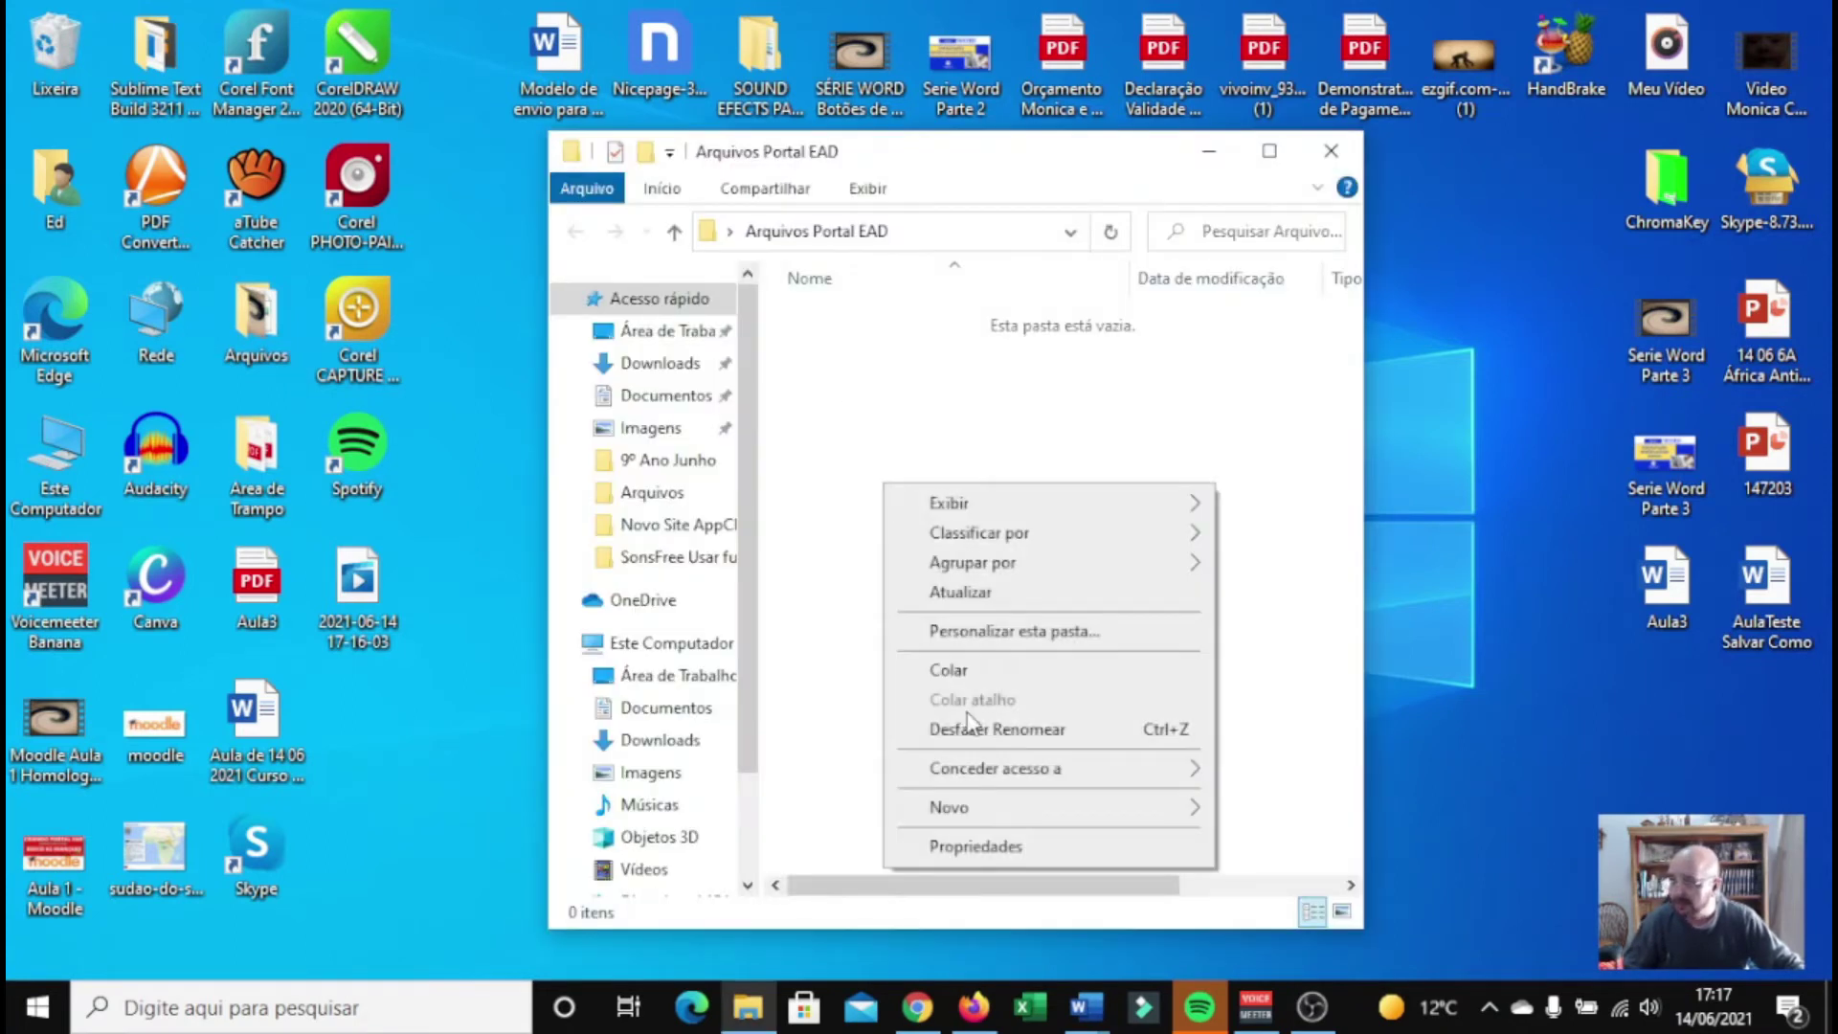
click(978, 667)
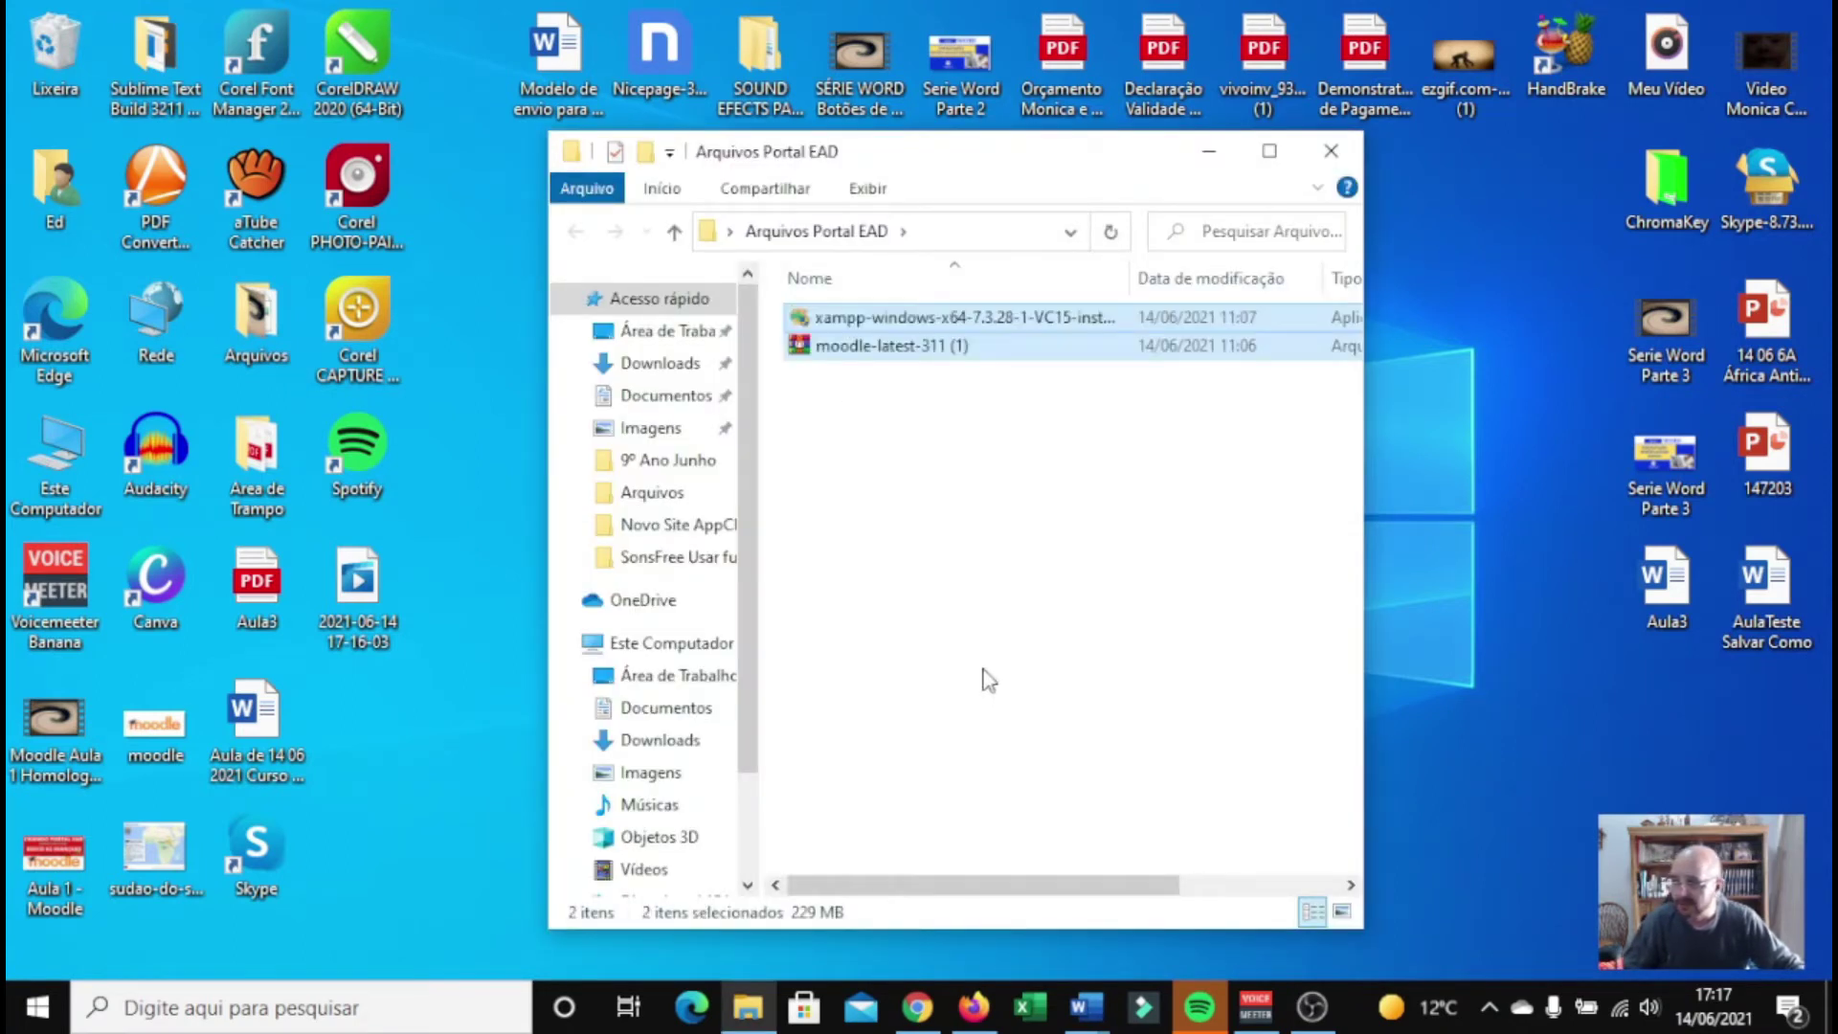
click(1047, 475)
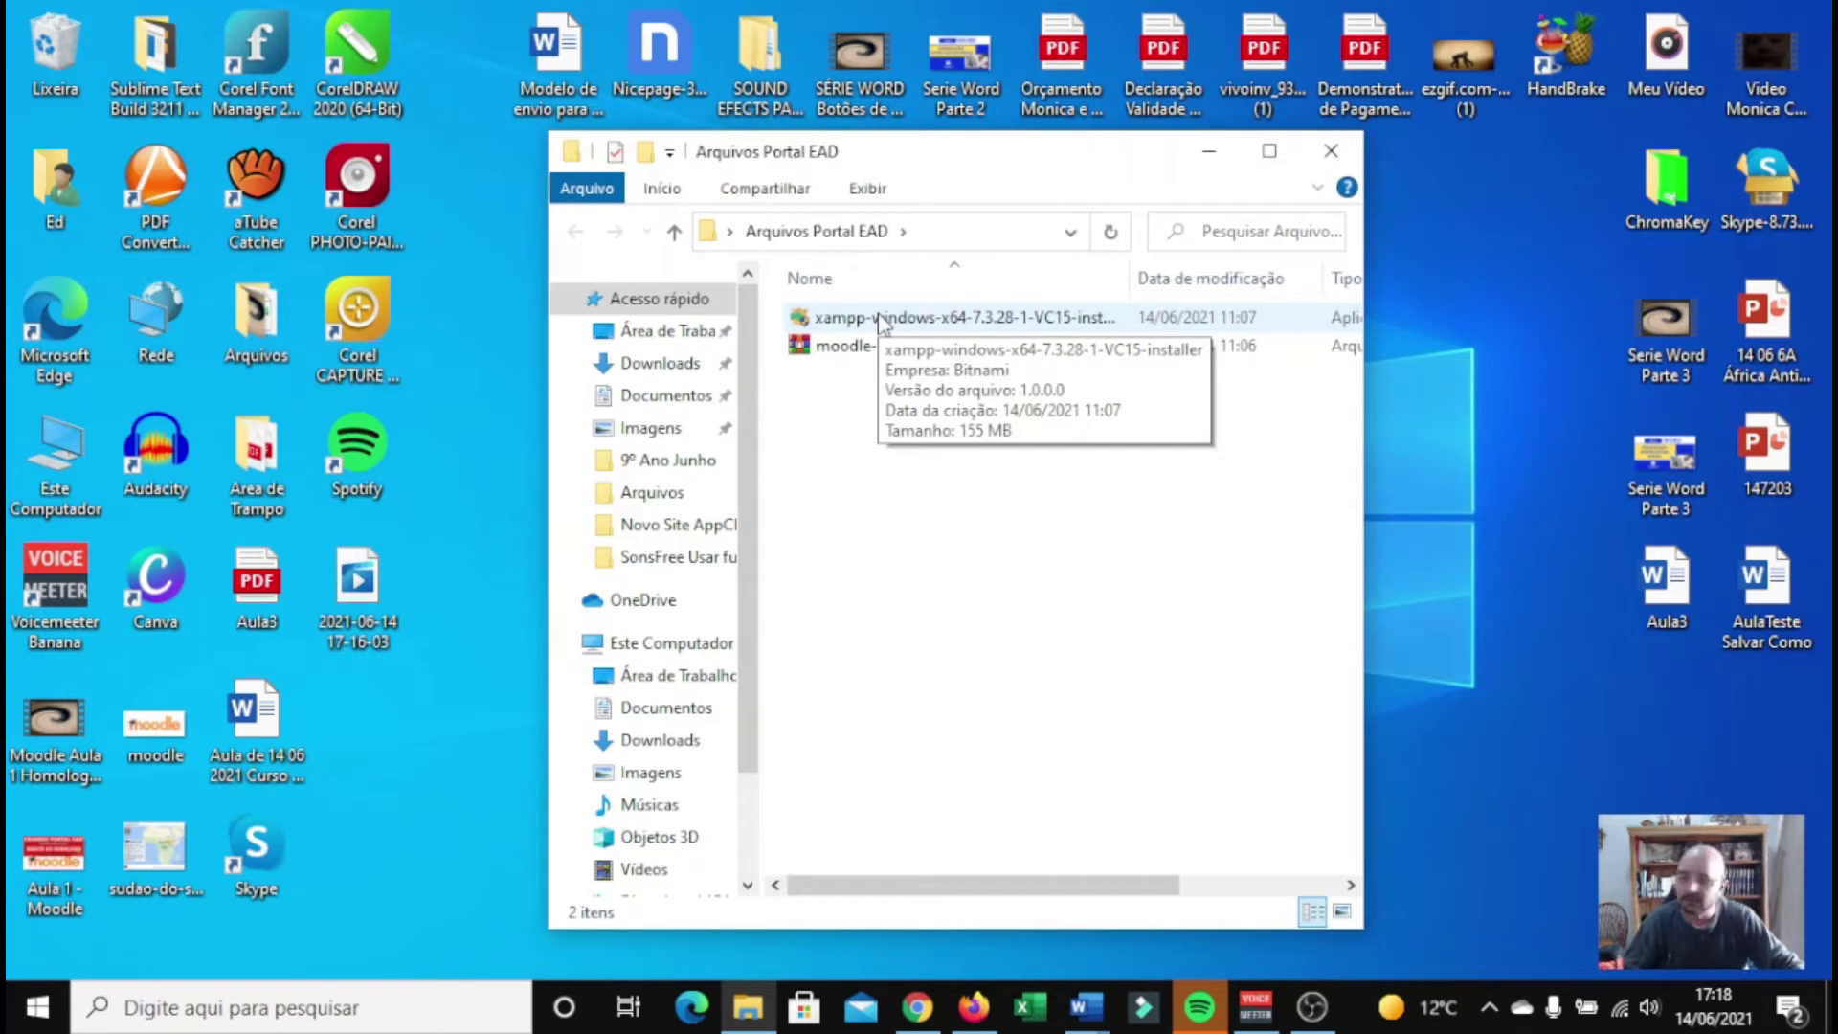
Run the xampp-windows-x64-7.3.28-1-VC15-installer from the Arquivos Portal EAD folder
double_click(881, 319)
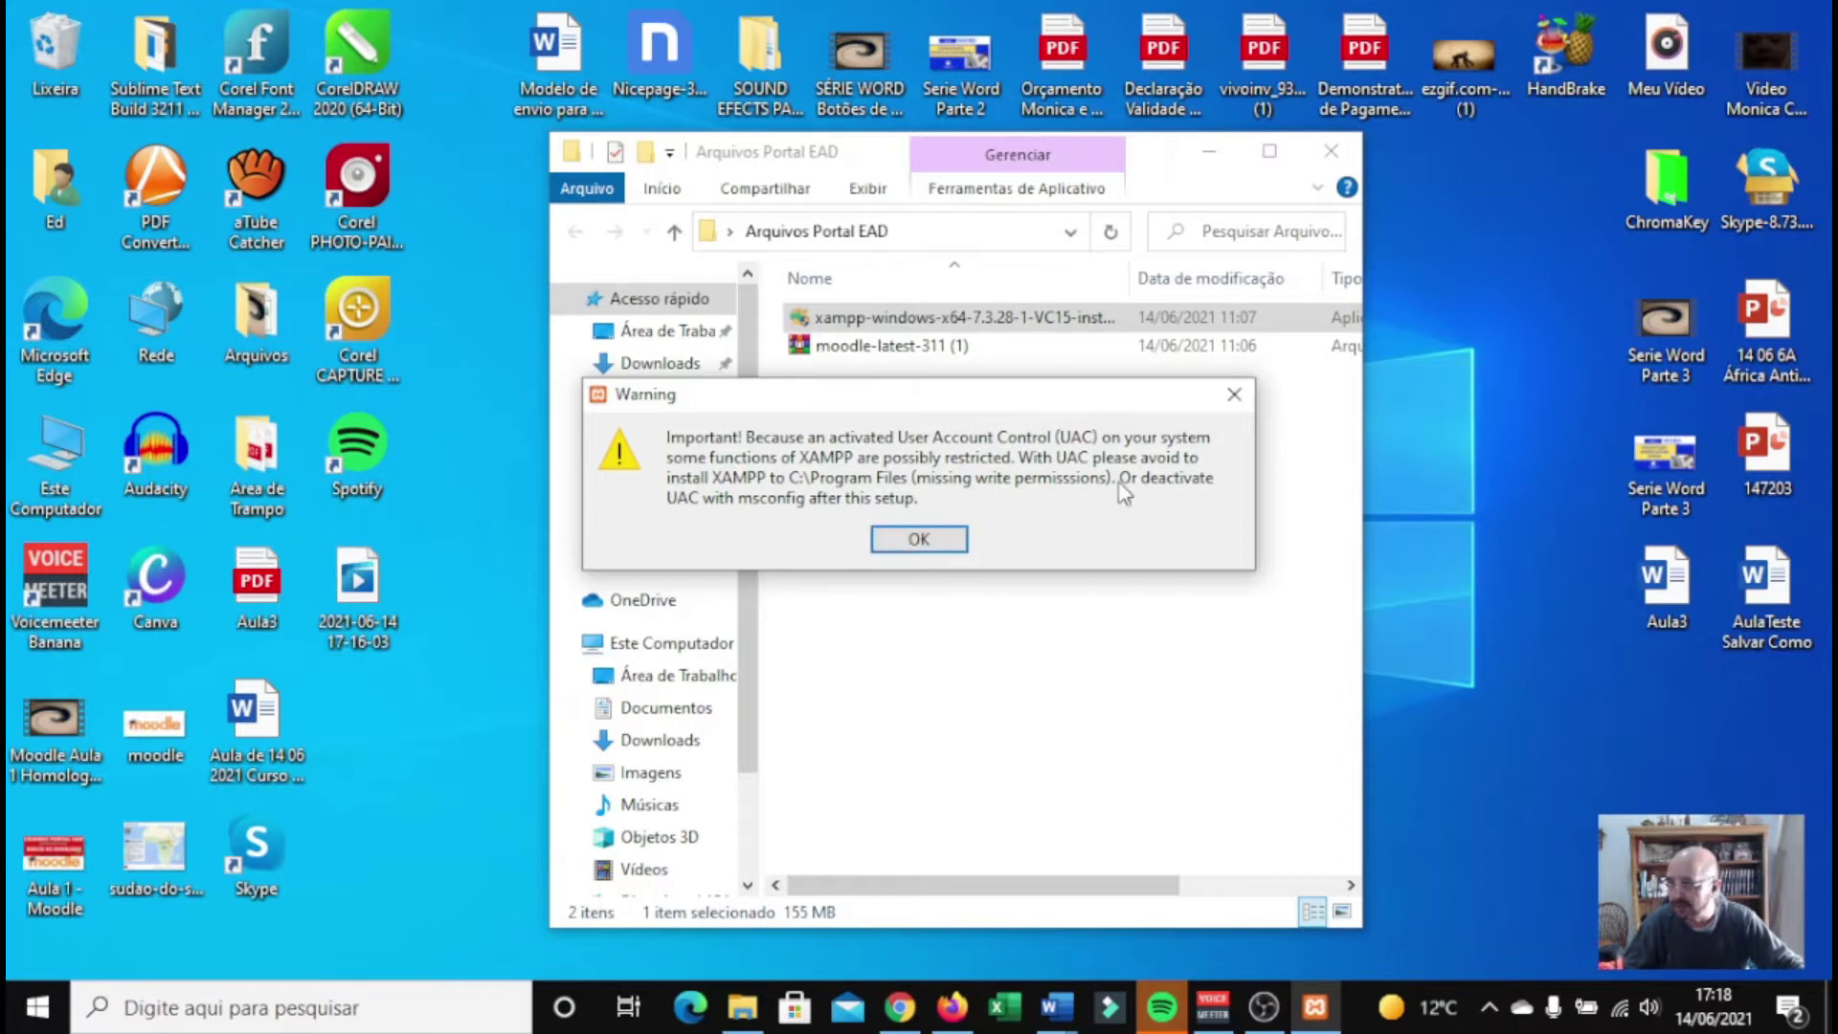
Dismiss the UAC warning and accept all components, the C:\xampp folder and English
click(893, 538)
click(1092, 769)
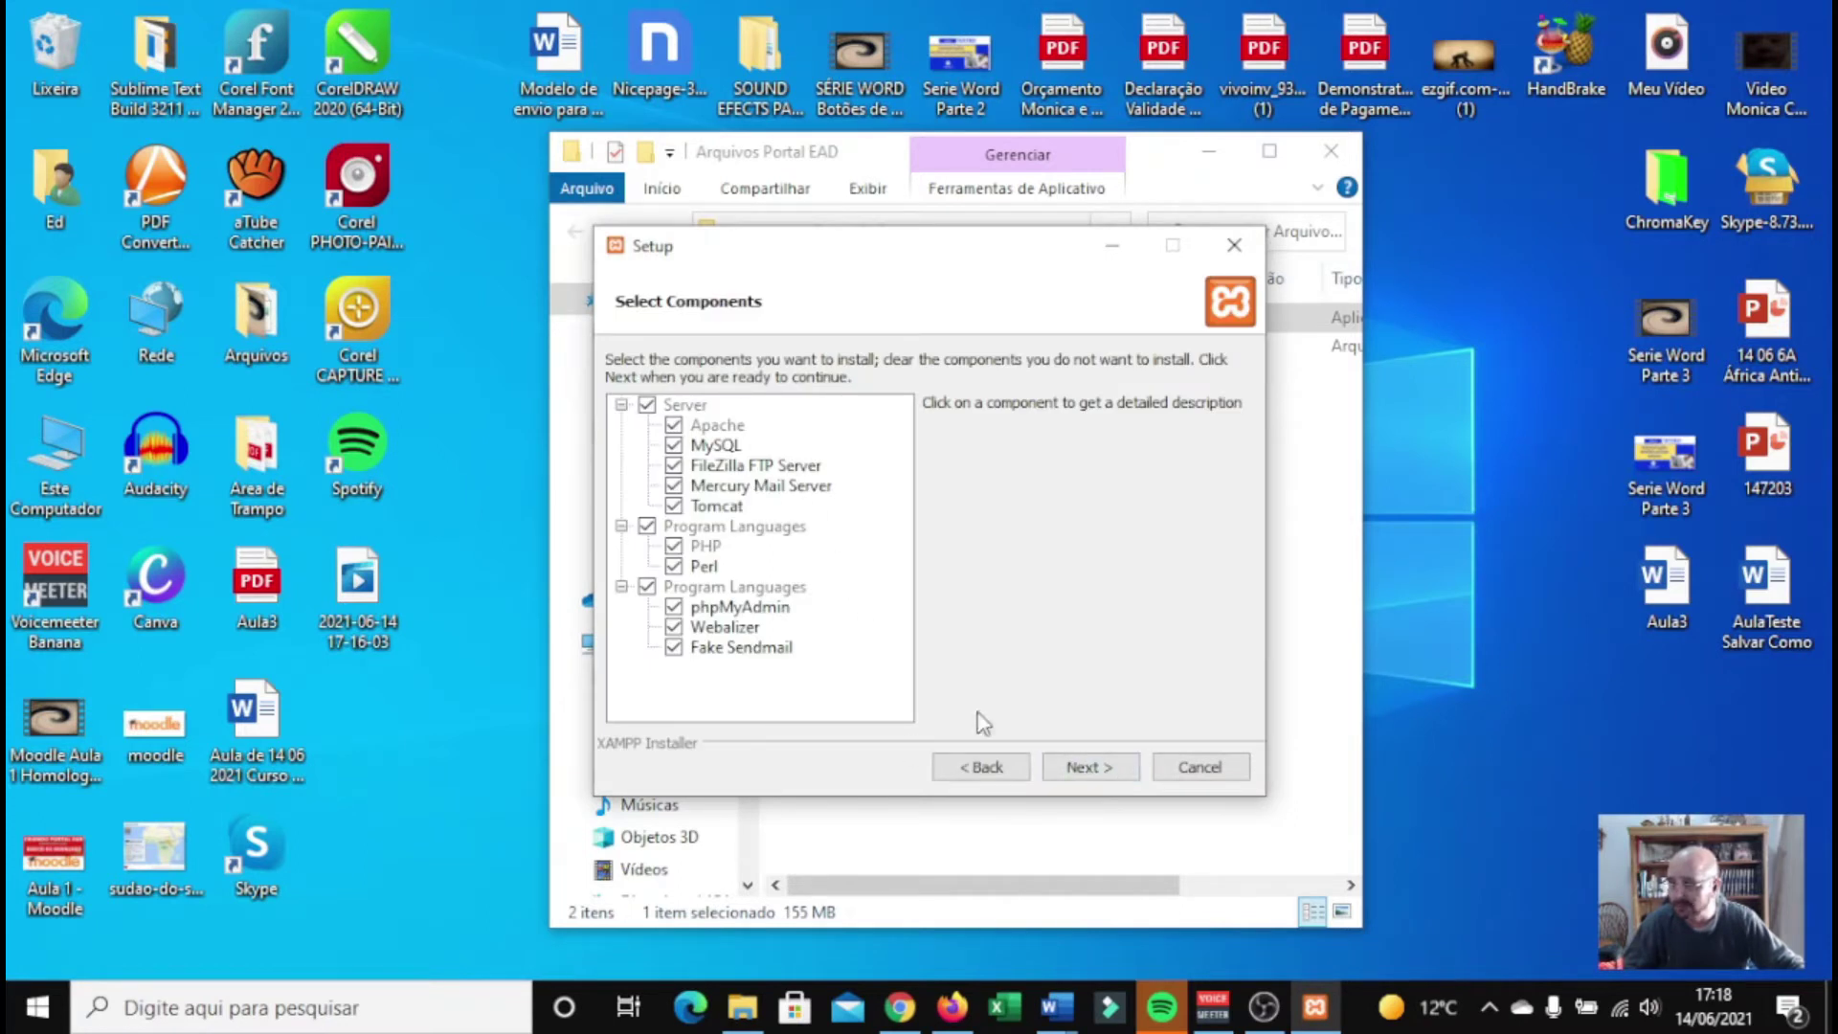
click(1086, 767)
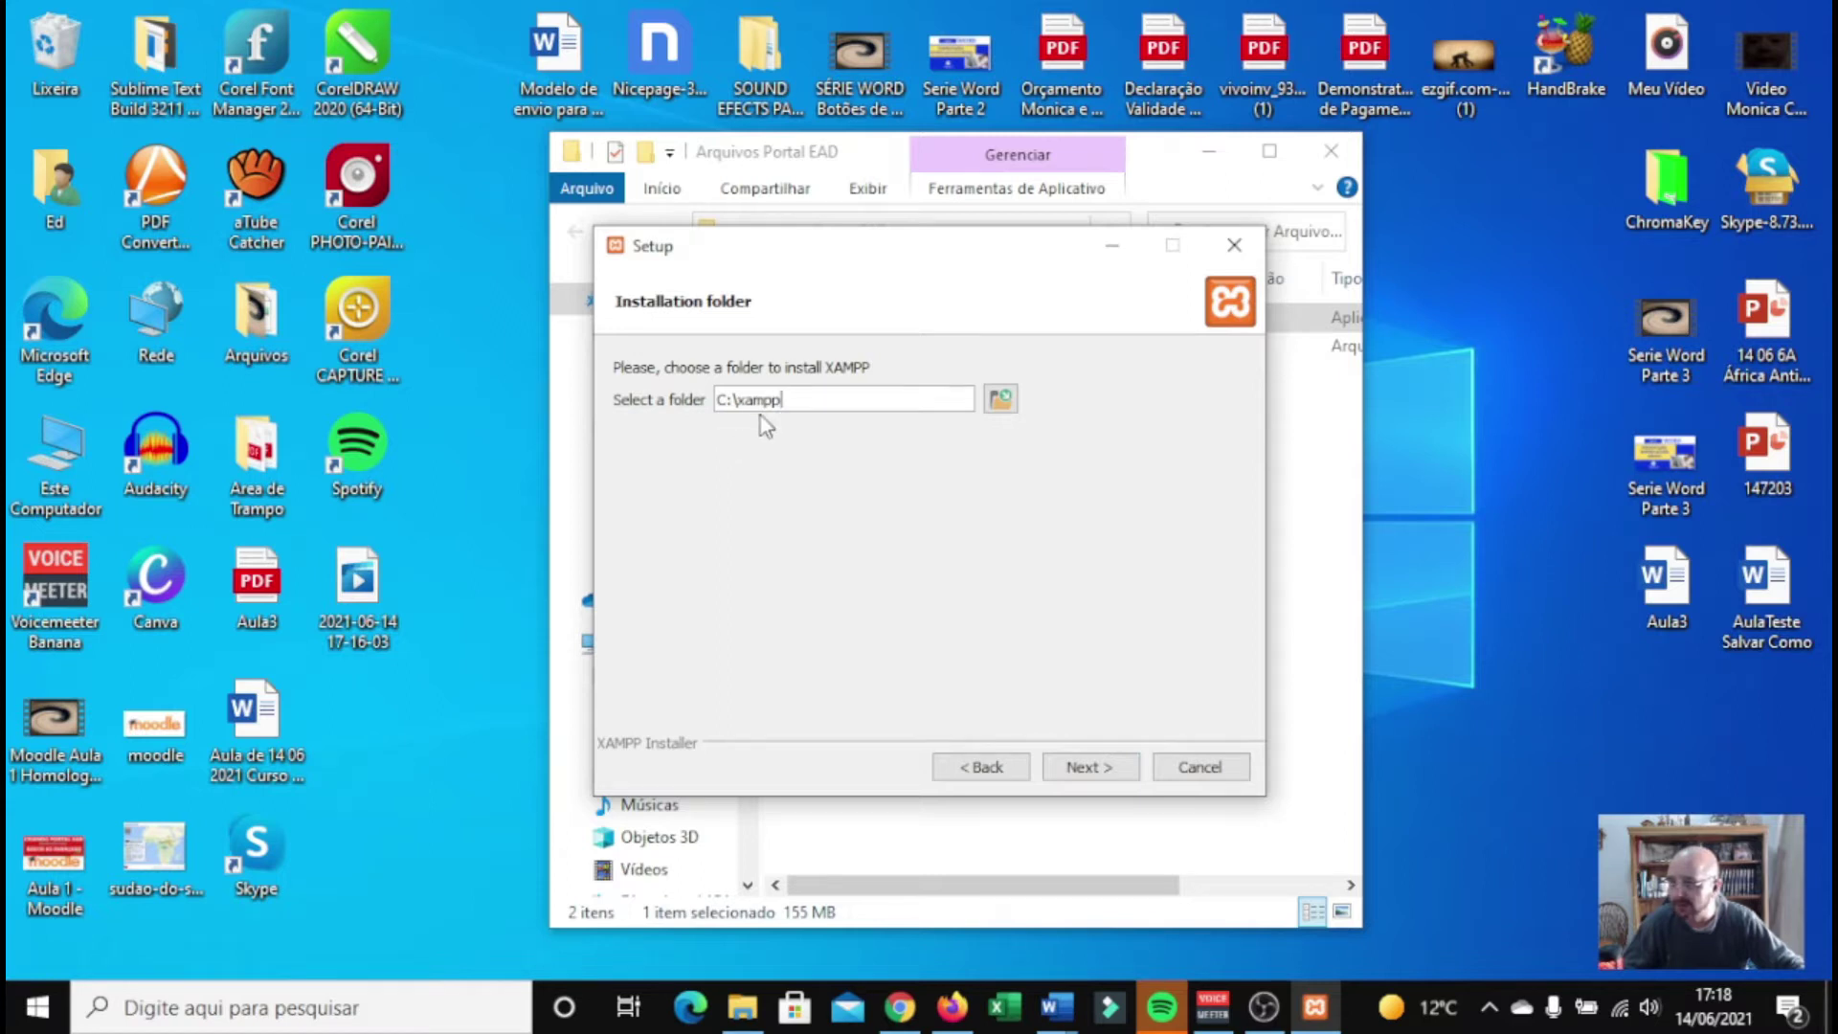
click(1081, 772)
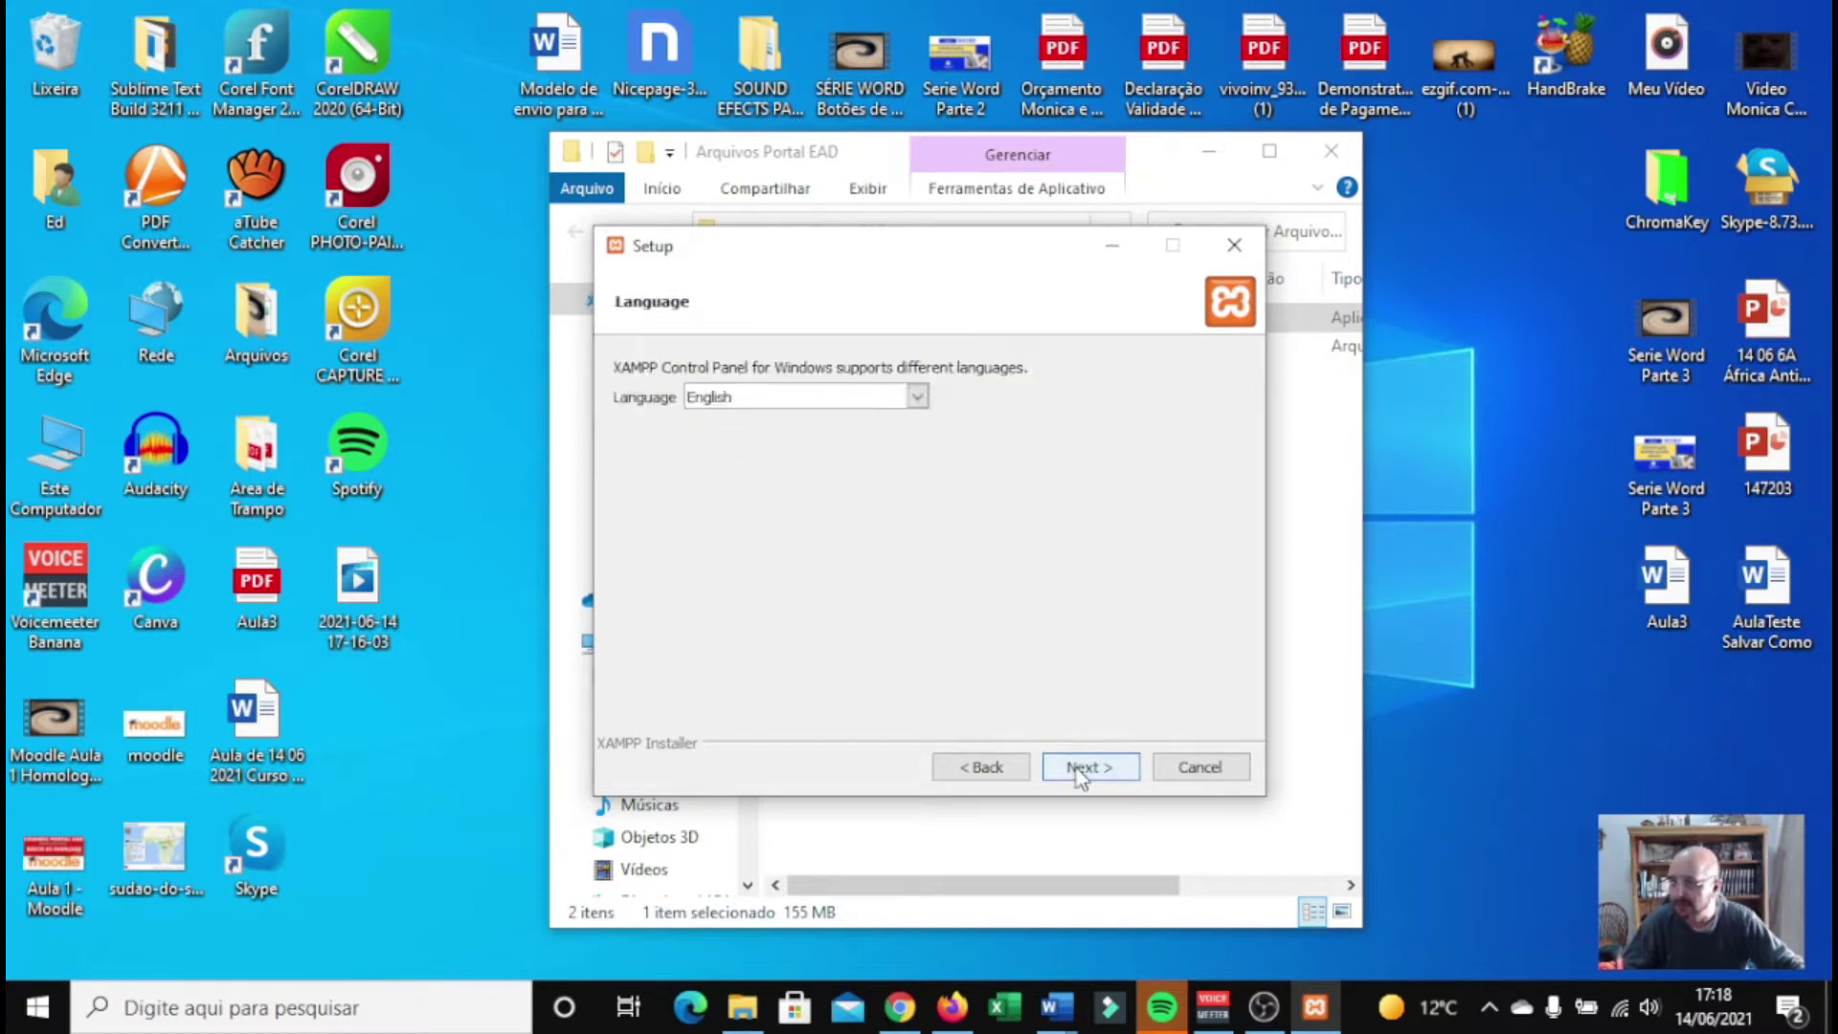
click(872, 398)
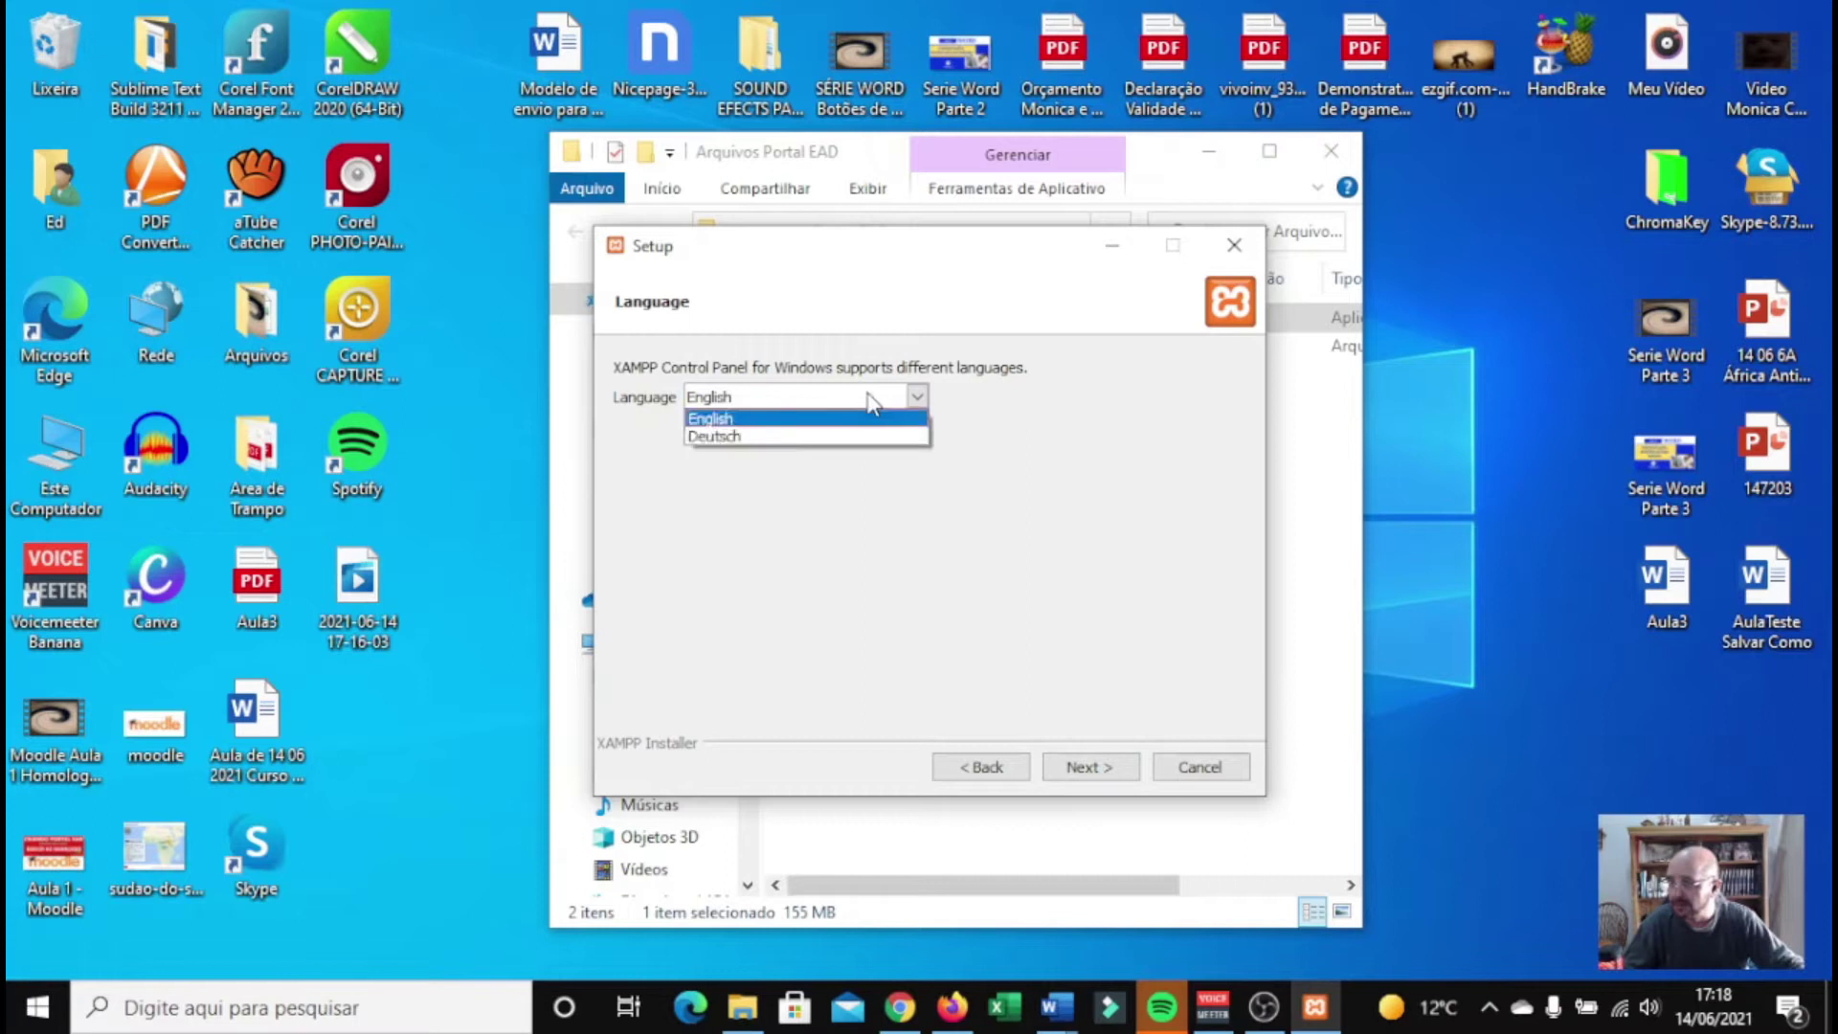
click(825, 420)
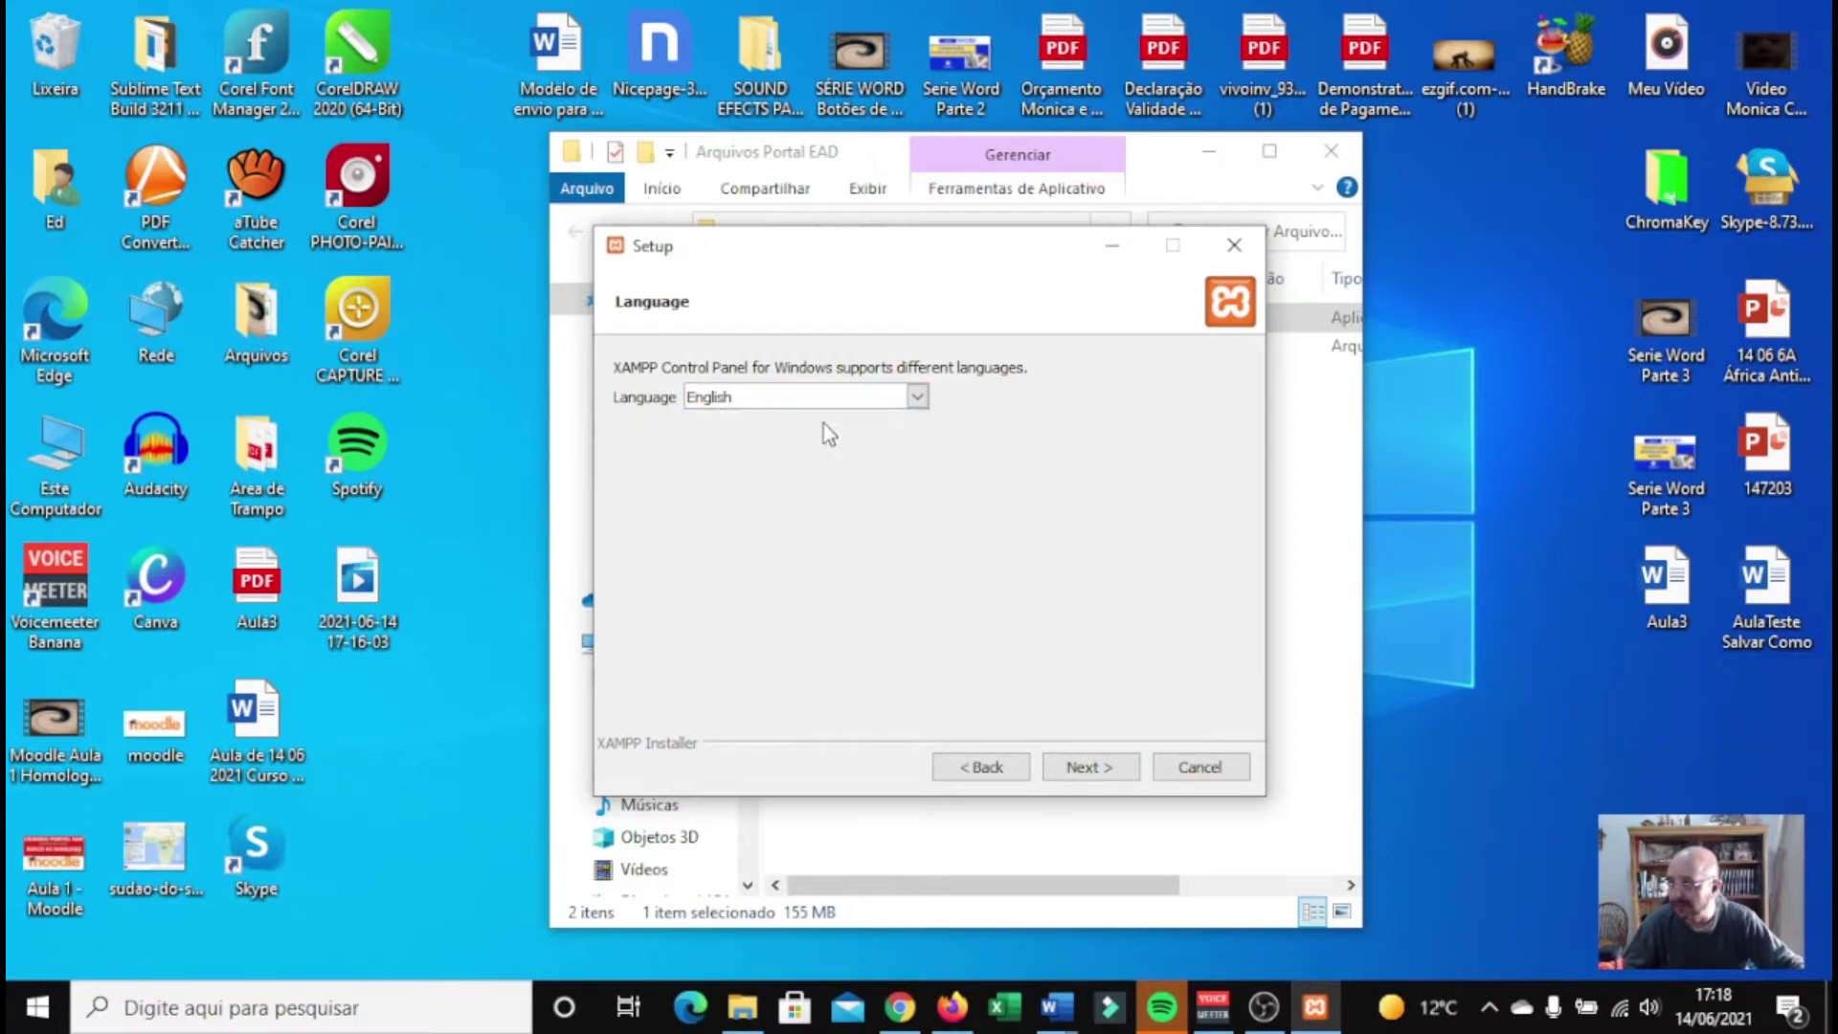
click(1091, 768)
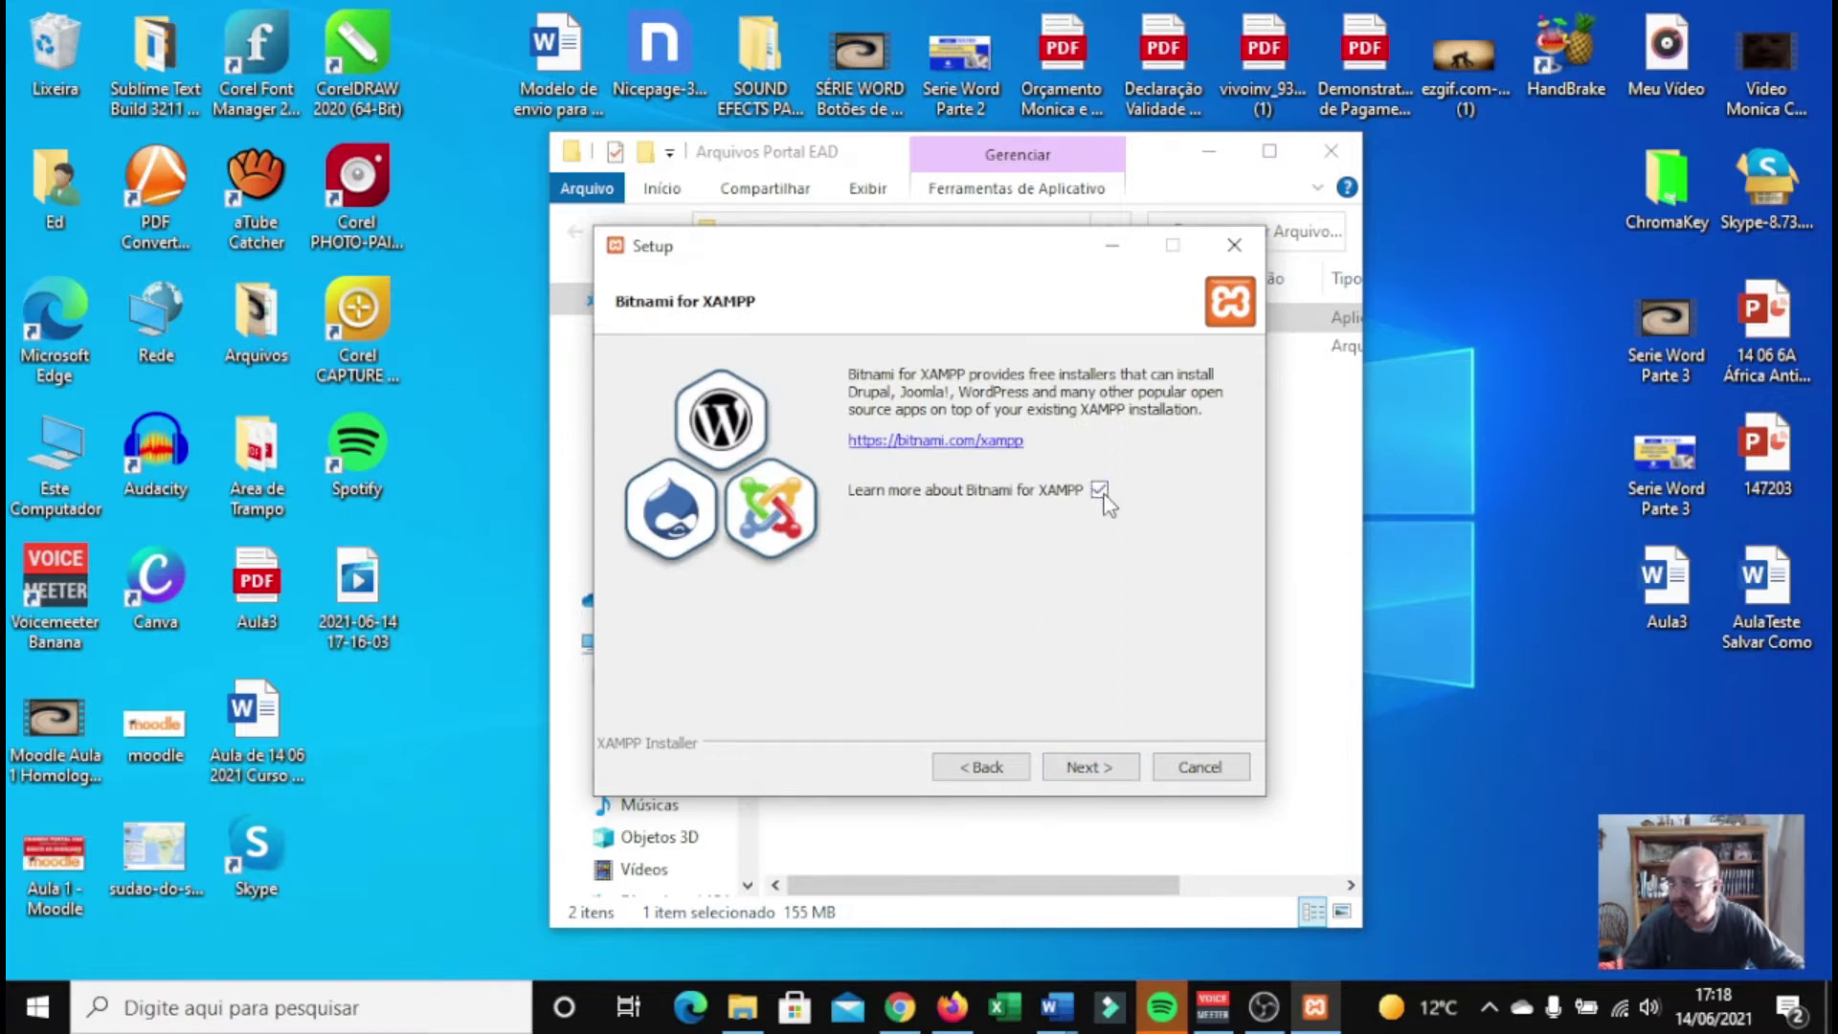
Skip the Bitnami page, install XAMPP, and finish with the Control Panel launching
click(1105, 765)
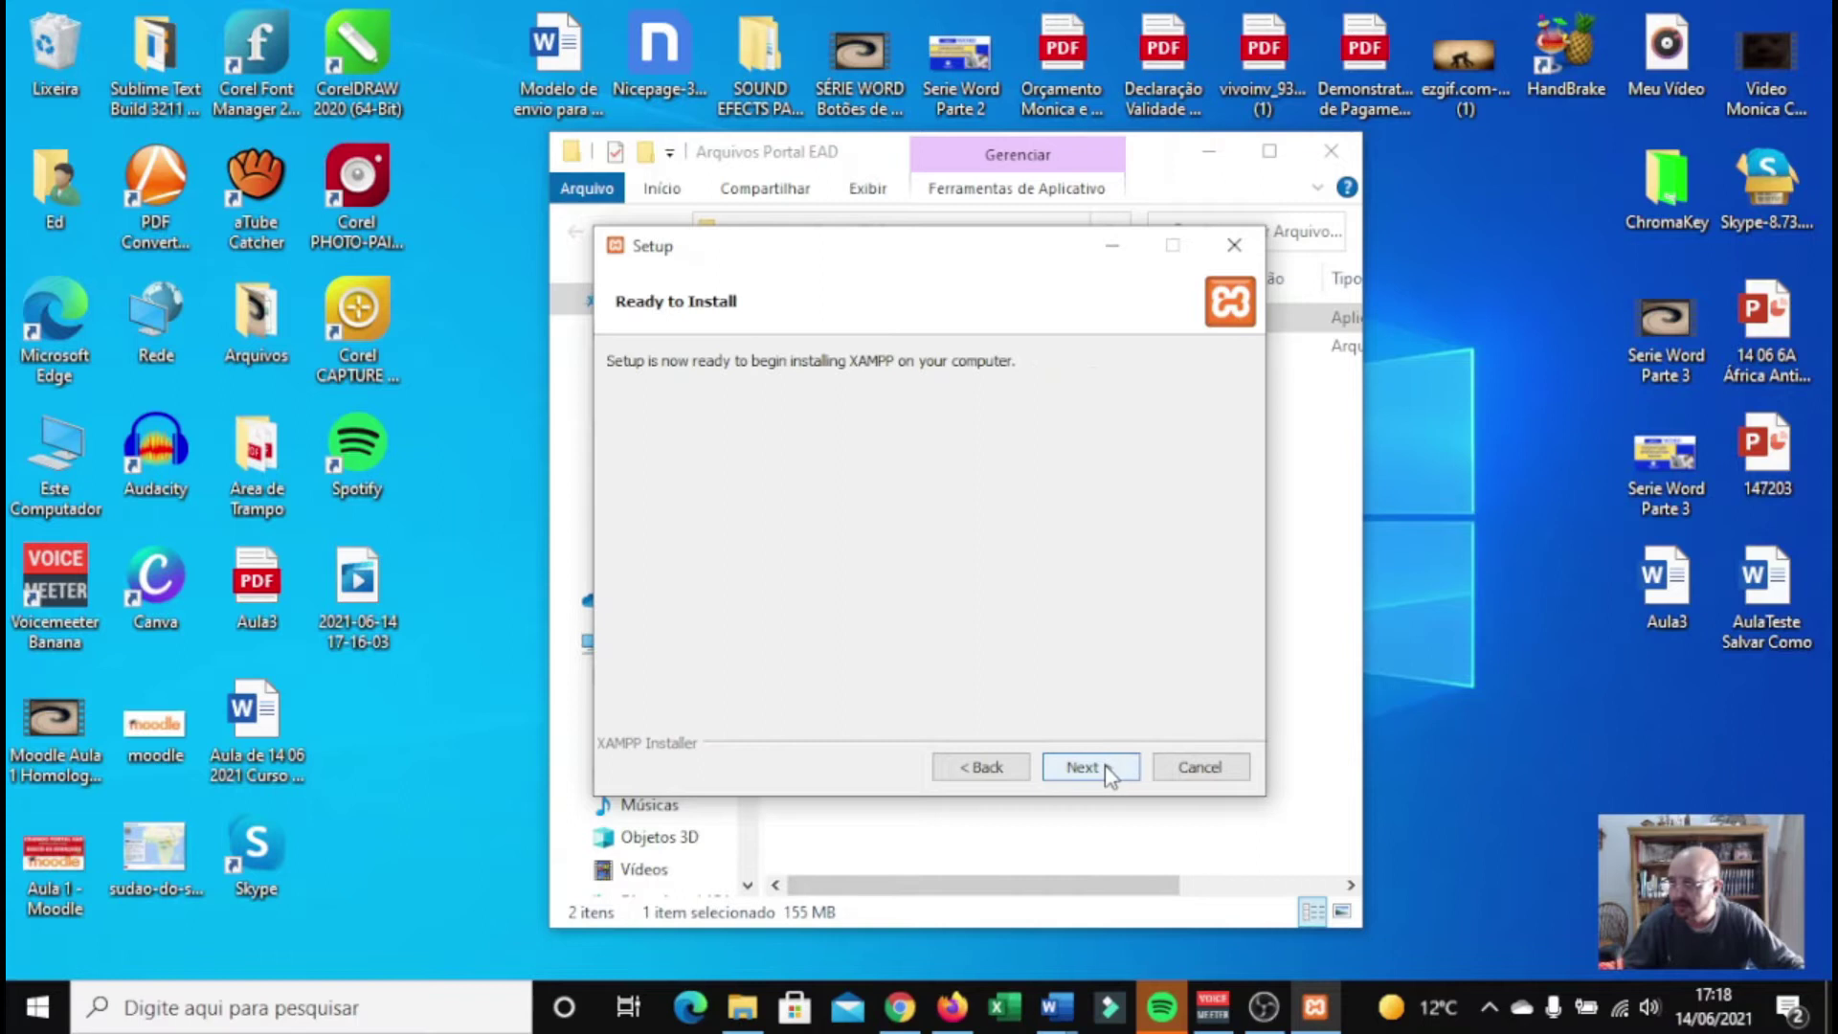
click(1105, 766)
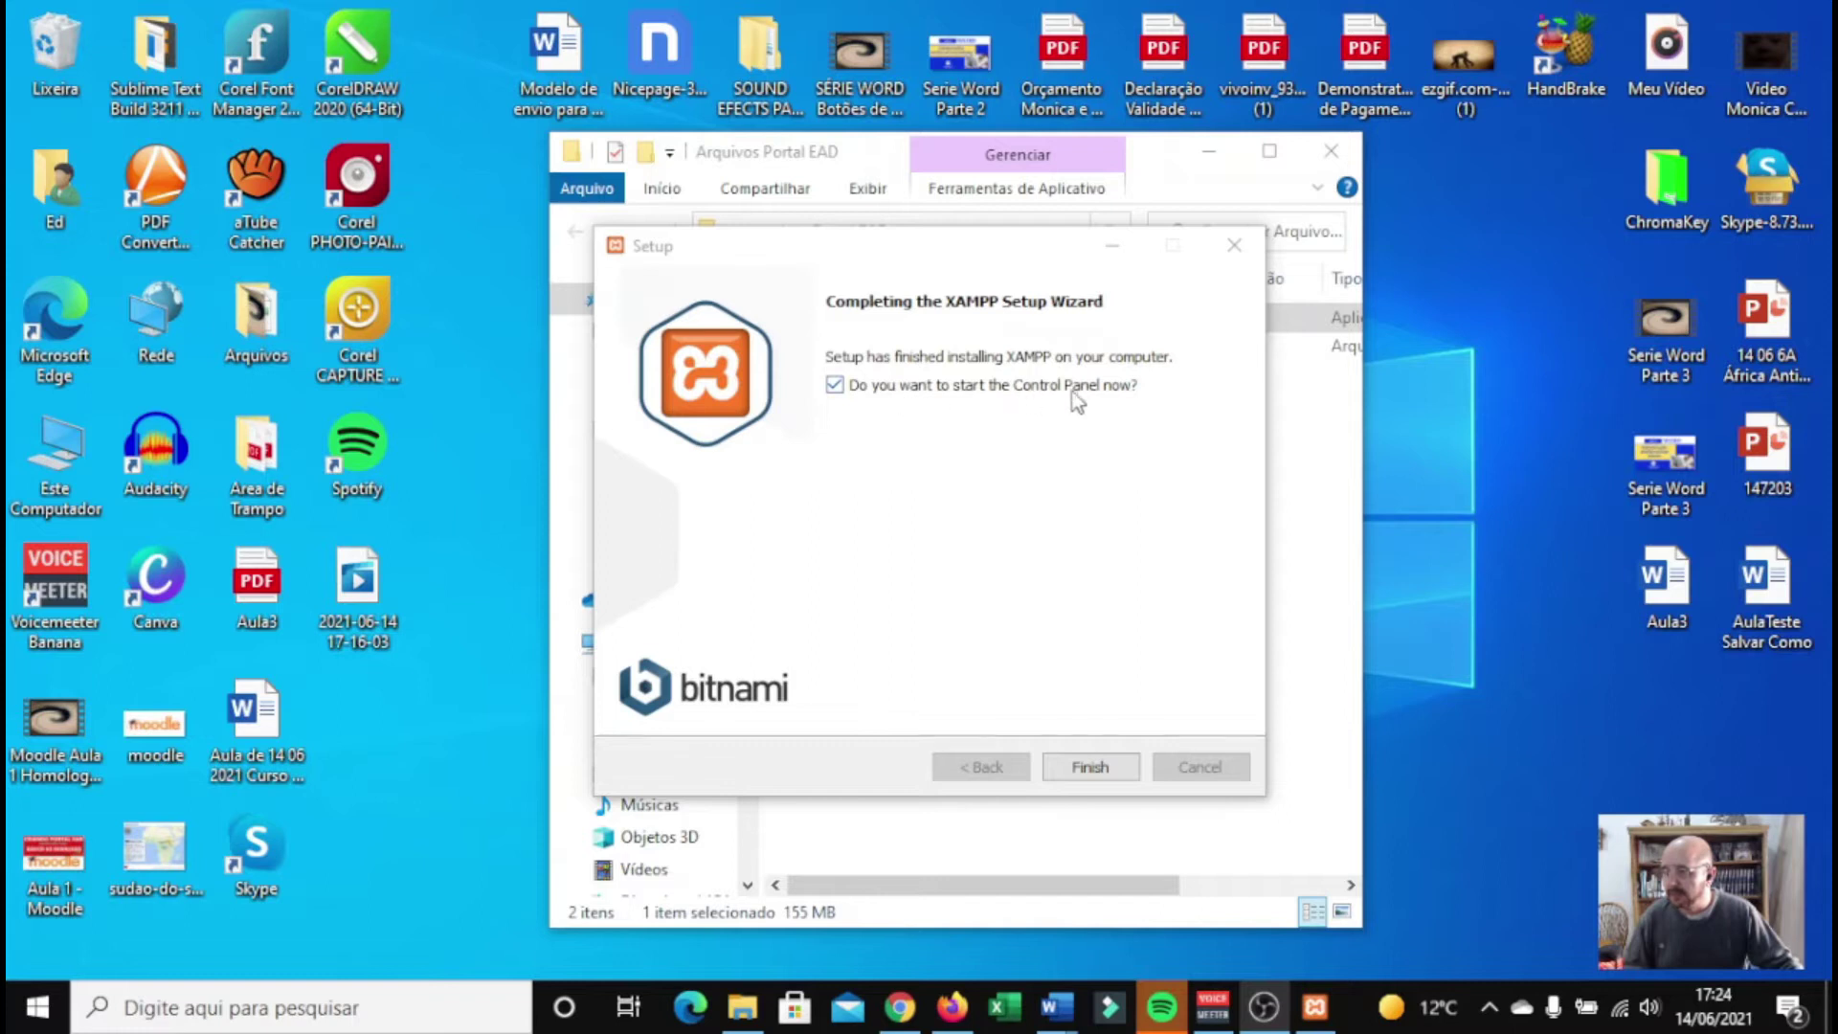
click(1089, 769)
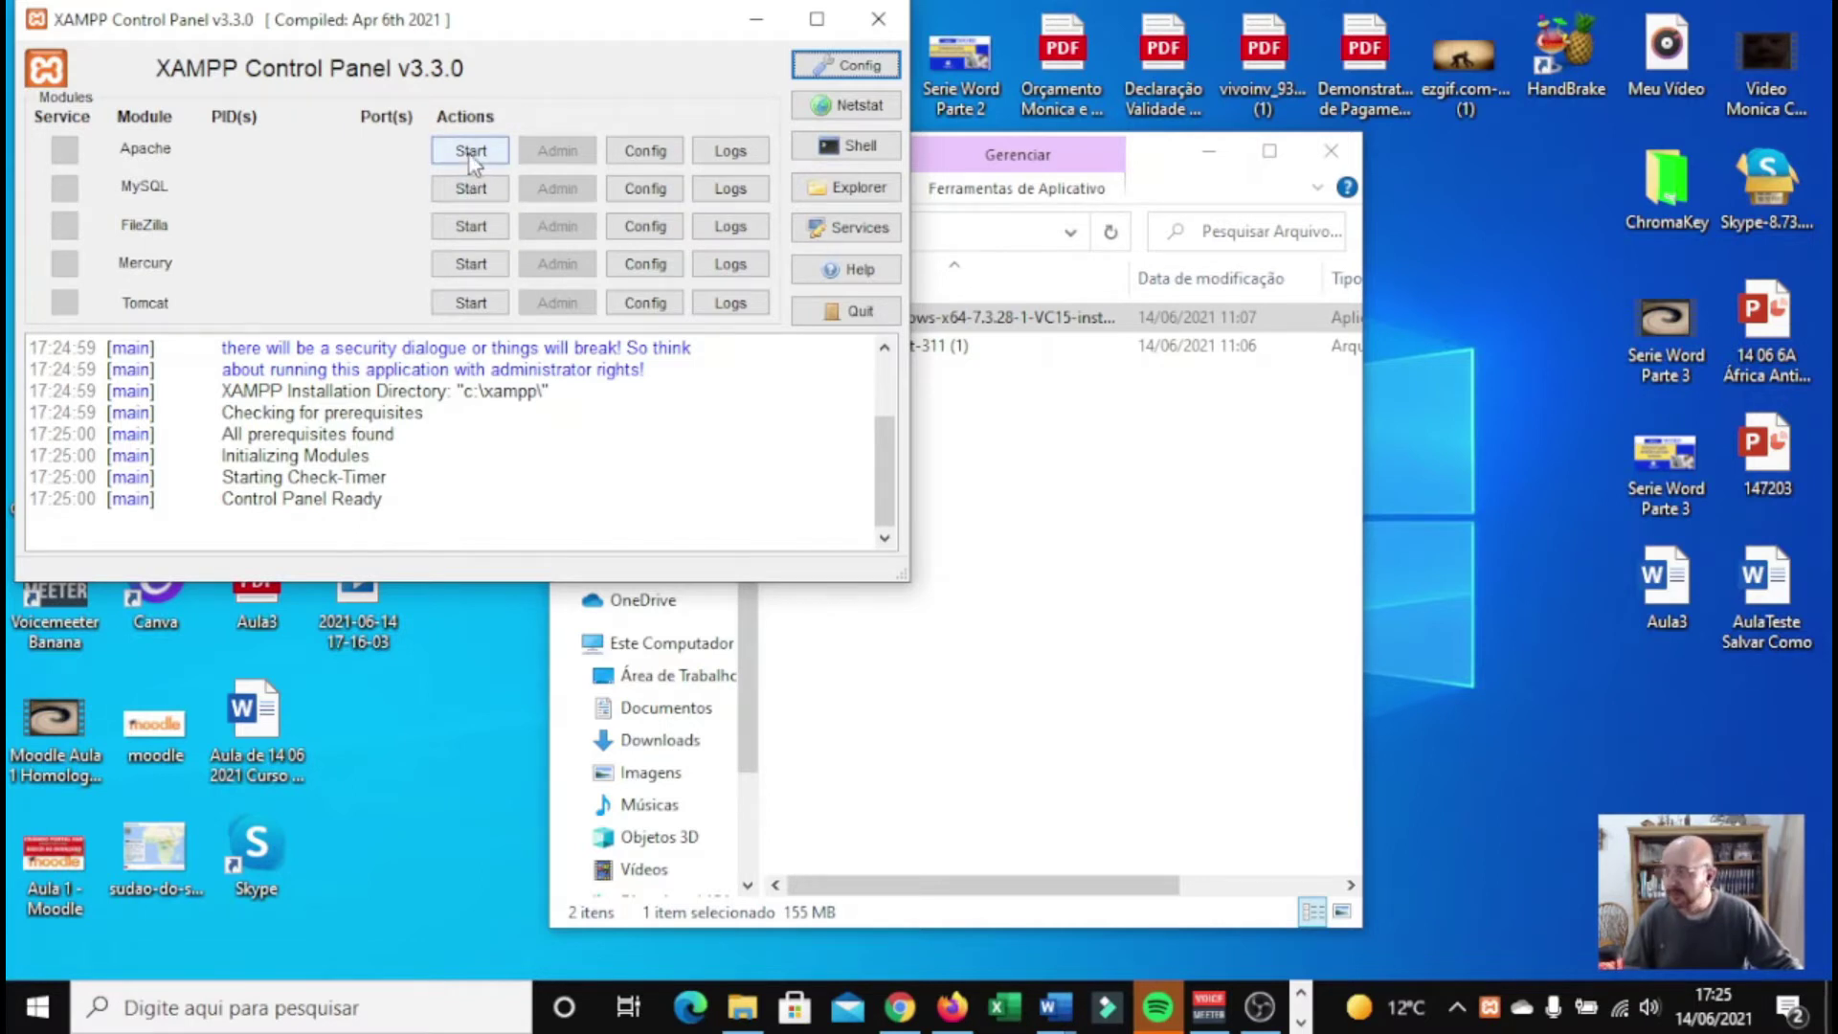
Start Apache and MySQL, answer the mysqld firewall alert, and close the Control Panel
click(471, 153)
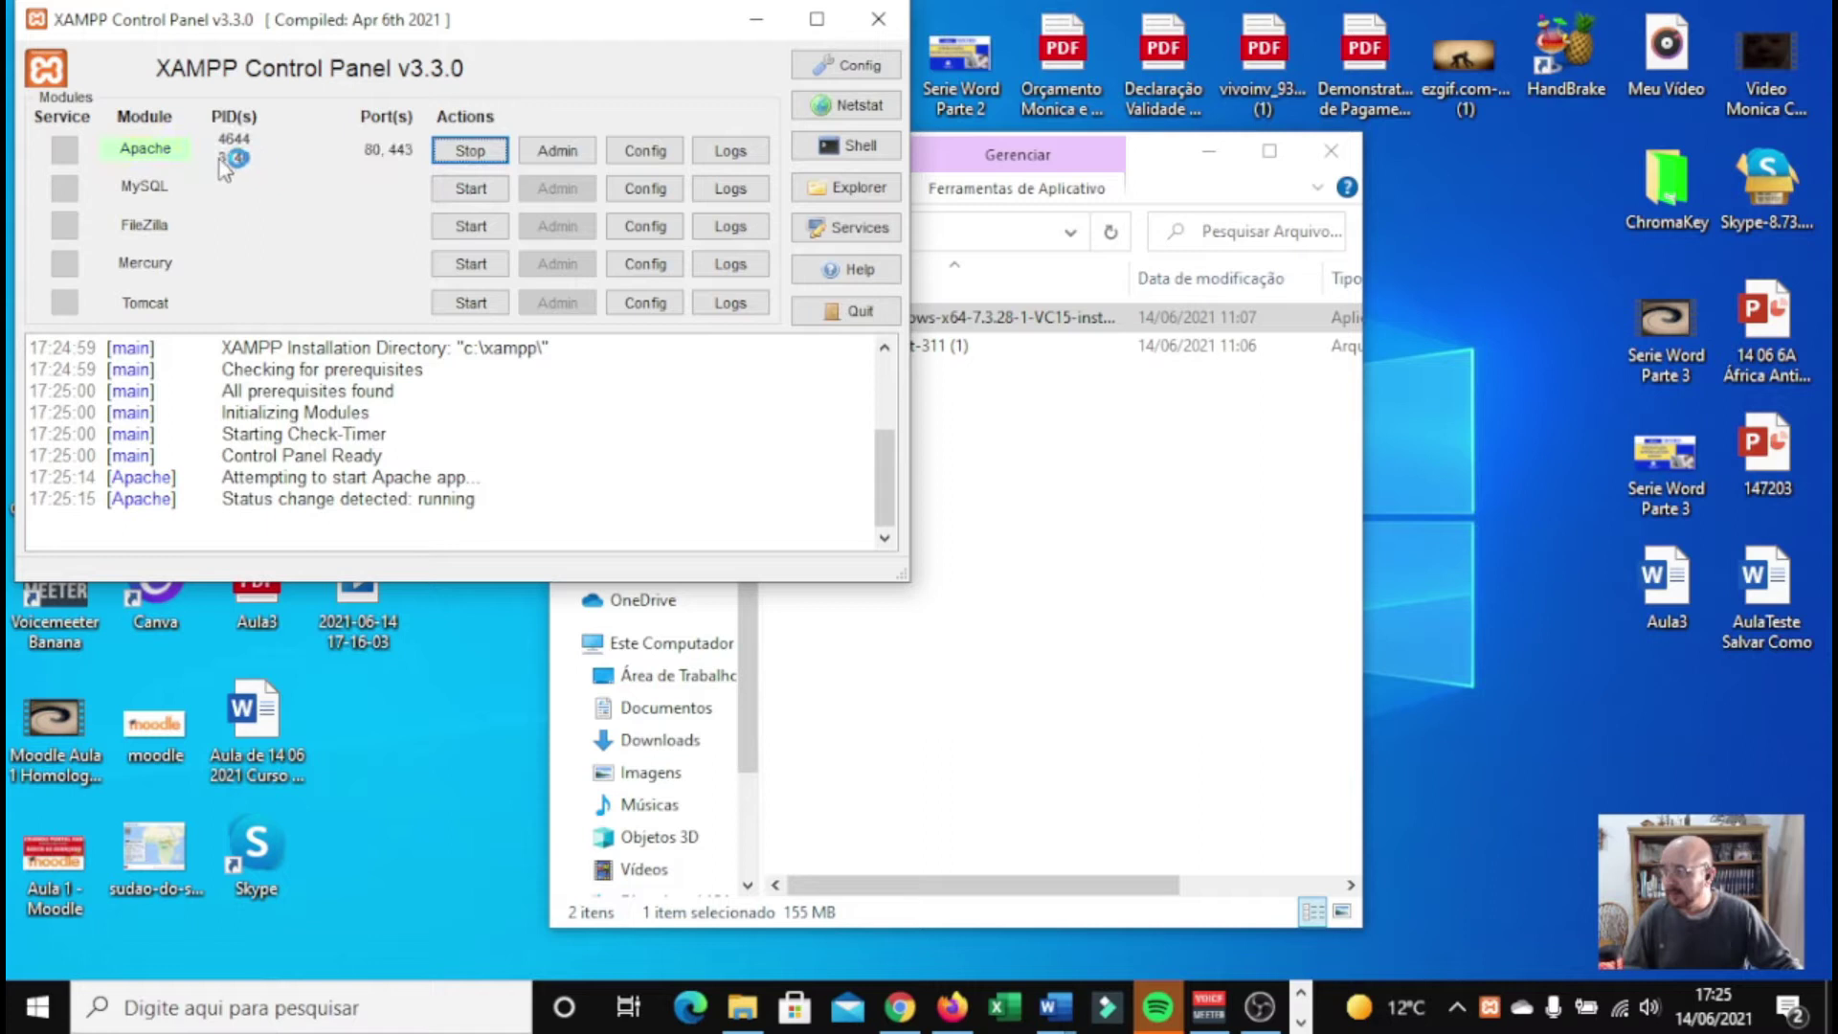
click(467, 190)
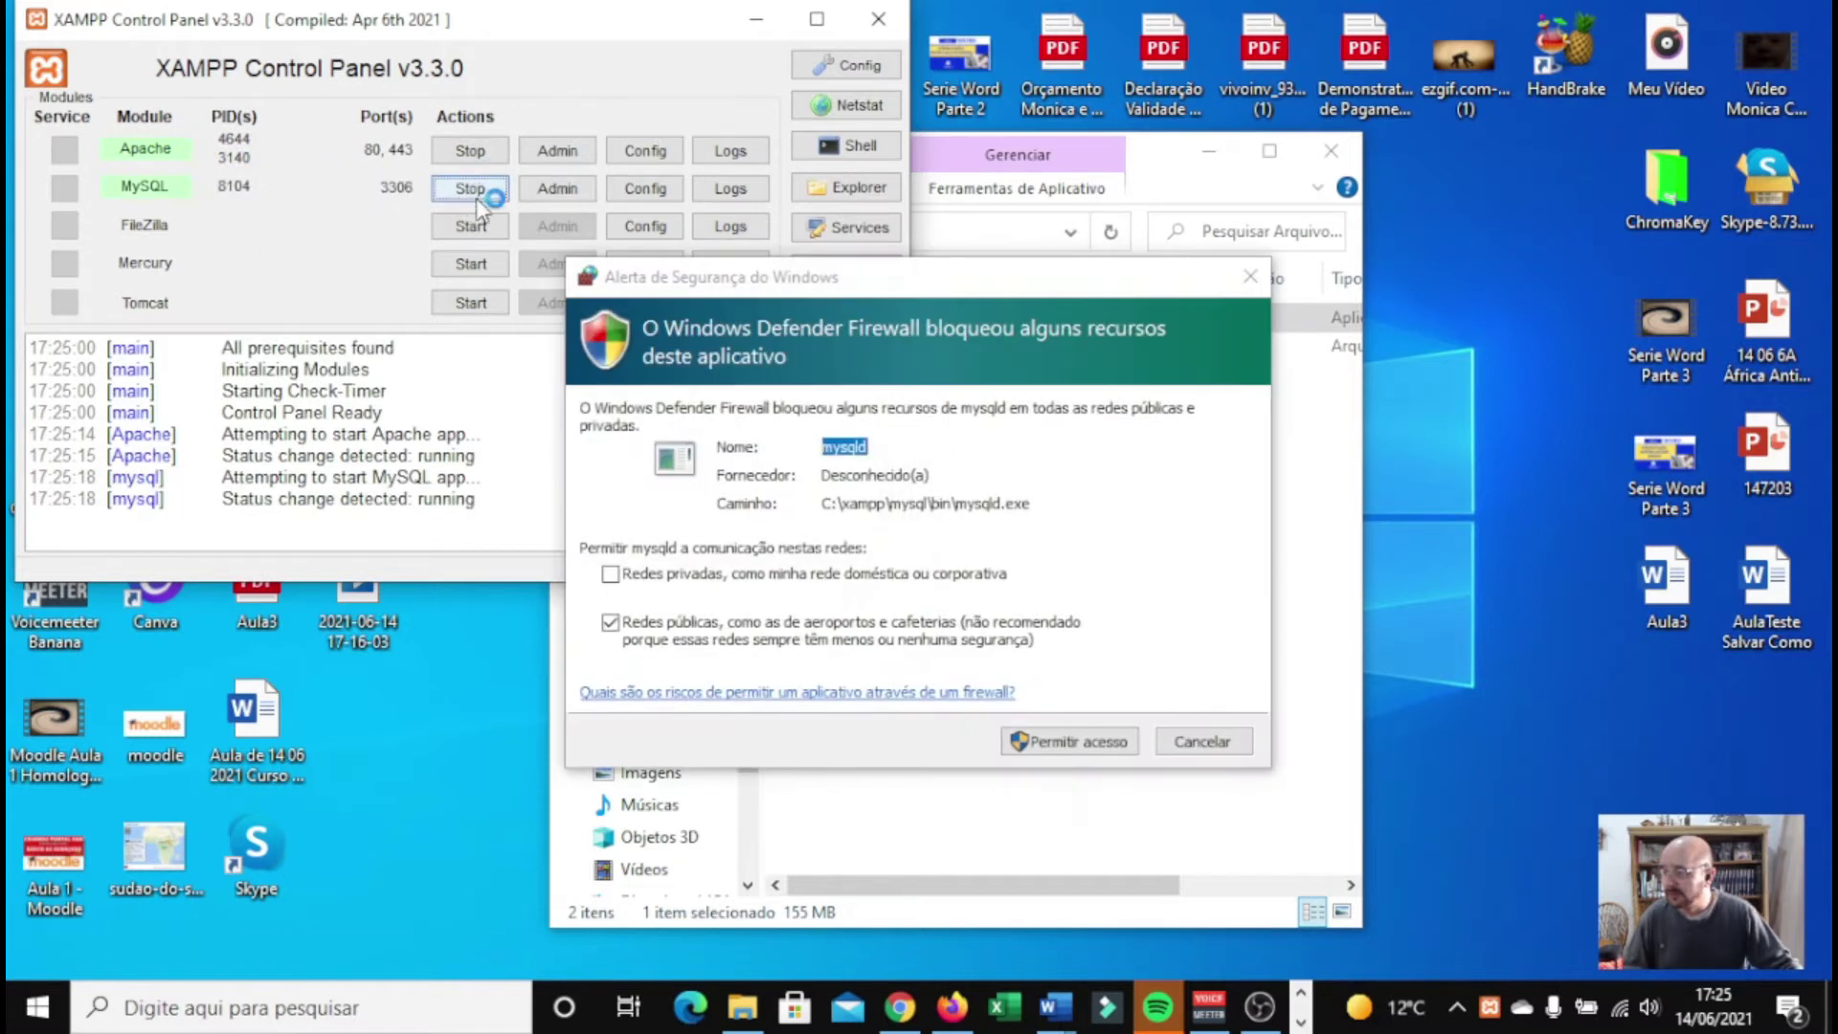
click(1054, 742)
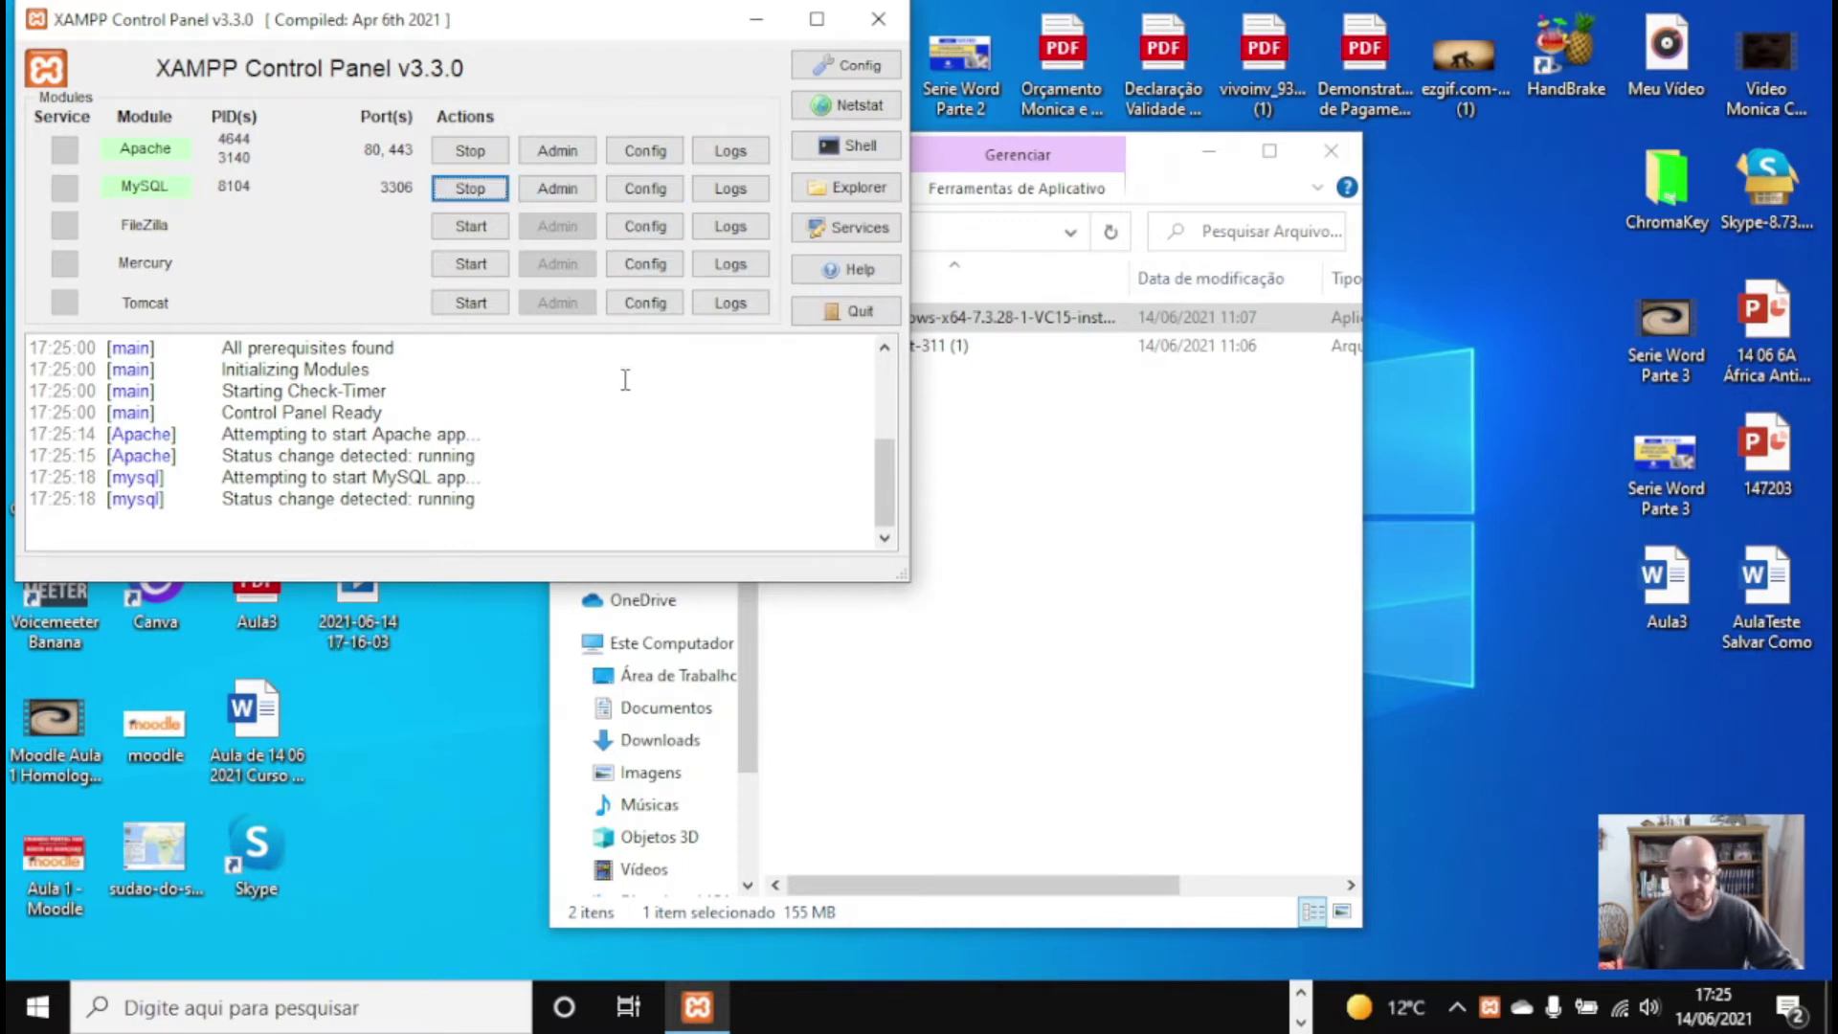
click(878, 19)
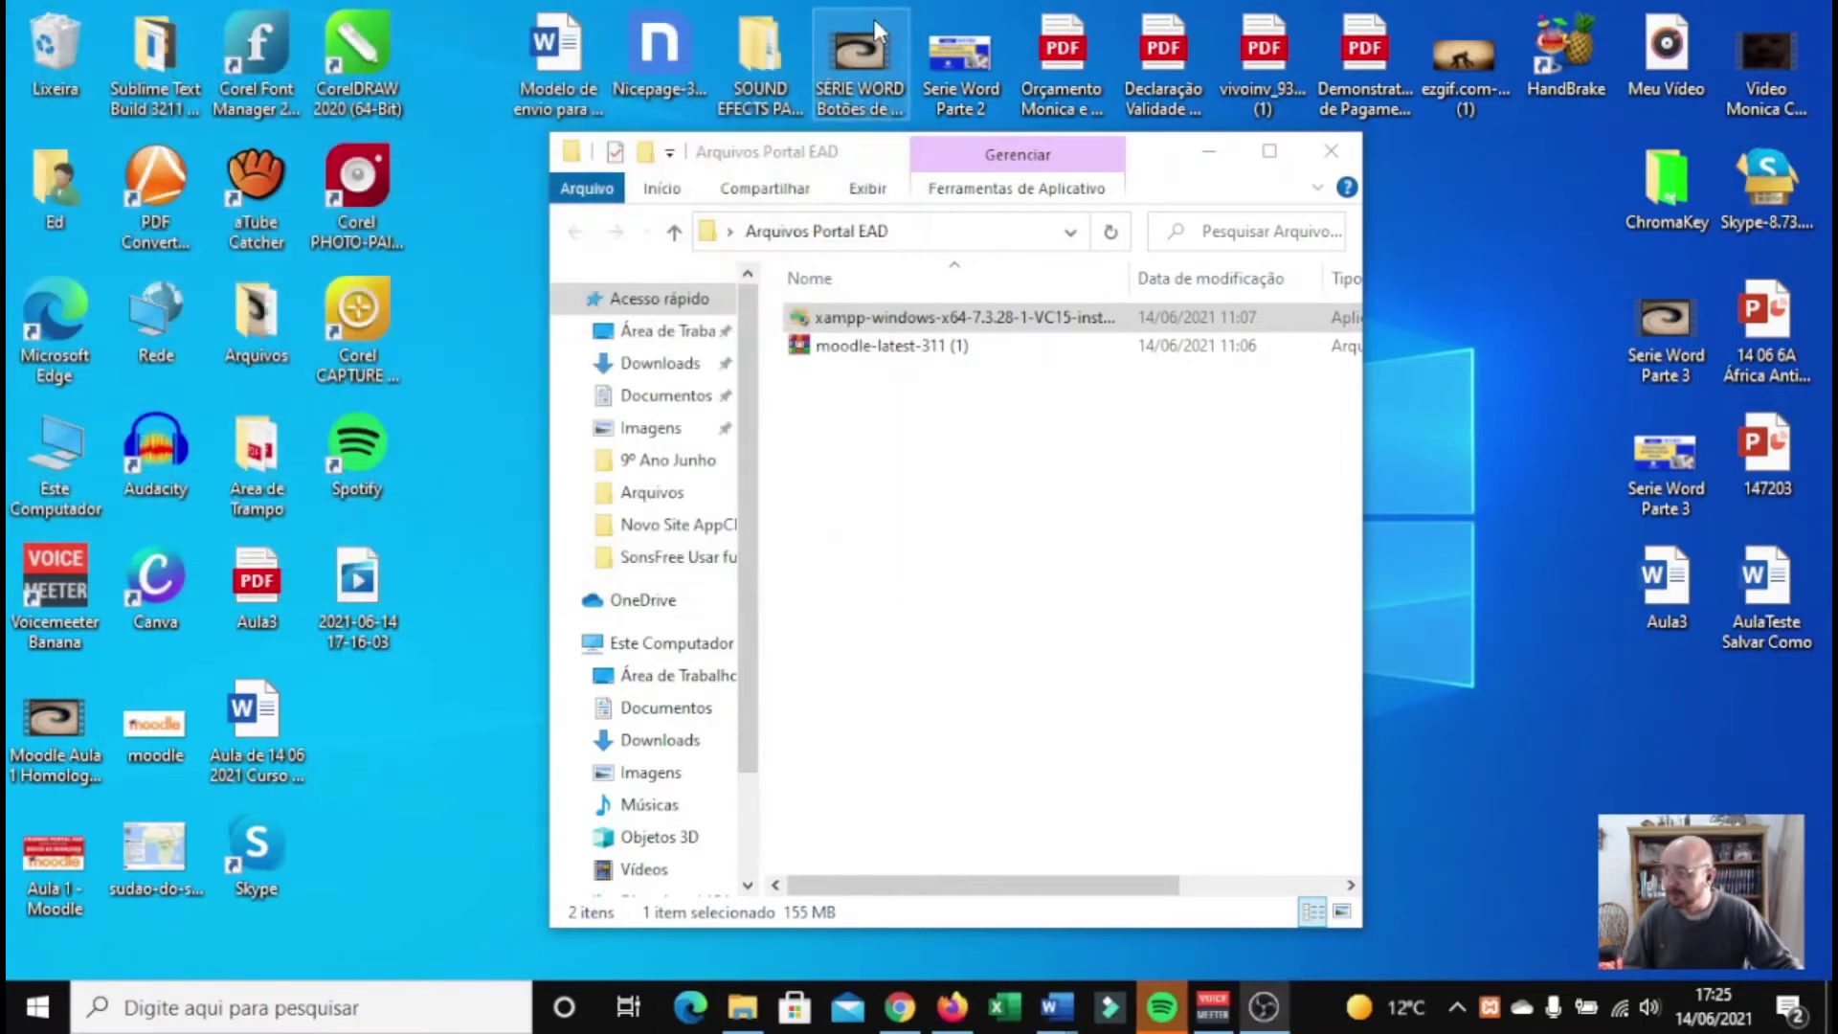
Copy the moodle-latest-311 ZIP into C:\xampp\htdocs and extract it there
right_click(883, 354)
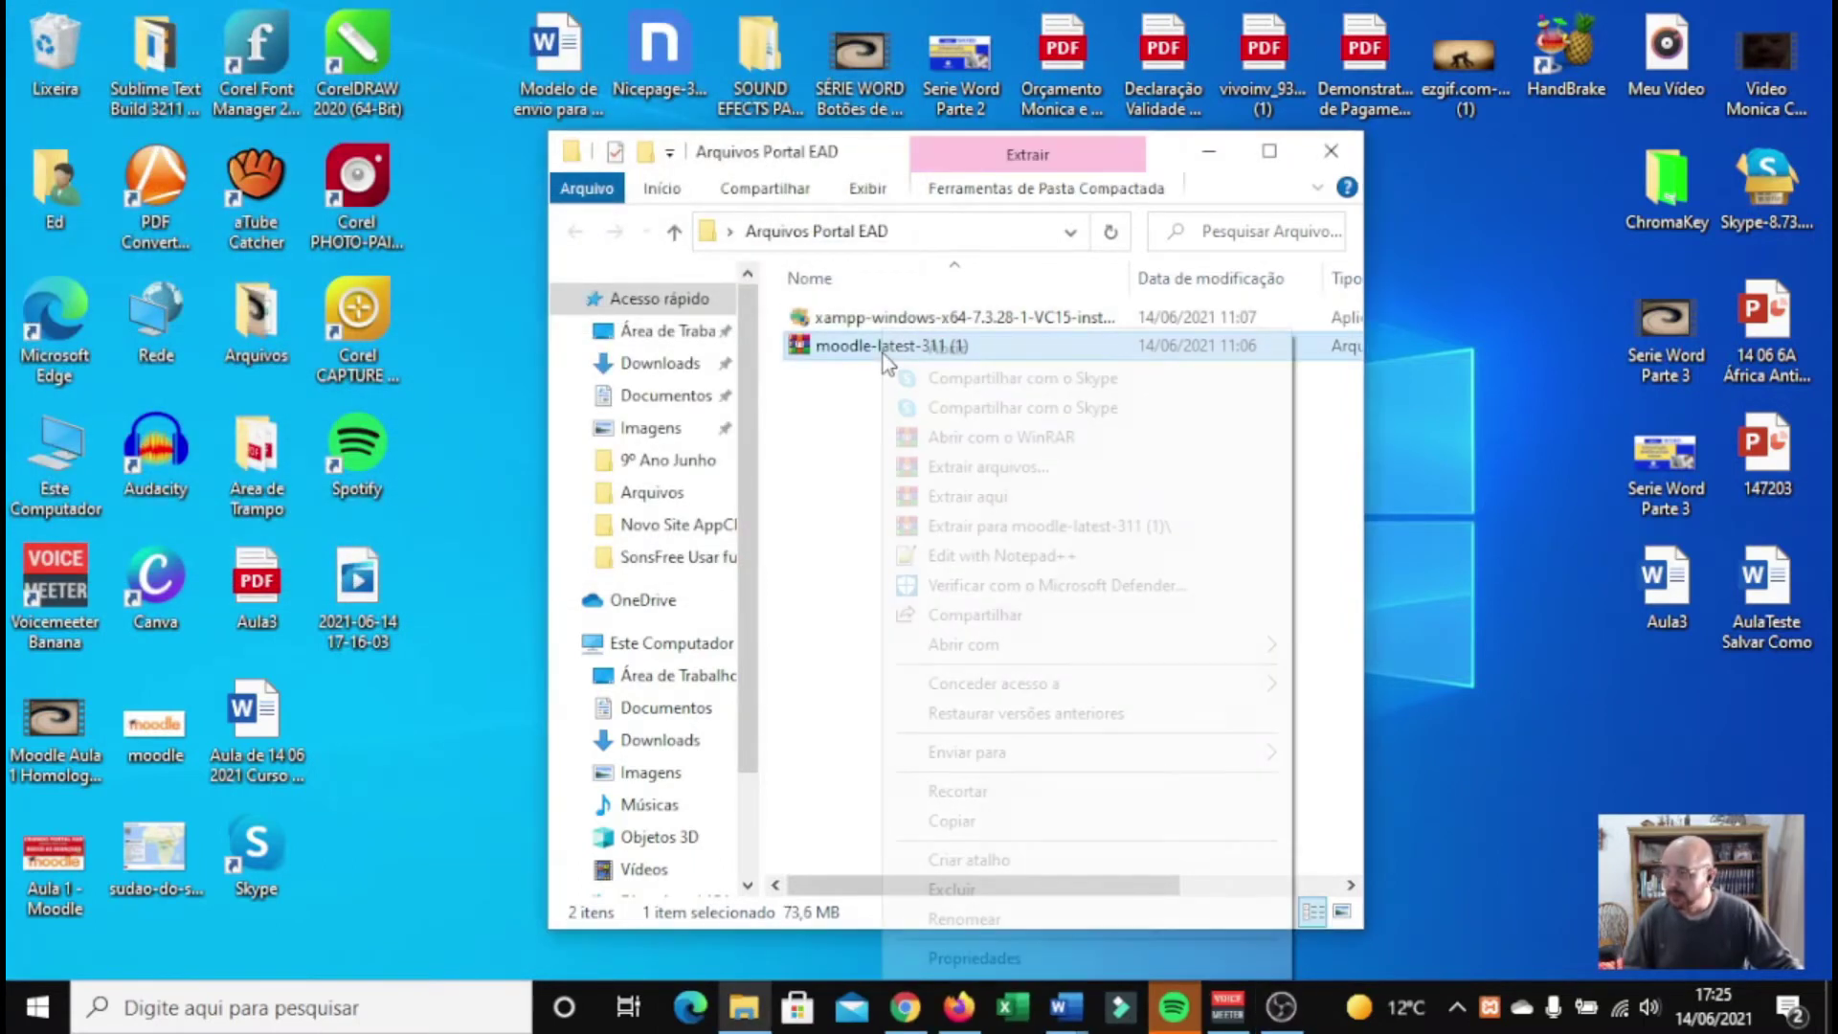
click(956, 824)
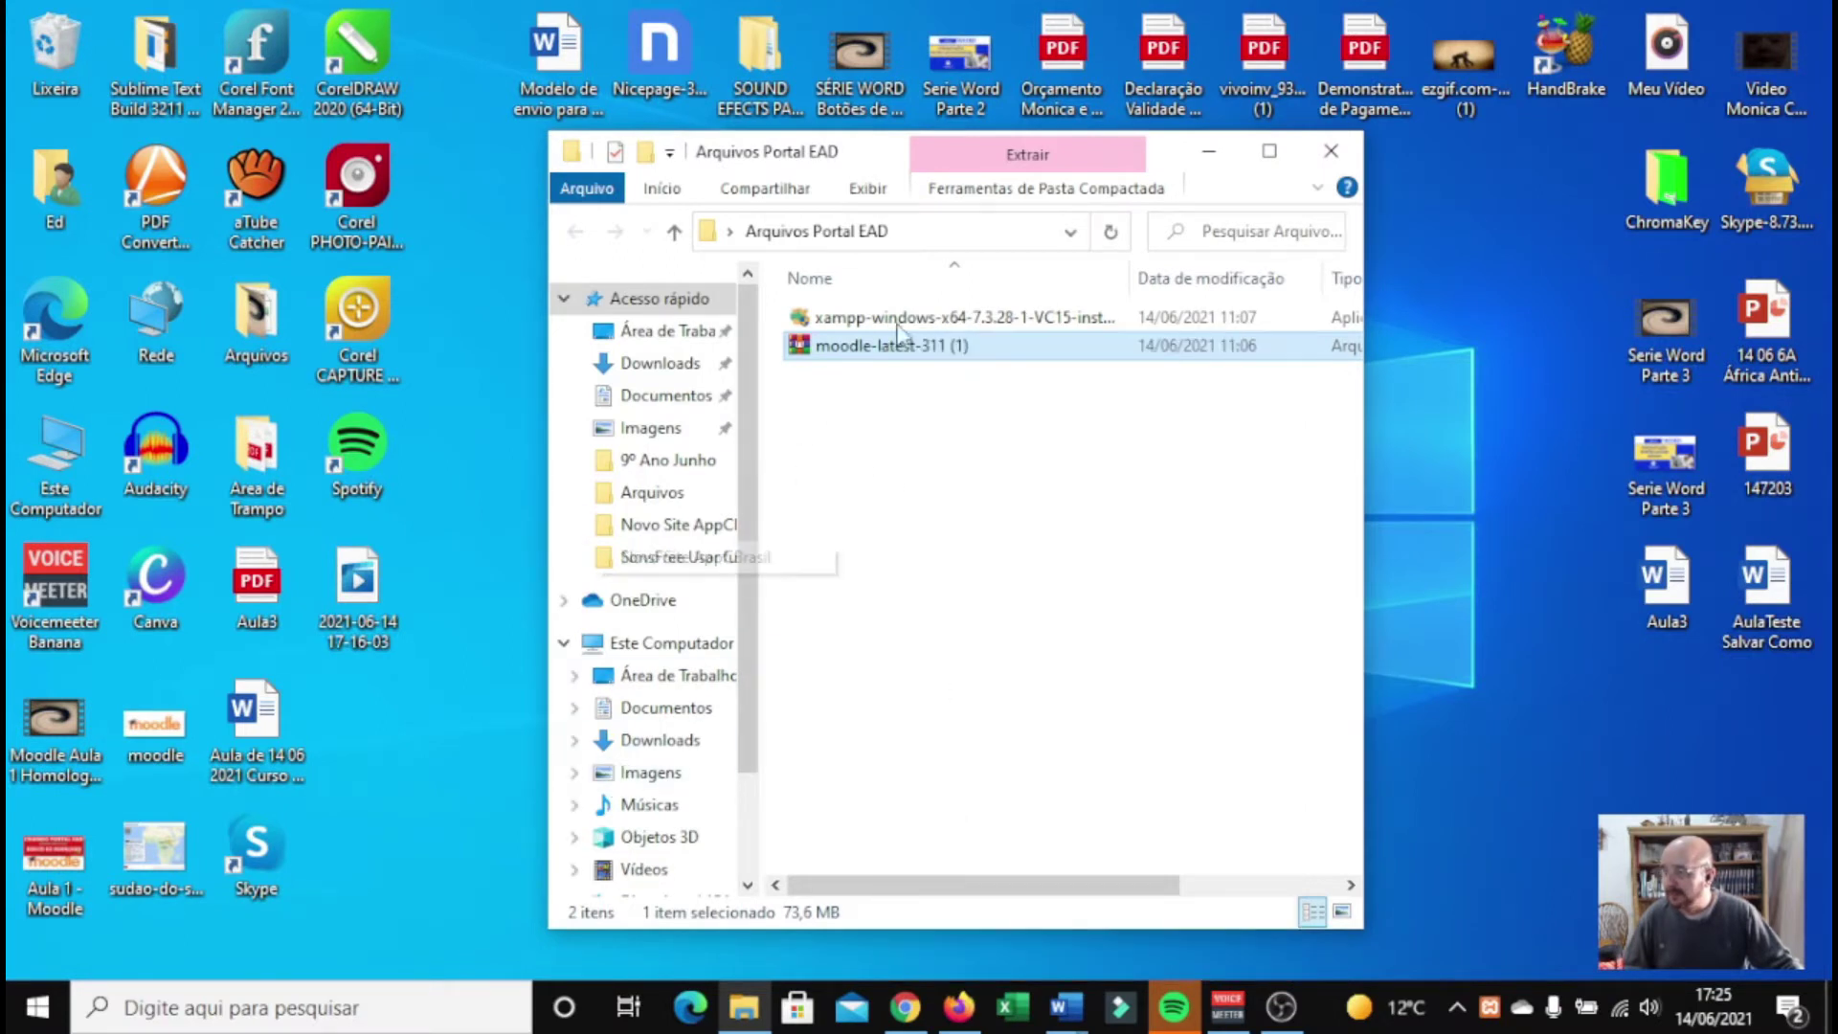
click(1269, 151)
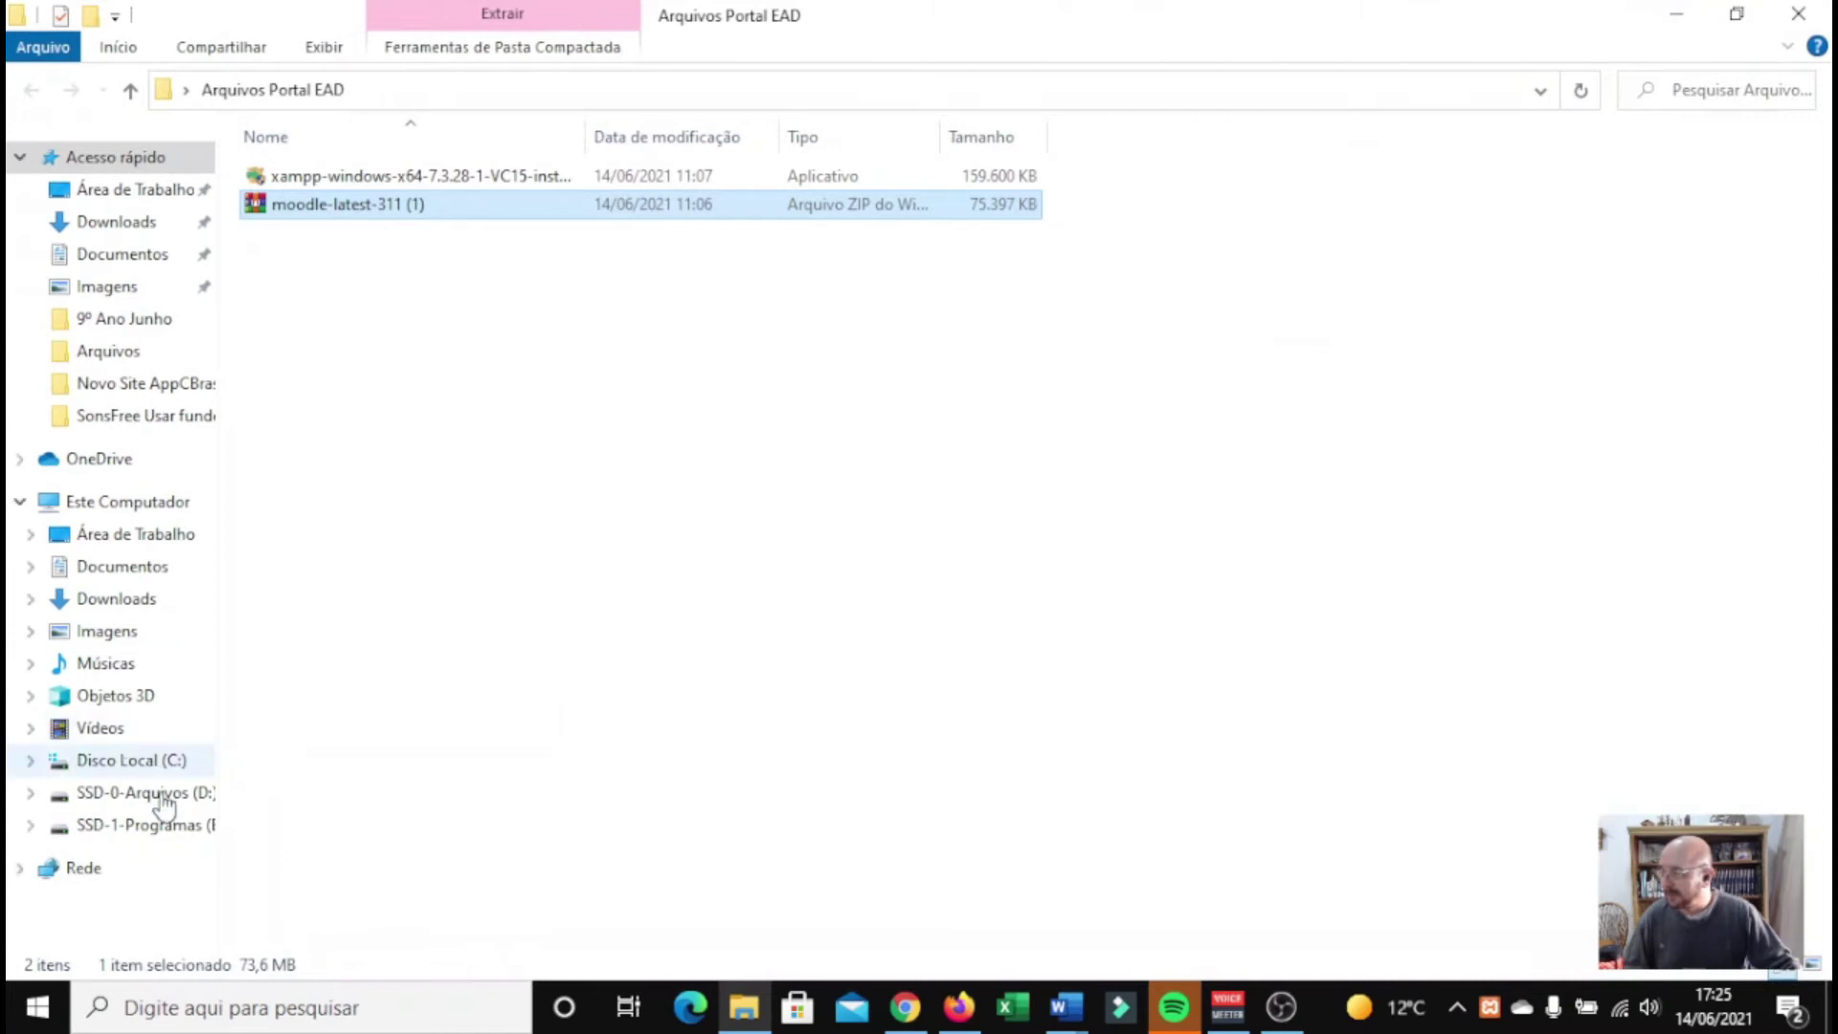
click(153, 762)
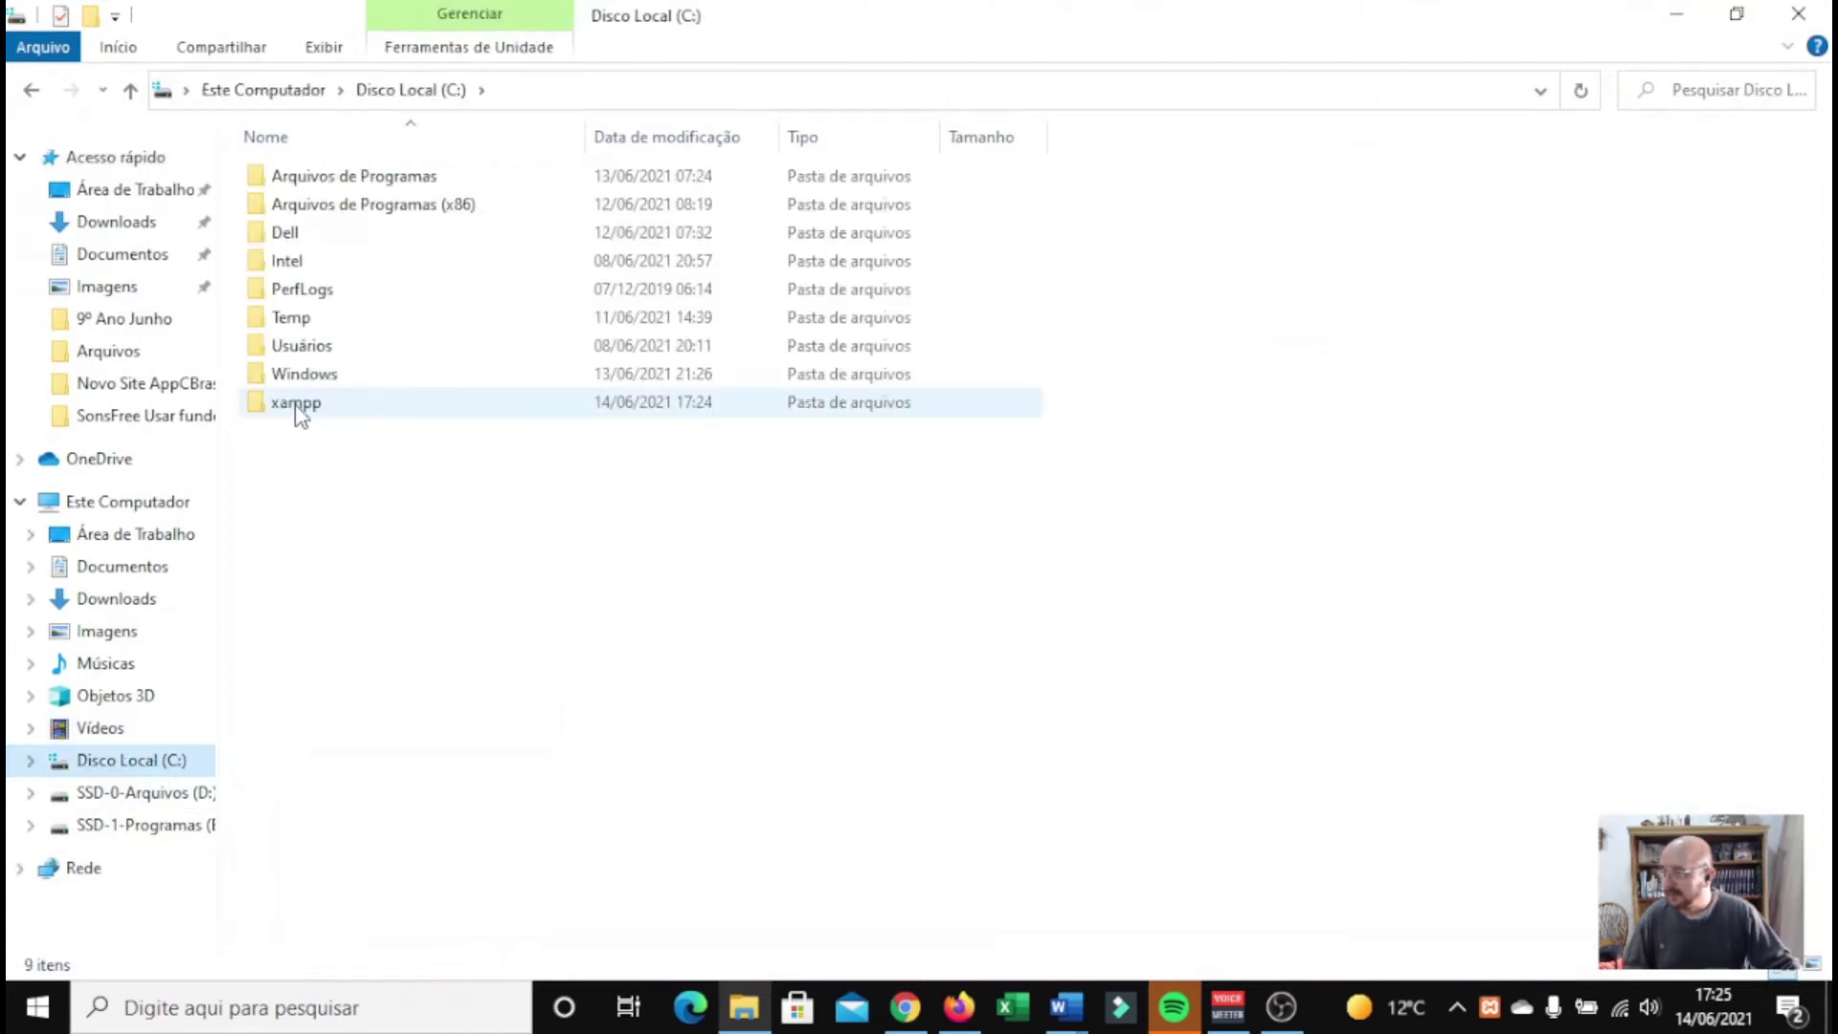
double_click(336, 421)
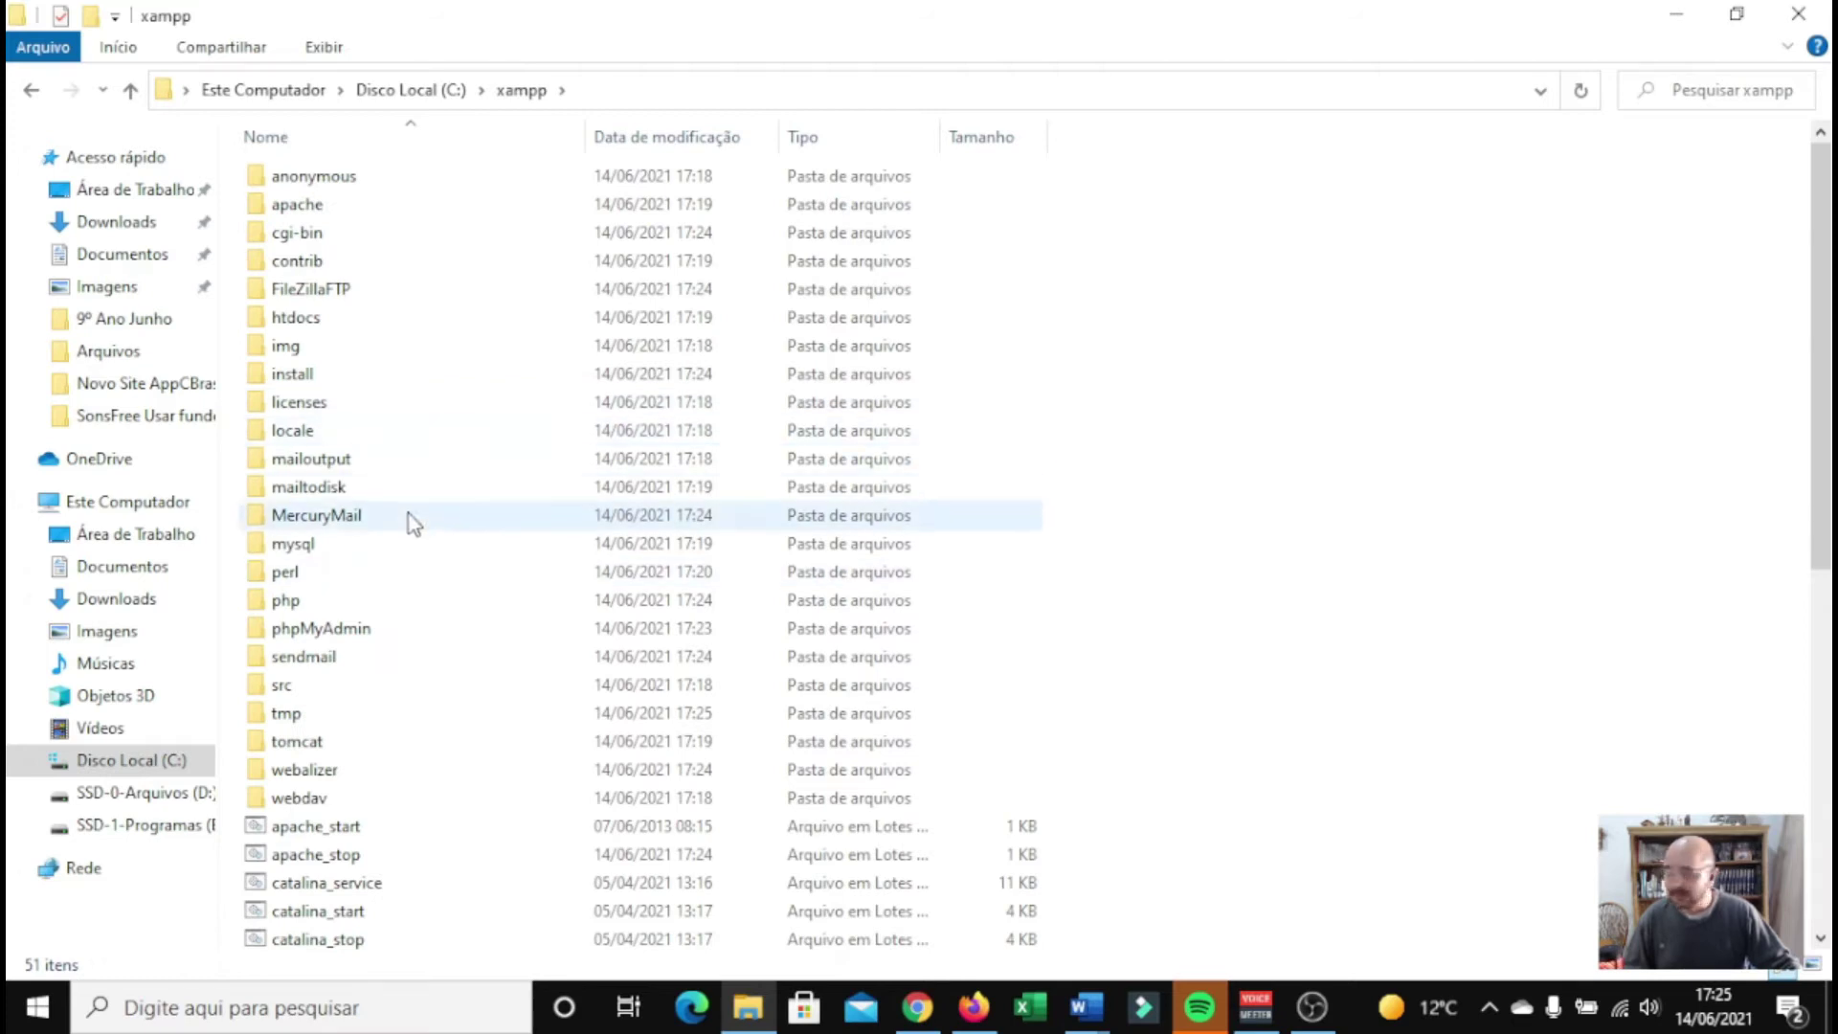
double_click(297, 318)
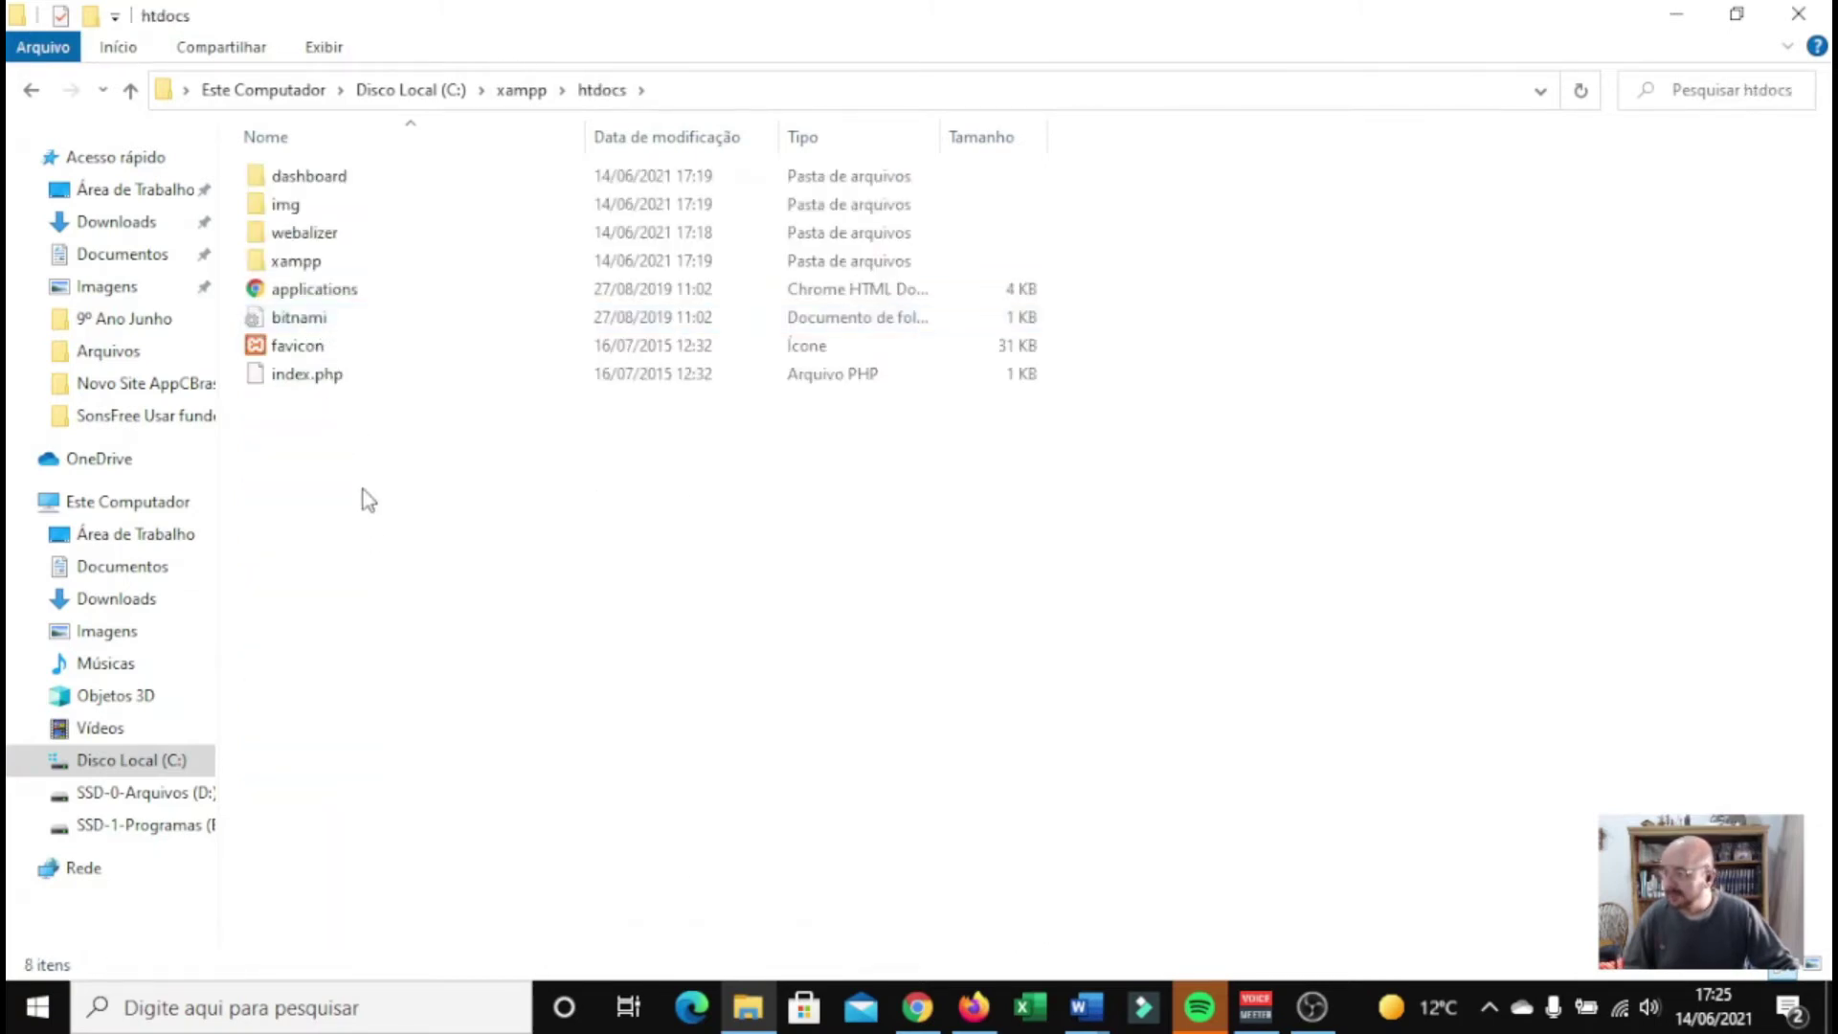
right_click(363, 490)
click(464, 675)
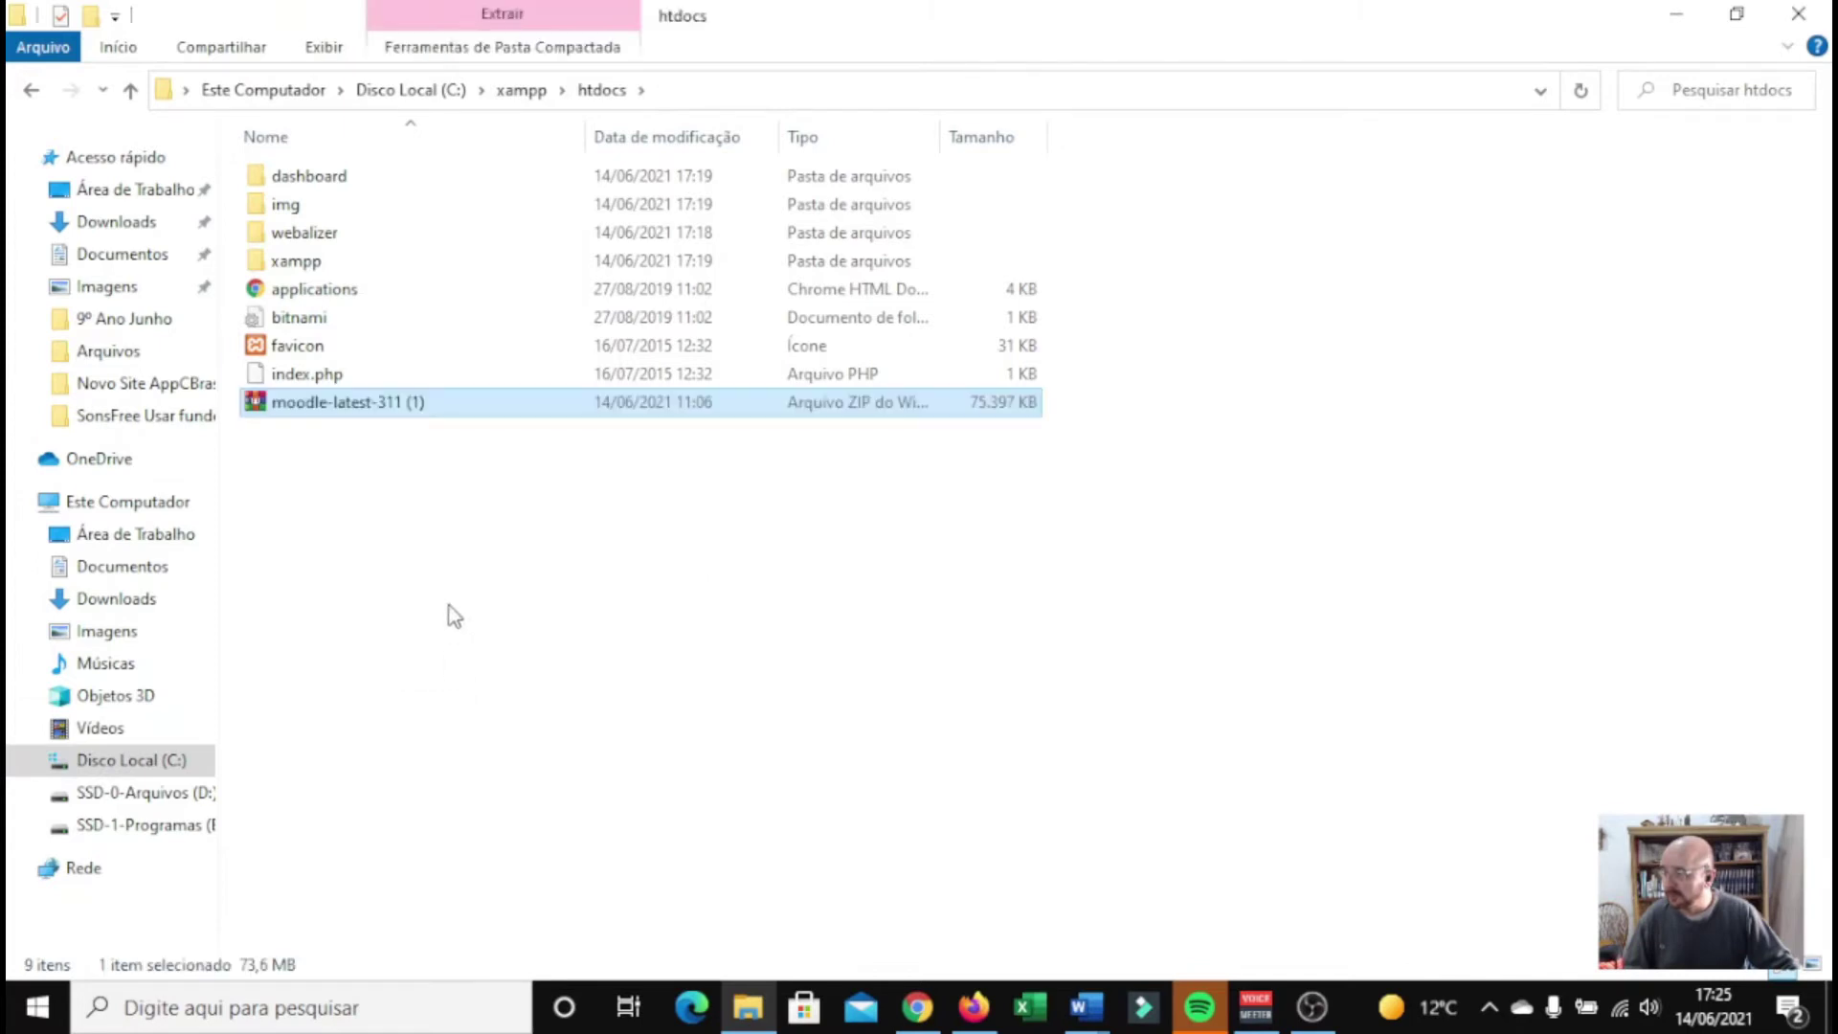
right_click(374, 407)
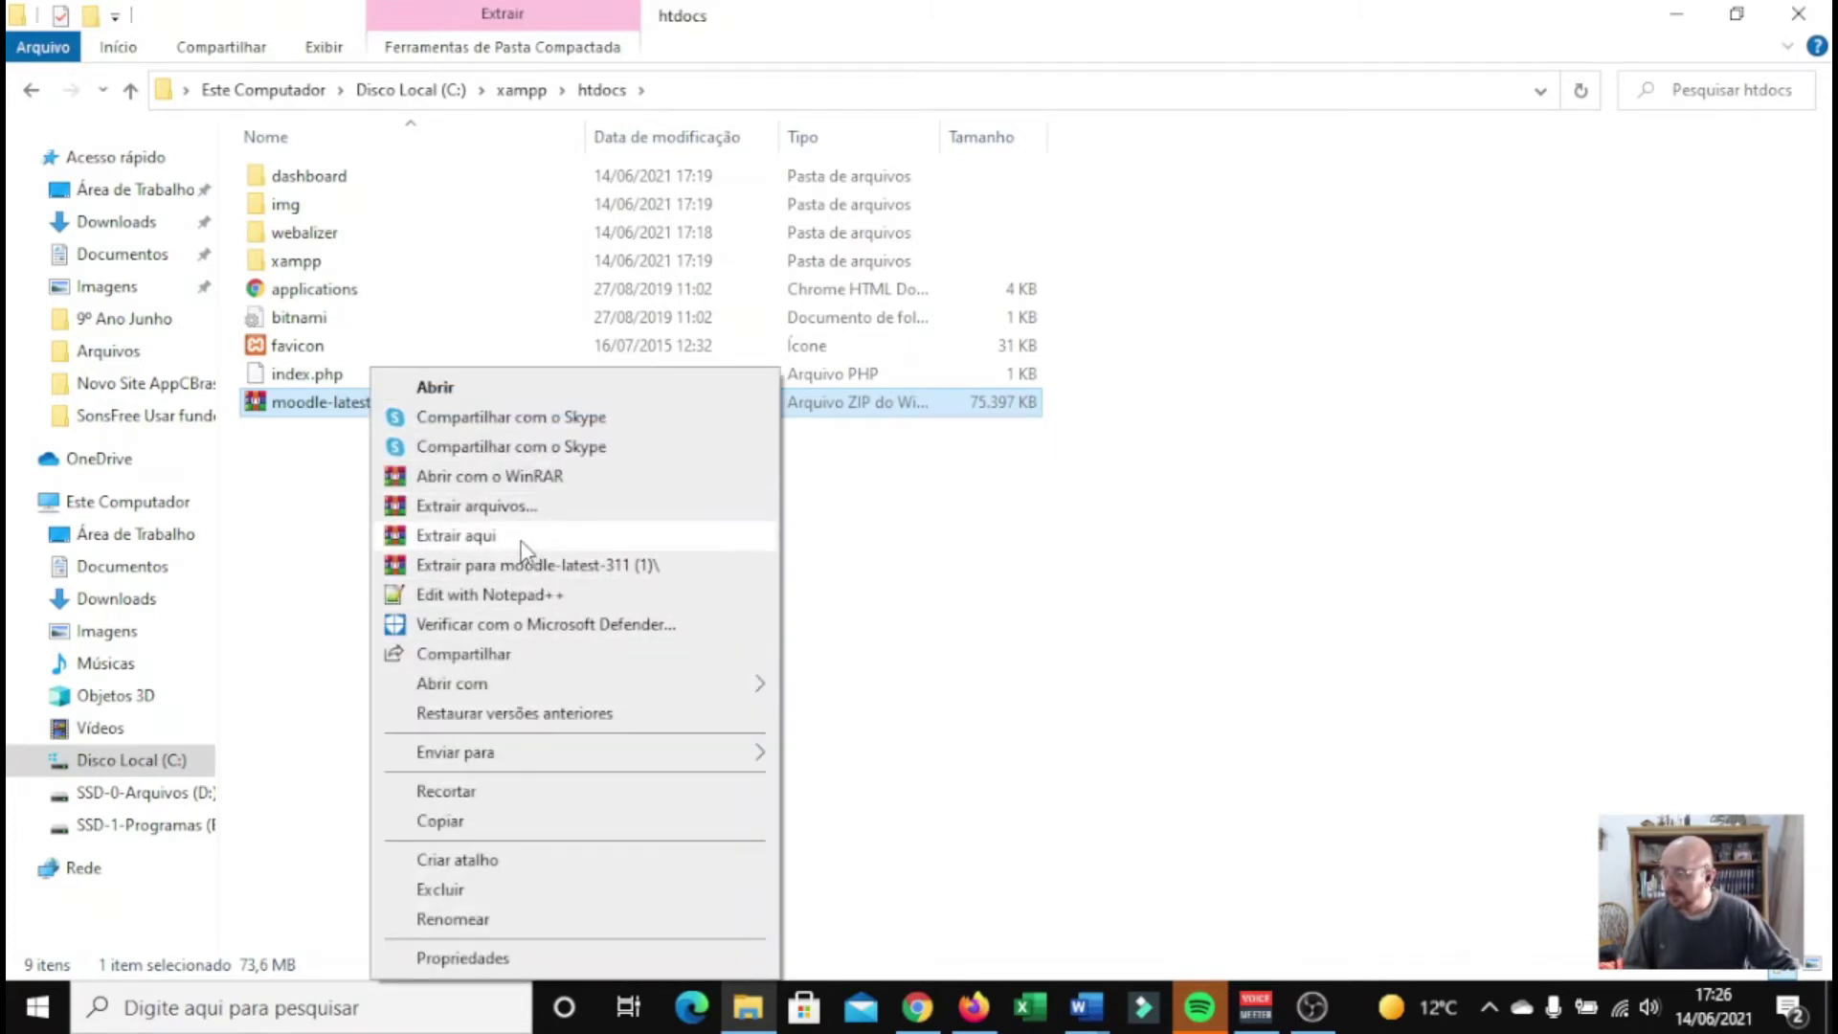
click(456, 536)
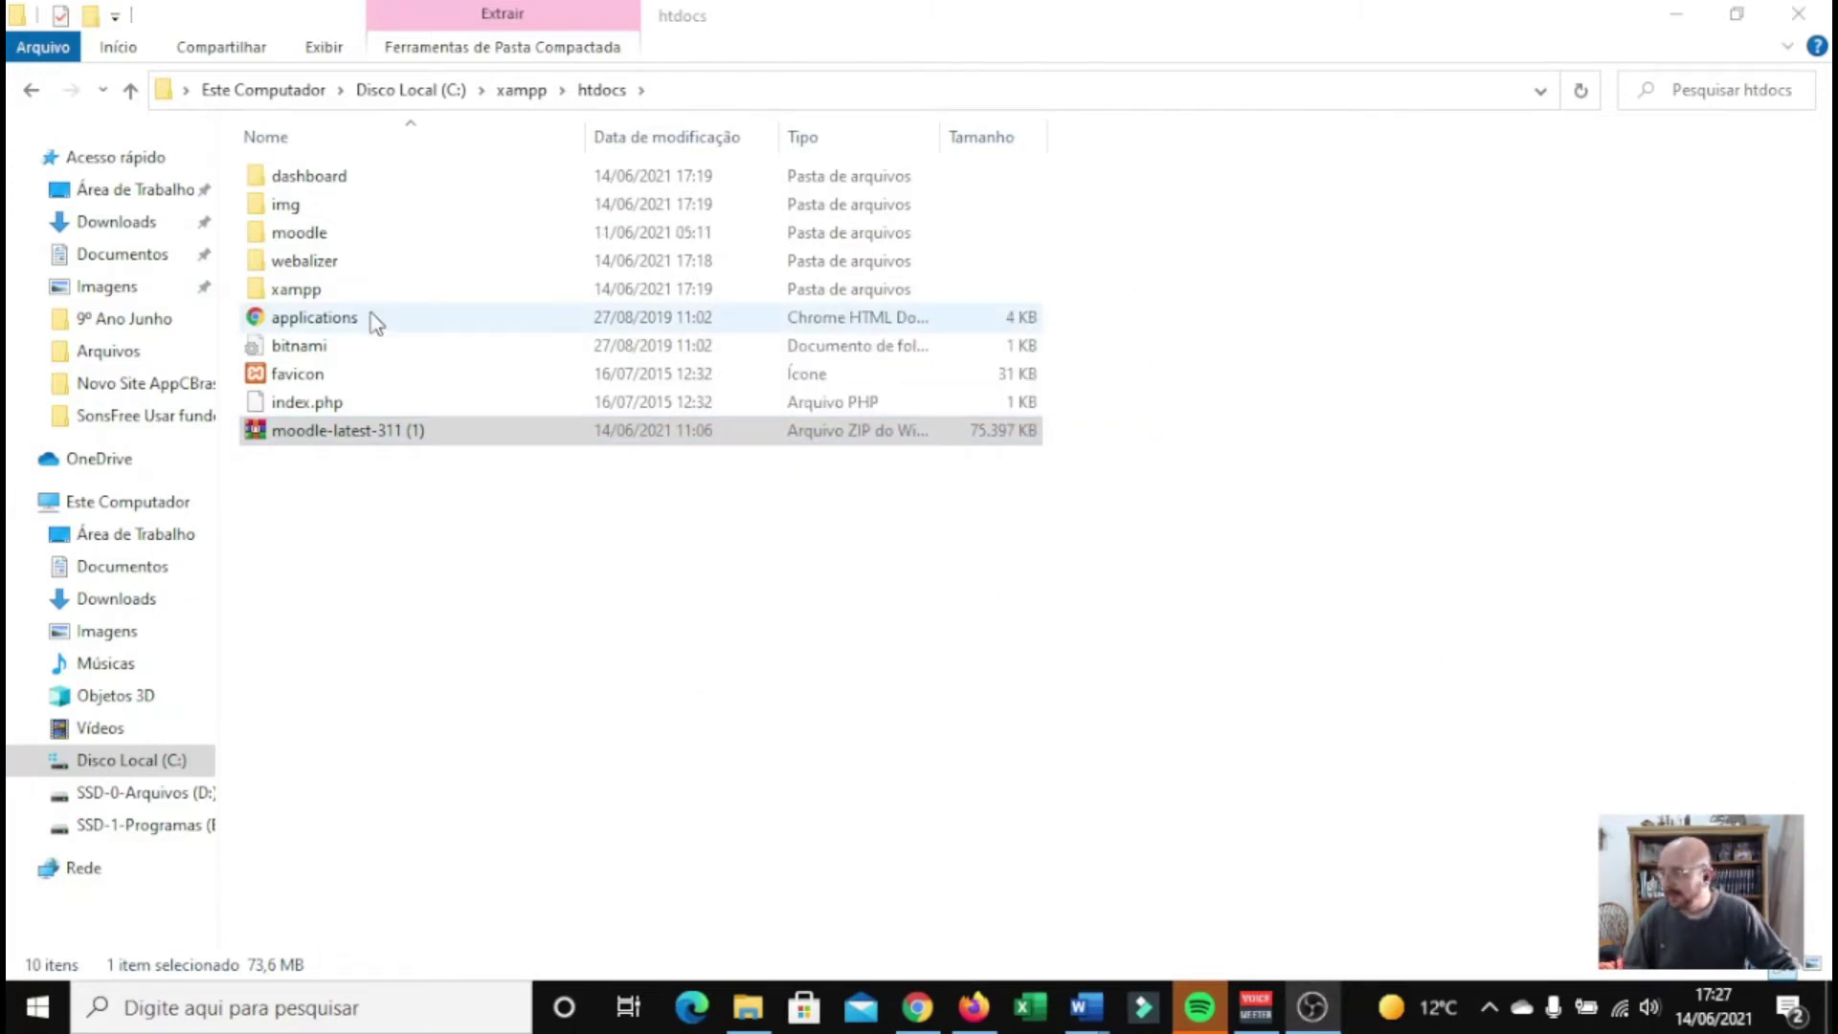
Check the extracted moodle folder's contents, then rename the folder to PortaldeCursos
double_click(313, 237)
scroll(406, 455, down, 3)
scroll(410, 455, down, 15)
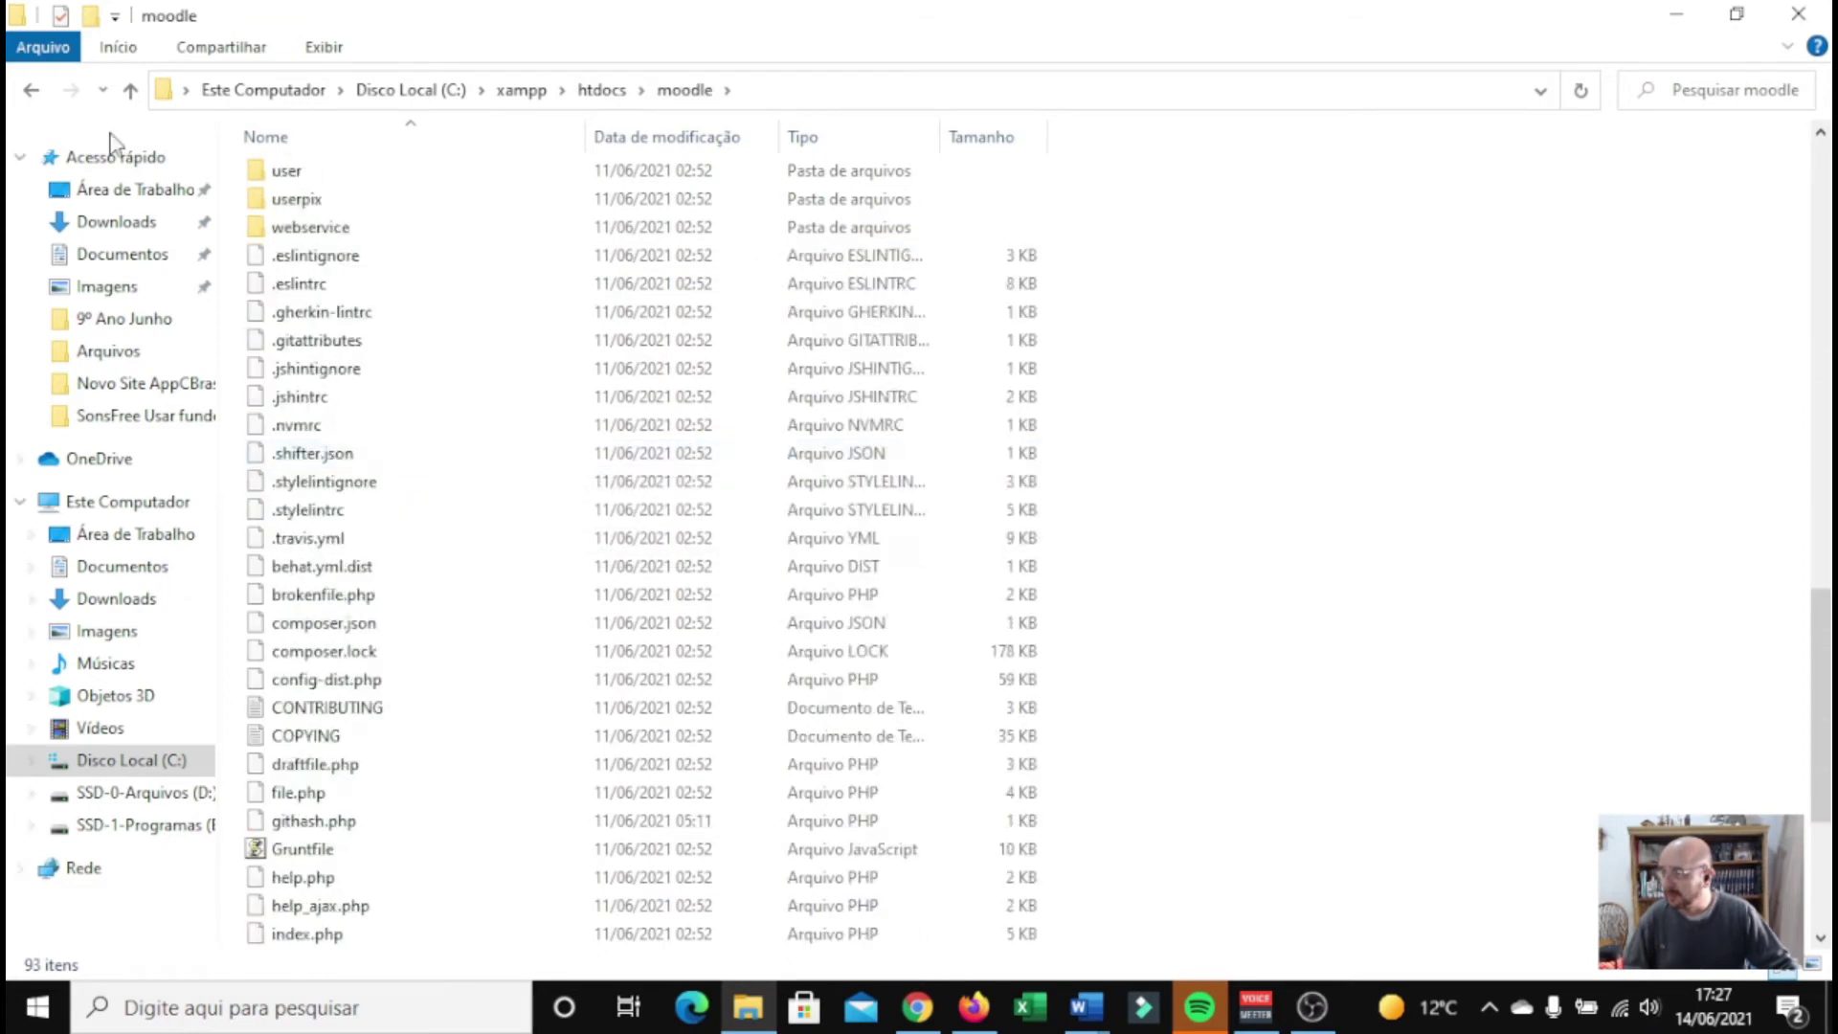
click(32, 89)
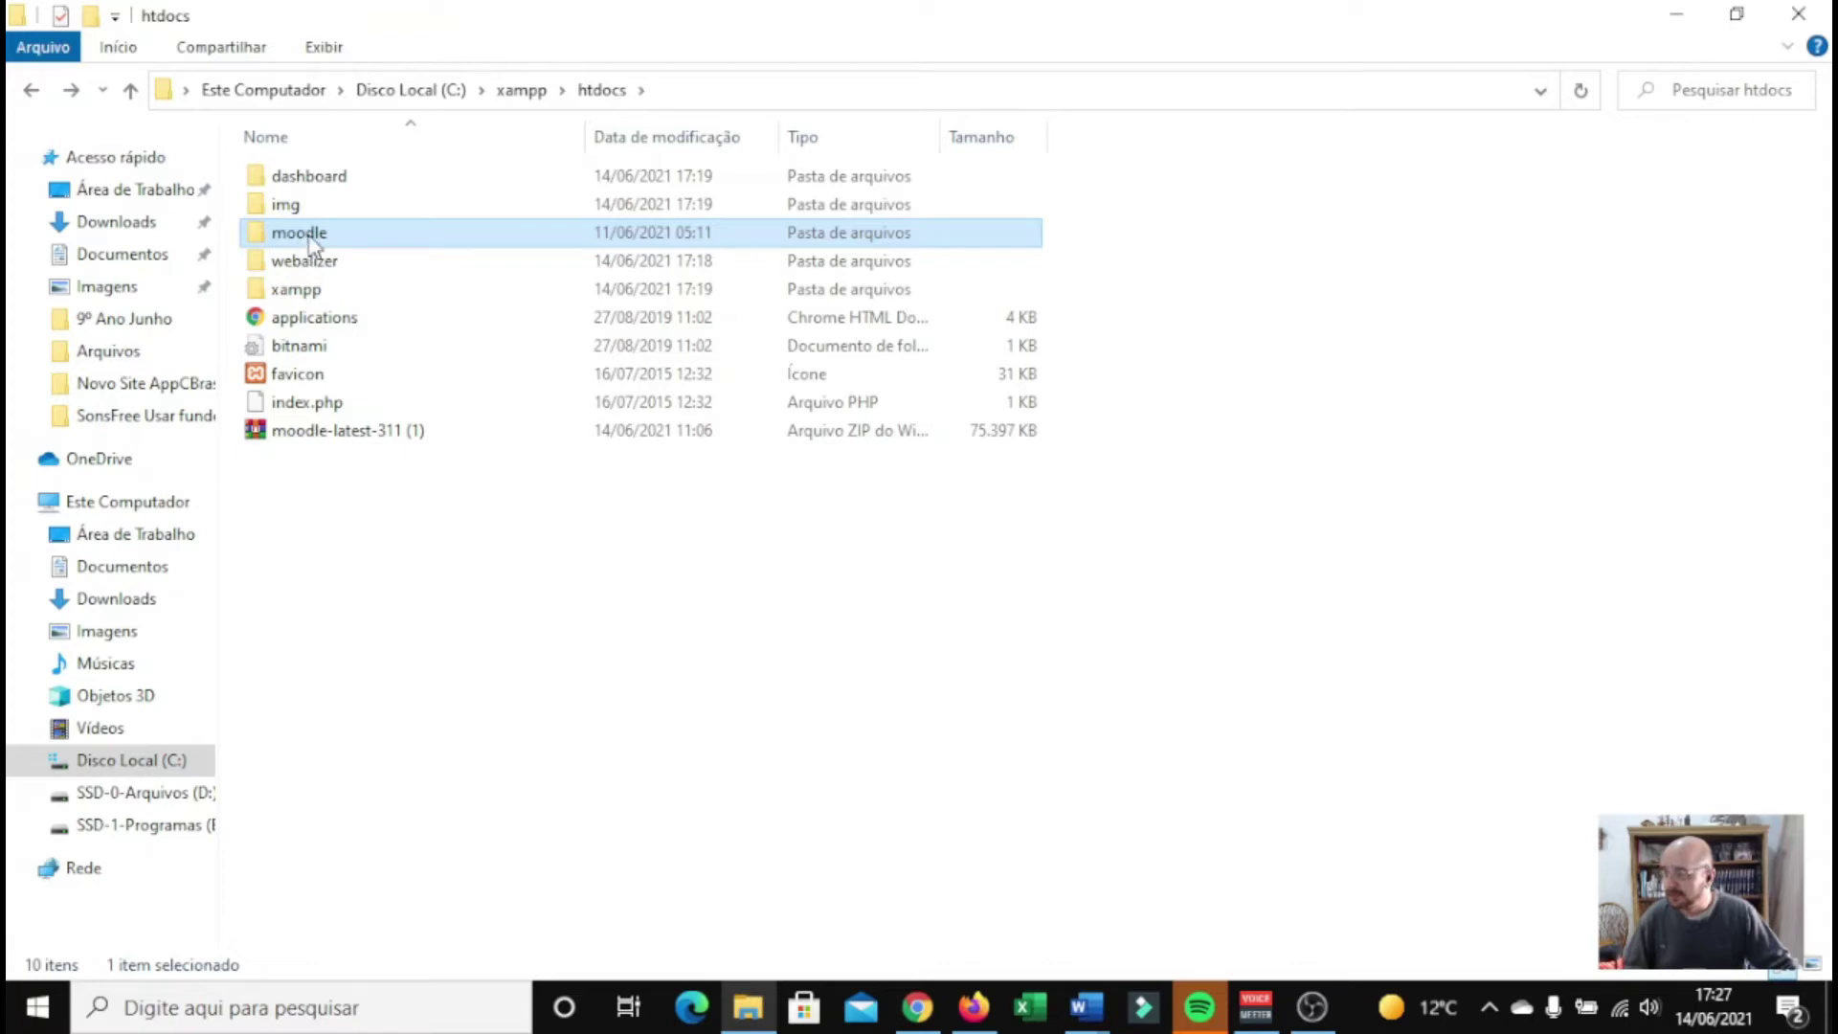
click(309, 239)
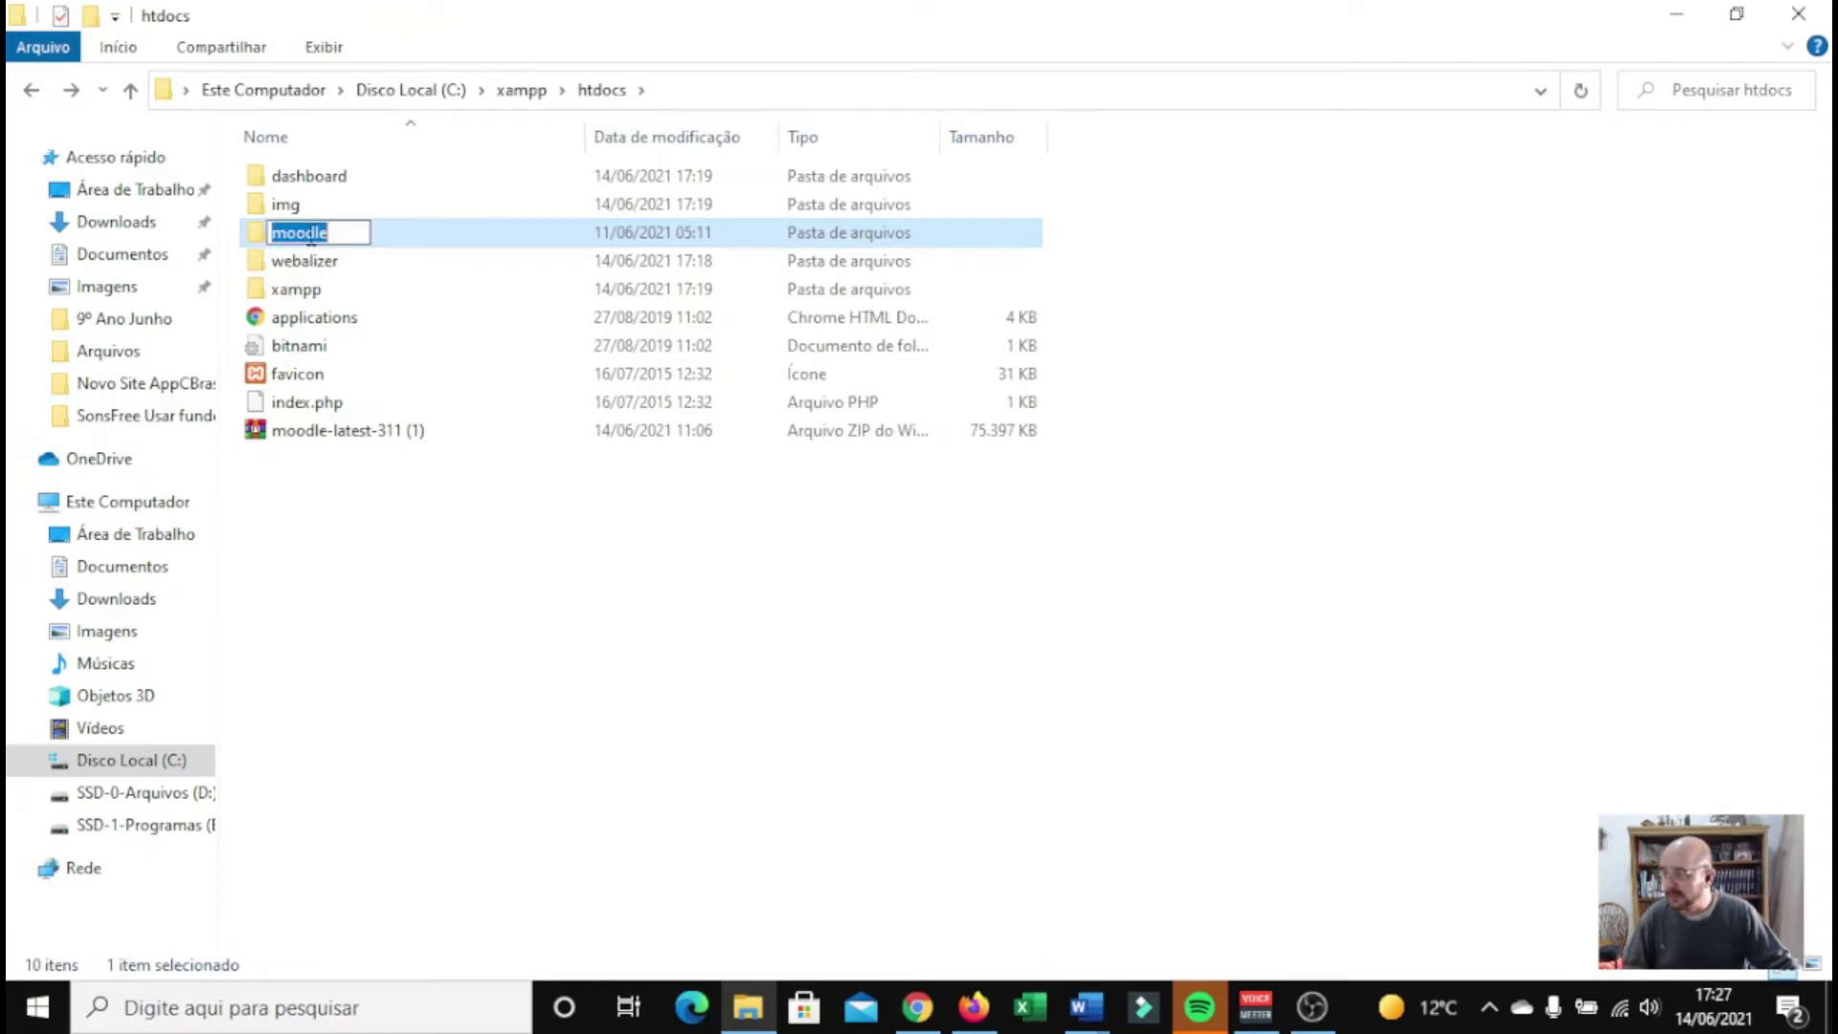
text(Portal d)
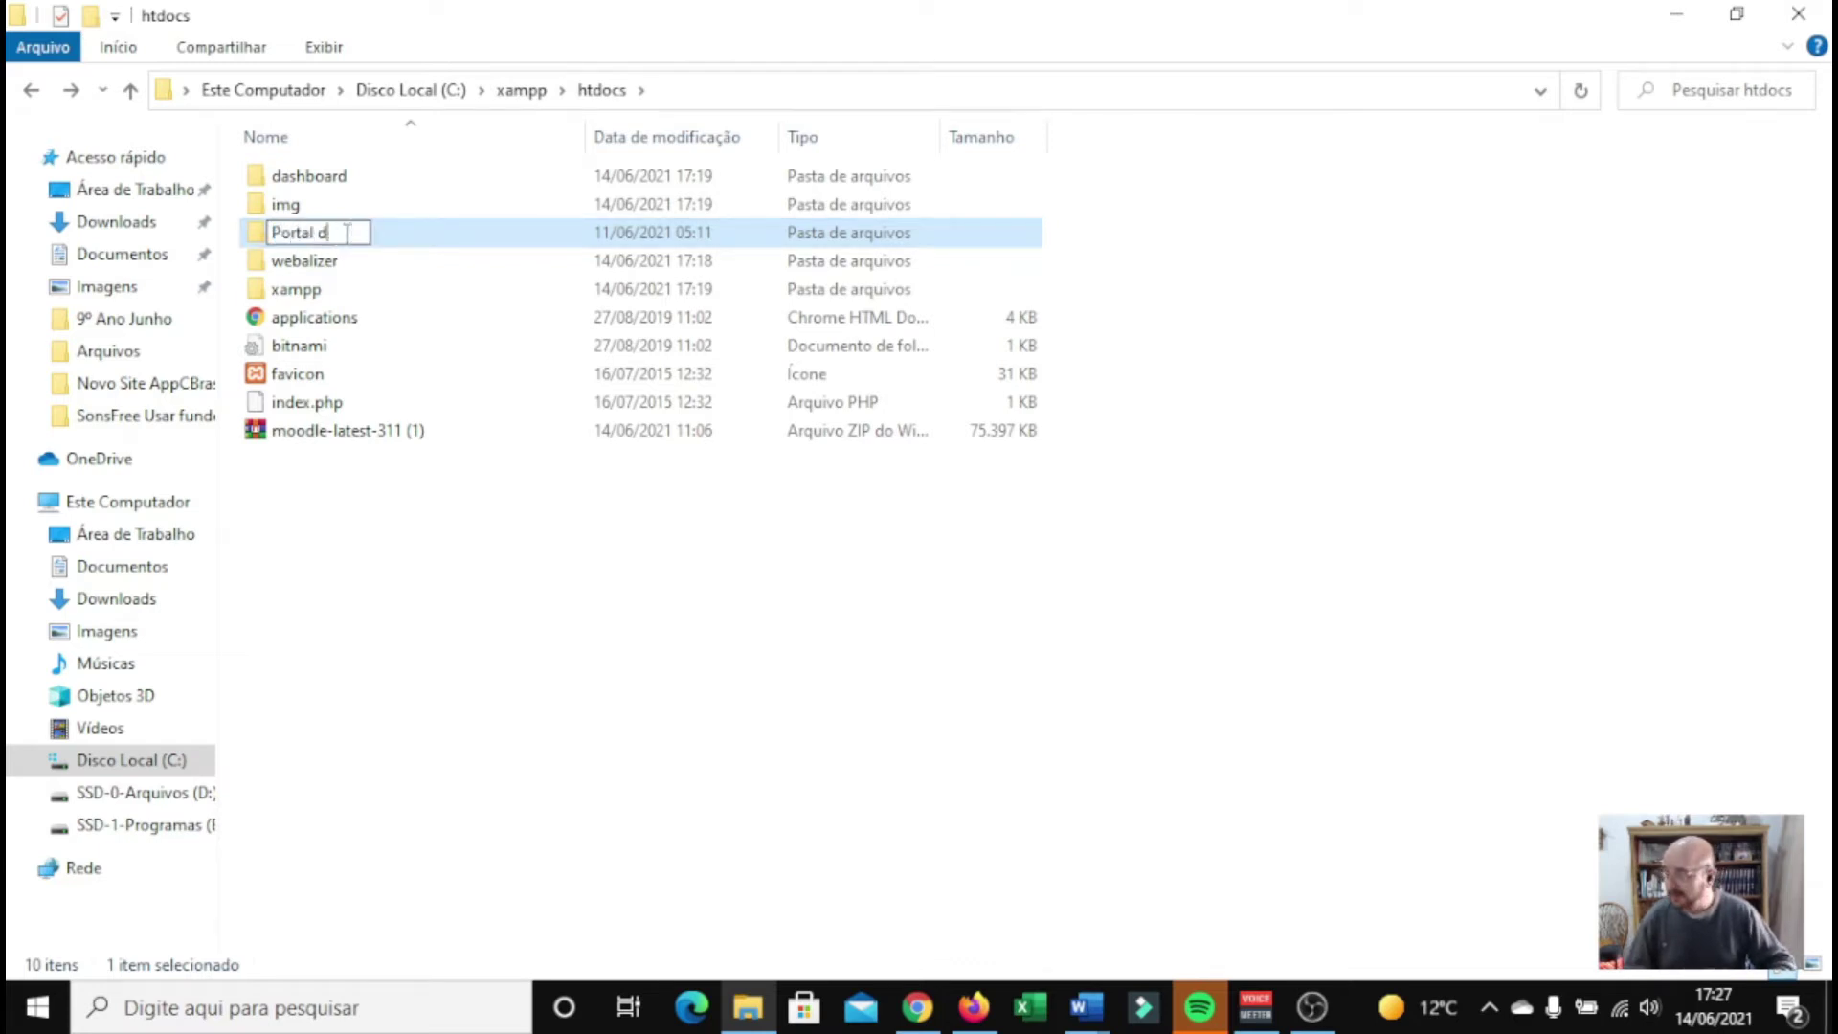
text(e)
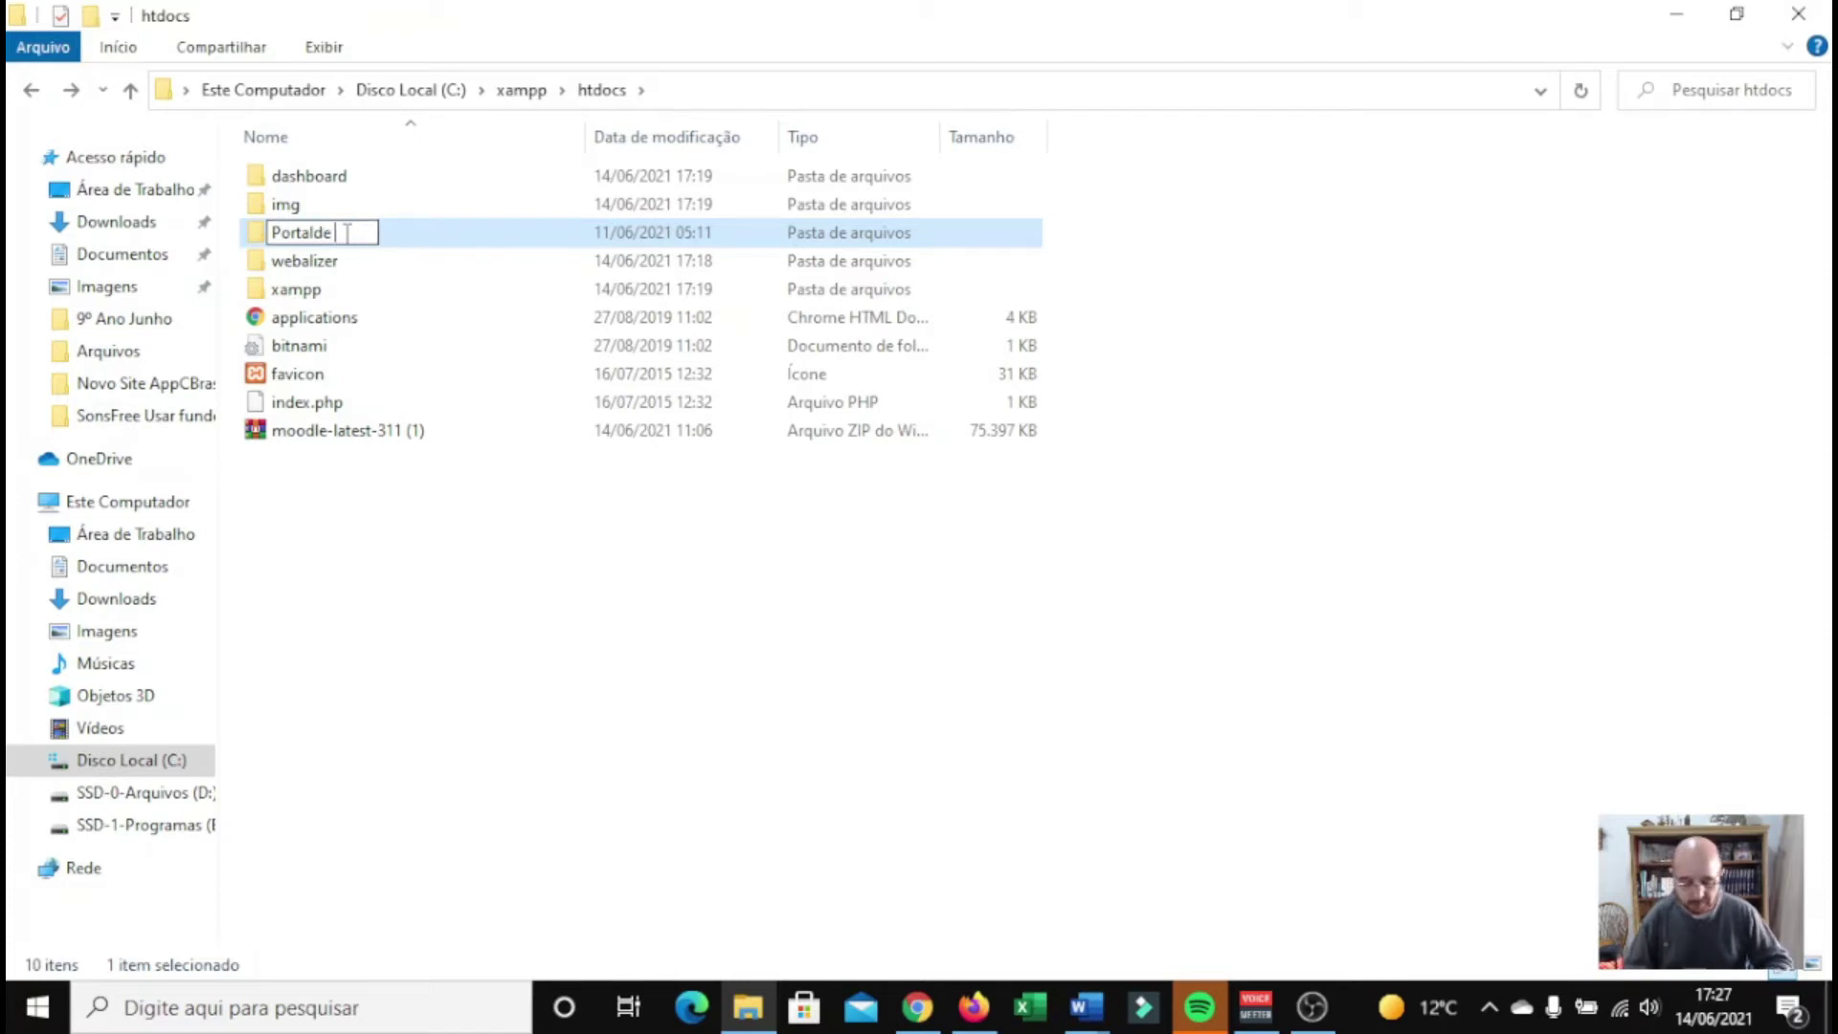
text(de Cursos)
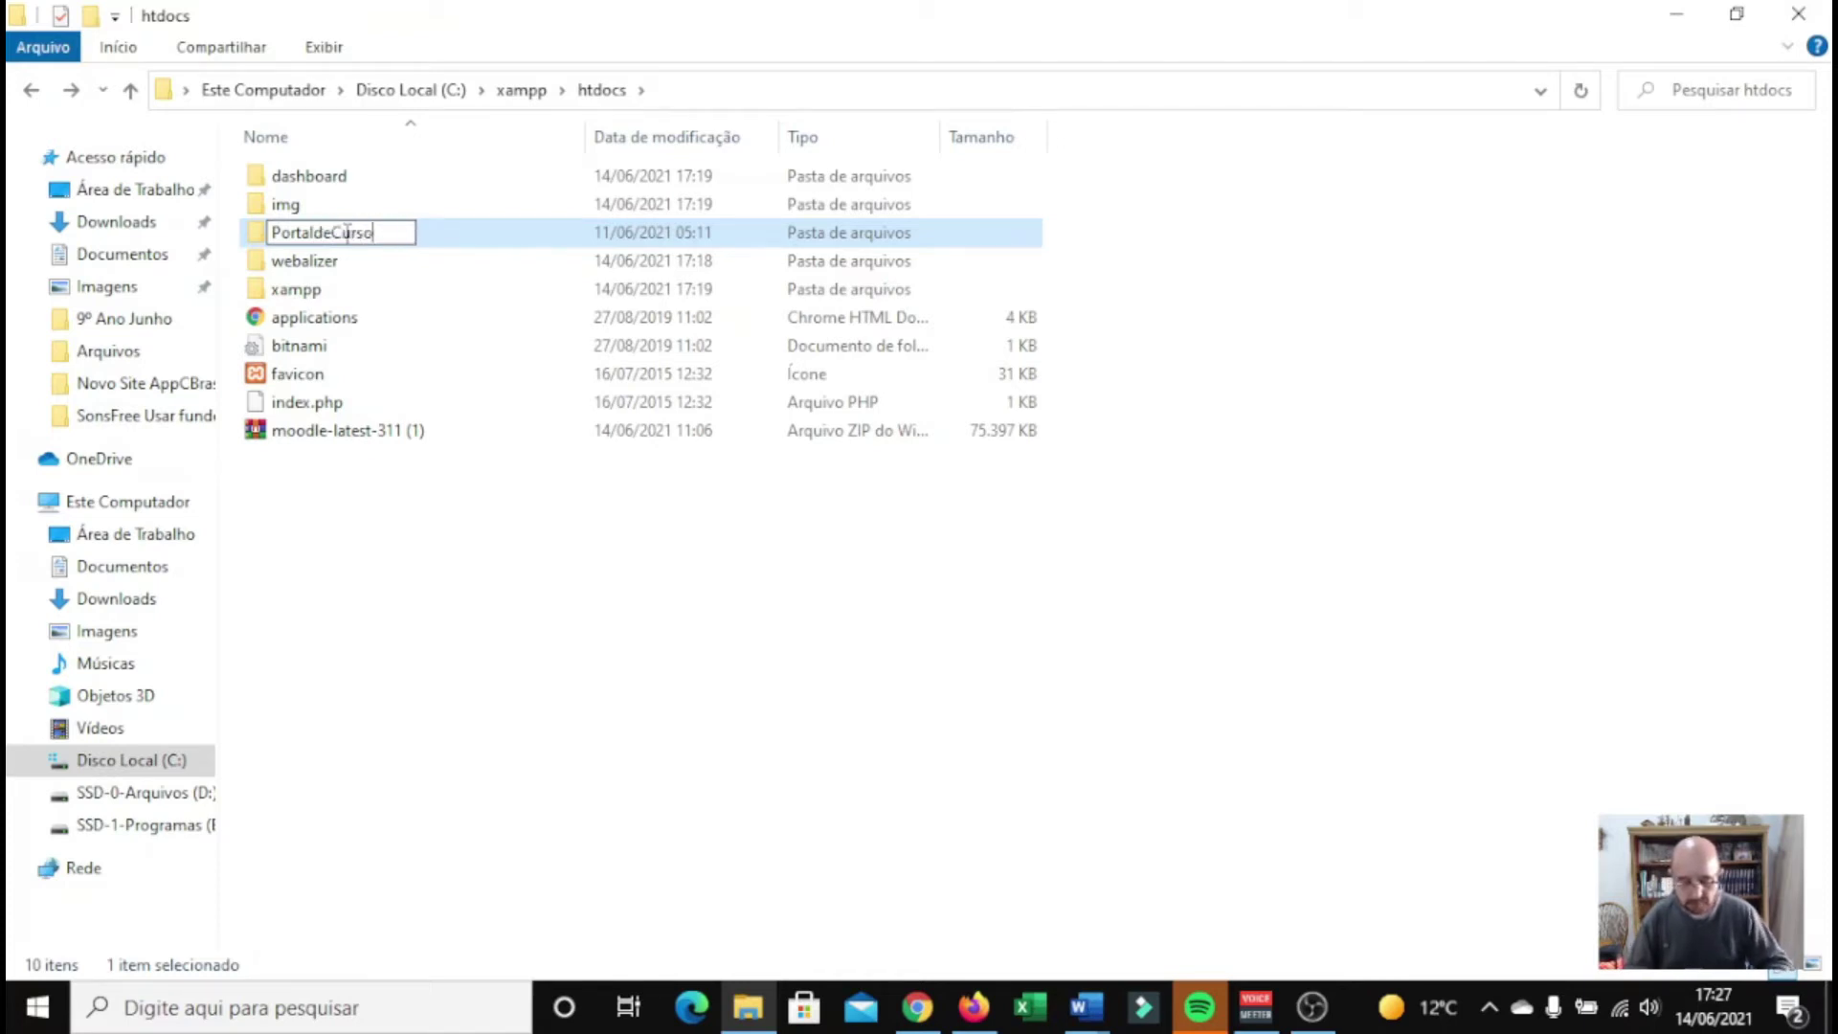
key(Return)
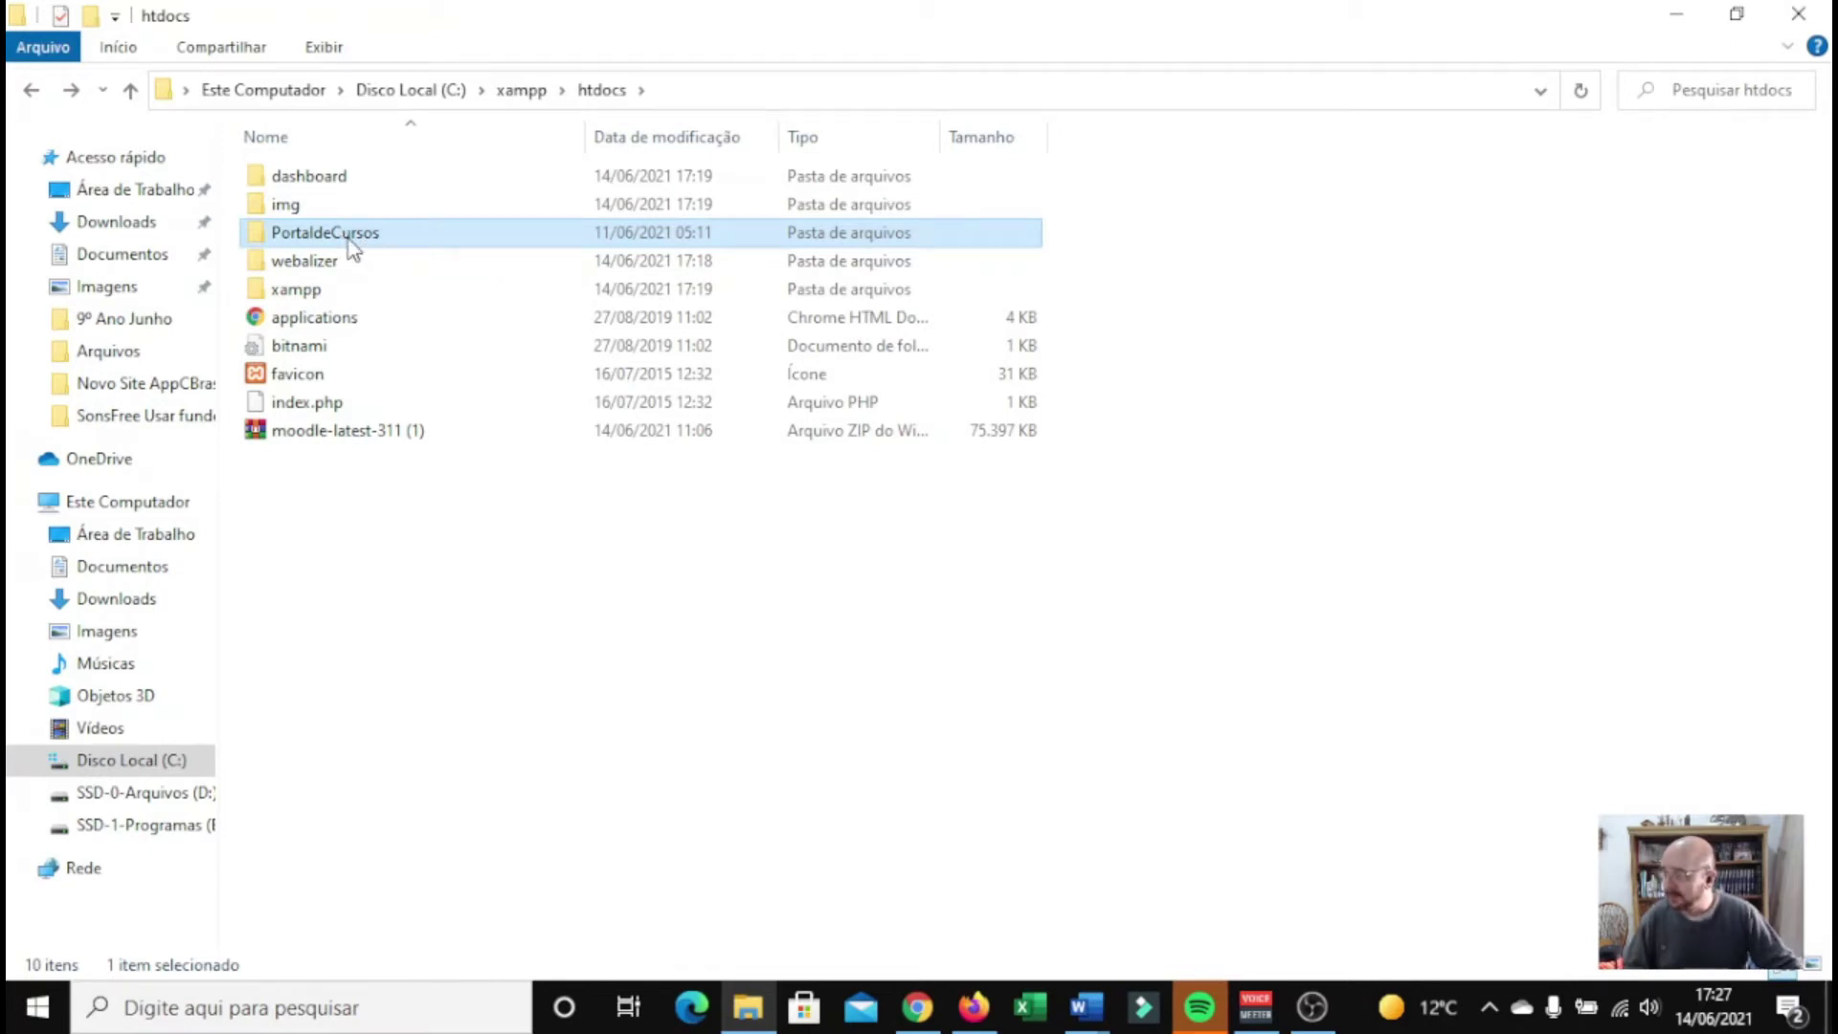
key(F2)
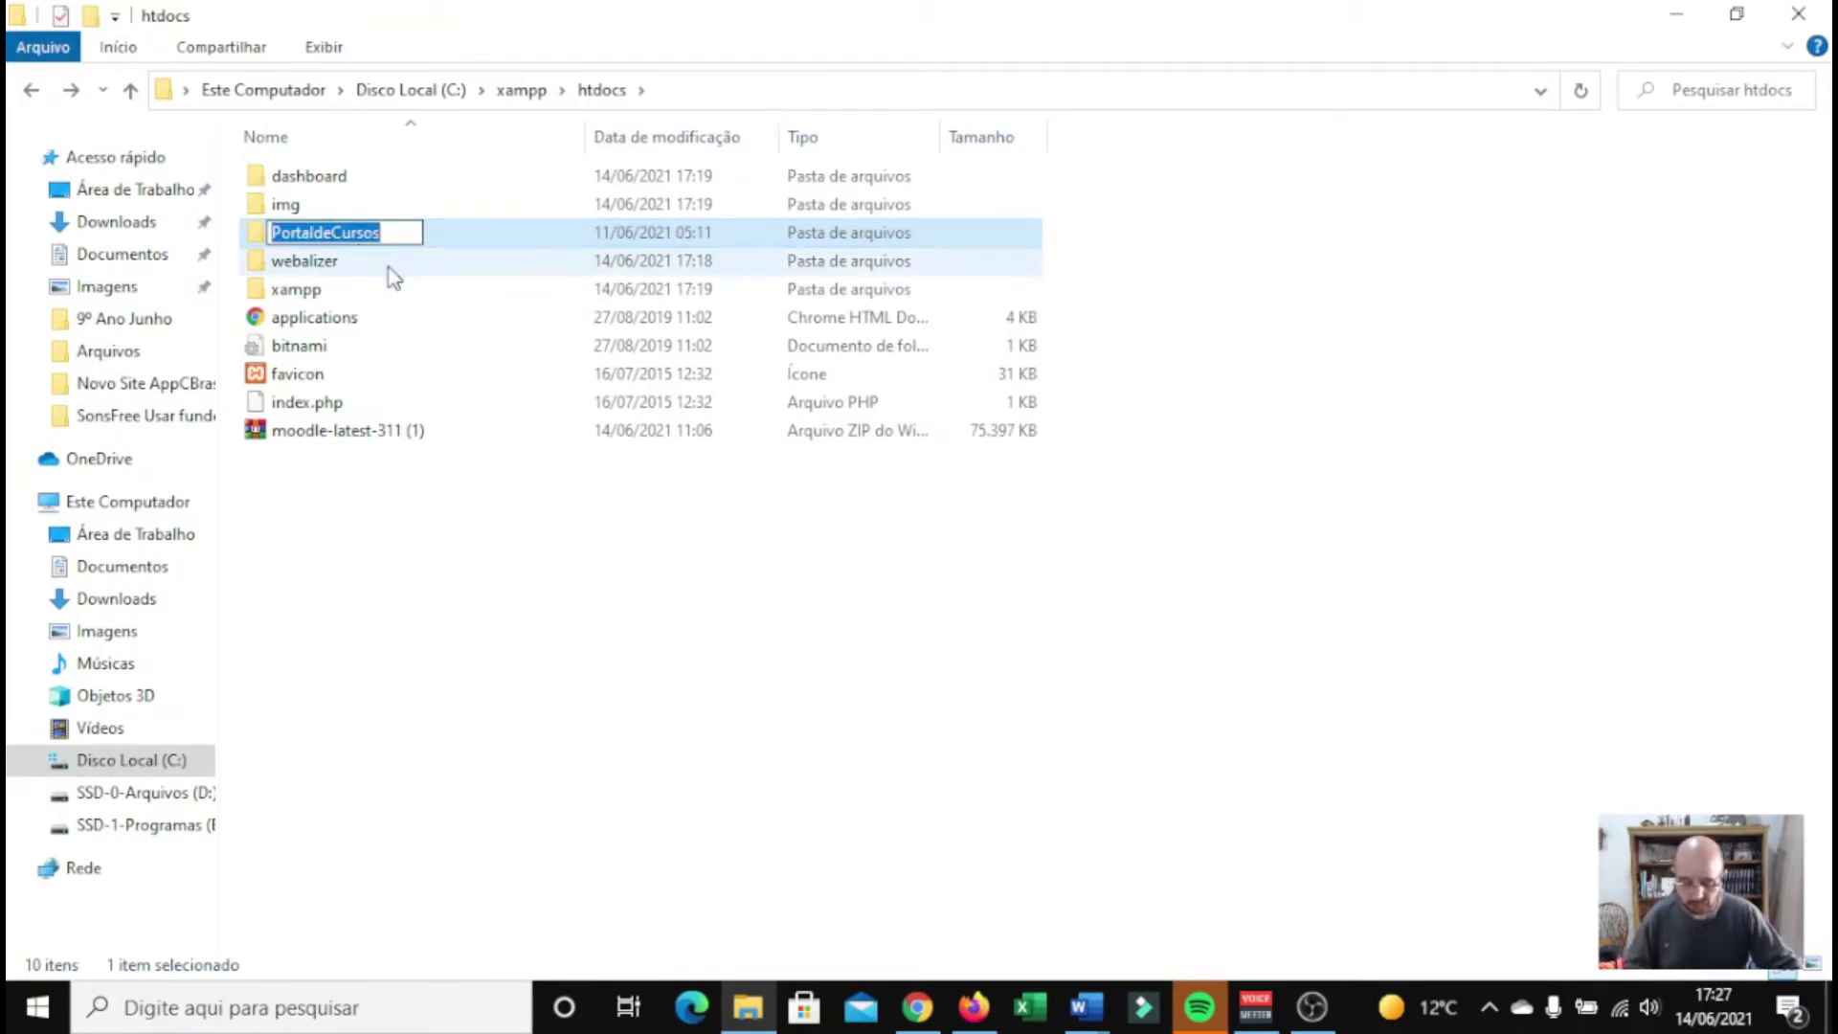
click(686, 517)
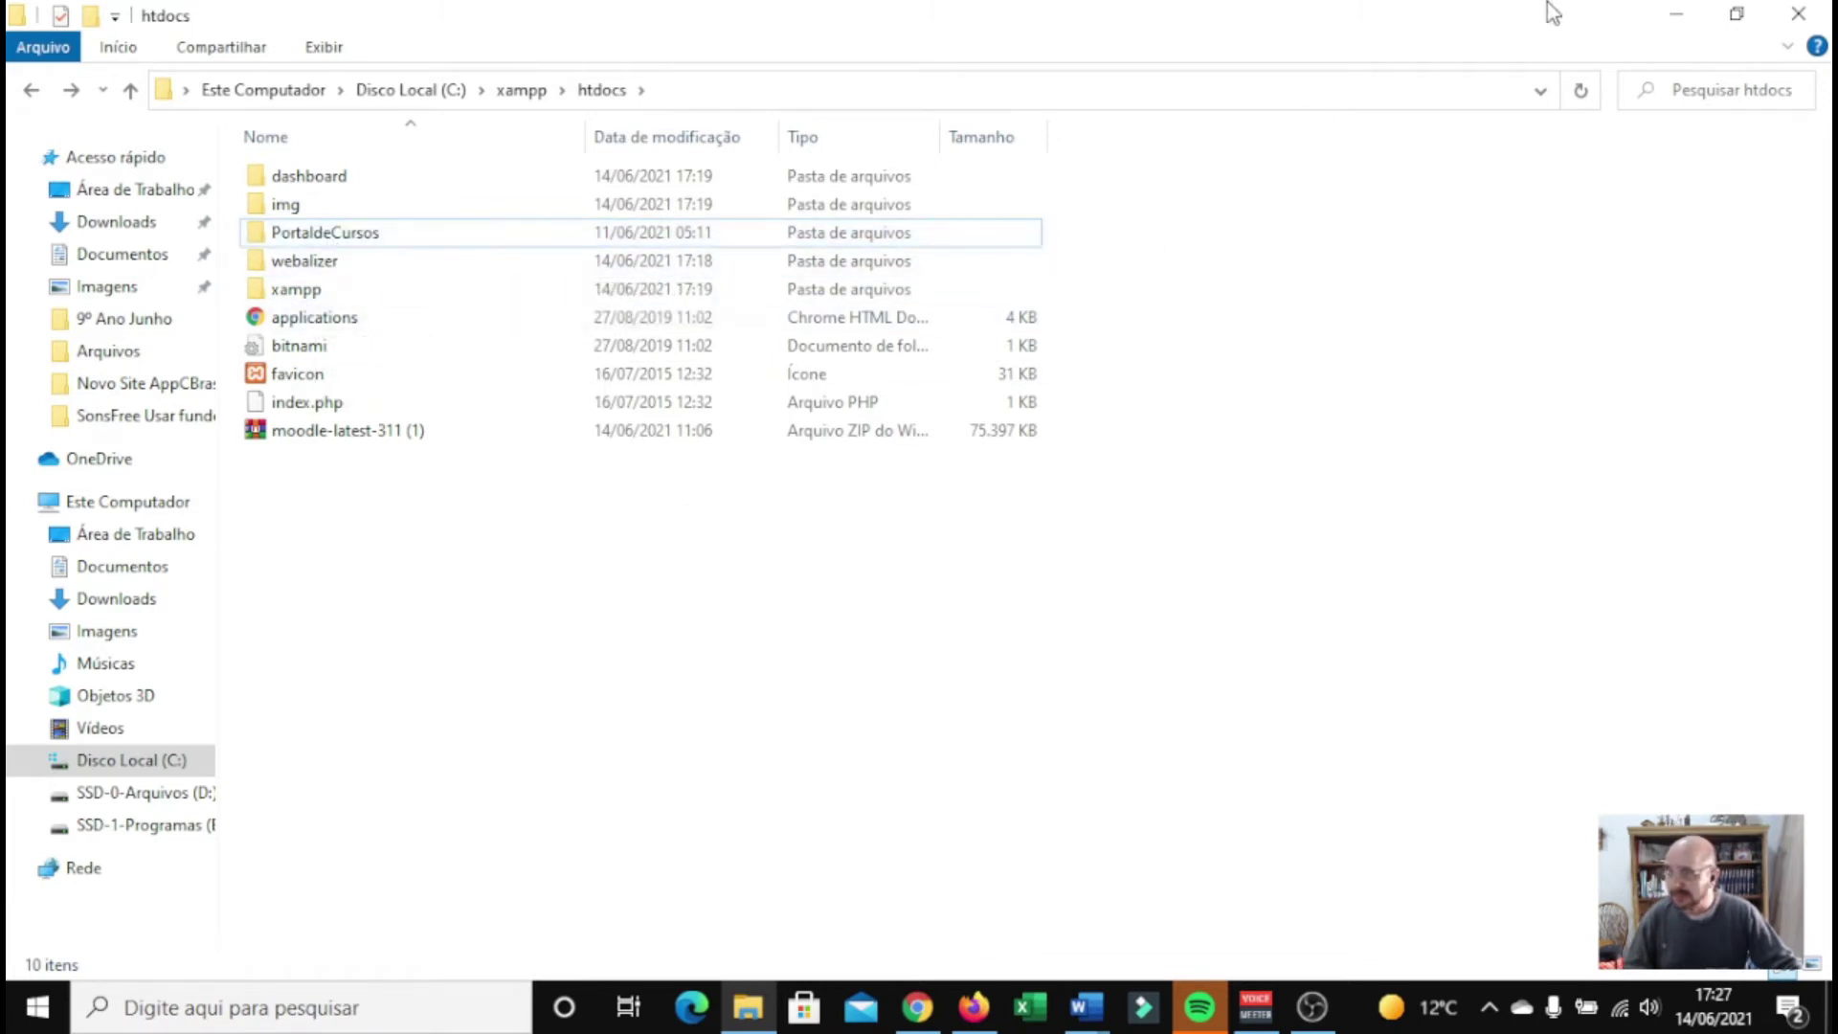
Load localhost/phpmyadmin in the web browser
click(925, 1000)
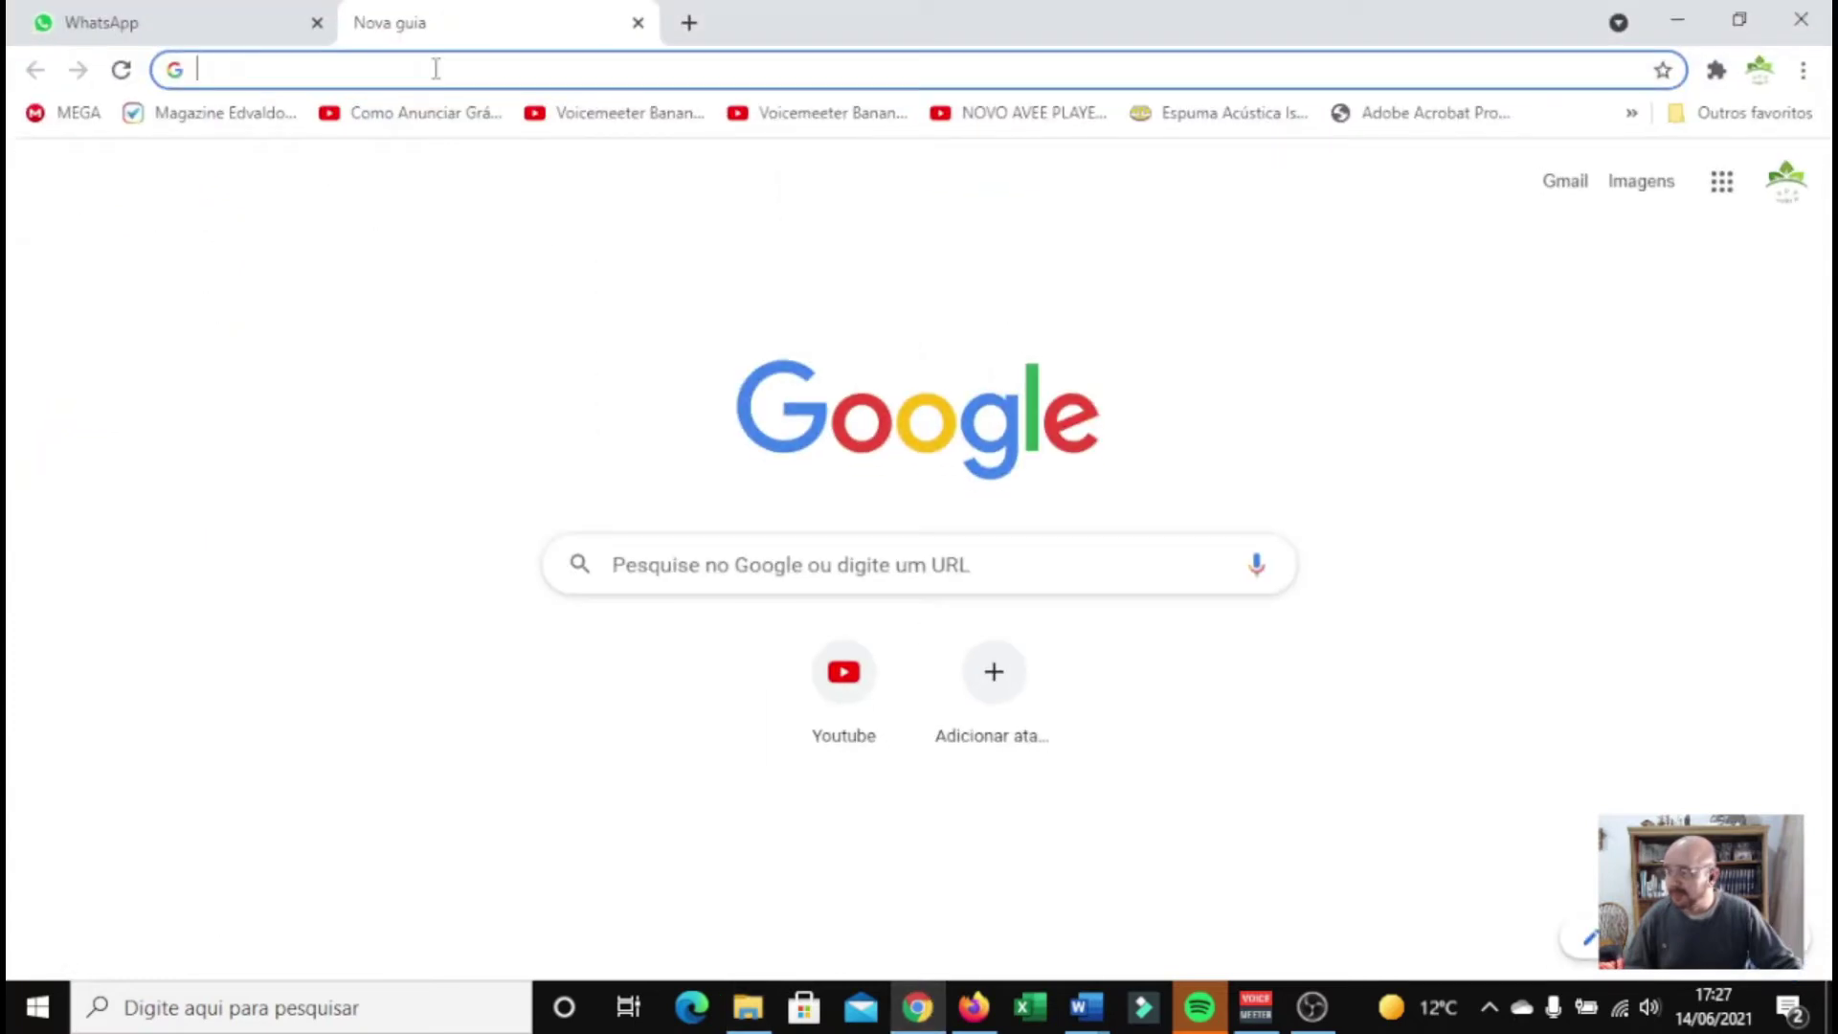
text(loc)
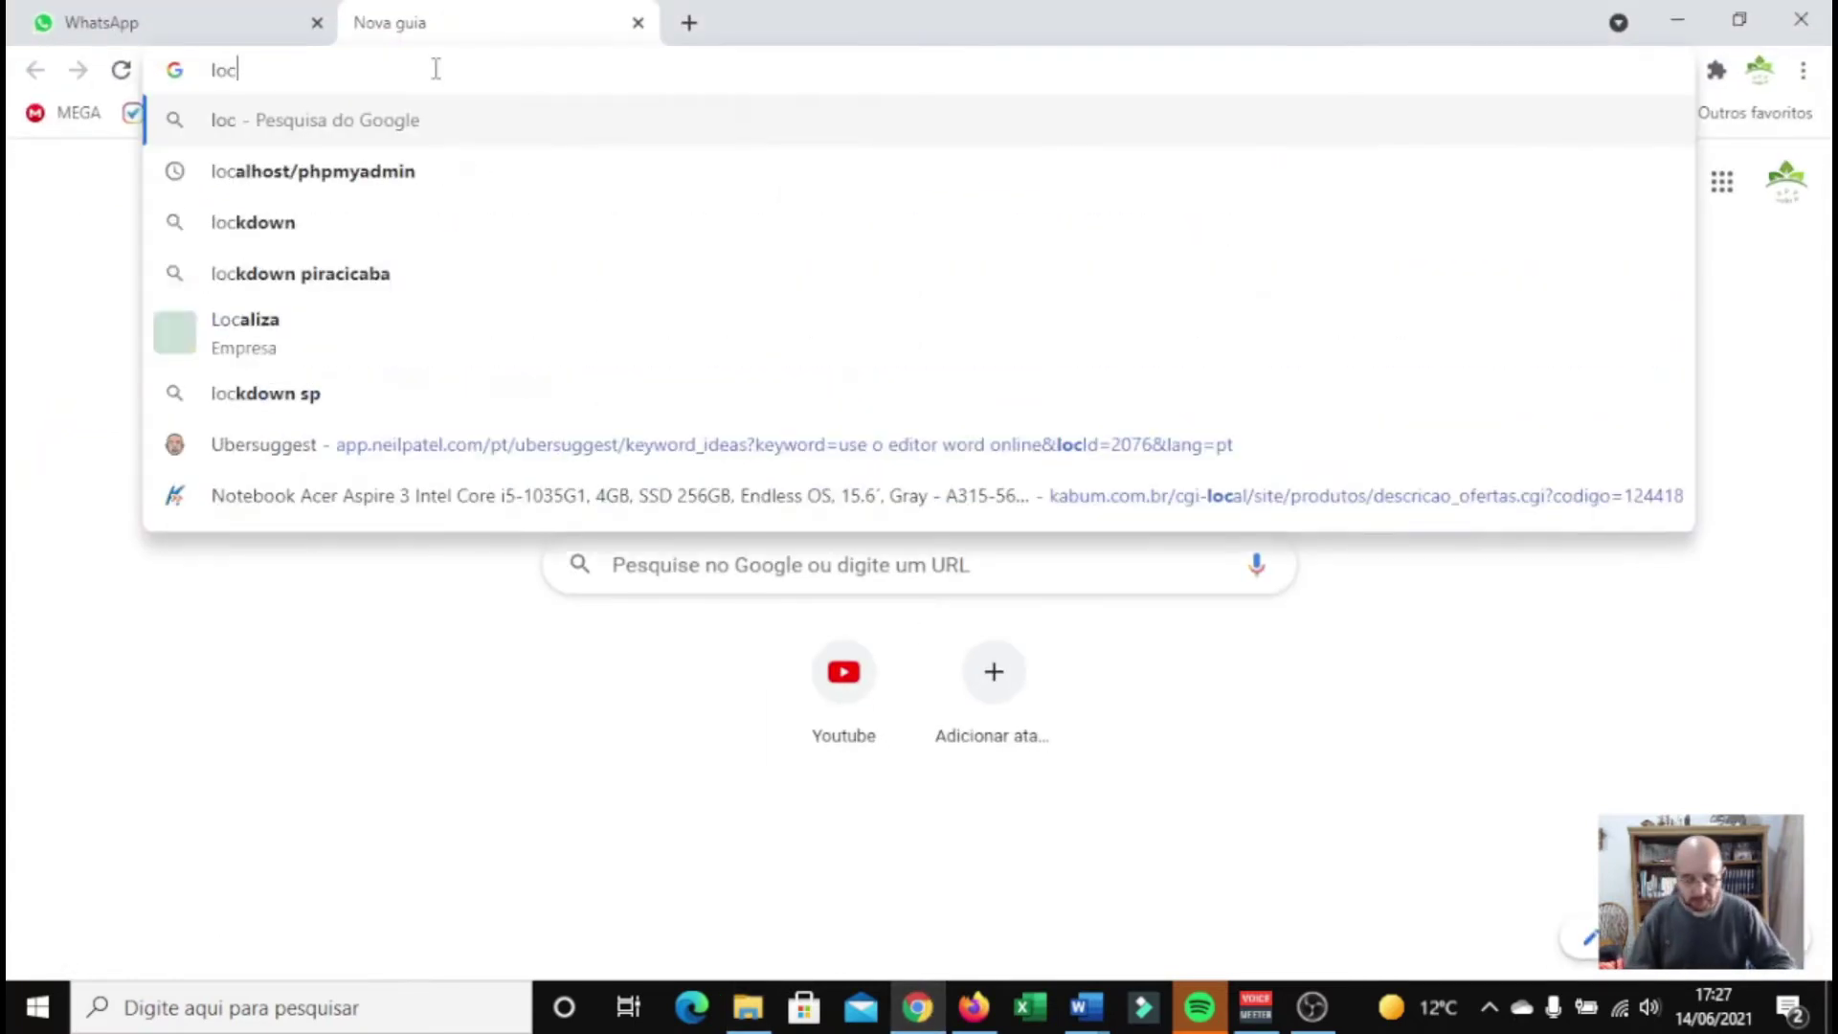
text(alhost)
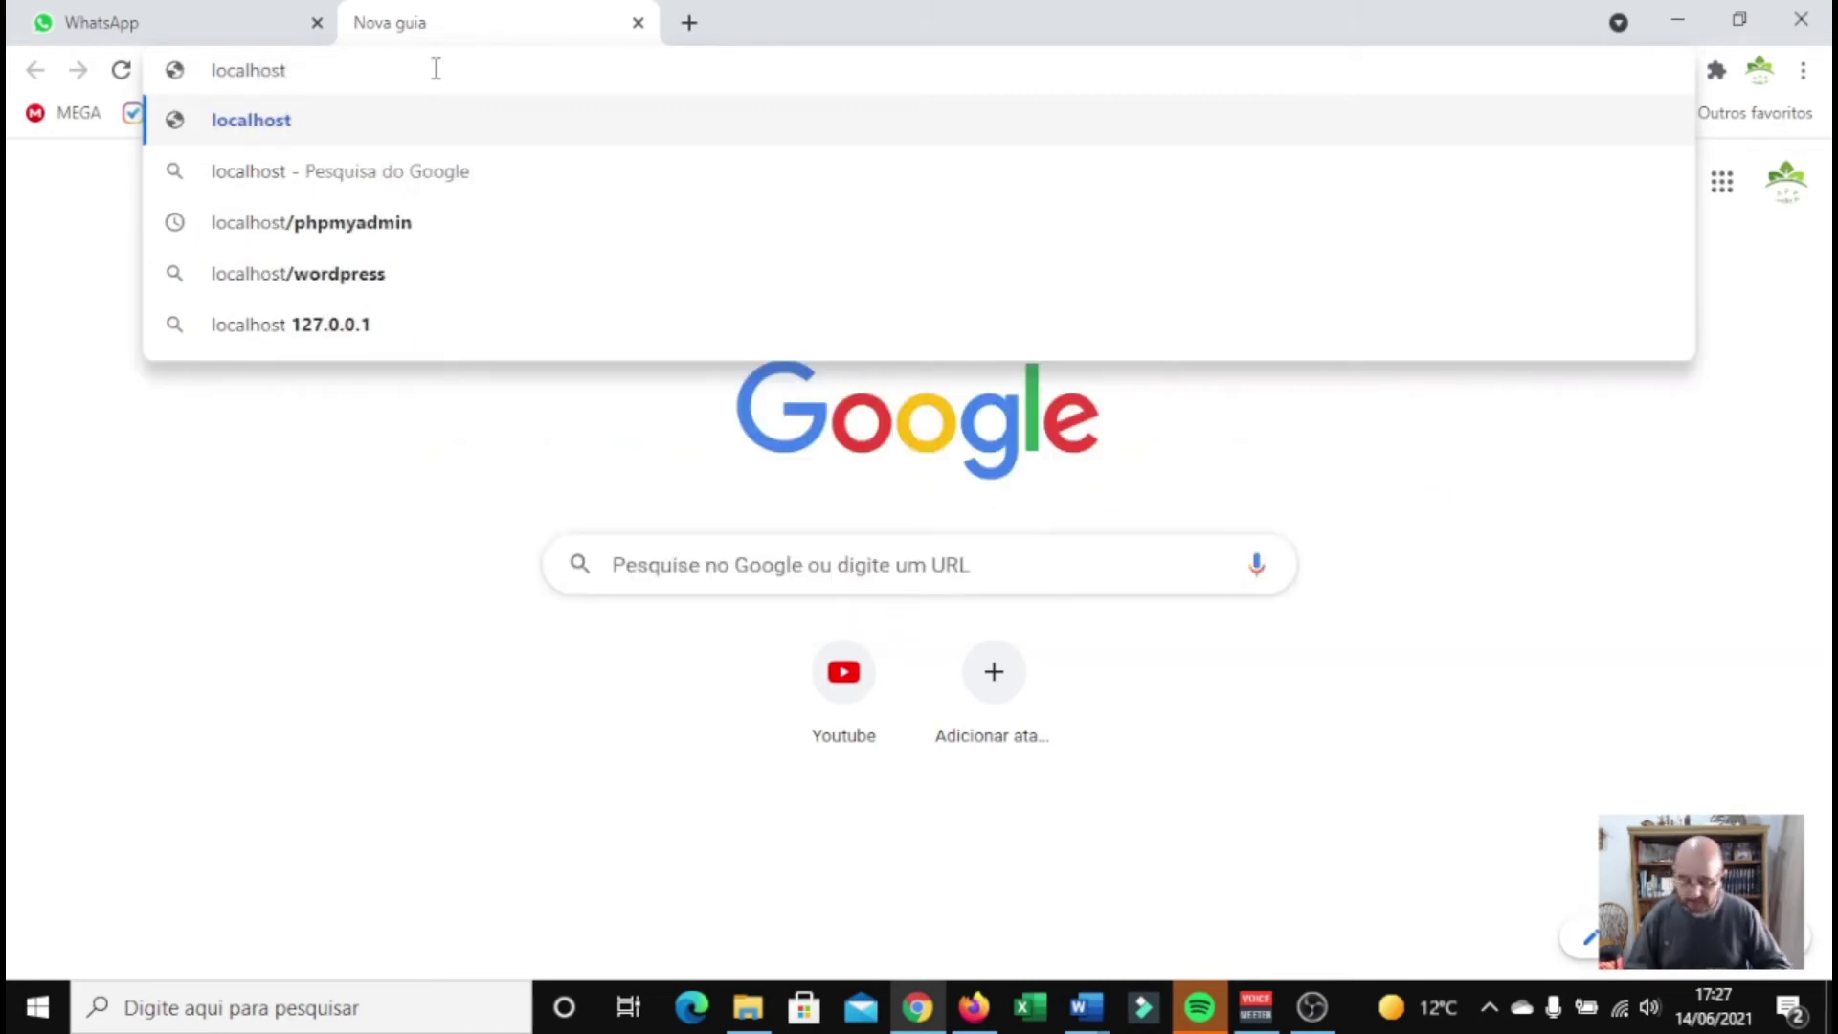
text(\)
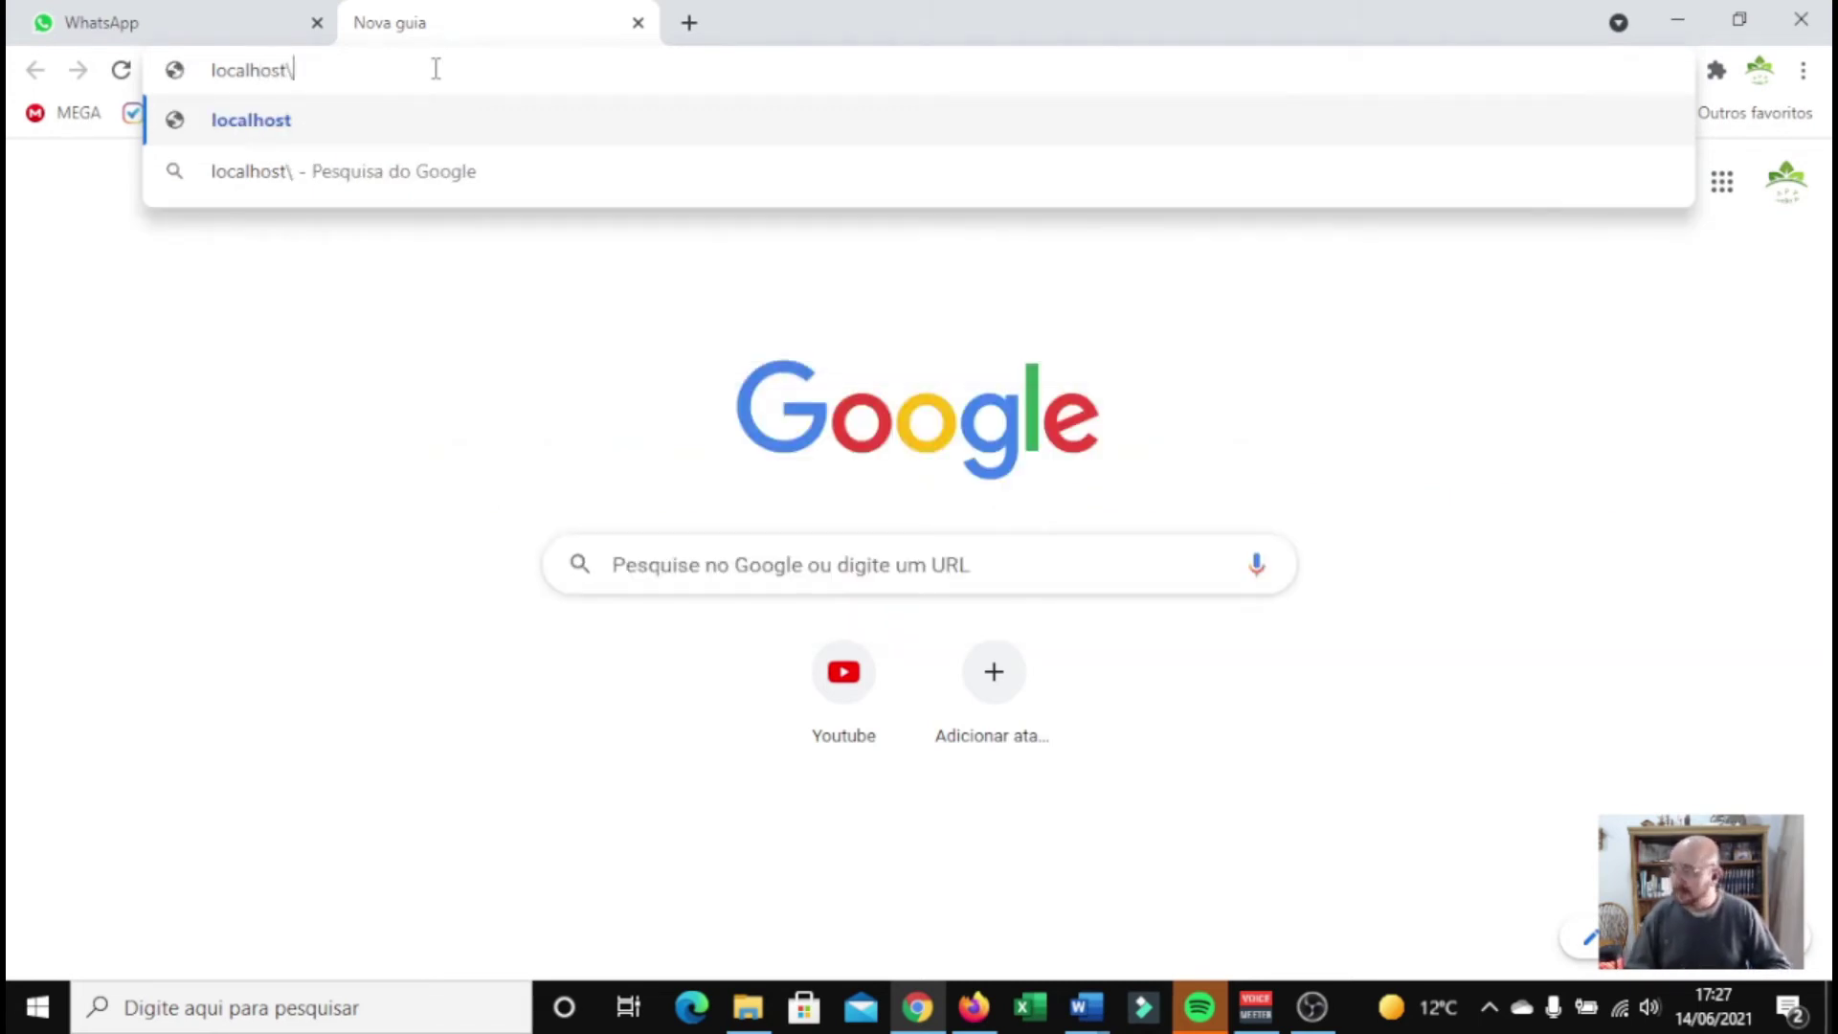
text(ph)
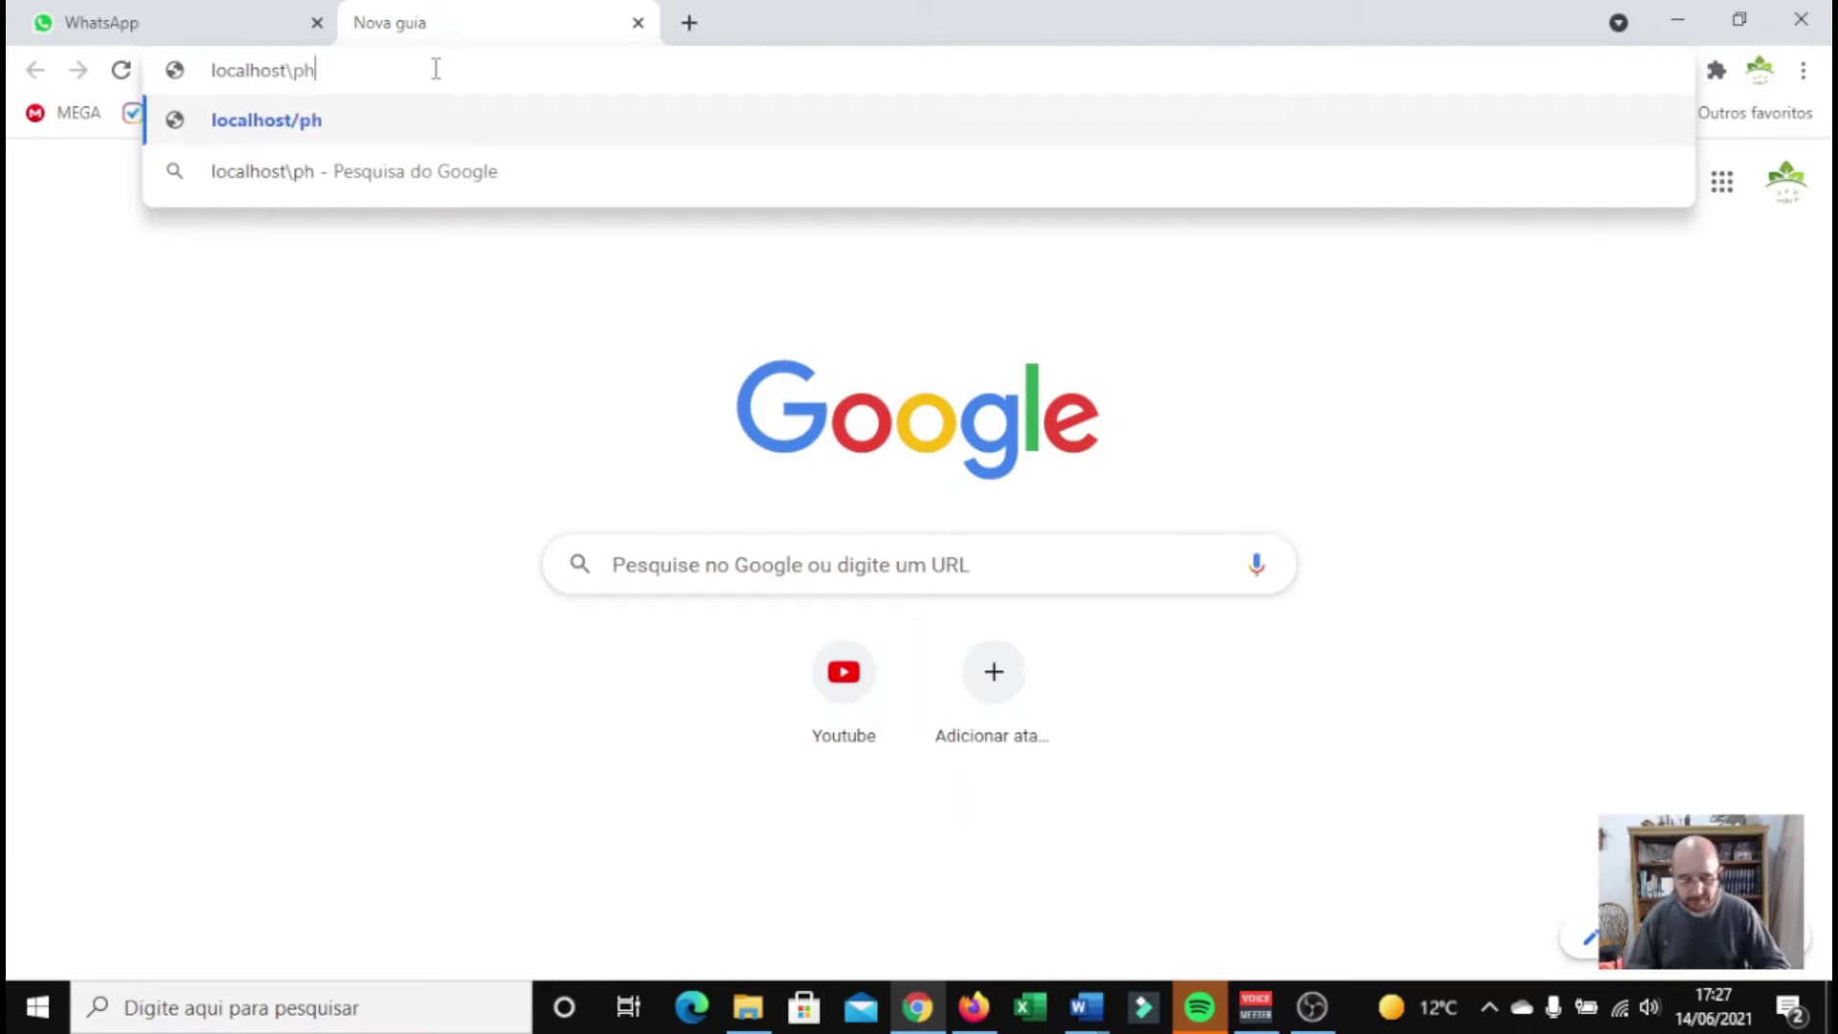
text(pmyadmin)
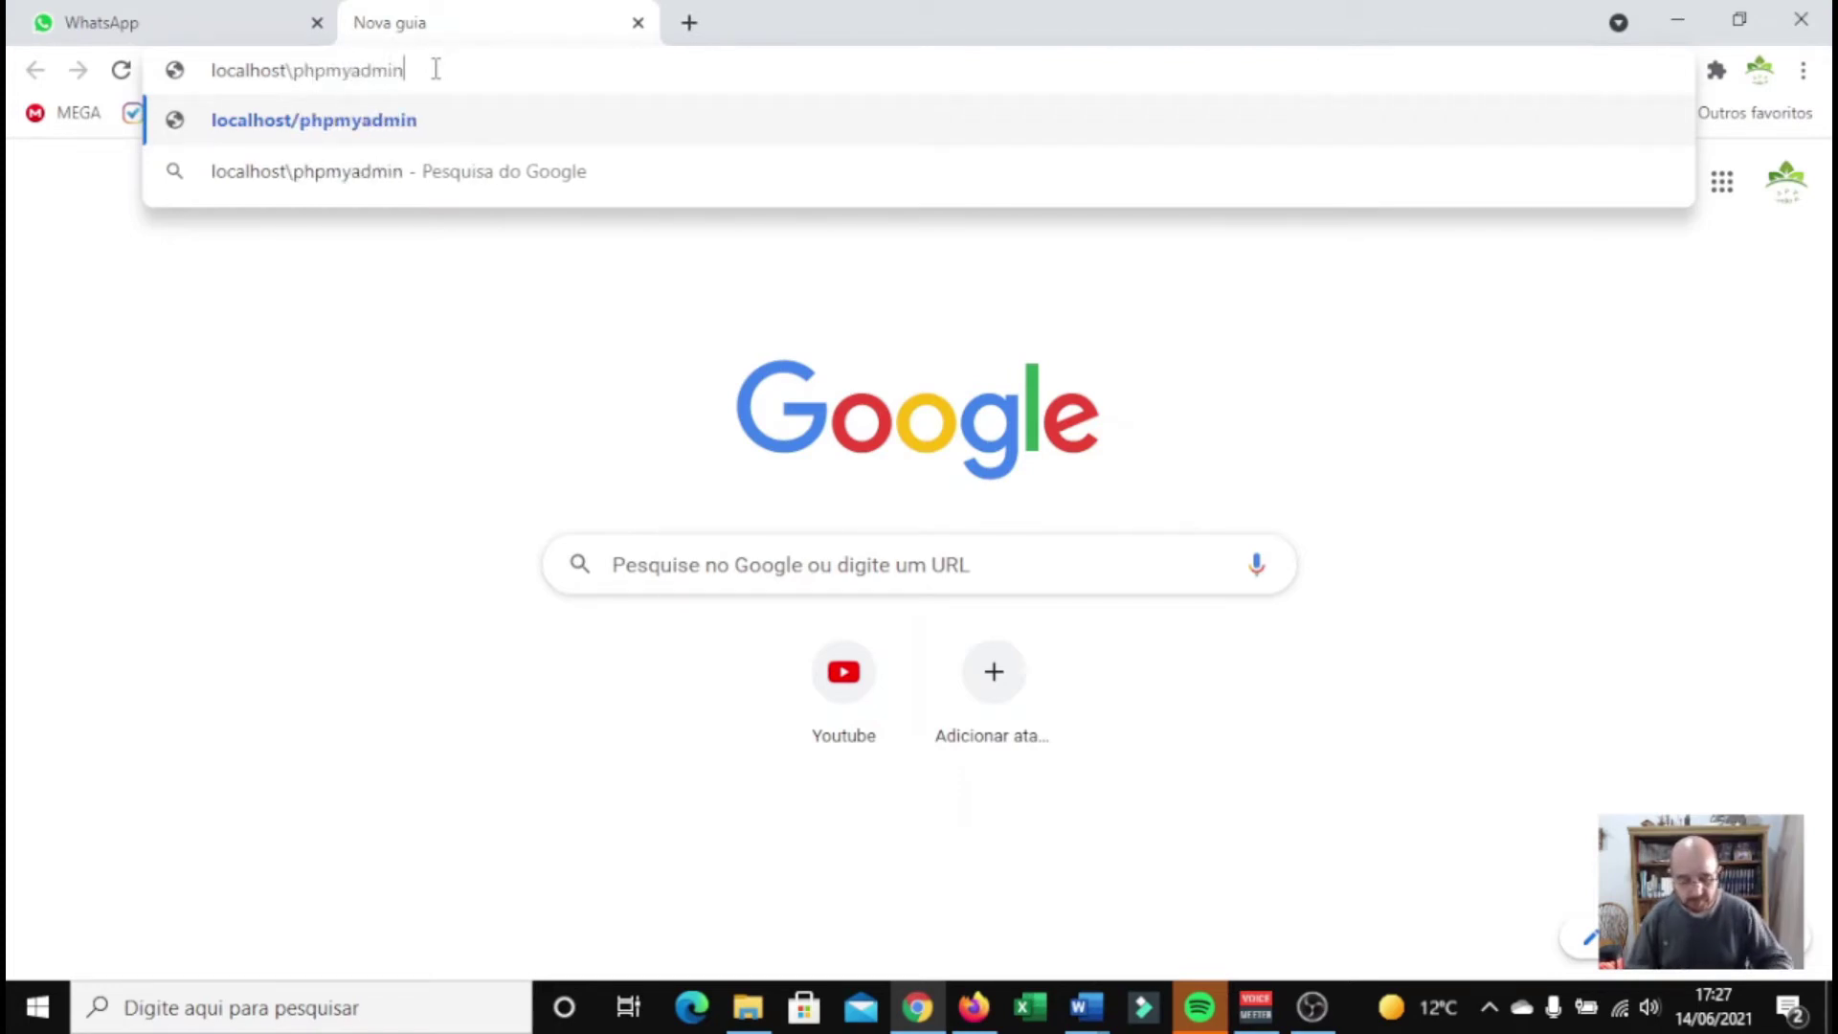
key(Return)
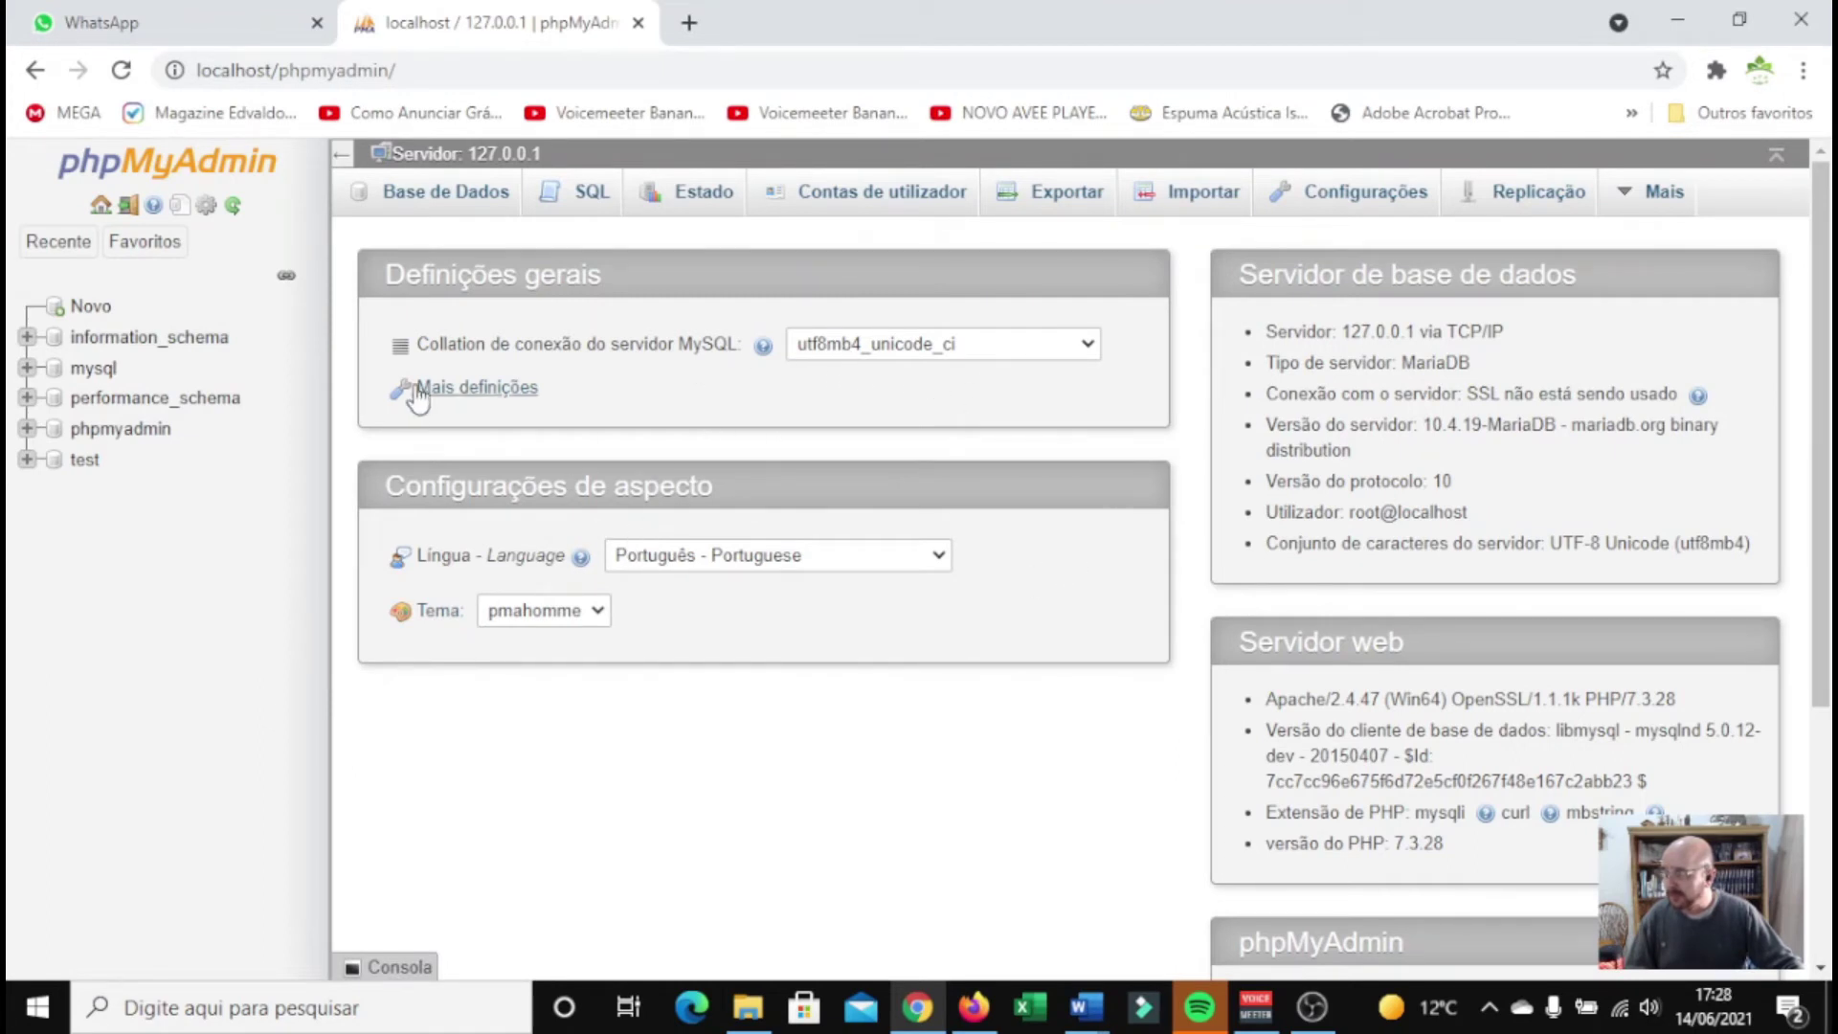
Create a new database named PortaldeCursos
click(95, 308)
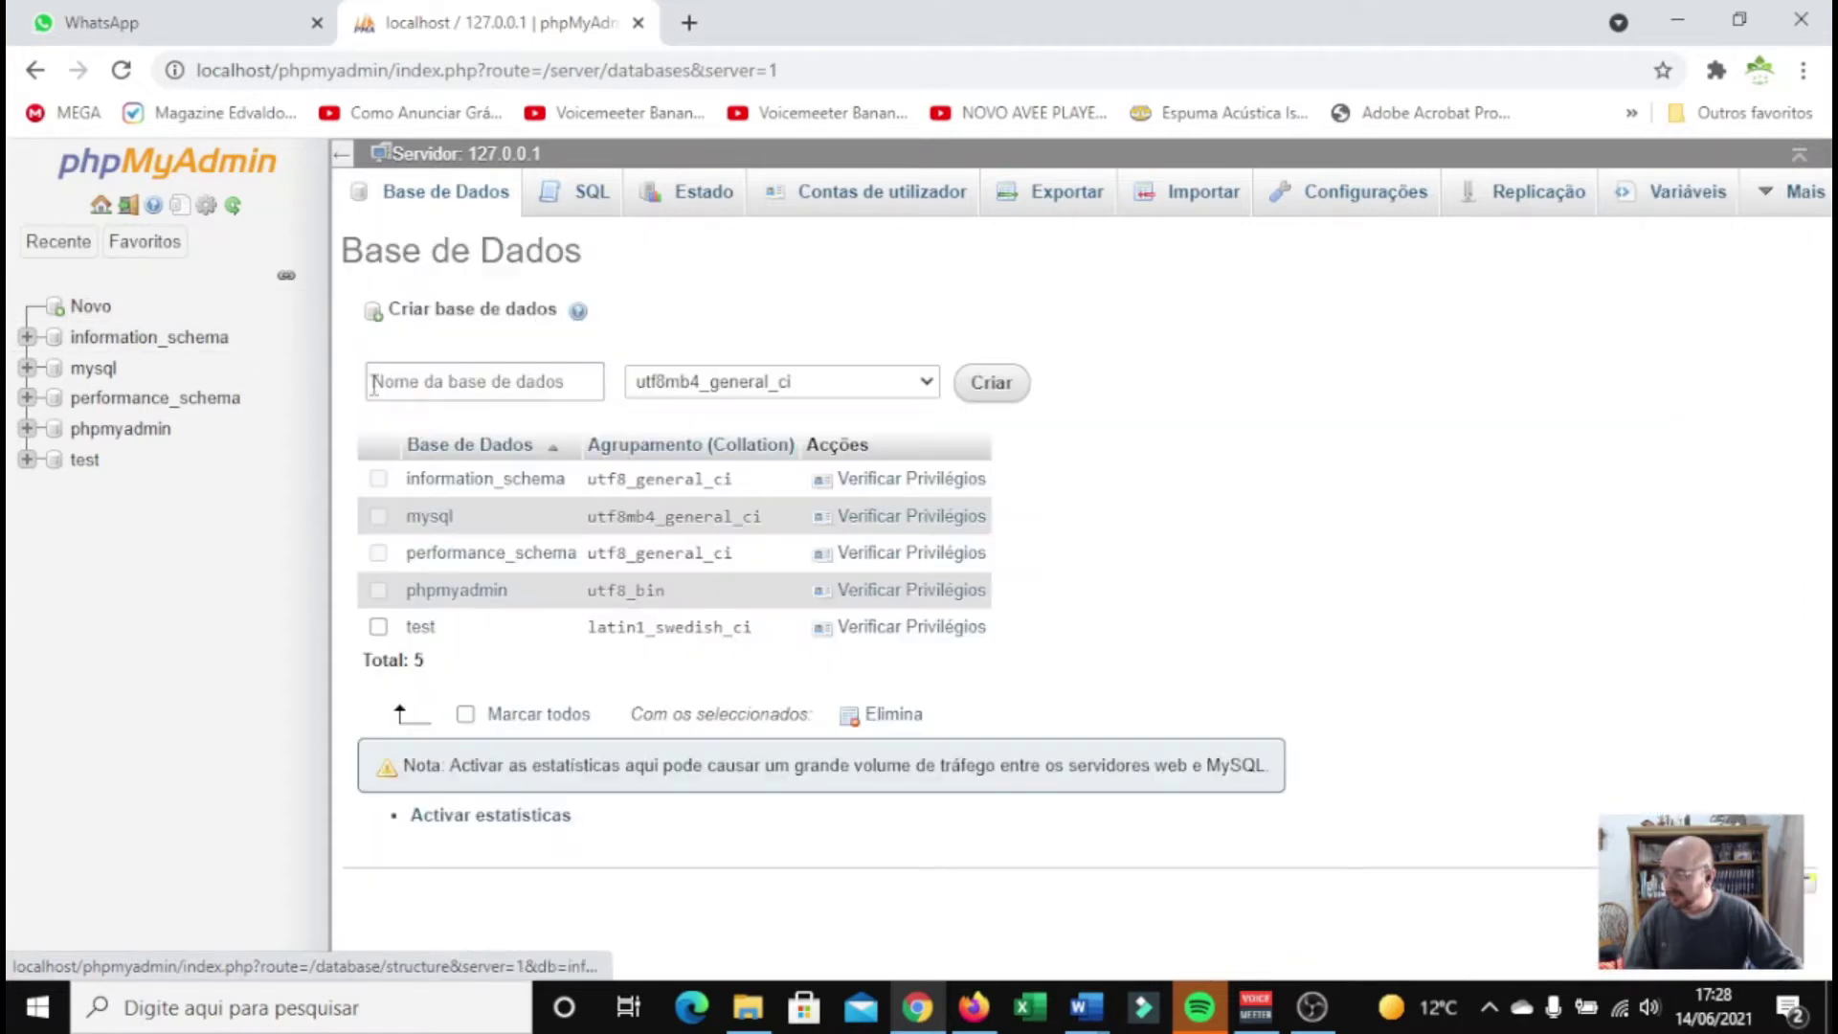
click(420, 379)
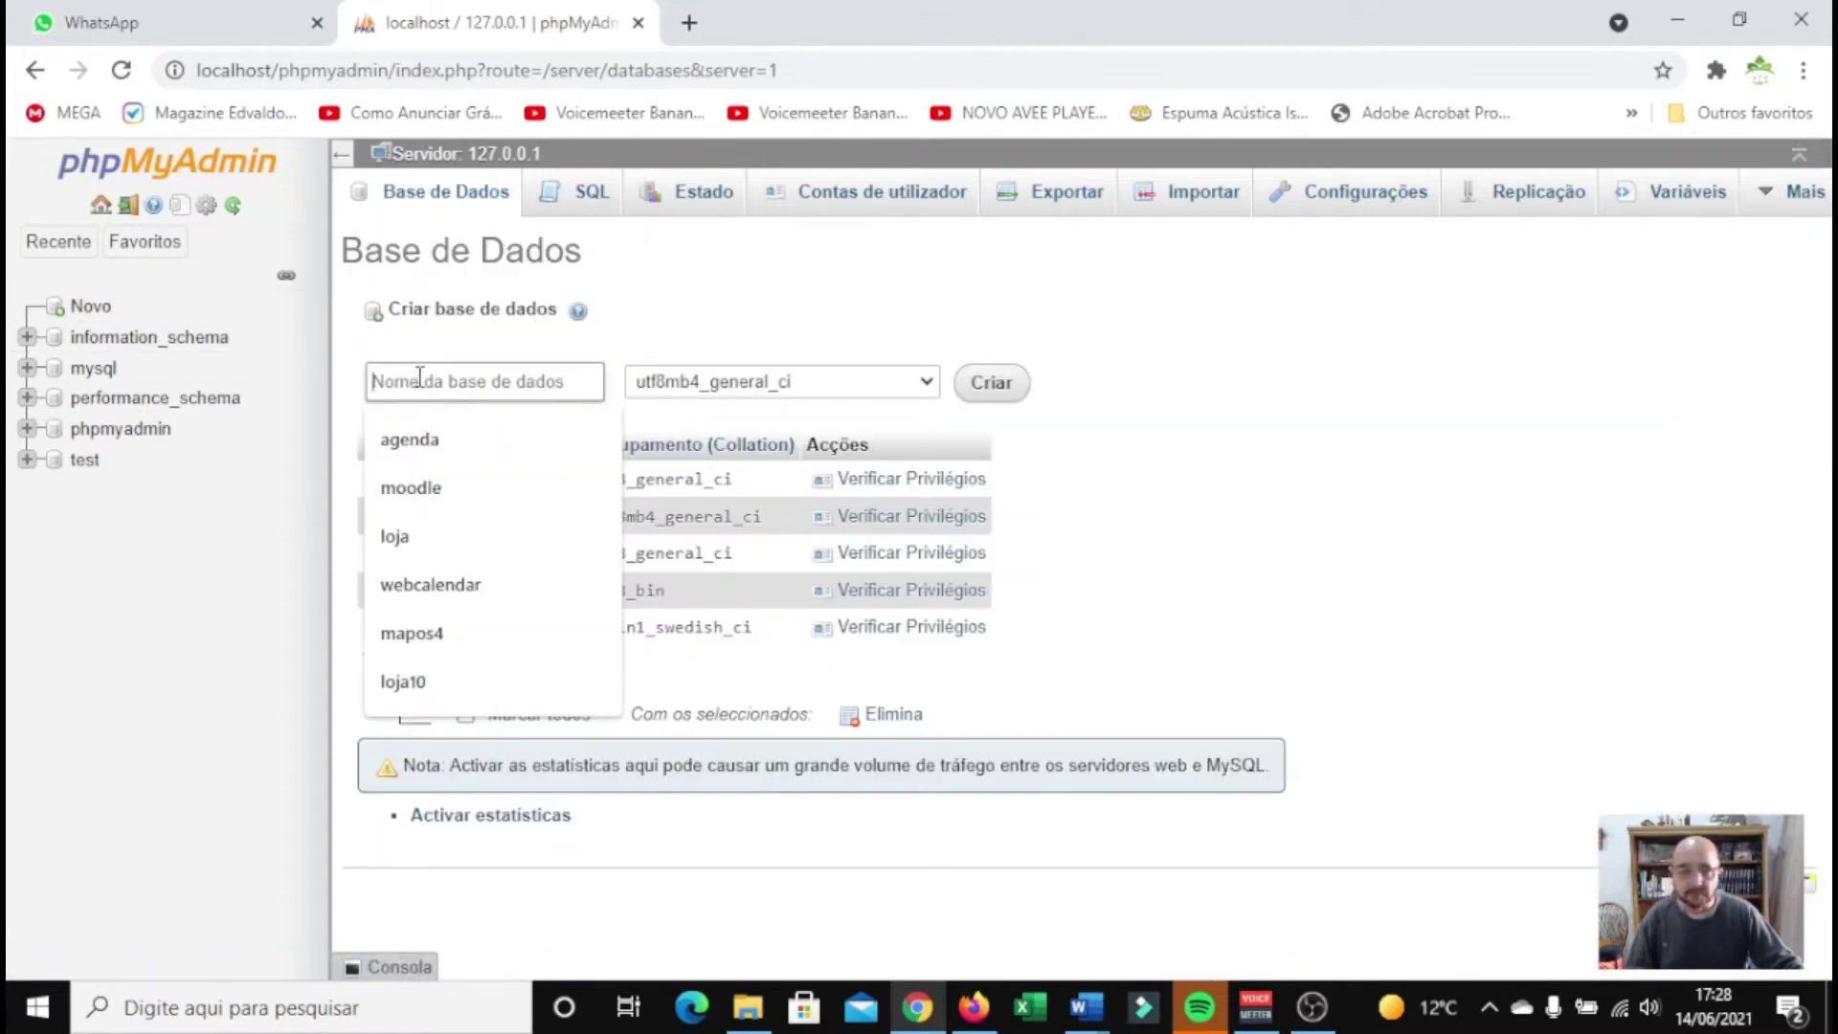
text(PortaldeCursos)
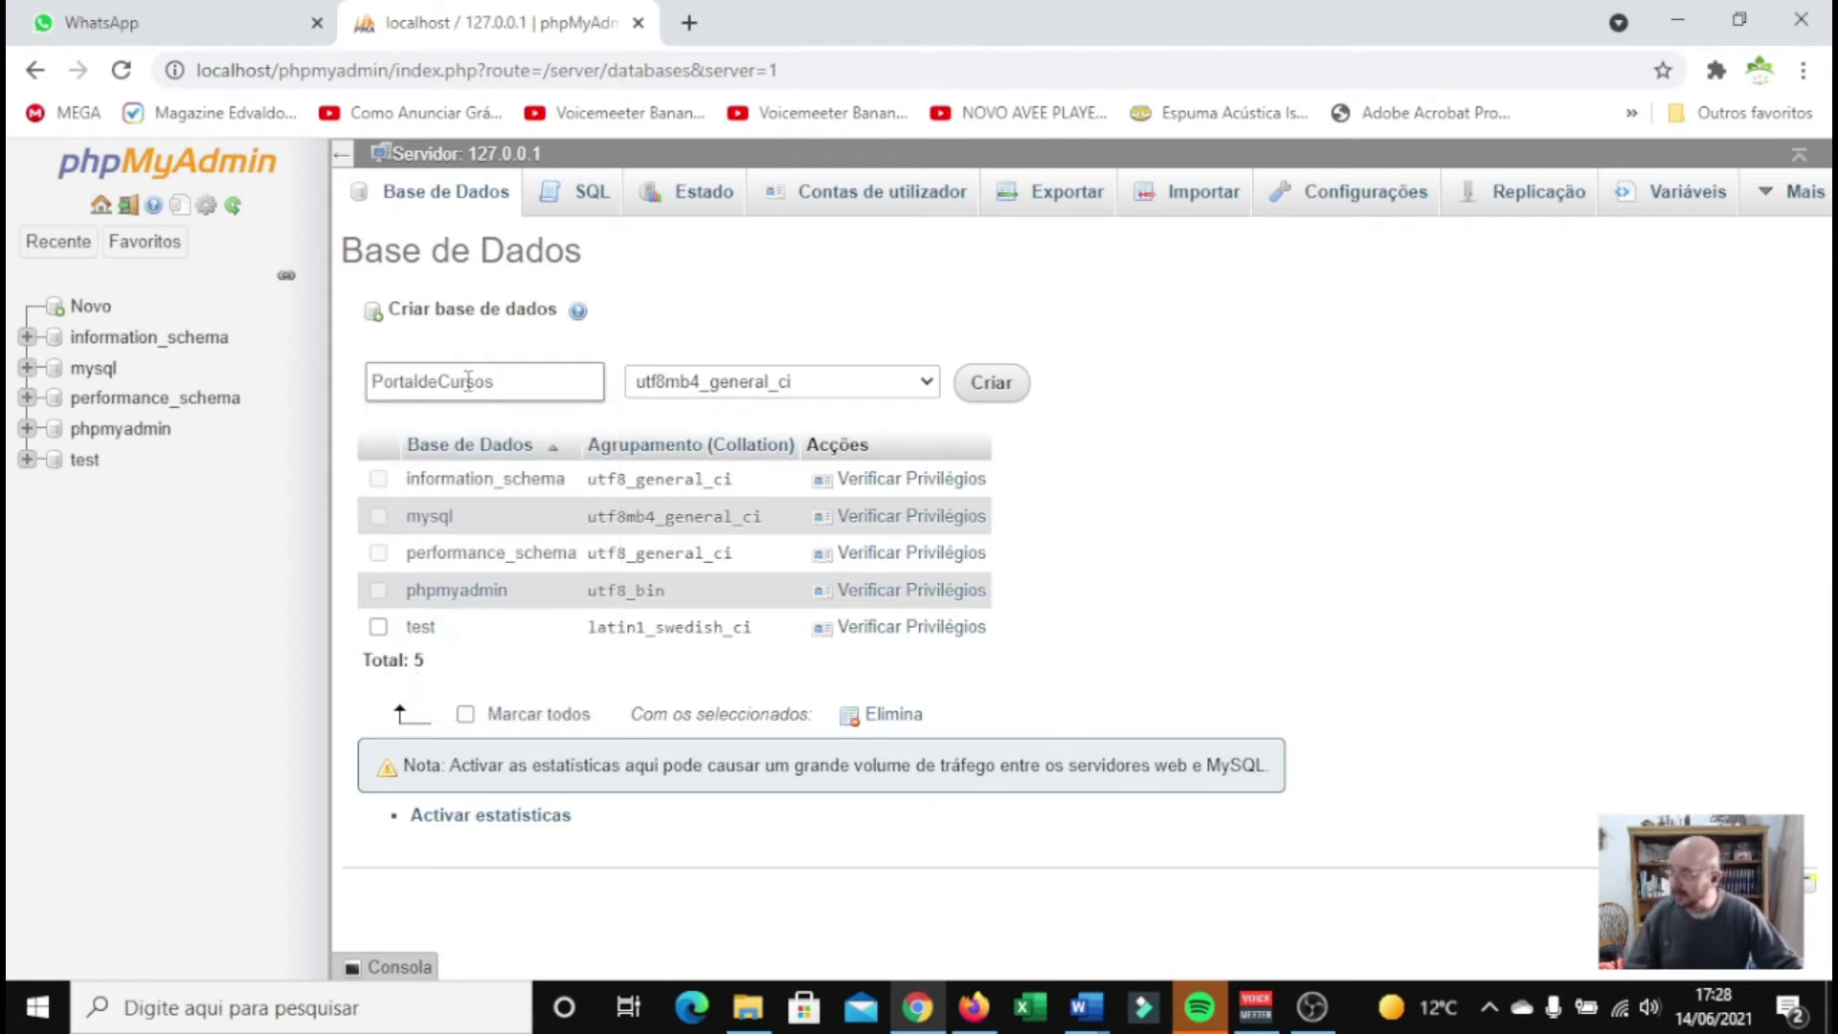
click(996, 385)
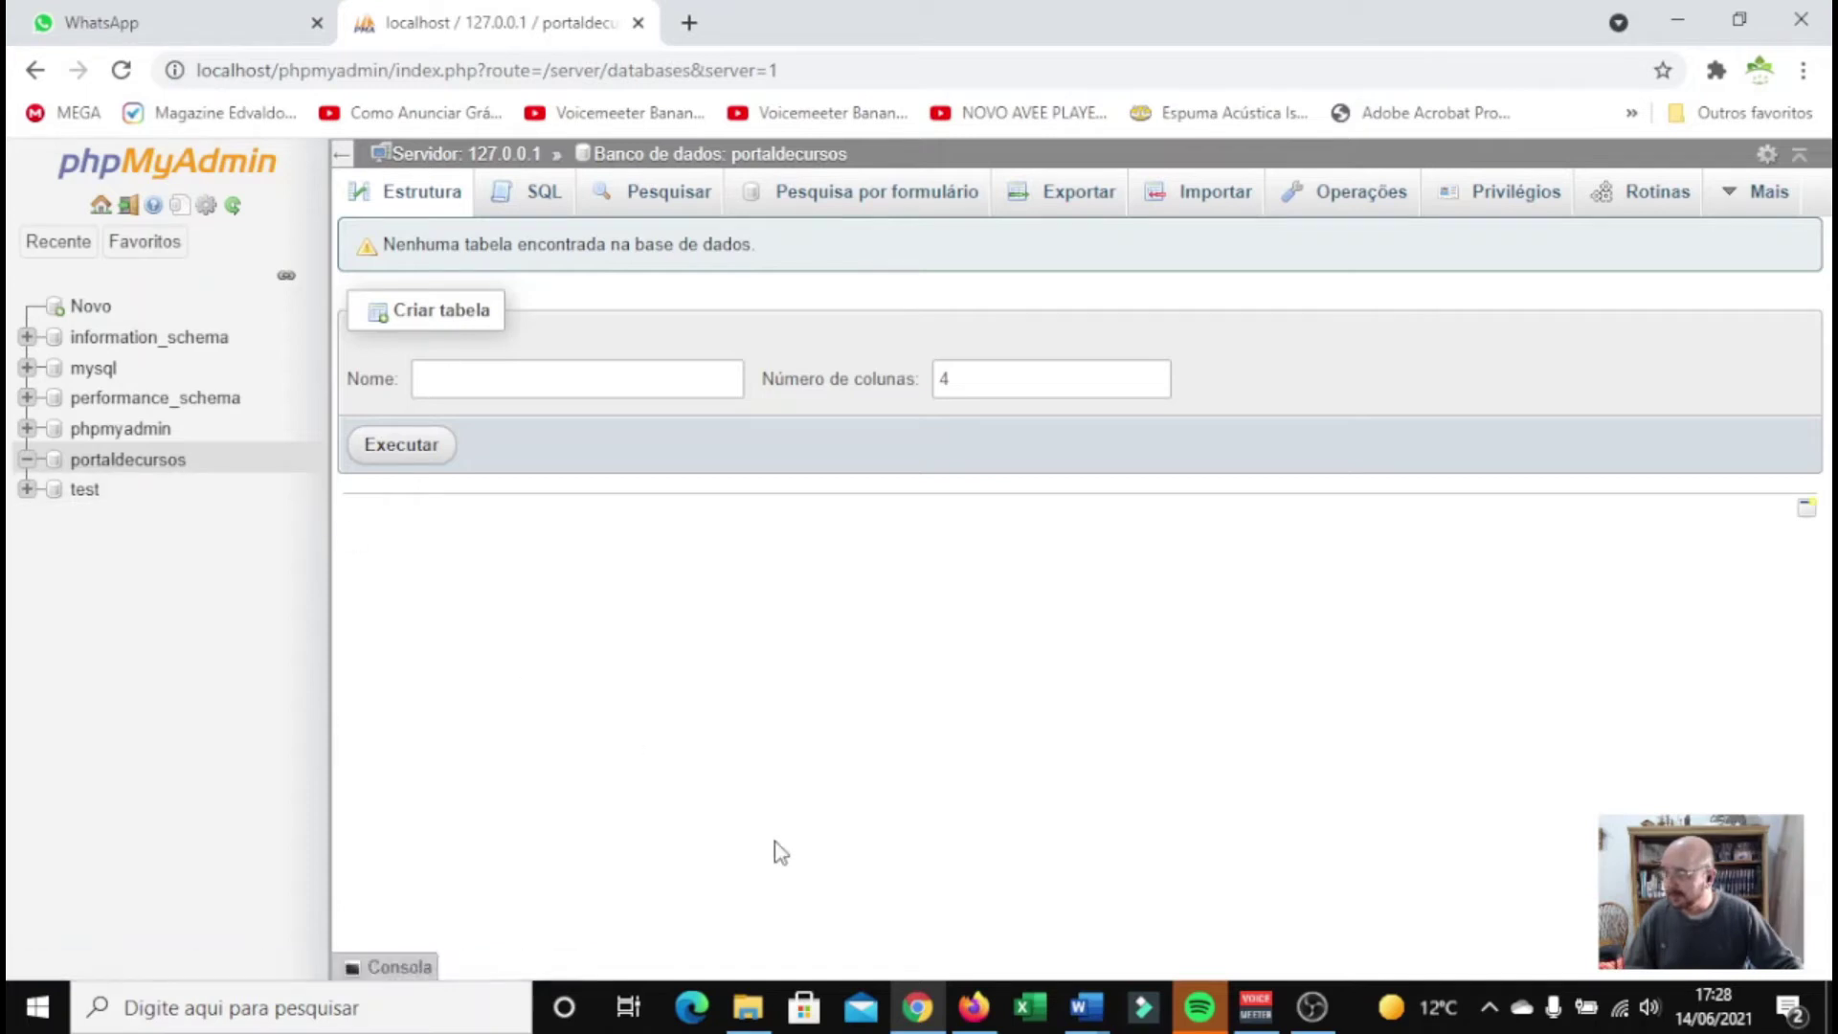
click(759, 1021)
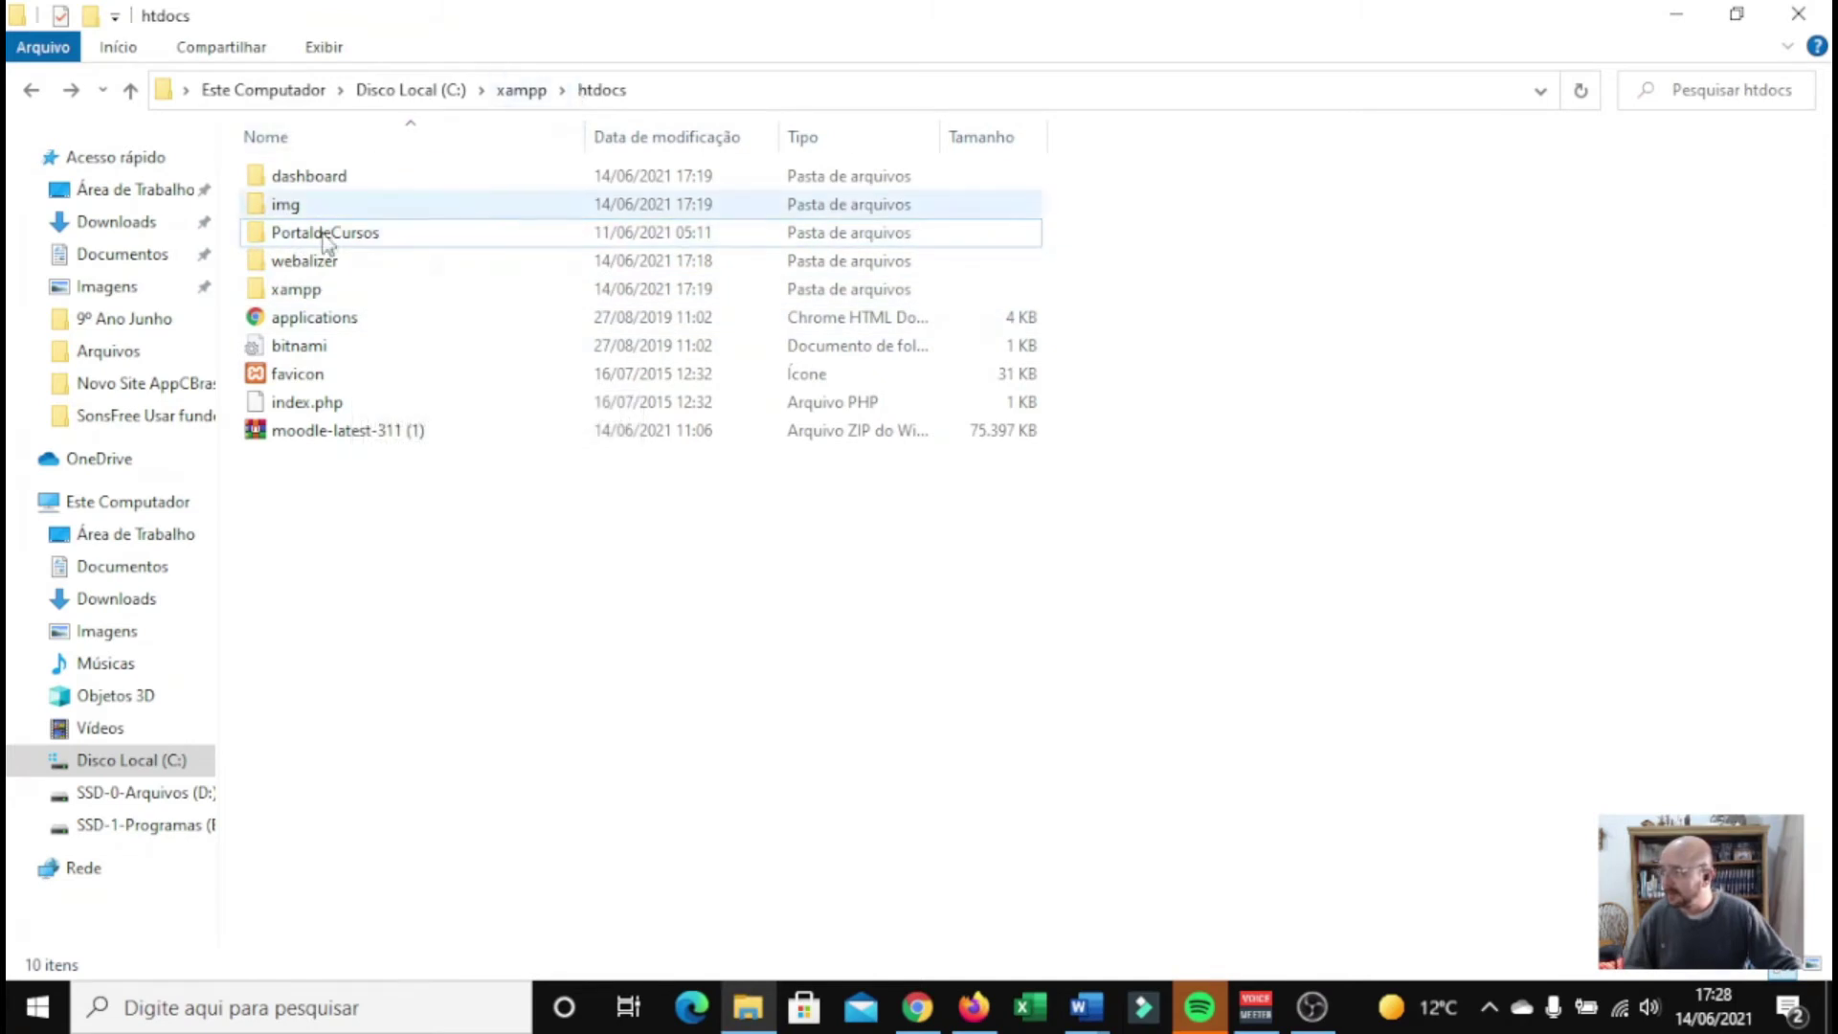
double_click(316, 234)
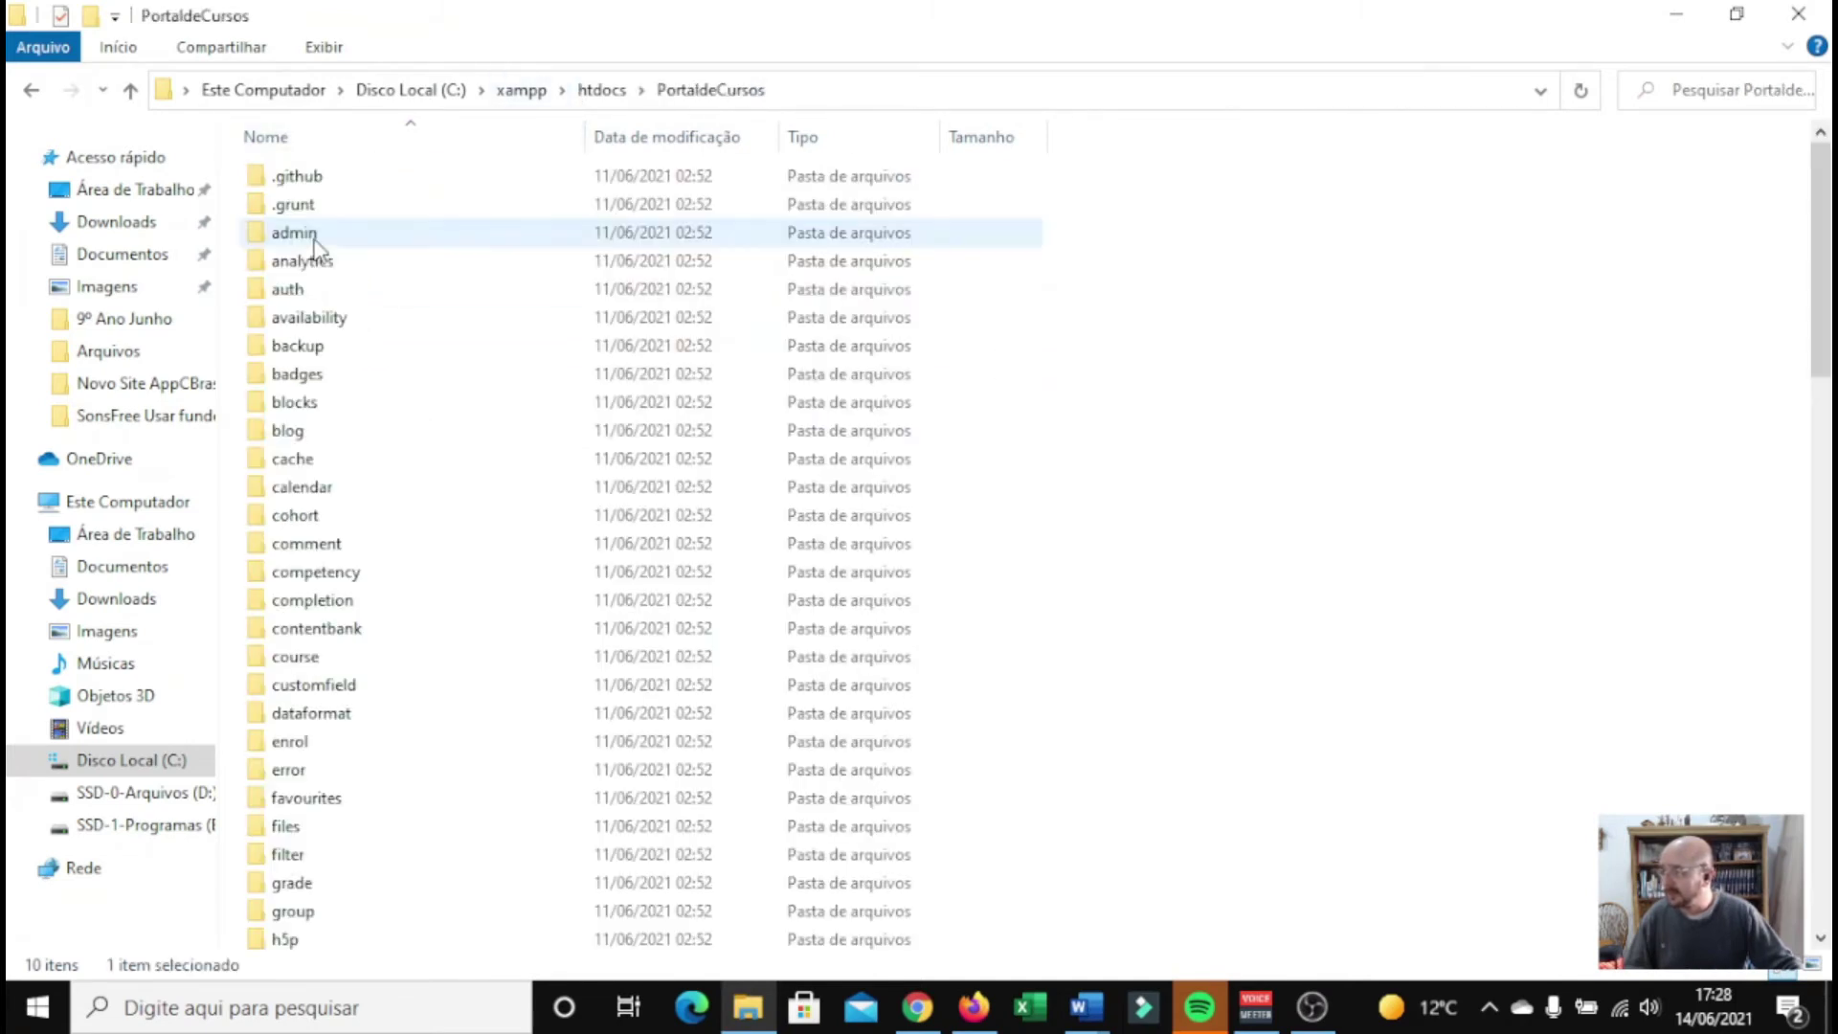
scroll(484, 548, down, 2)
scroll(479, 548, down, 14)
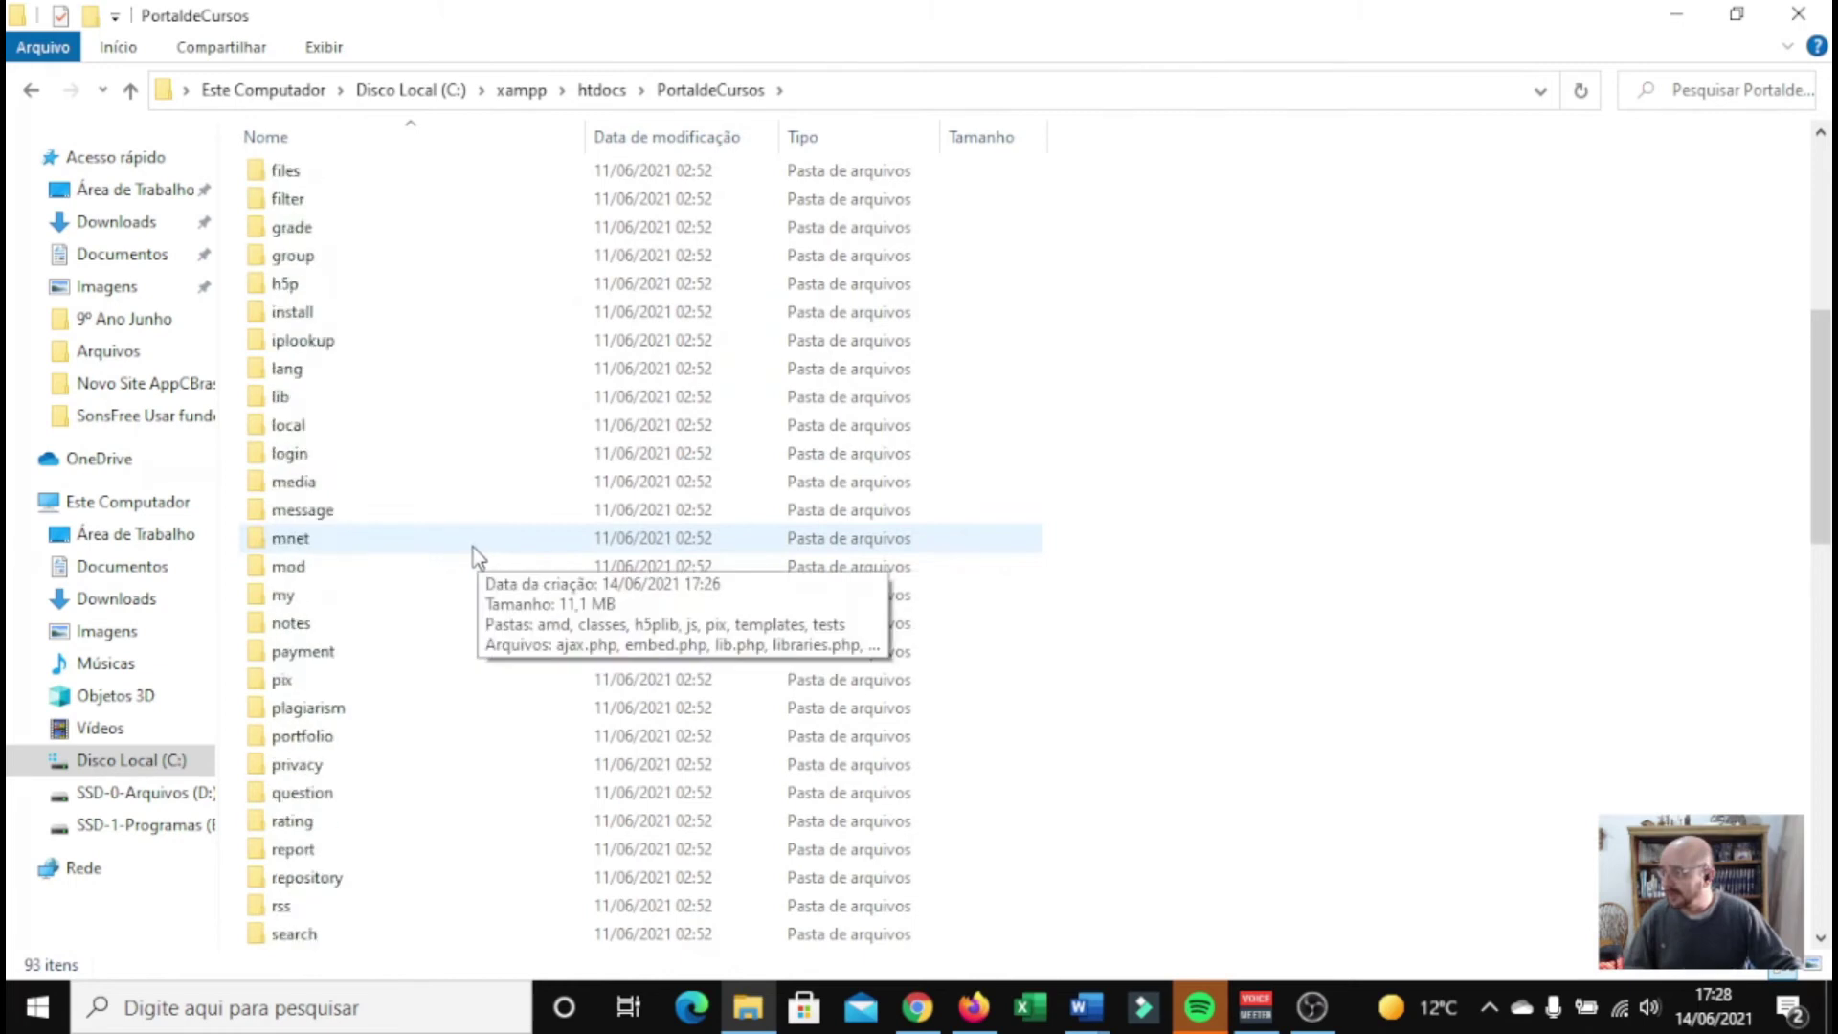
scroll(468, 548, down, 6)
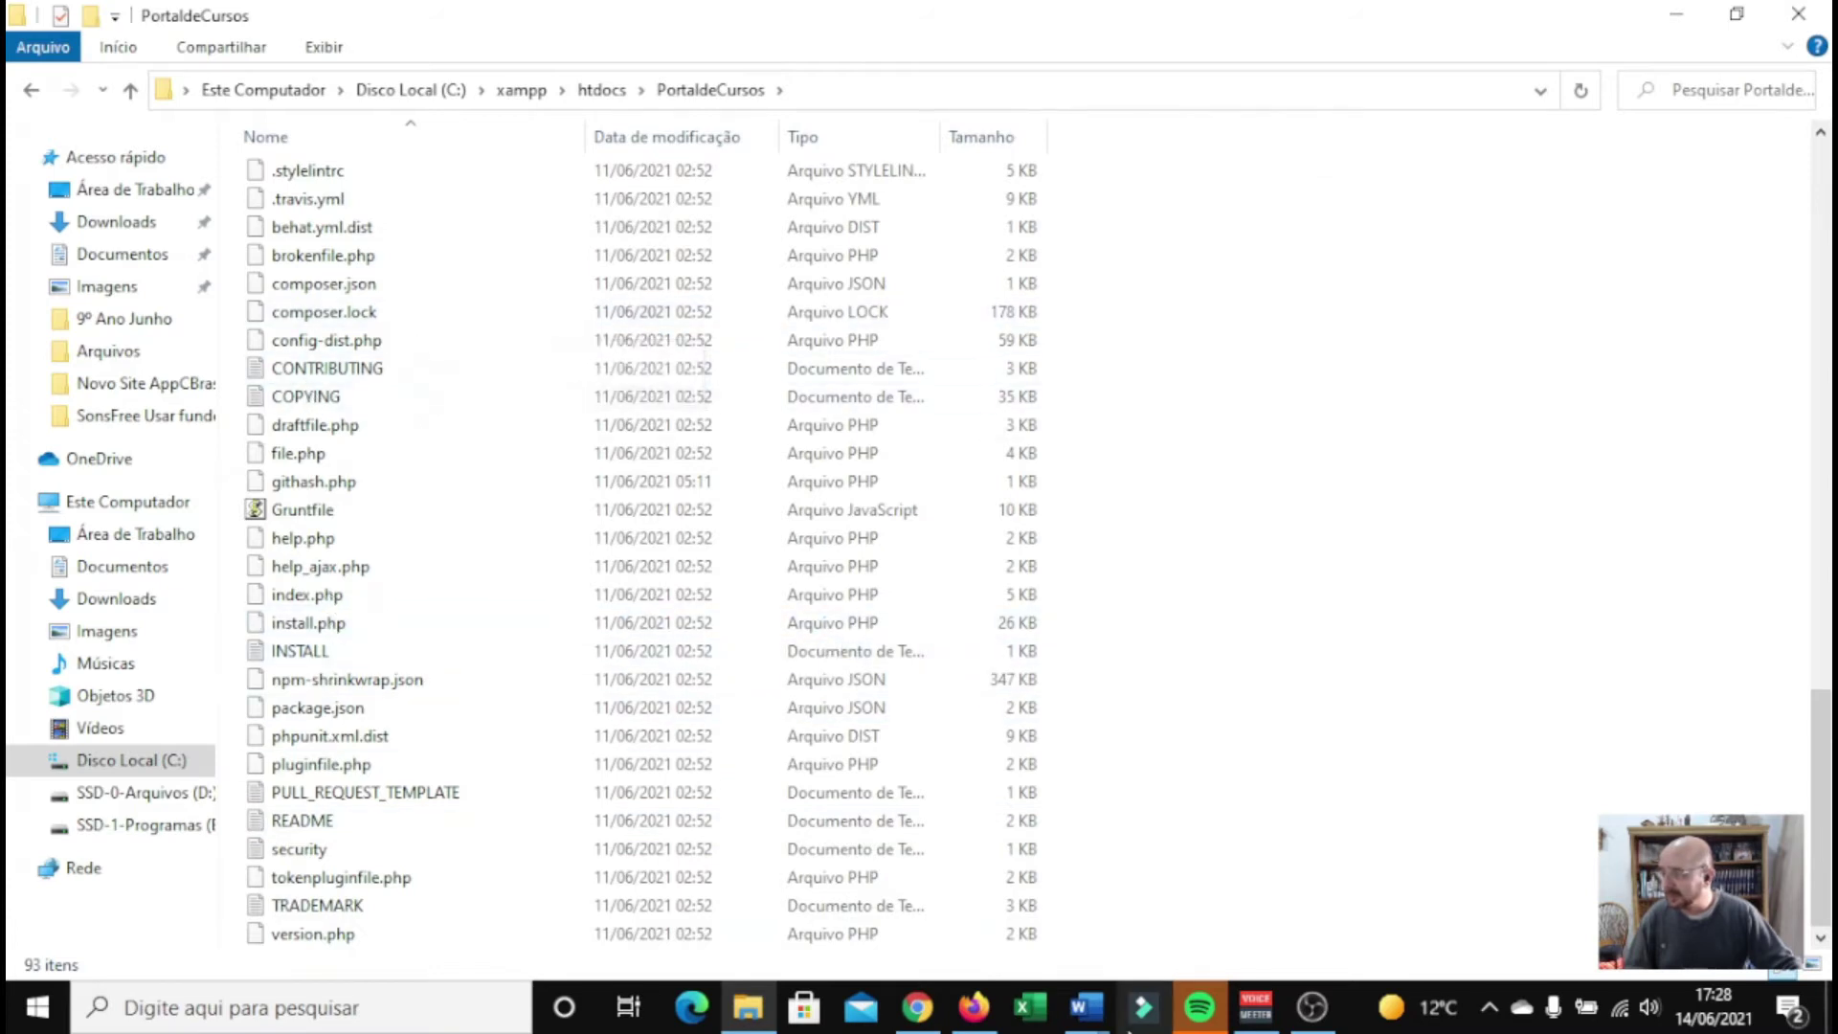
click(917, 1007)
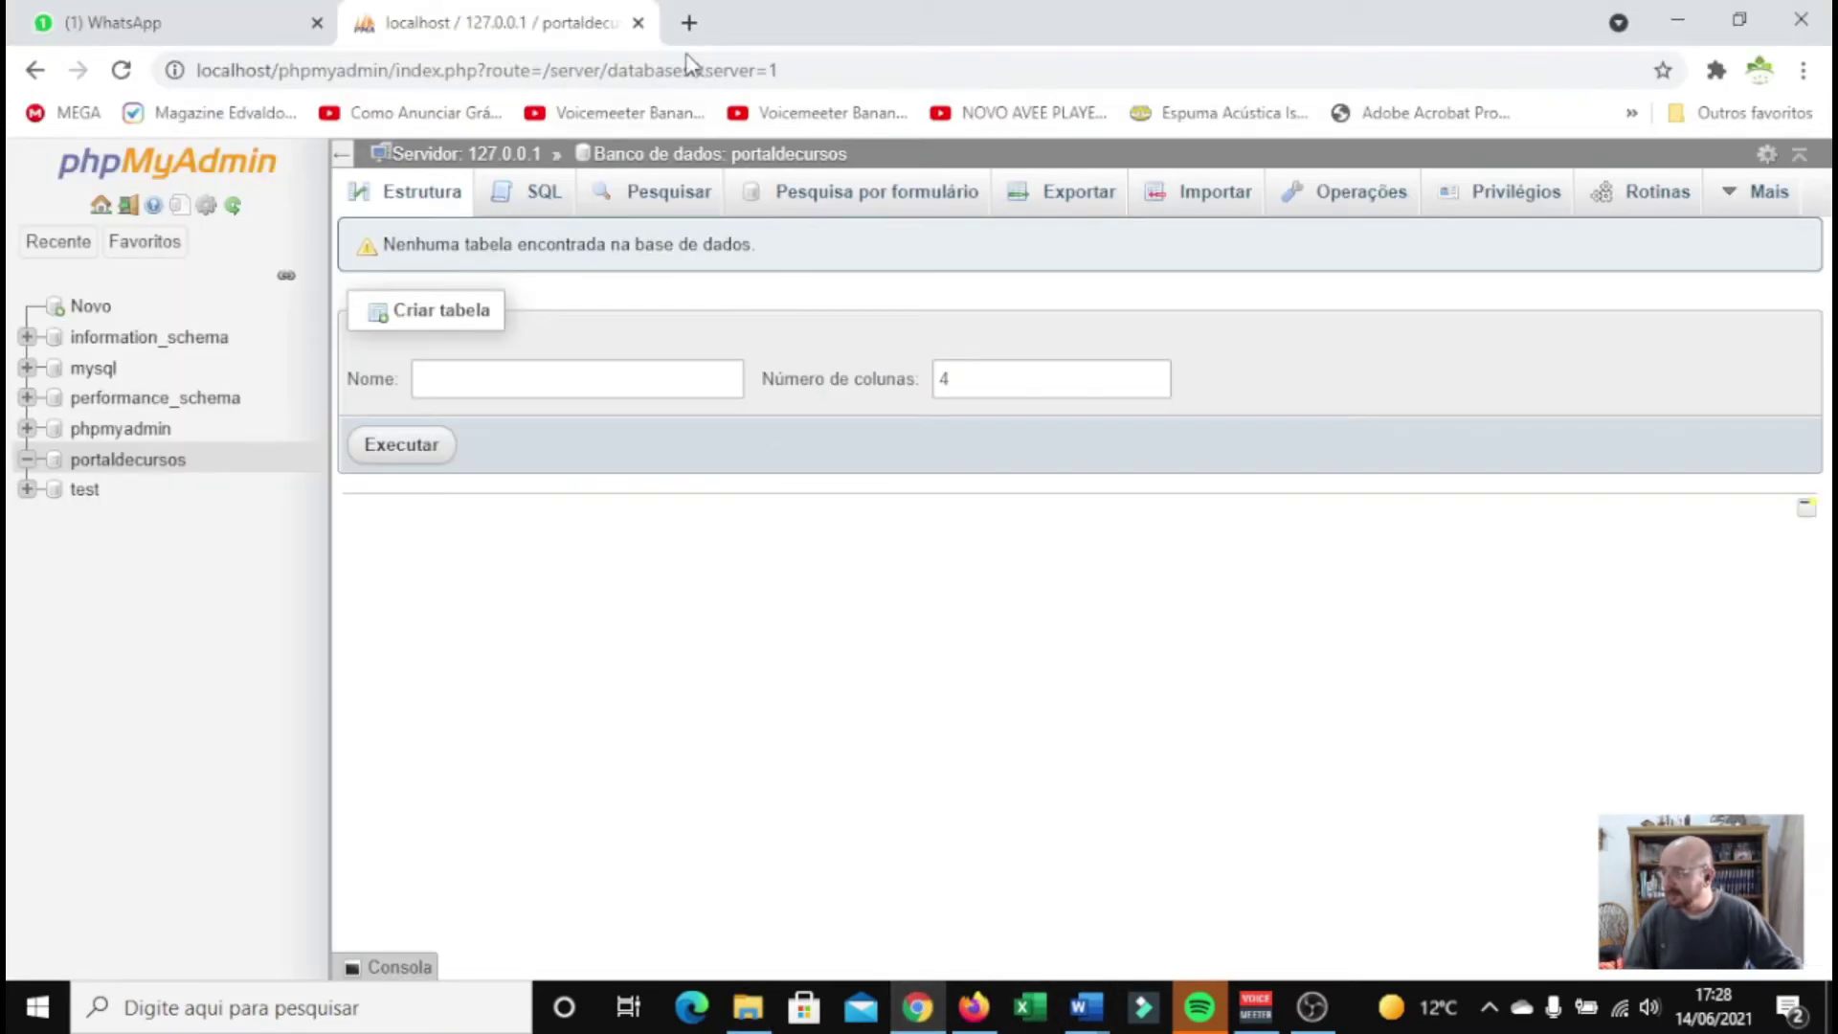
Load localhost/portaldecursos in a new browser tab
click(689, 22)
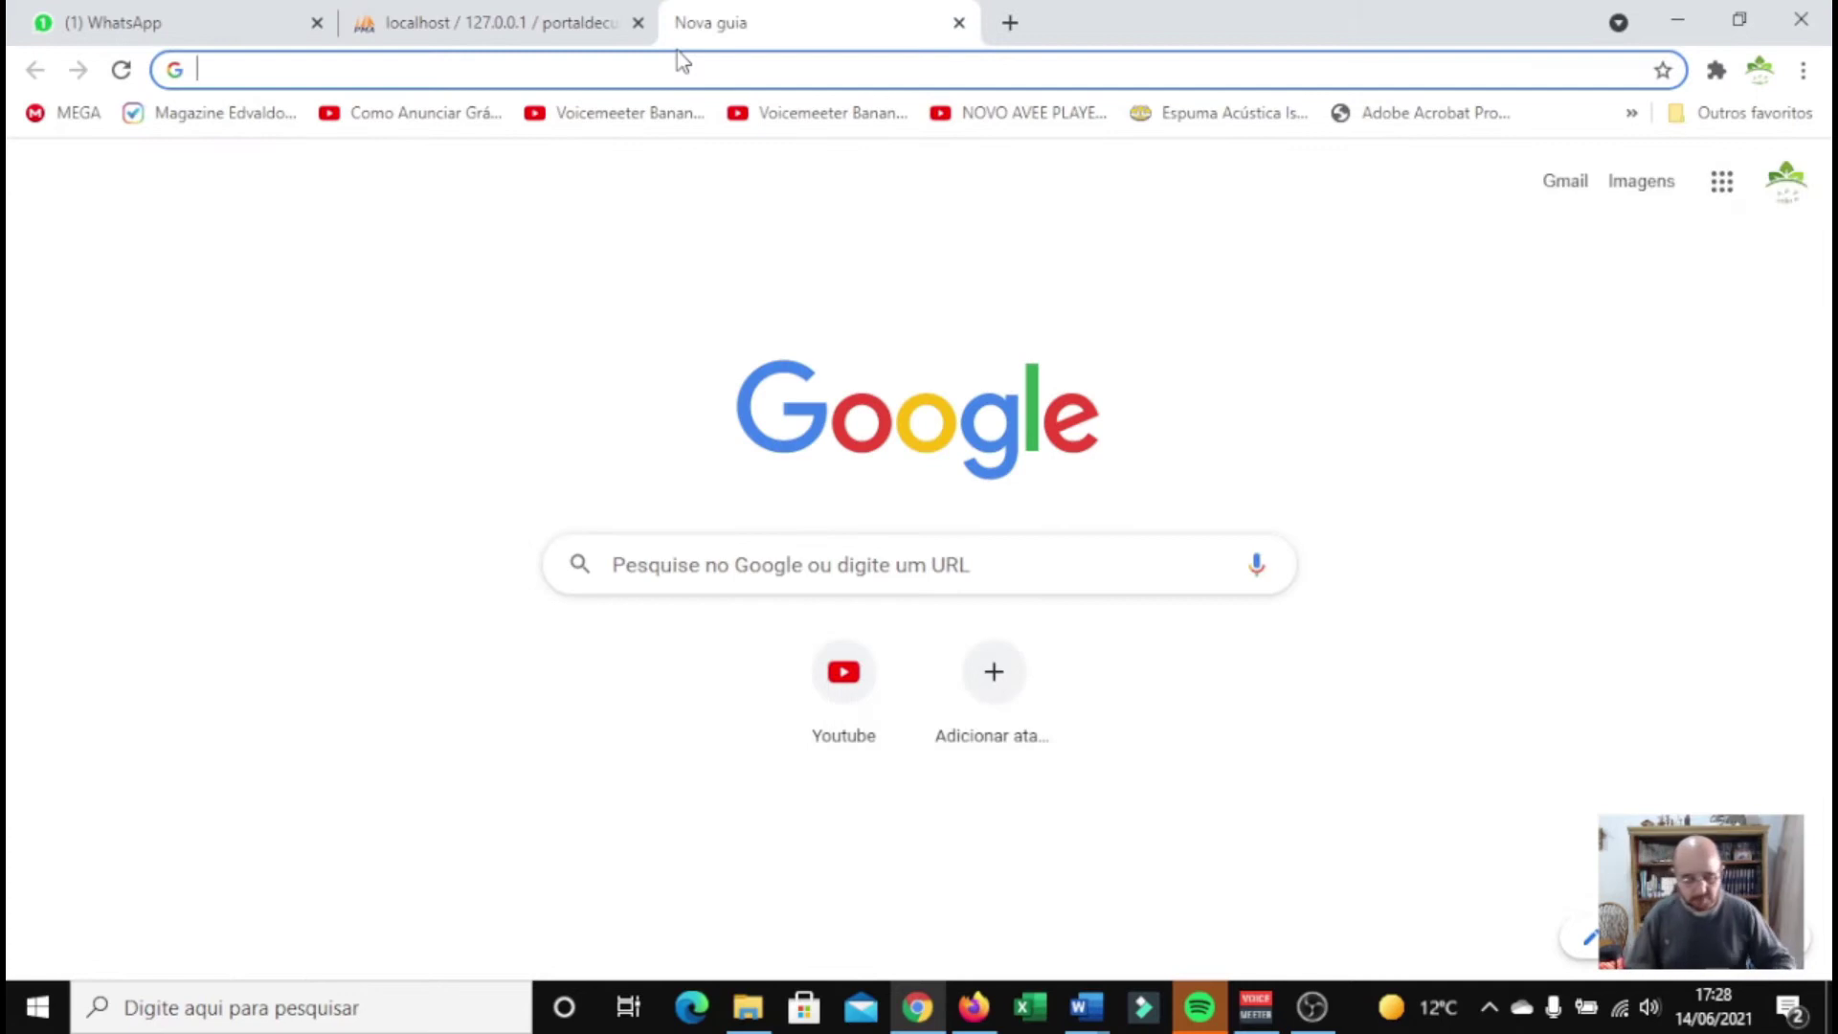
text(localhost)
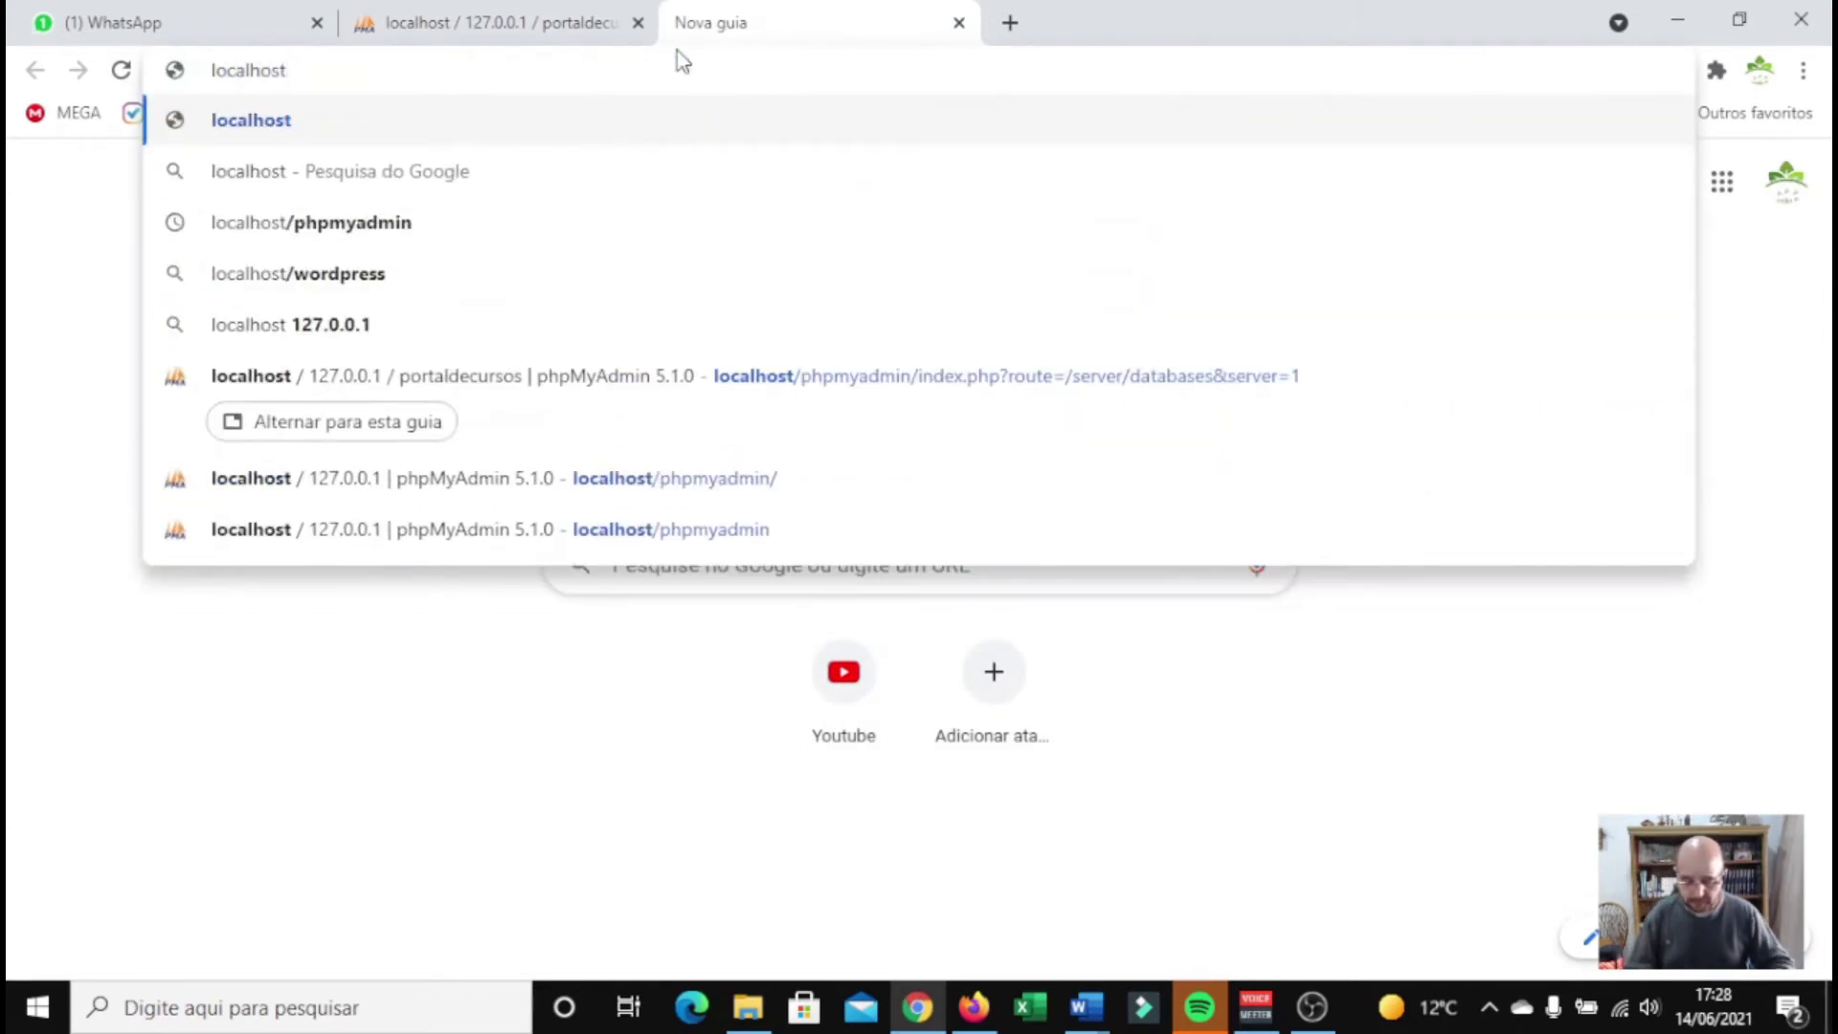
text(\portaldecursos)
key(Return)
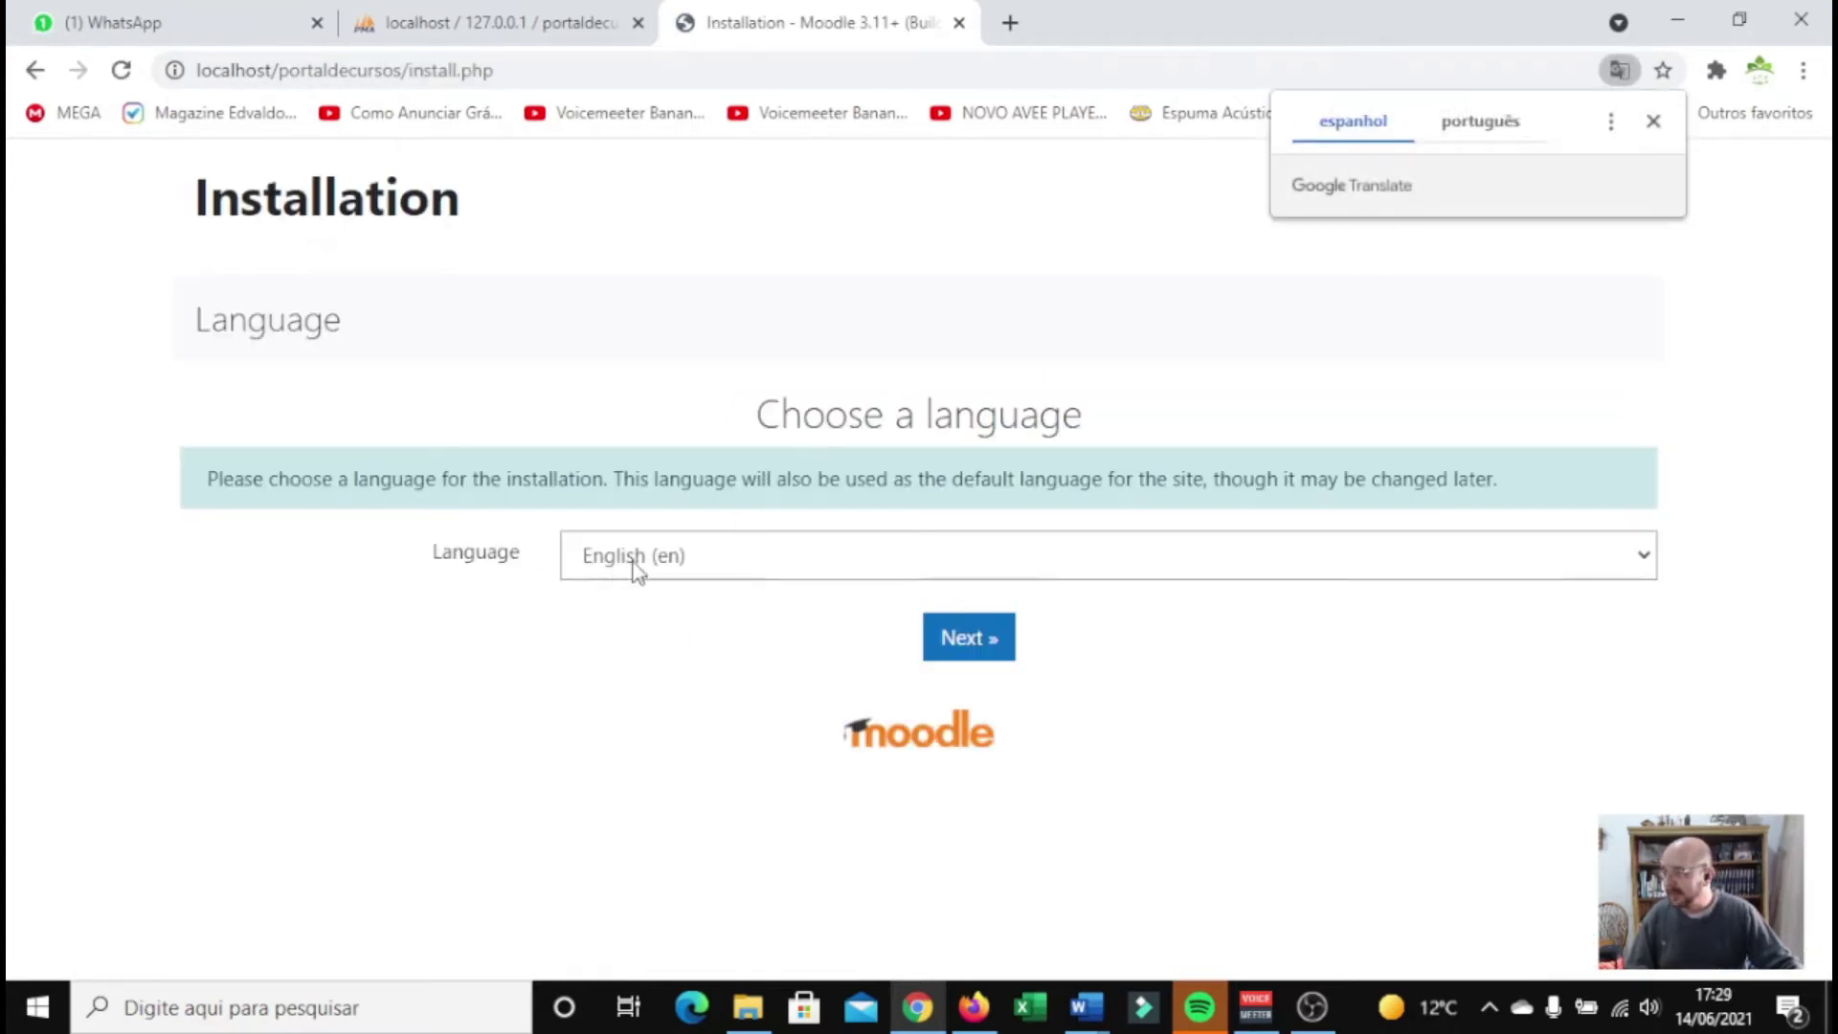
Choose Português - Brasil (pt_br) as the installation language
click(636, 568)
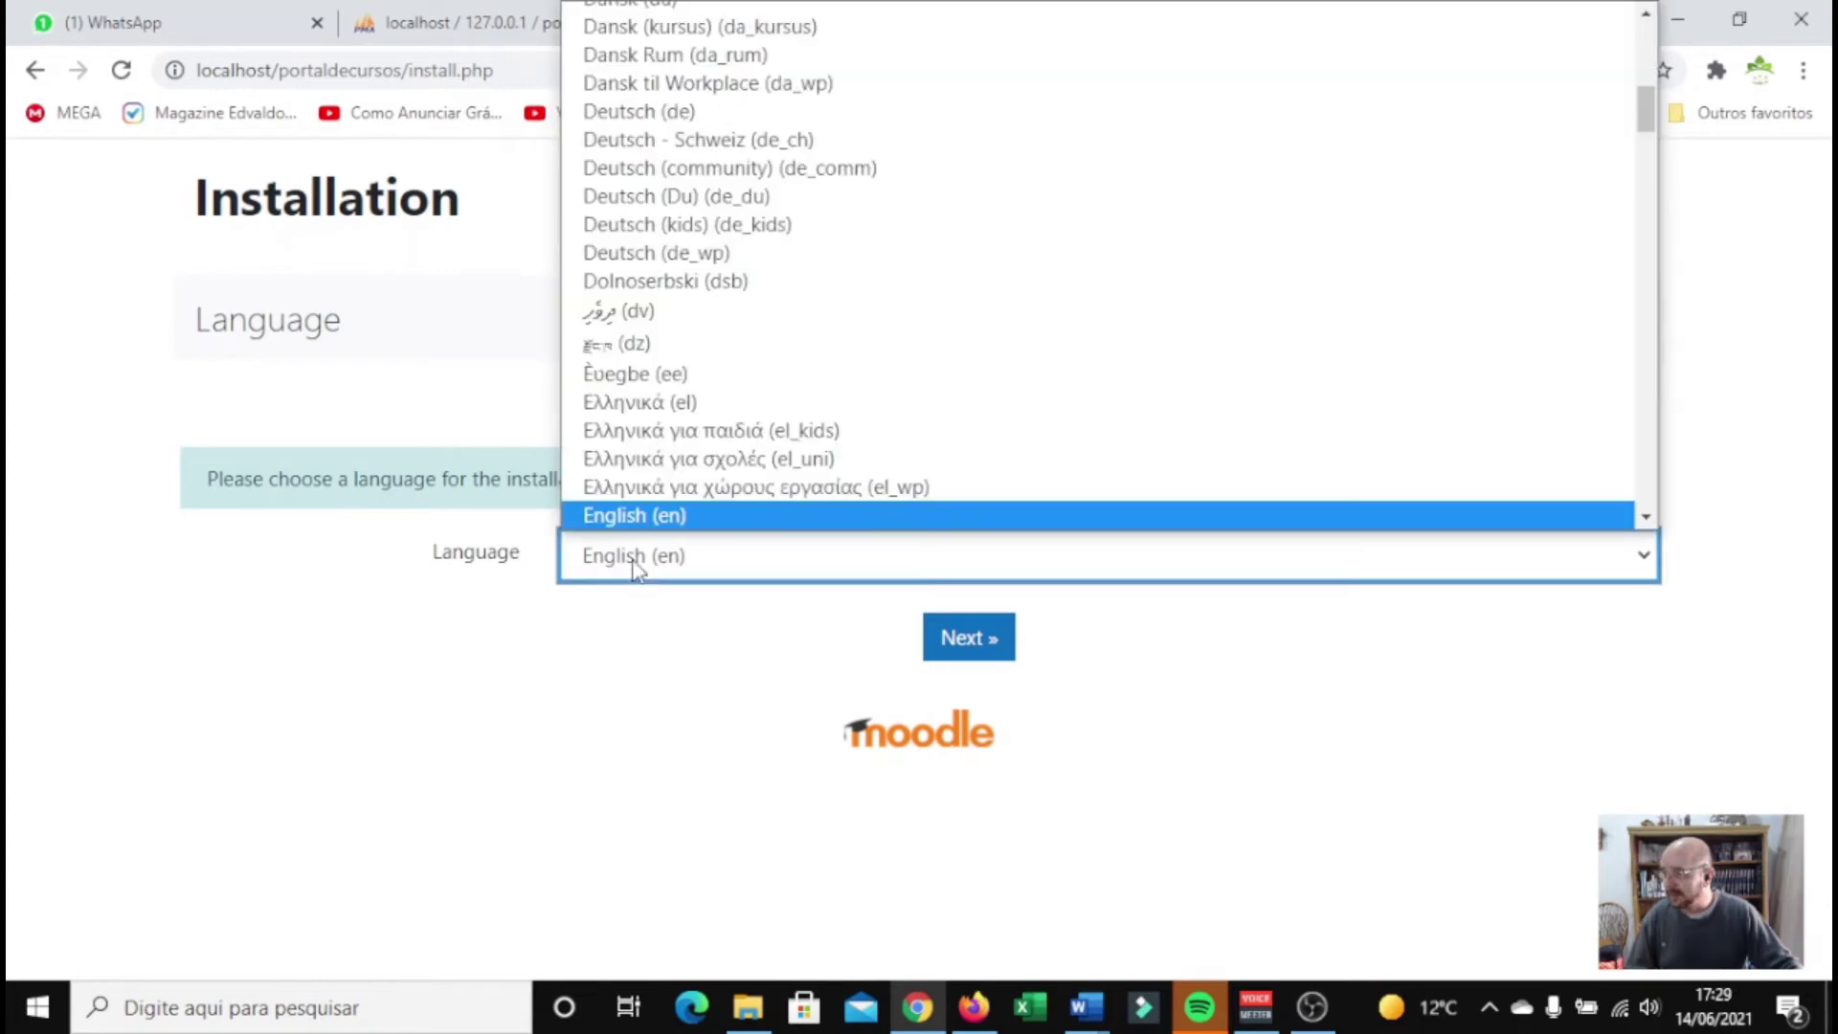
scroll(761, 463, down, 6)
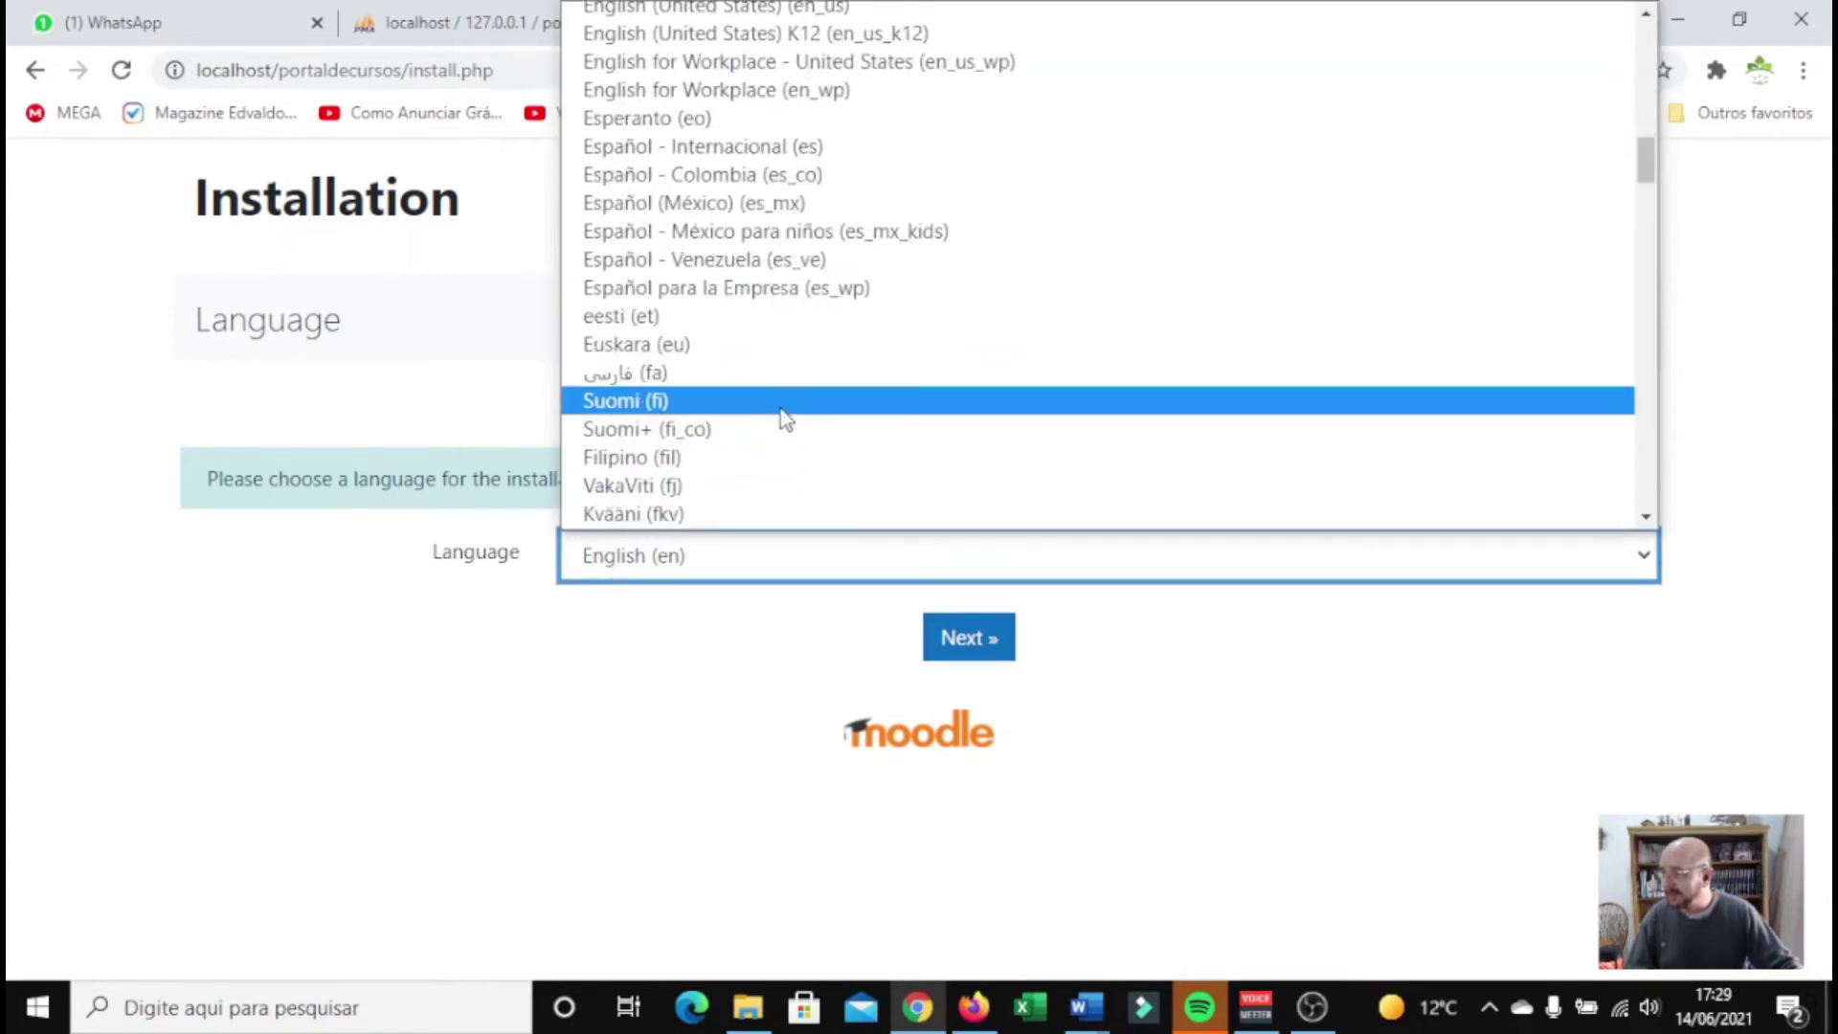
scroll(779, 411, down, 10)
scroll(780, 410, down, 15)
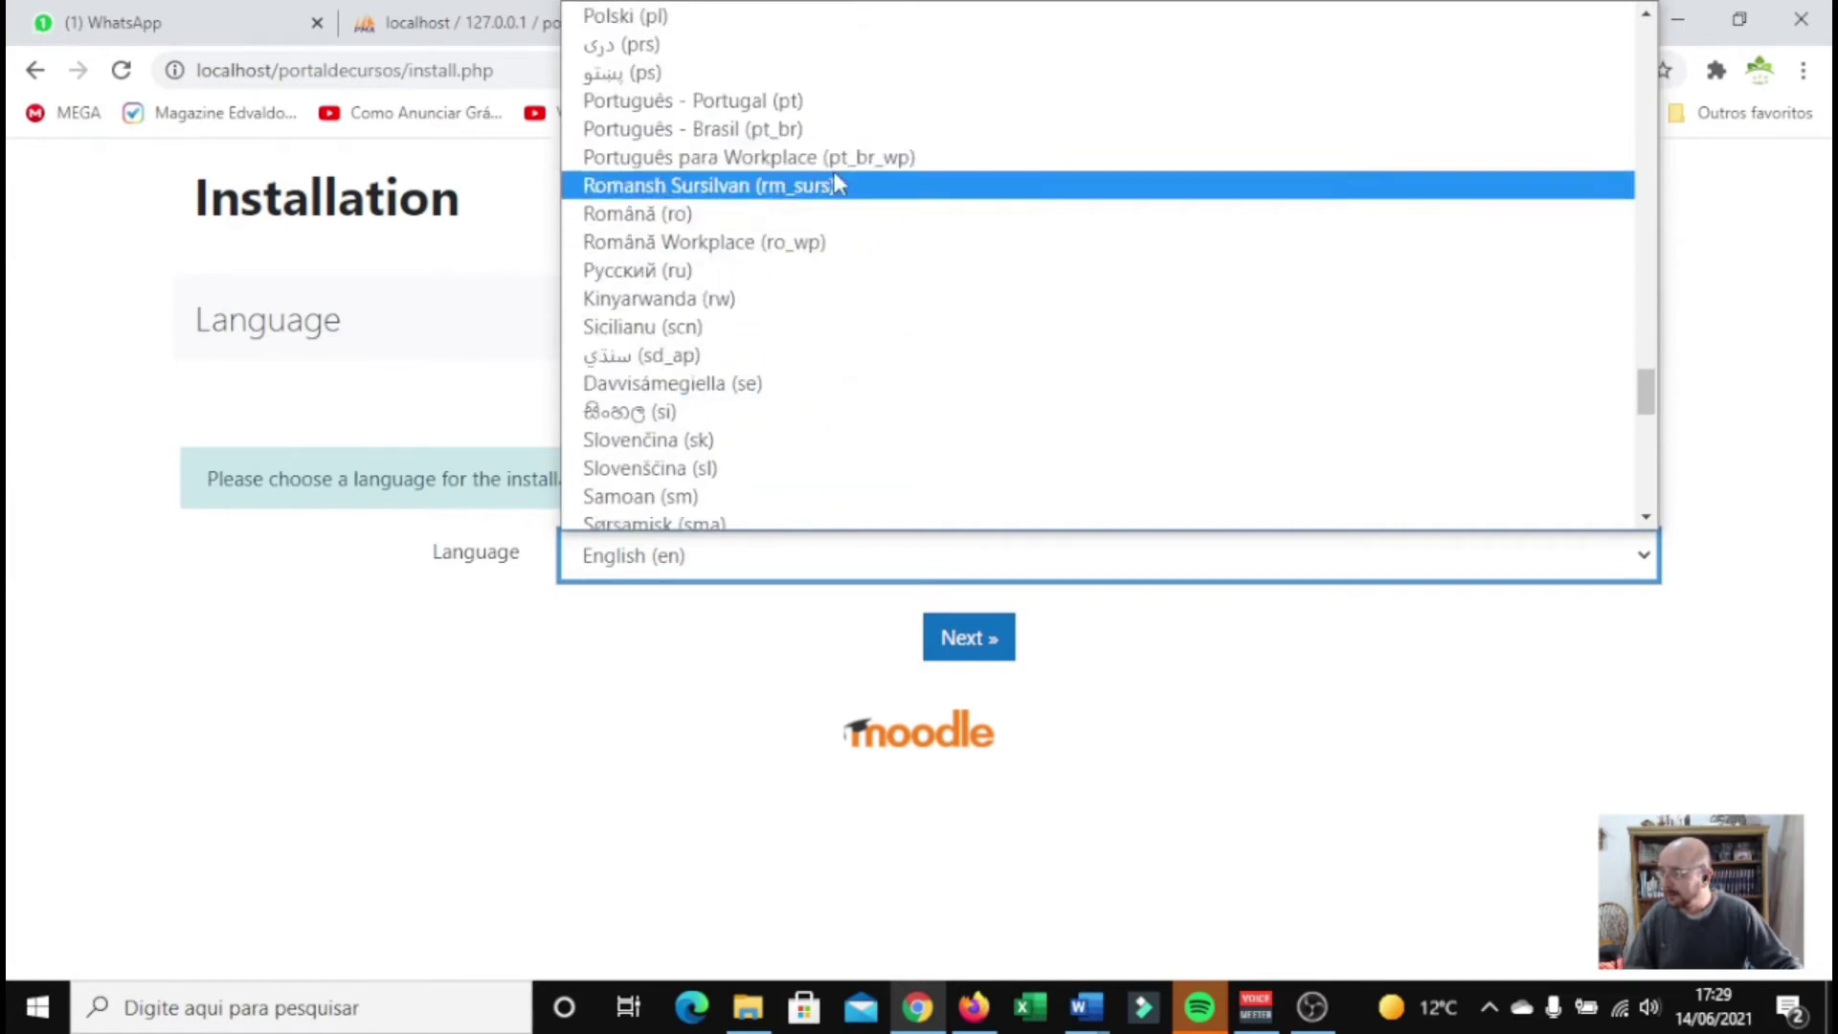
click(790, 138)
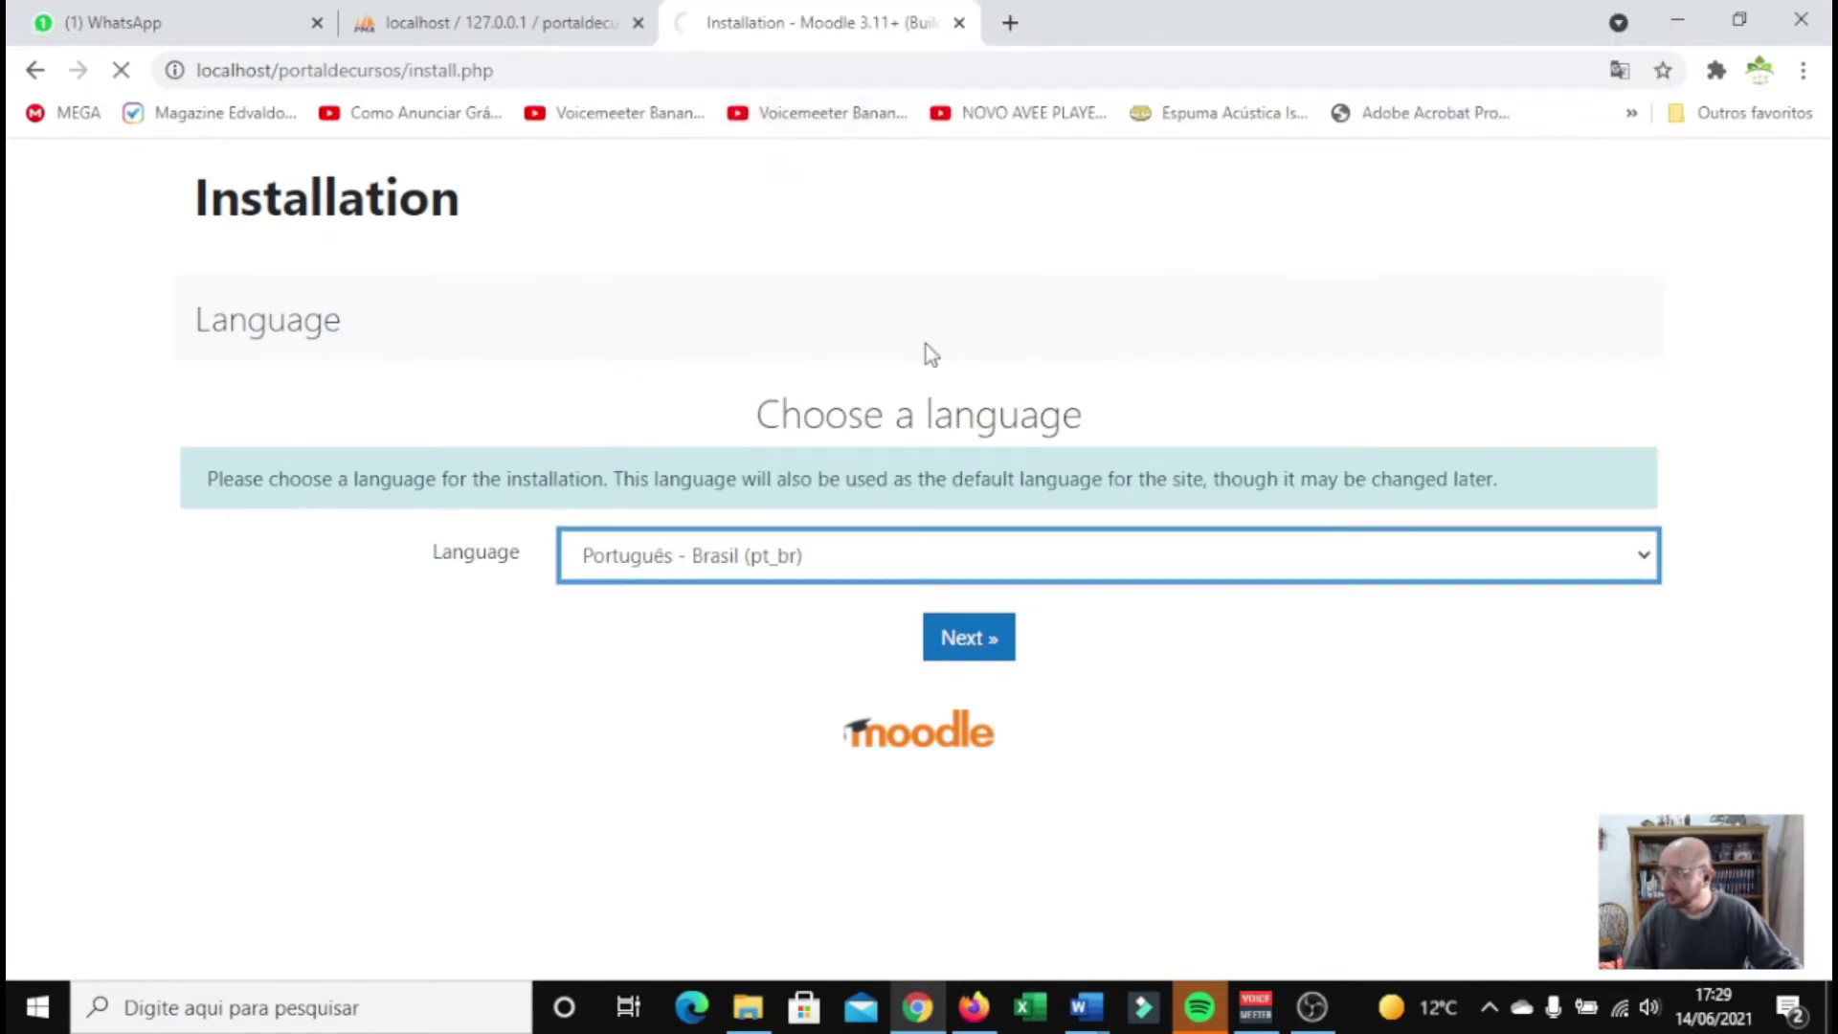
Accept the proposed paths, including data directory C:\xampp\htdocs\moodledata, and continue
click(987, 651)
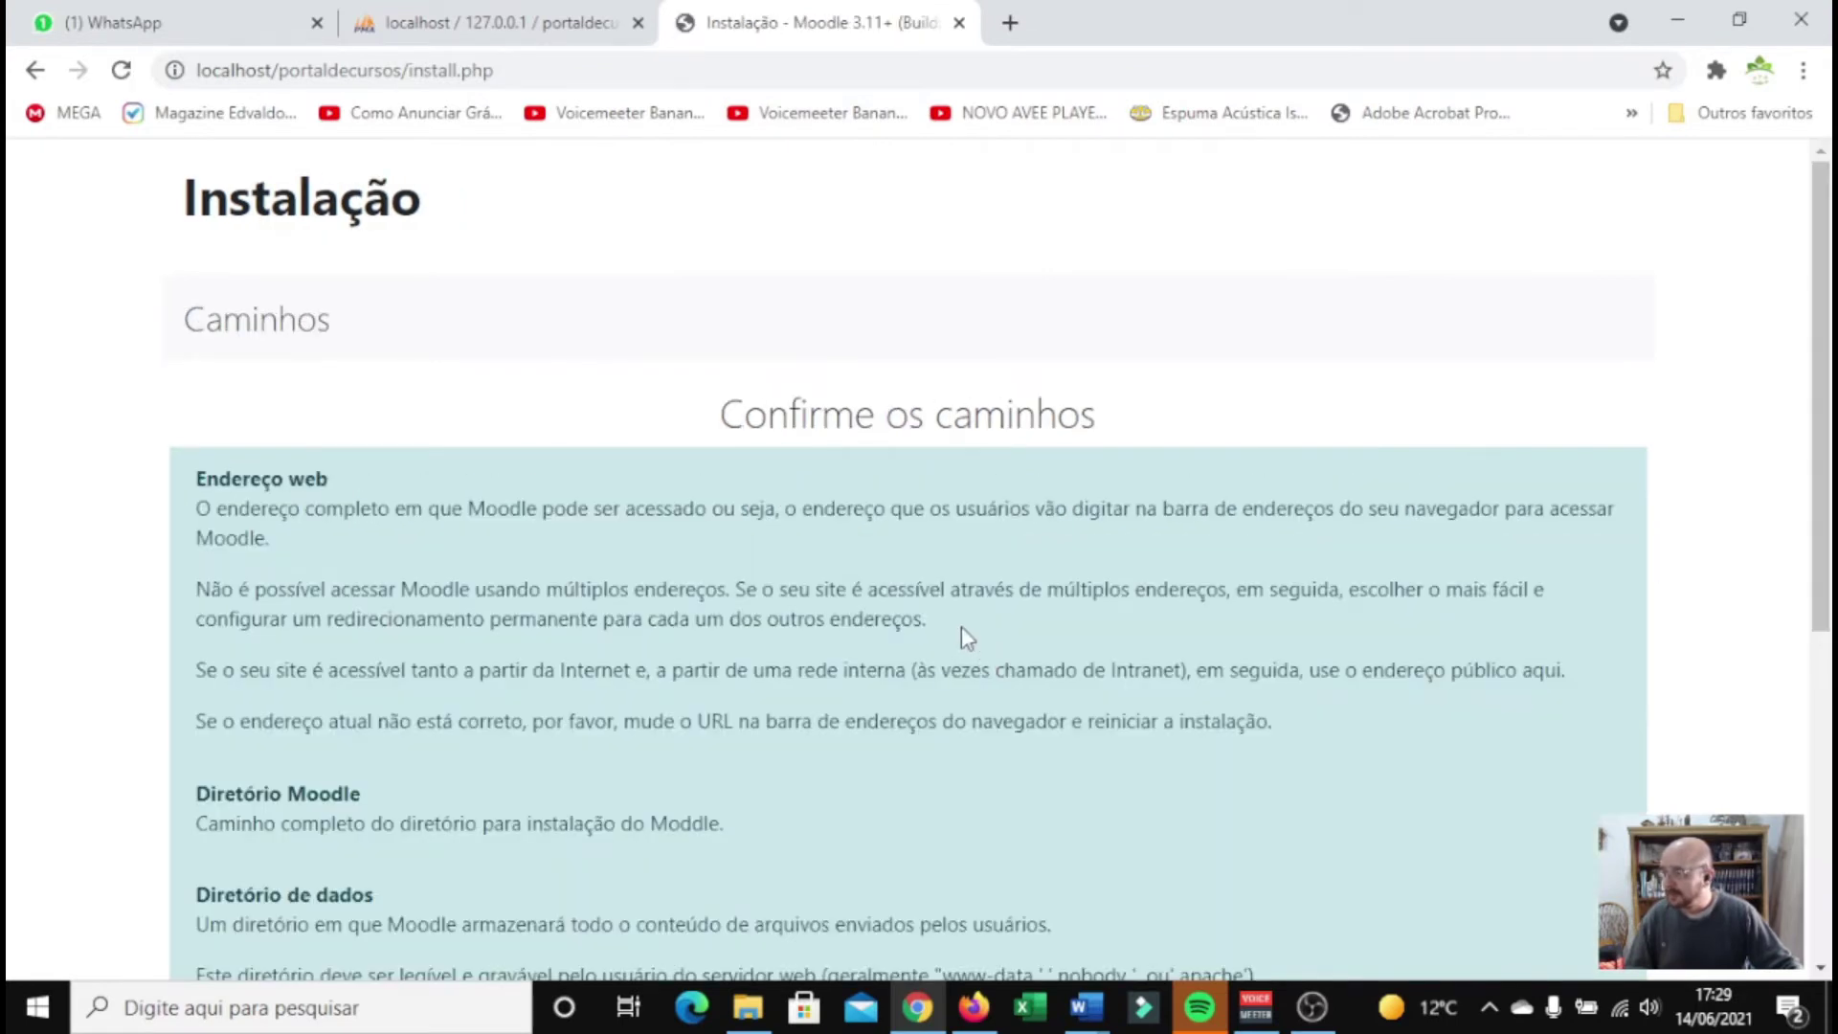
scroll(961, 626, down, 2)
scroll(771, 382, down, 3)
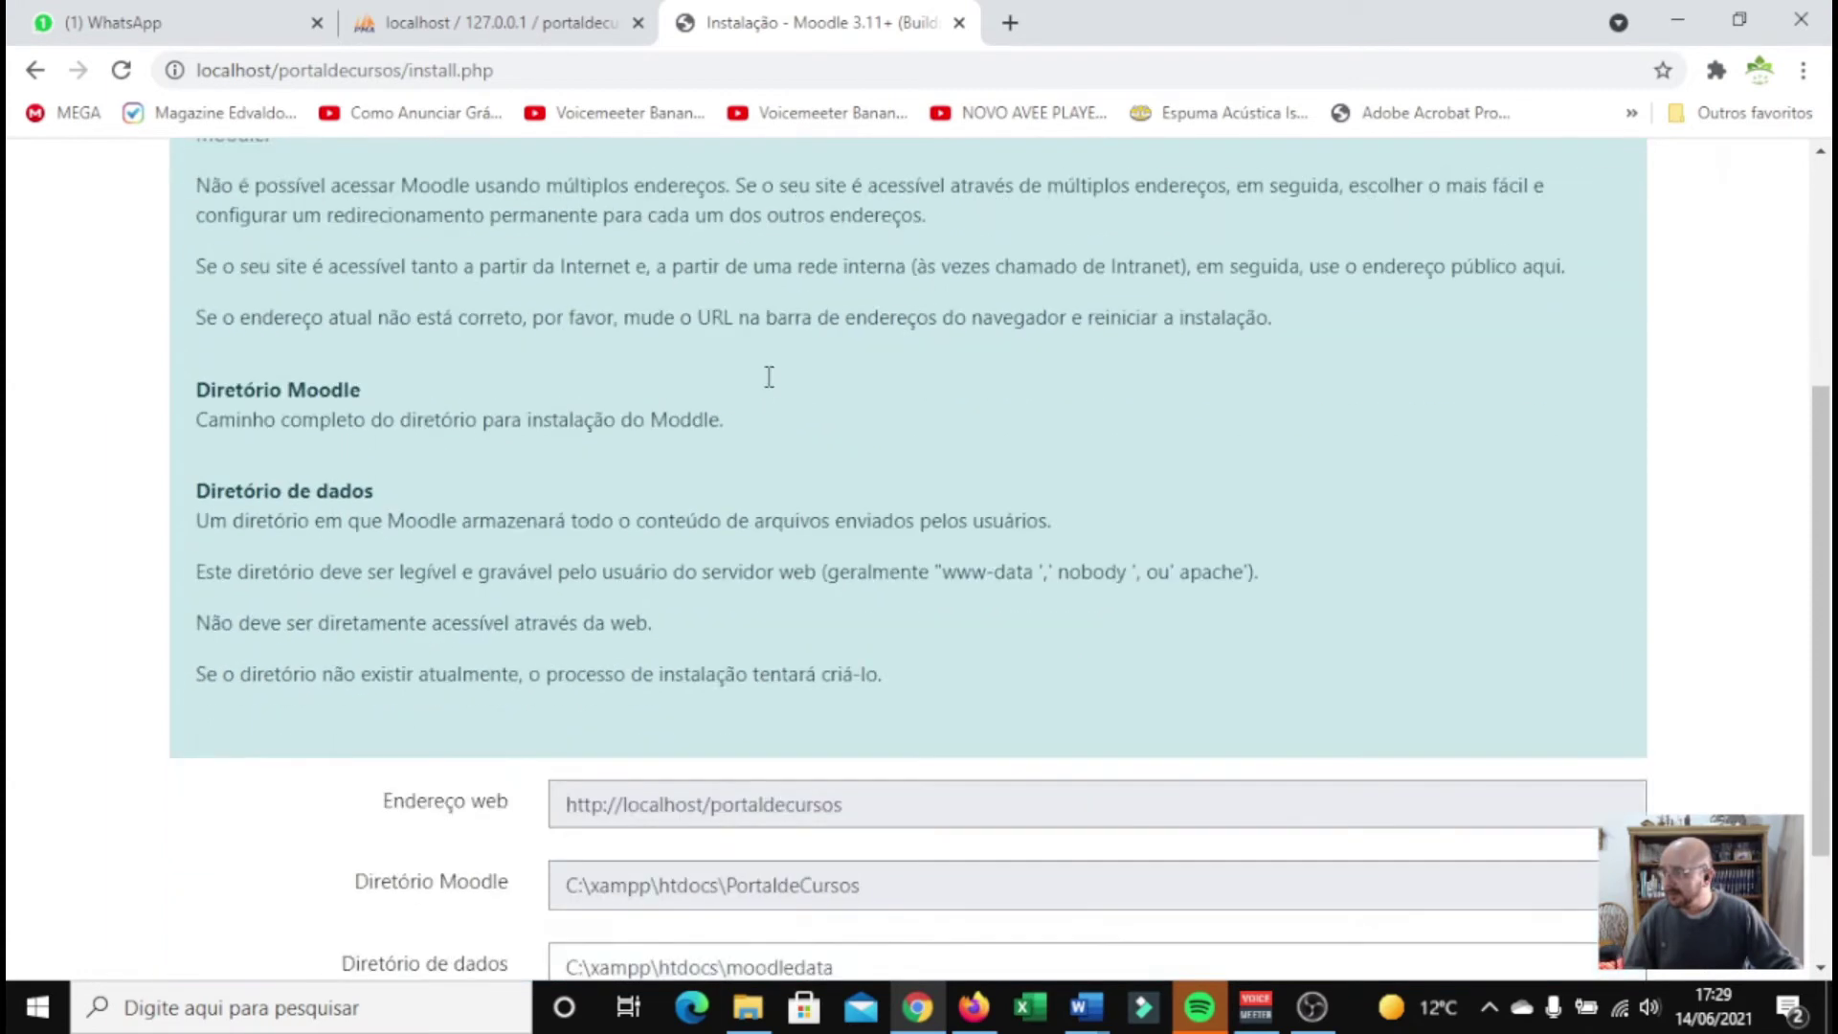
scroll(771, 383, down, 2)
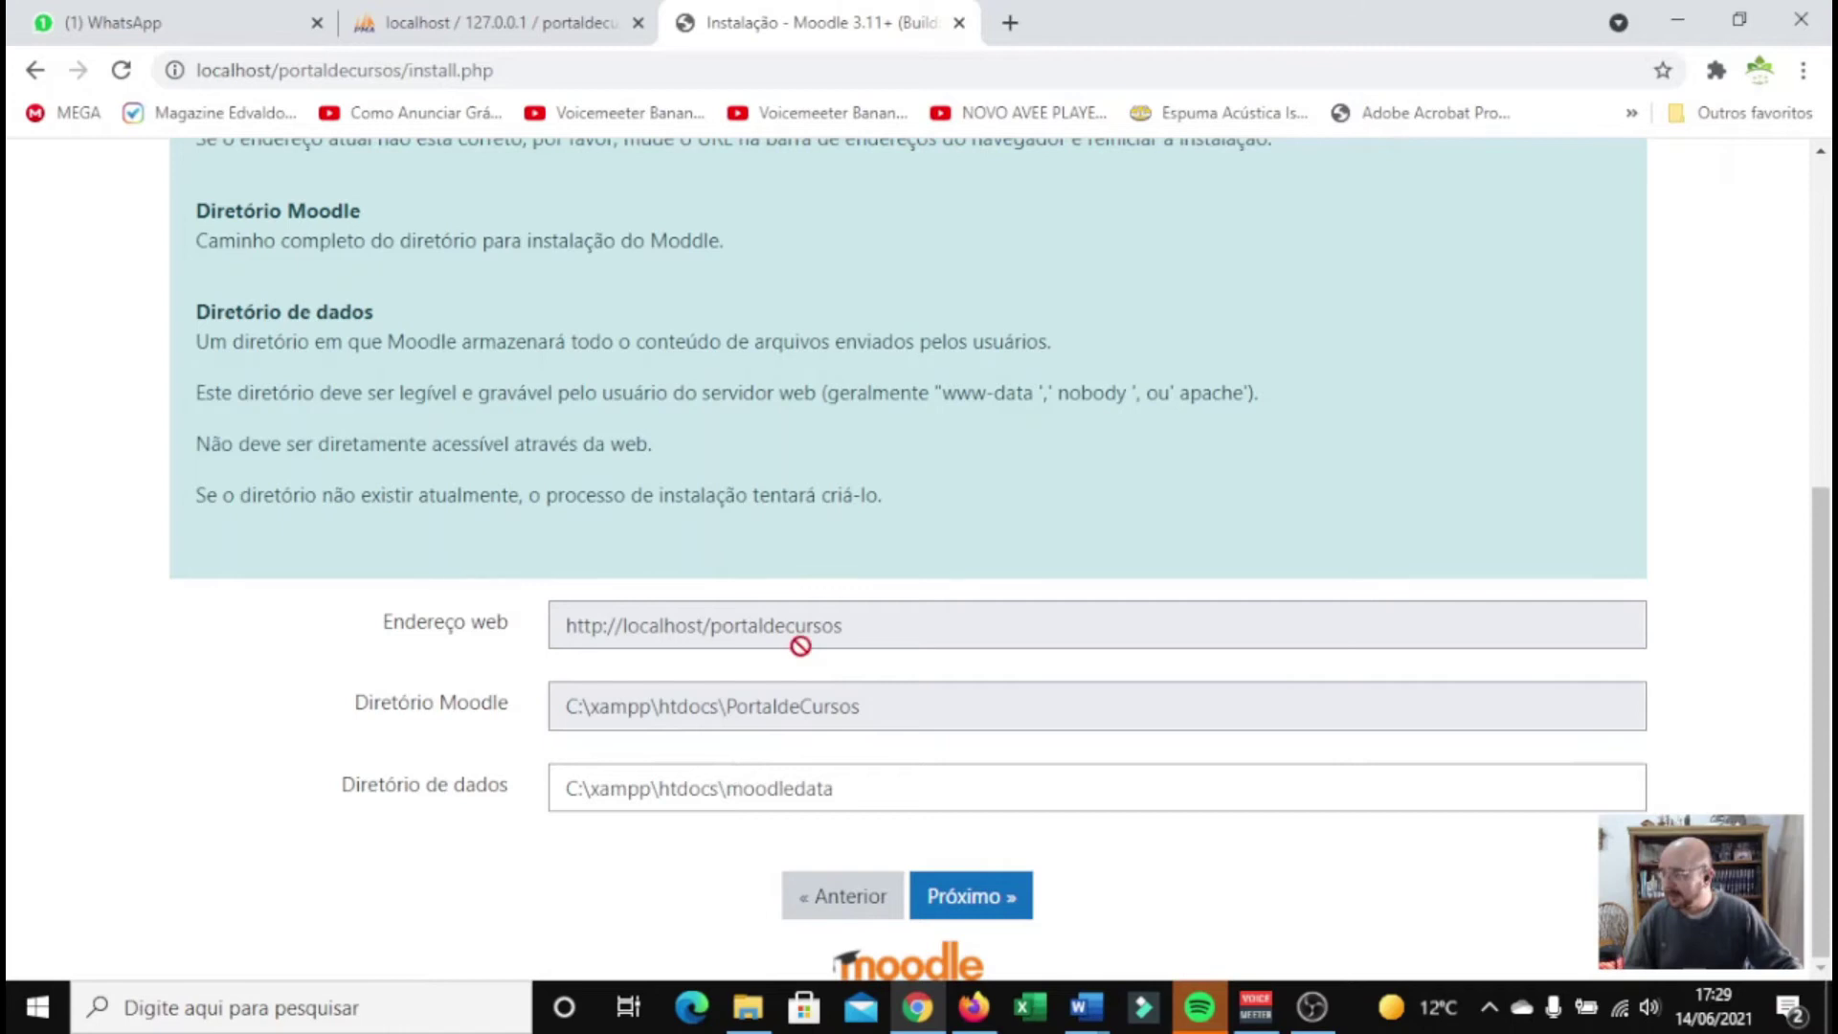
drag(842, 786, 751, 787)
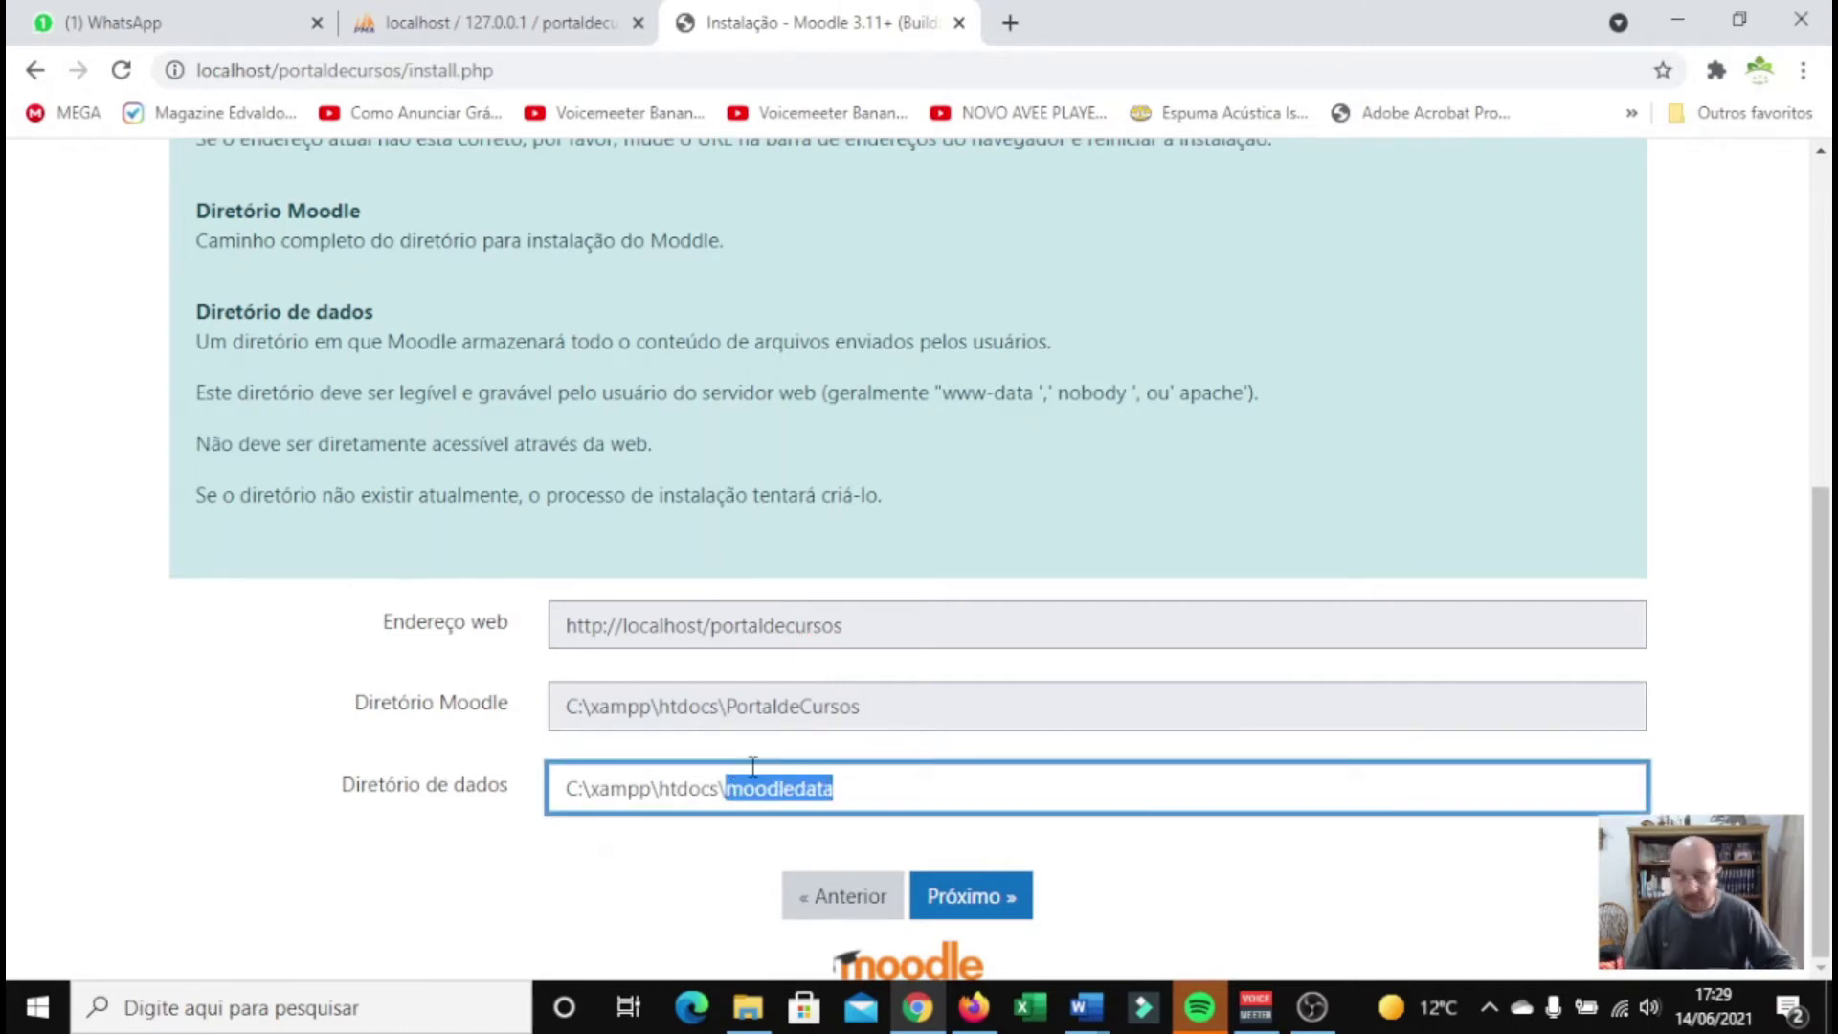
click(963, 900)
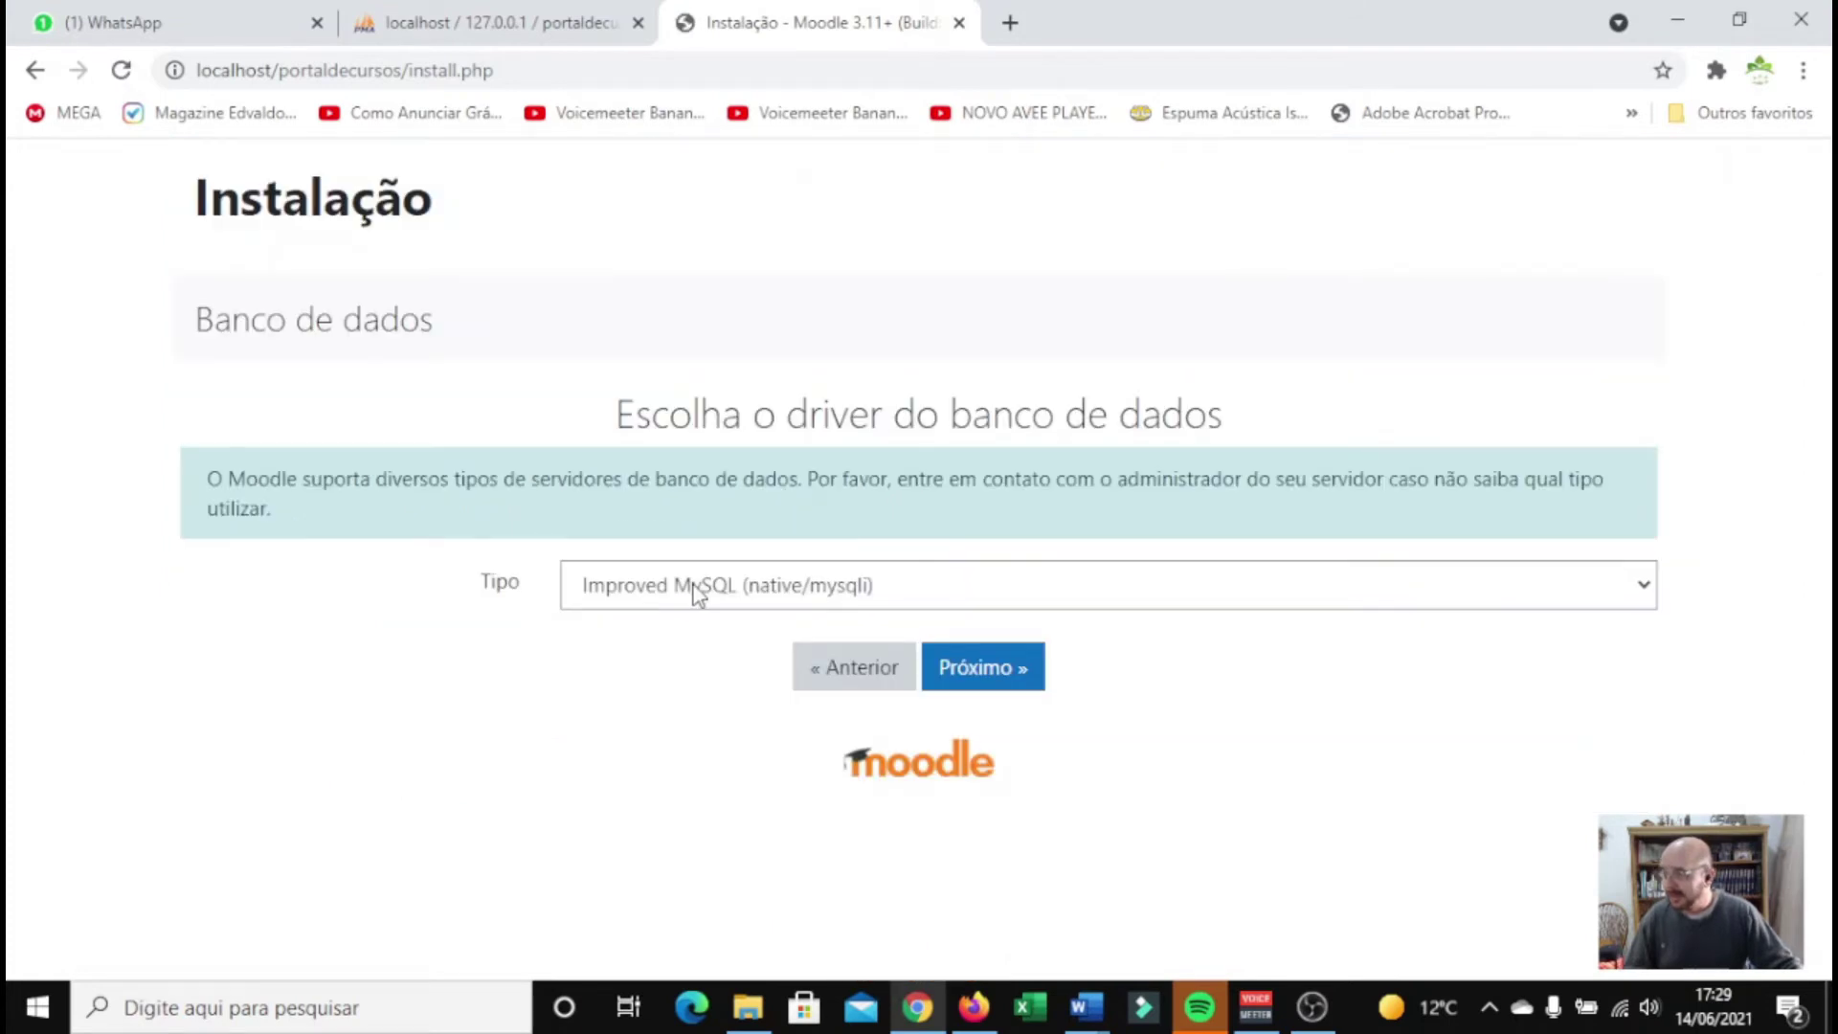
Choose the MariaDB database driver and continue to the database settings
click(697, 594)
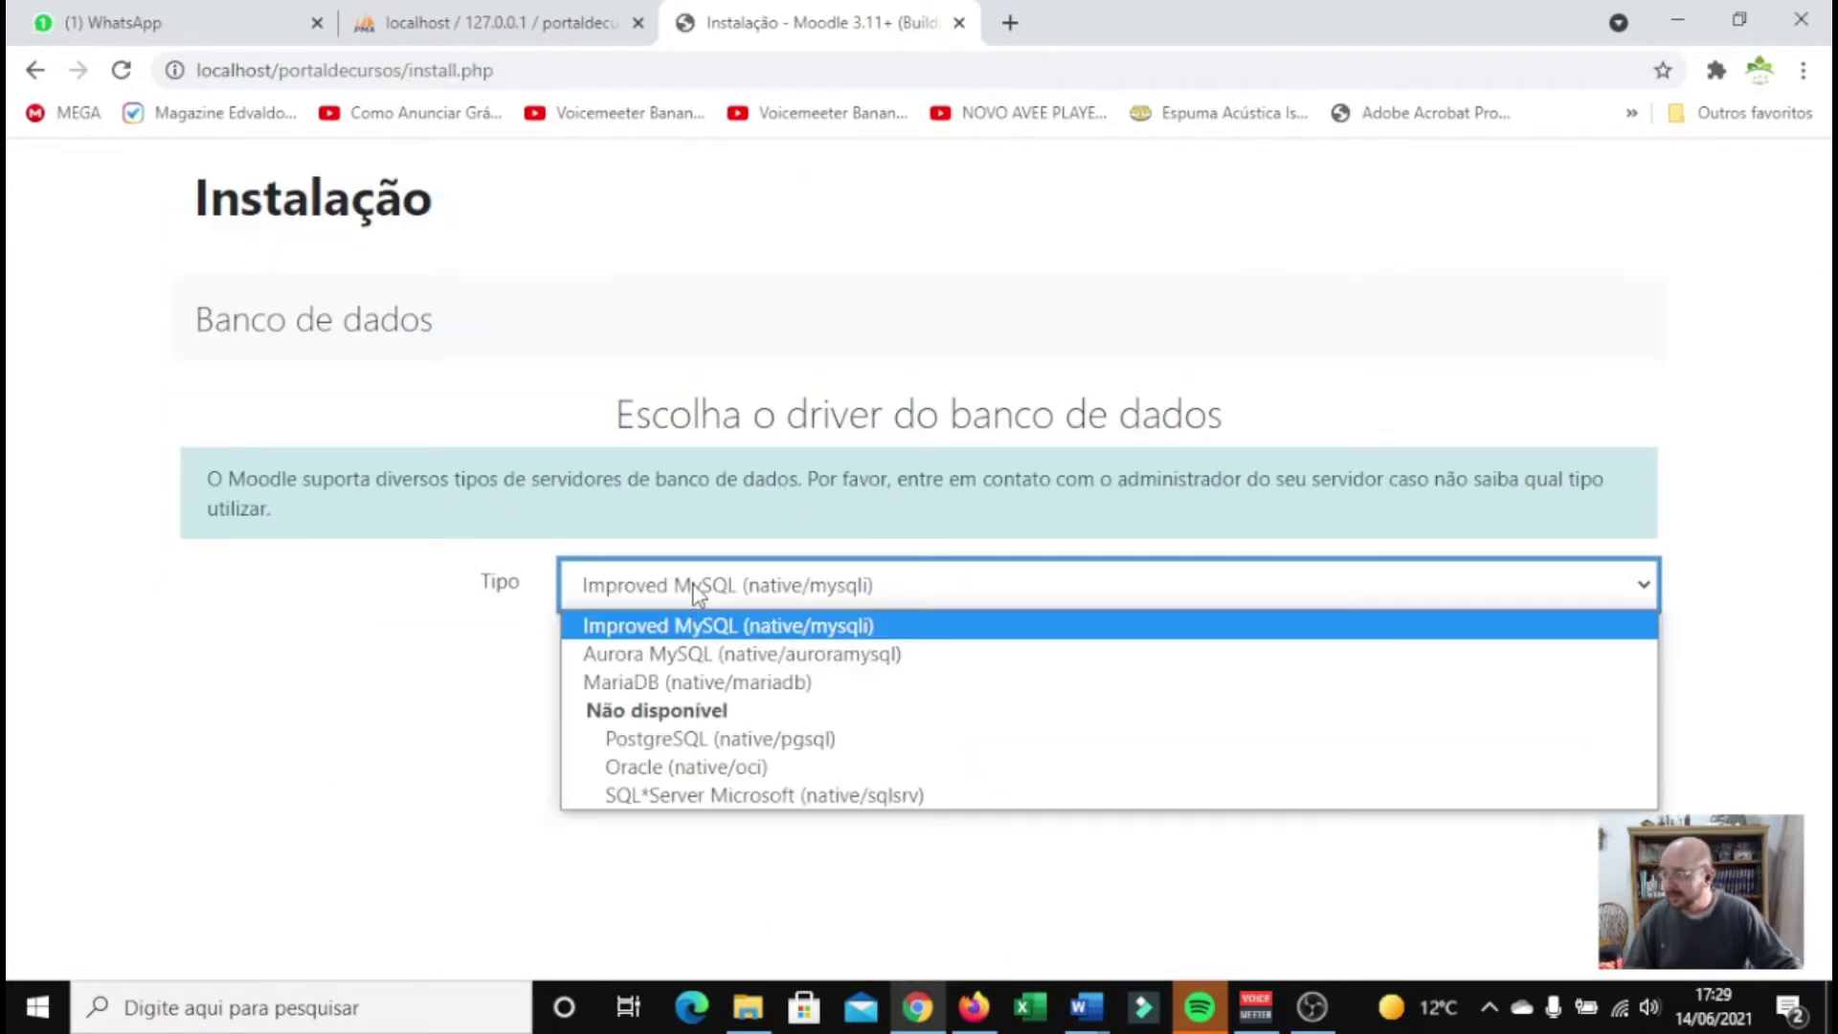
click(667, 683)
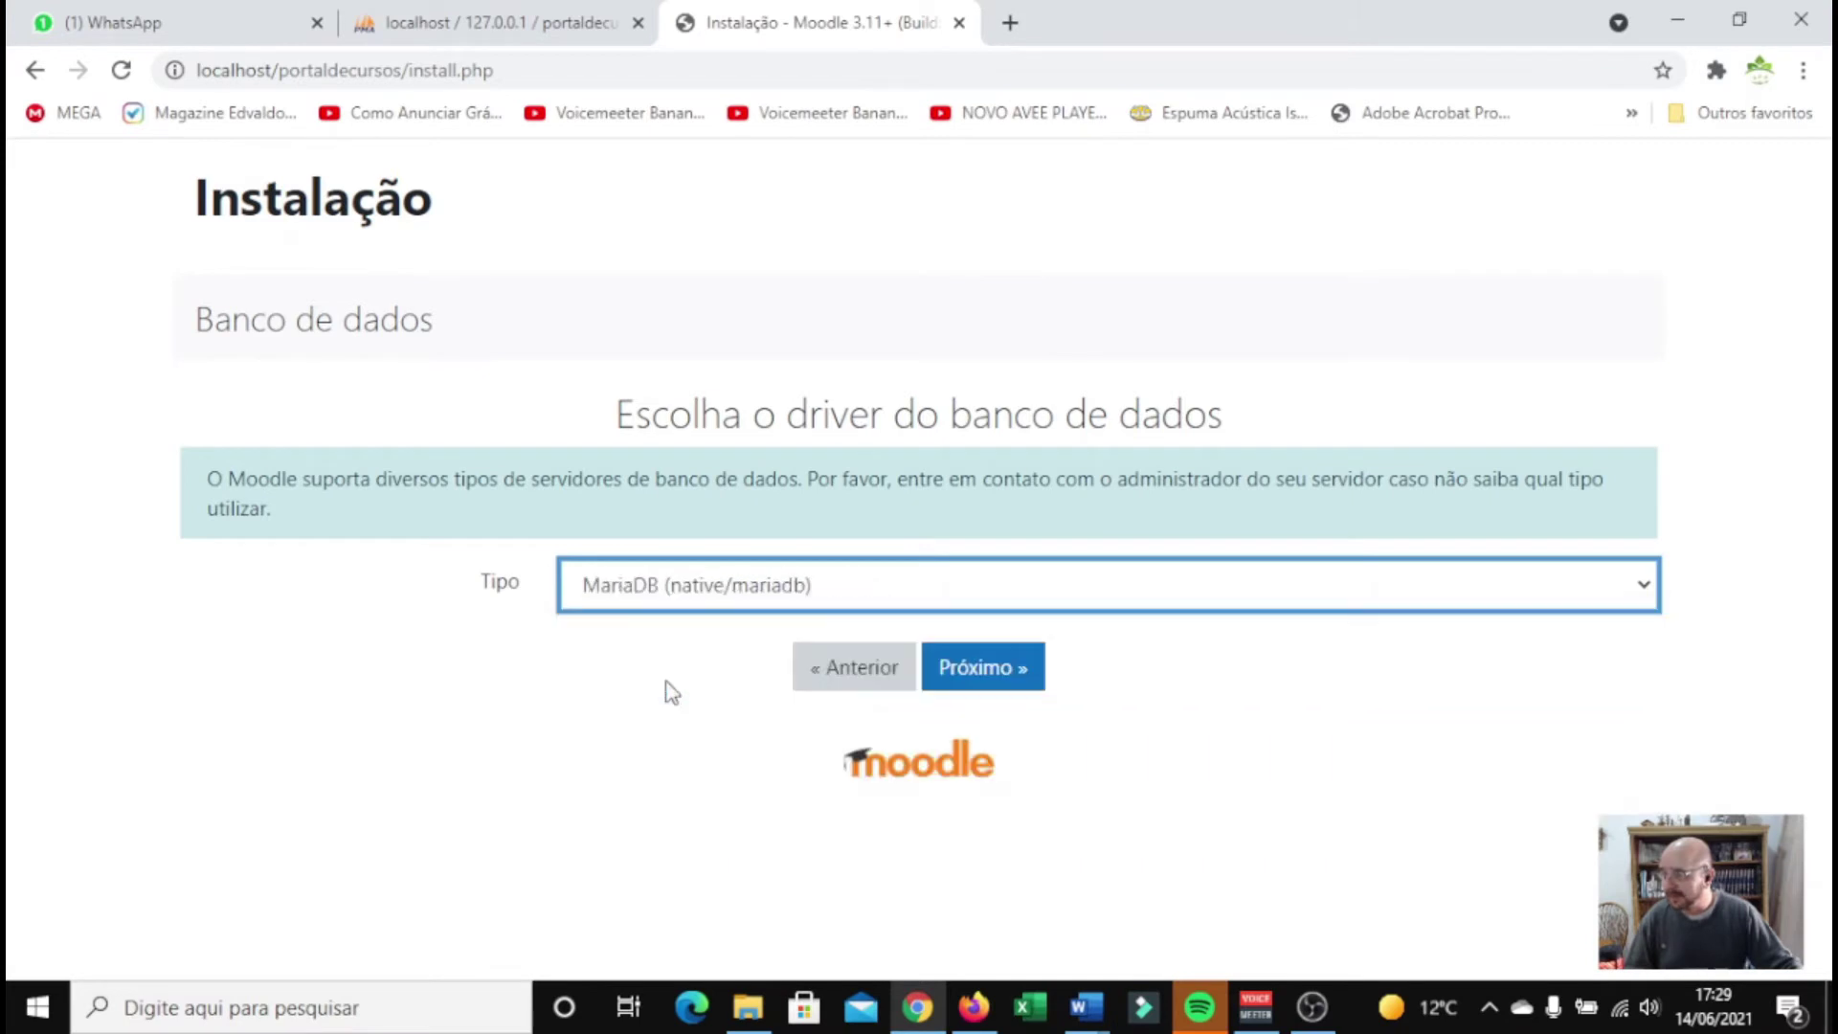
click(989, 683)
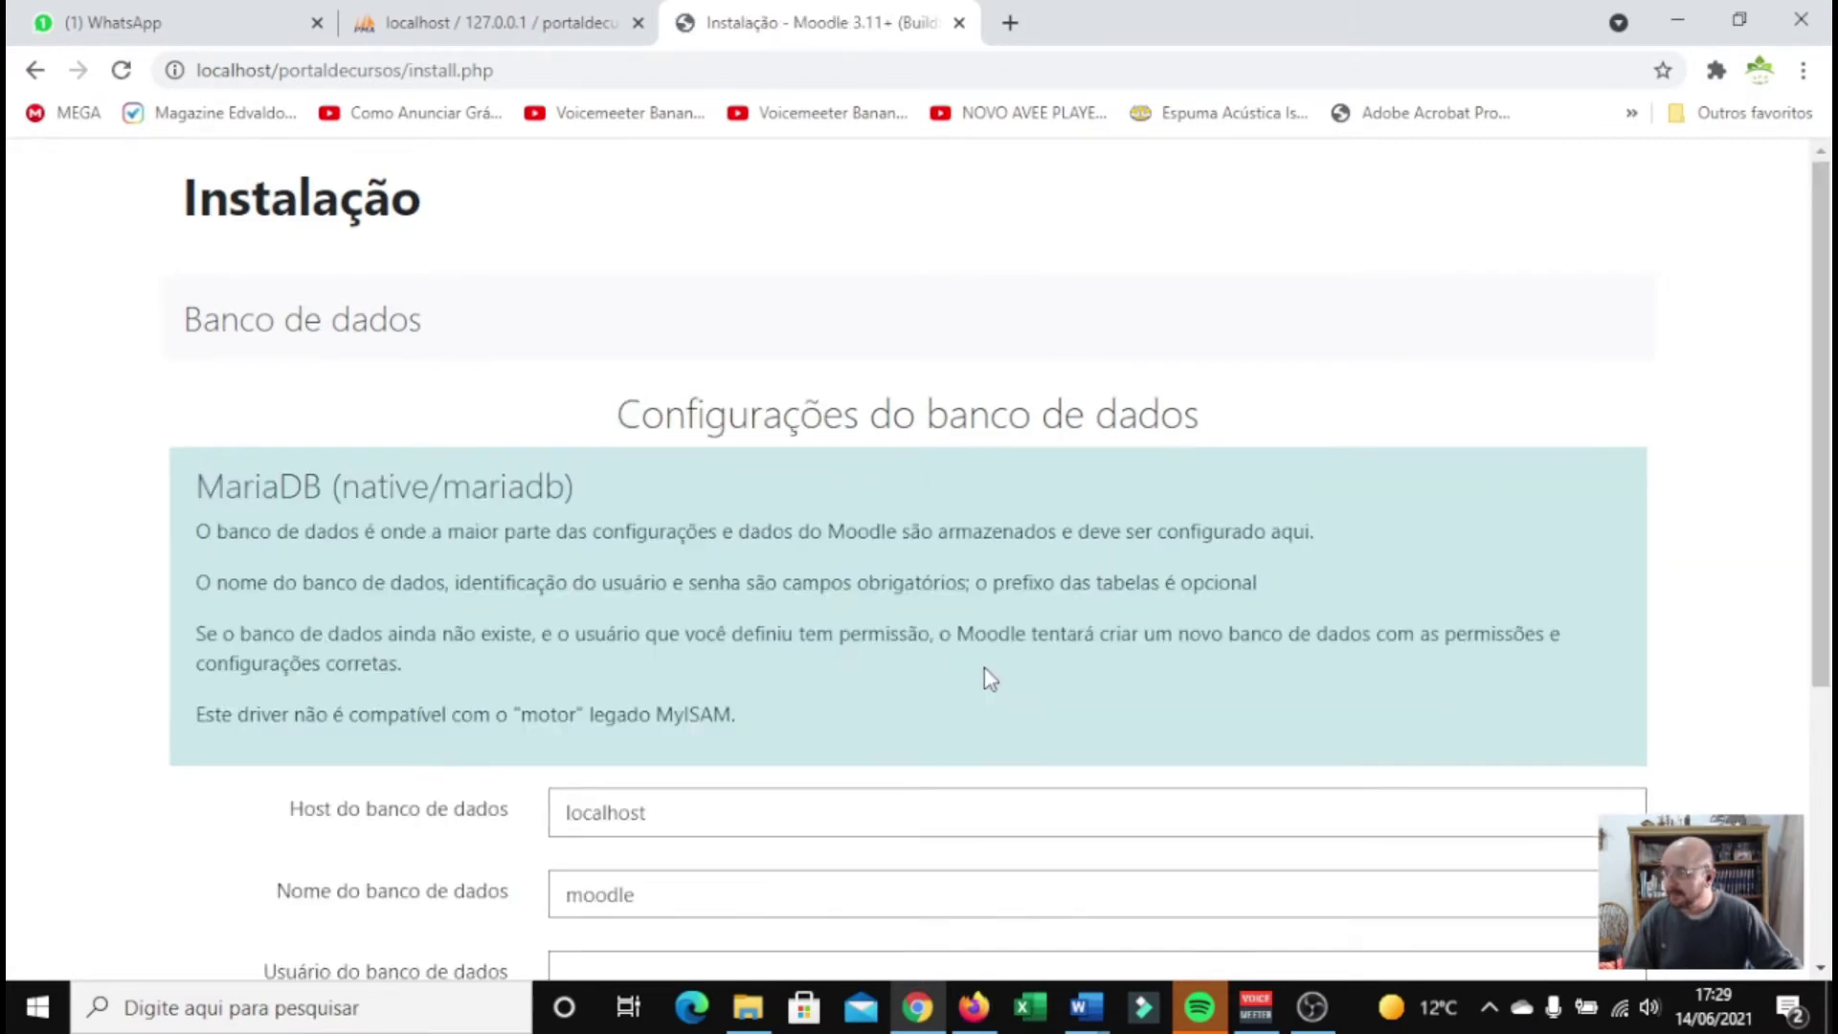
Replace the default database name with portaldecursos
scroll(984, 668, down, 3)
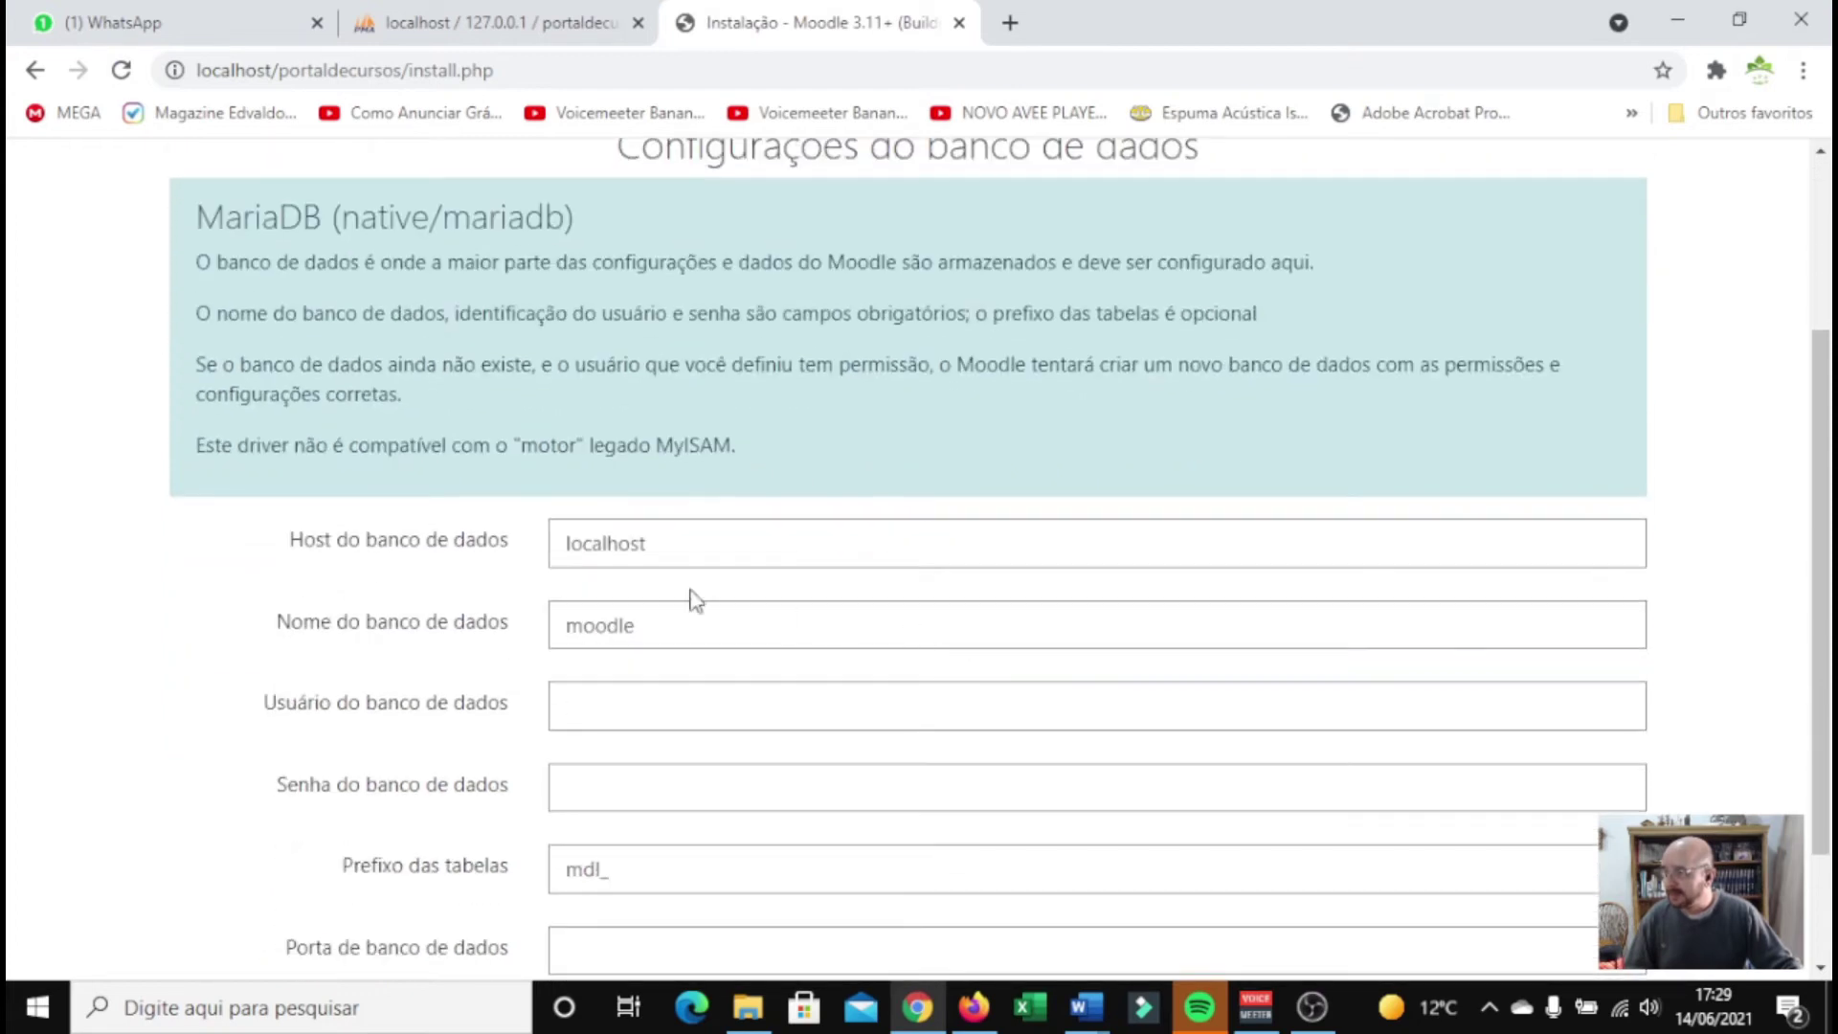
scroll(765, 565, down, 2)
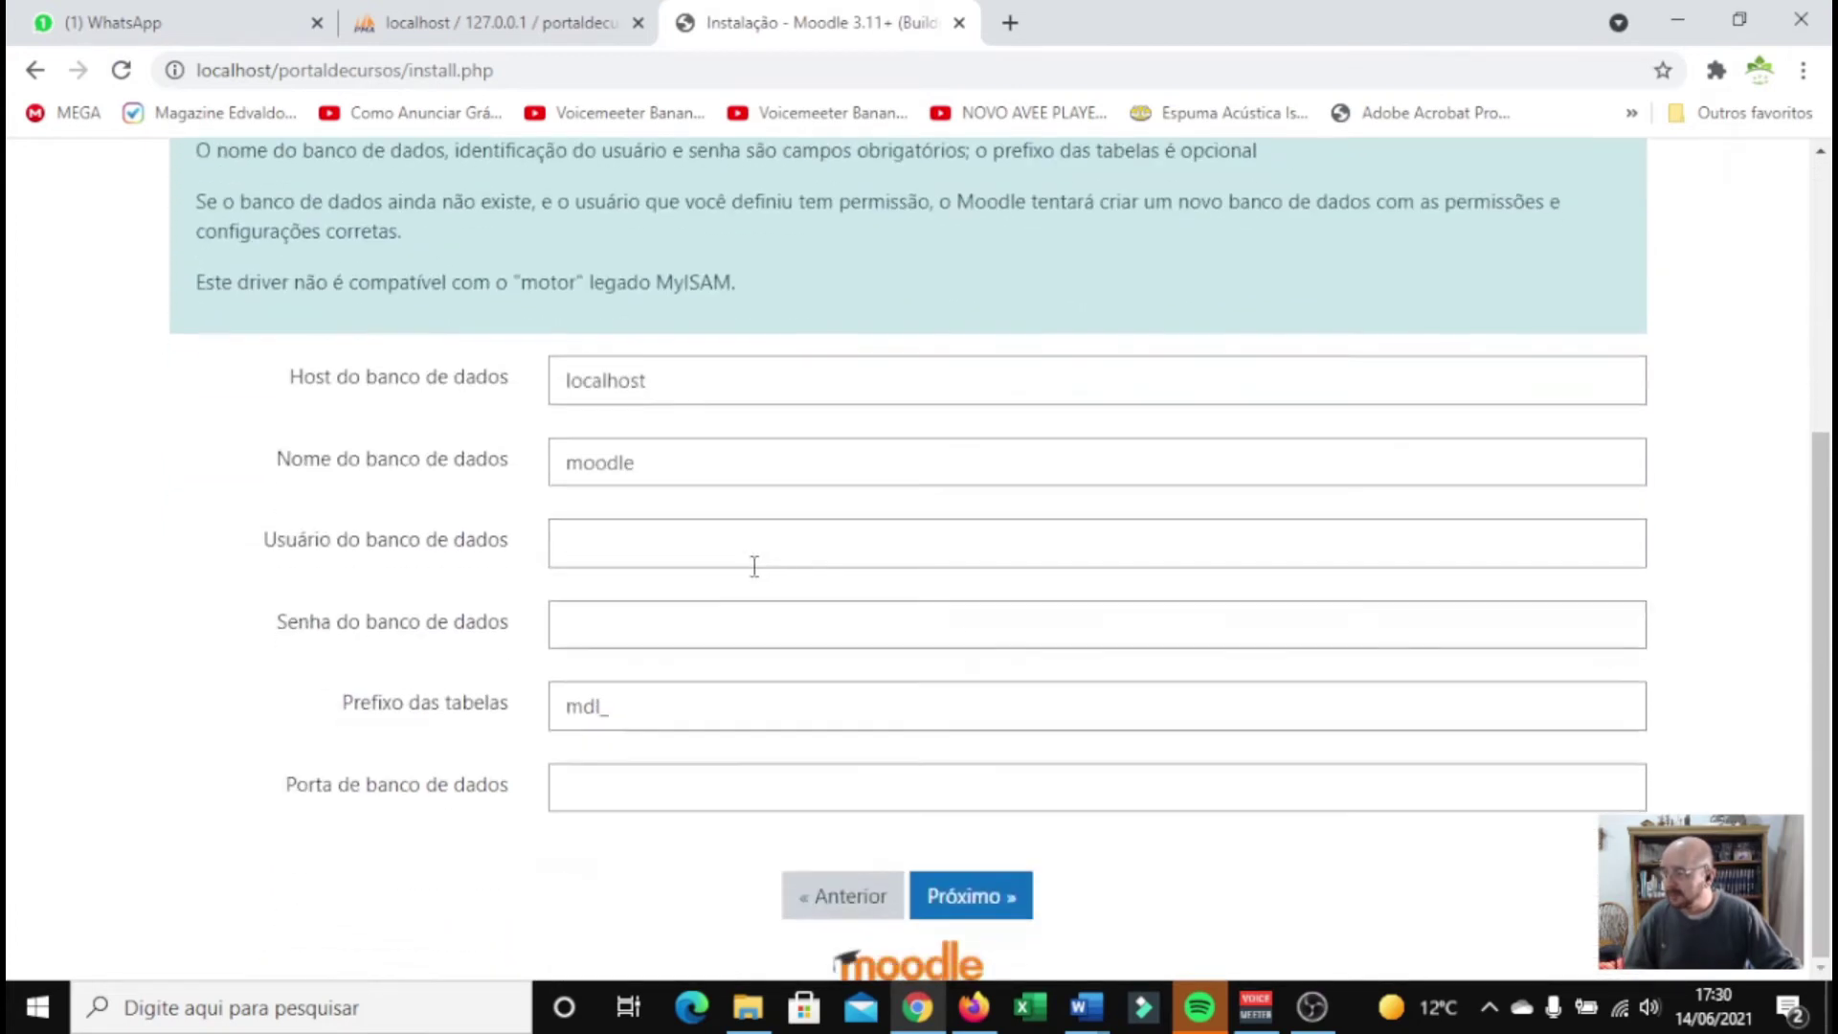
drag(686, 473, 530, 490)
text(portaldecursos)
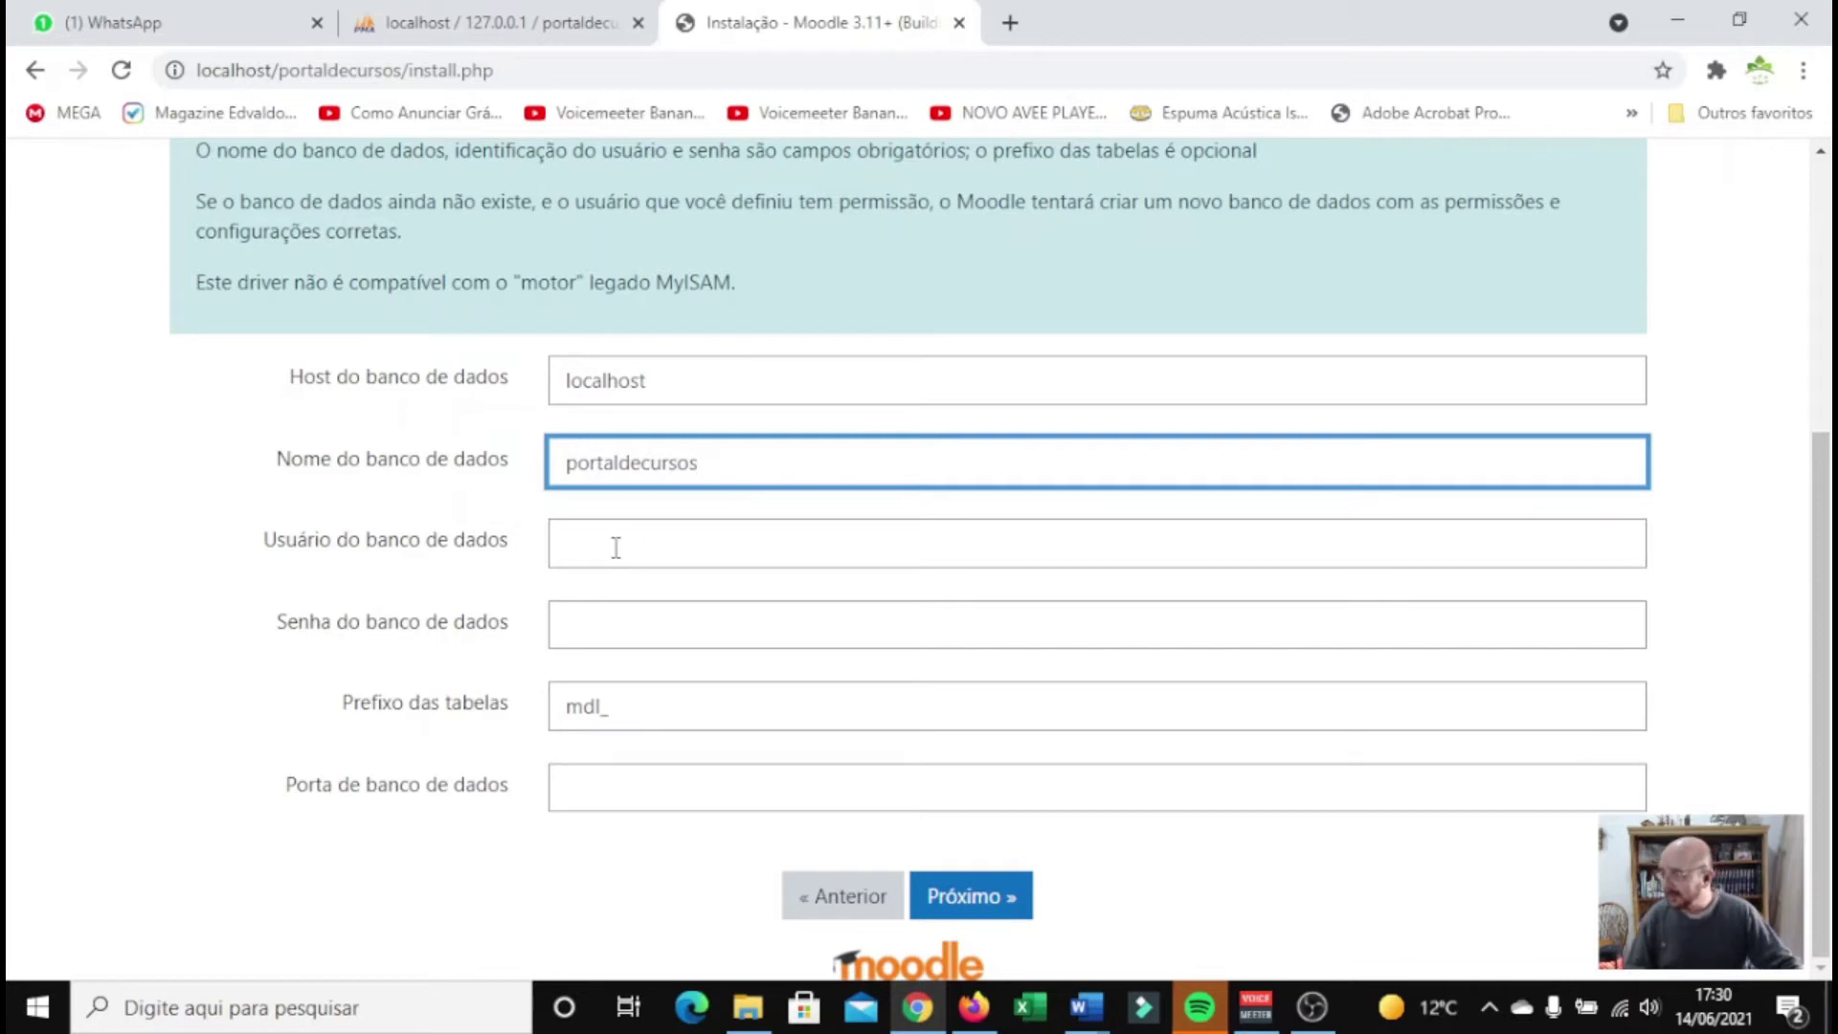
Set database user root with a blank password, keep prefix mdl_, and submit
click(616, 548)
click(643, 506)
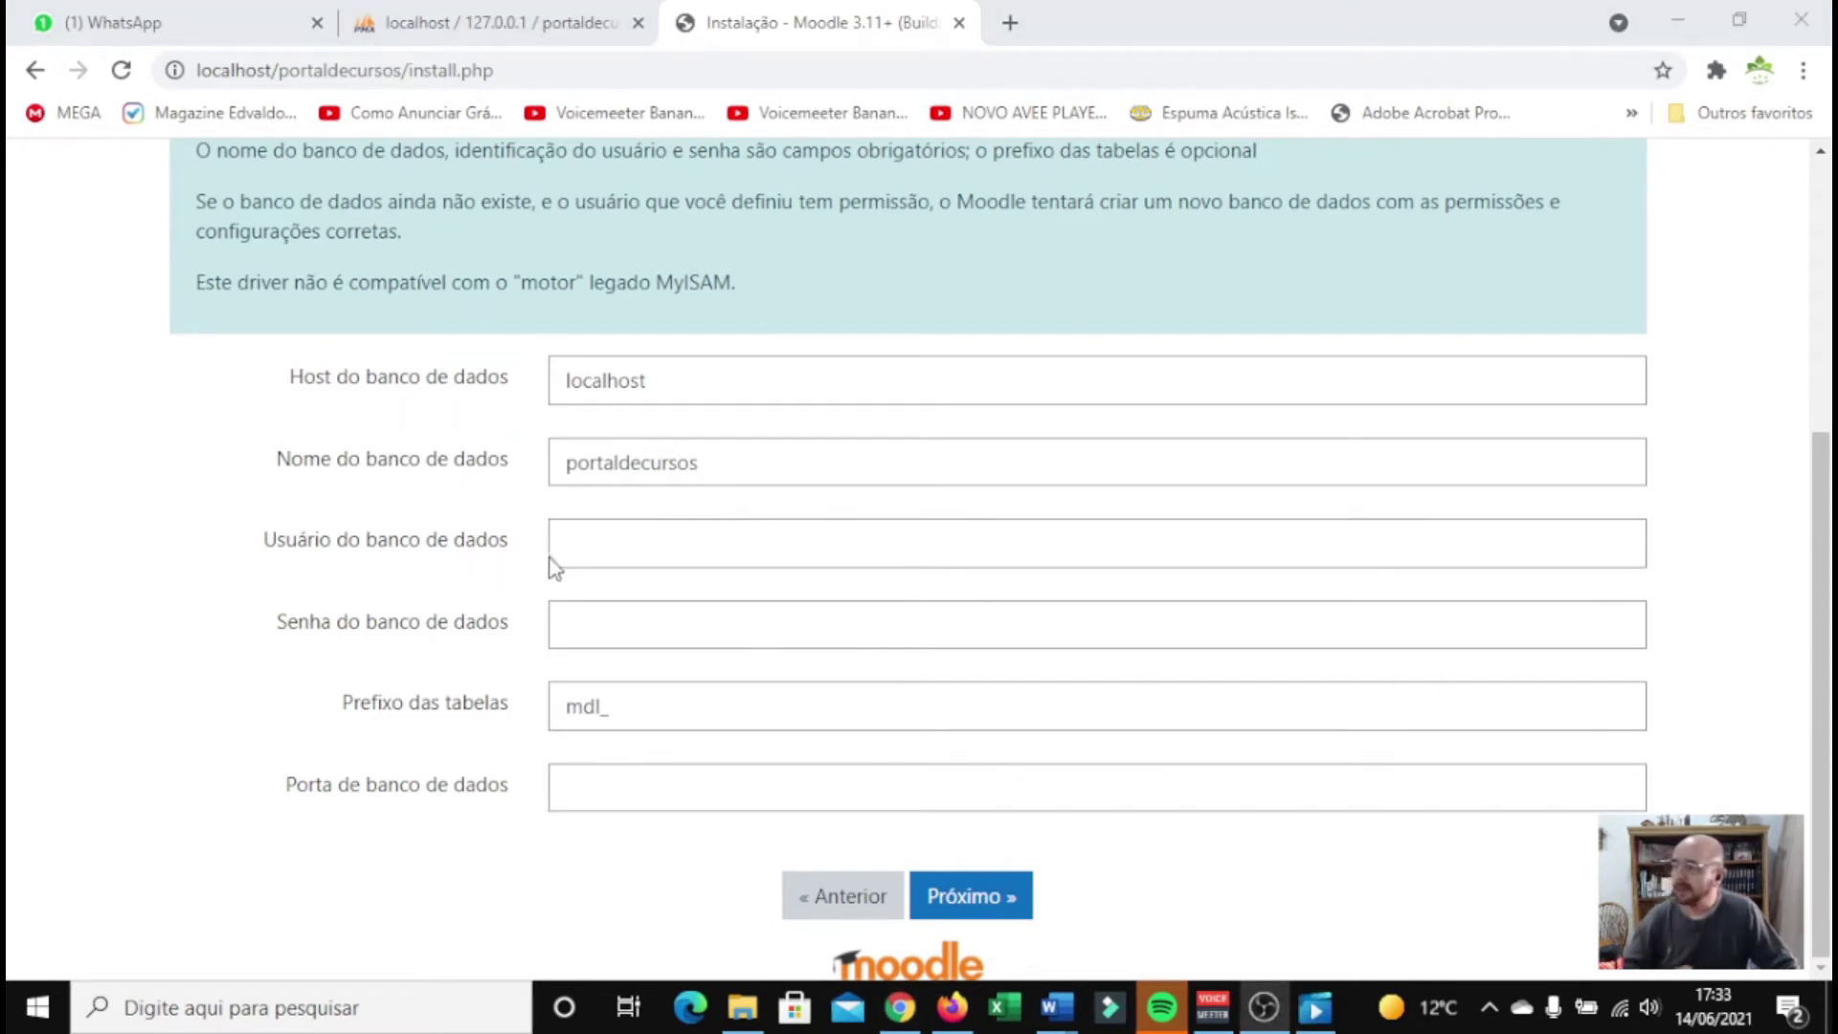
click(567, 552)
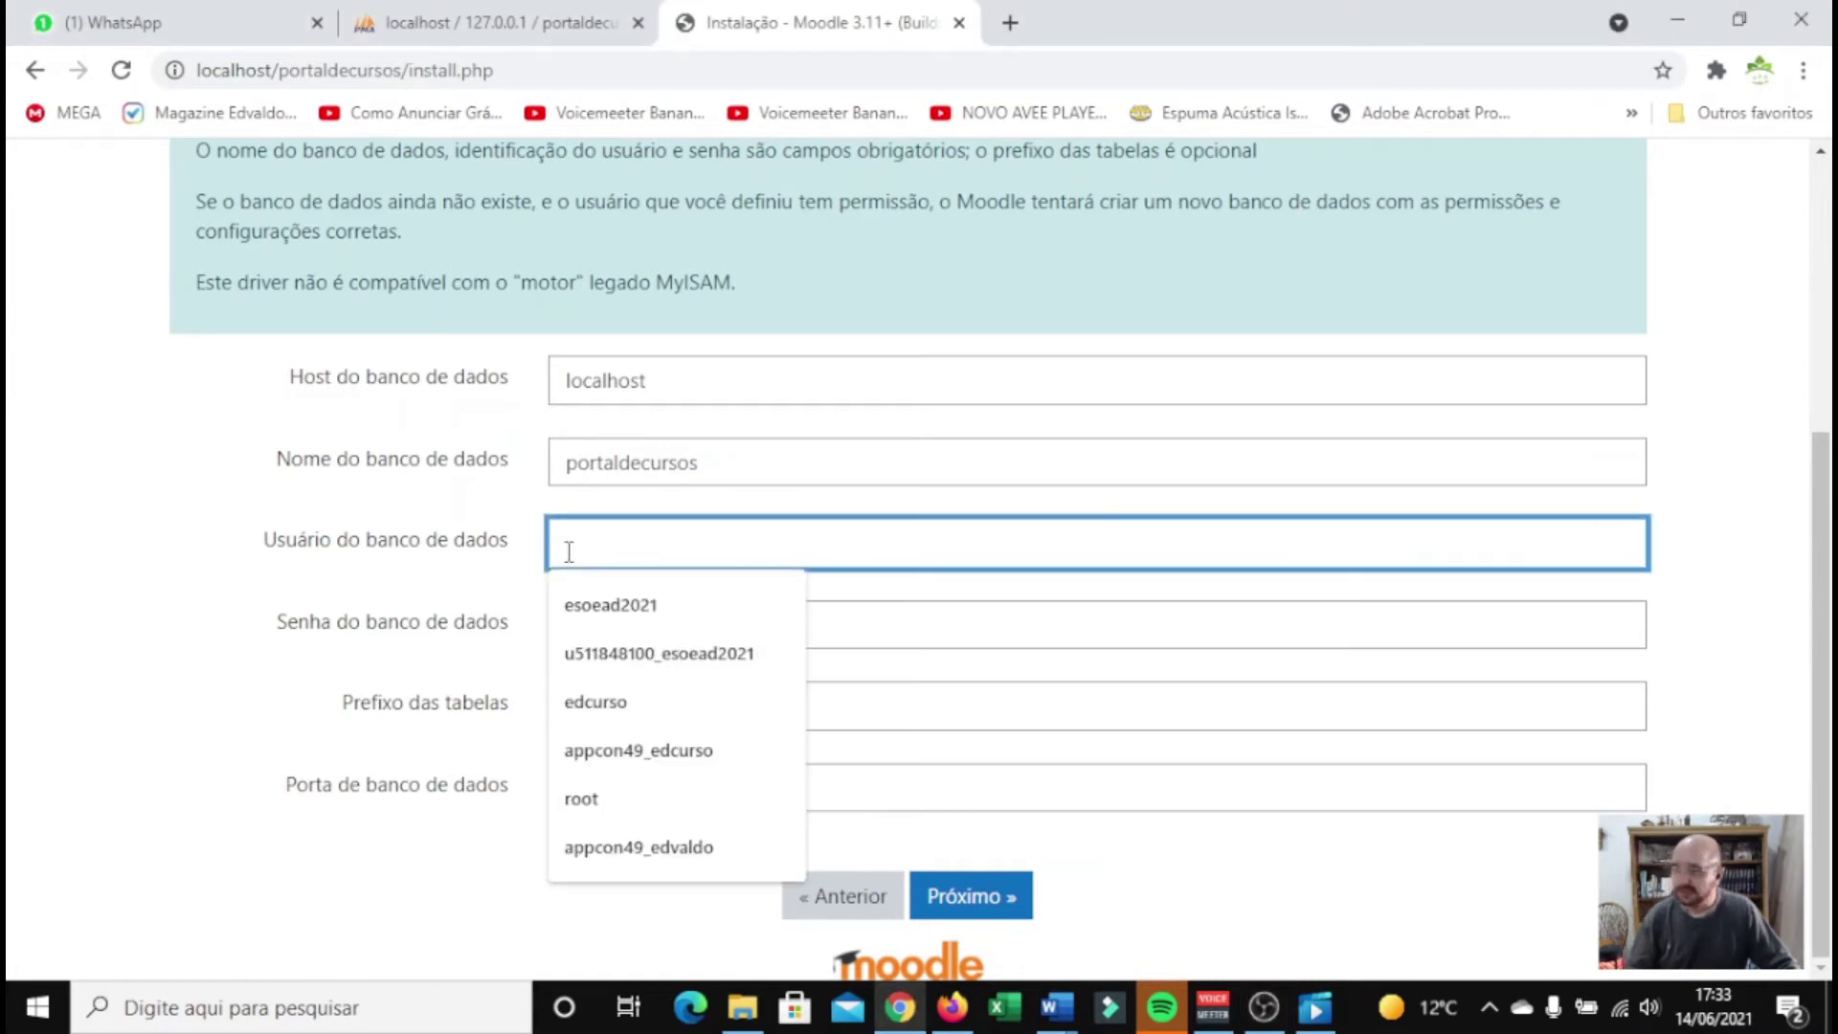
text(root)
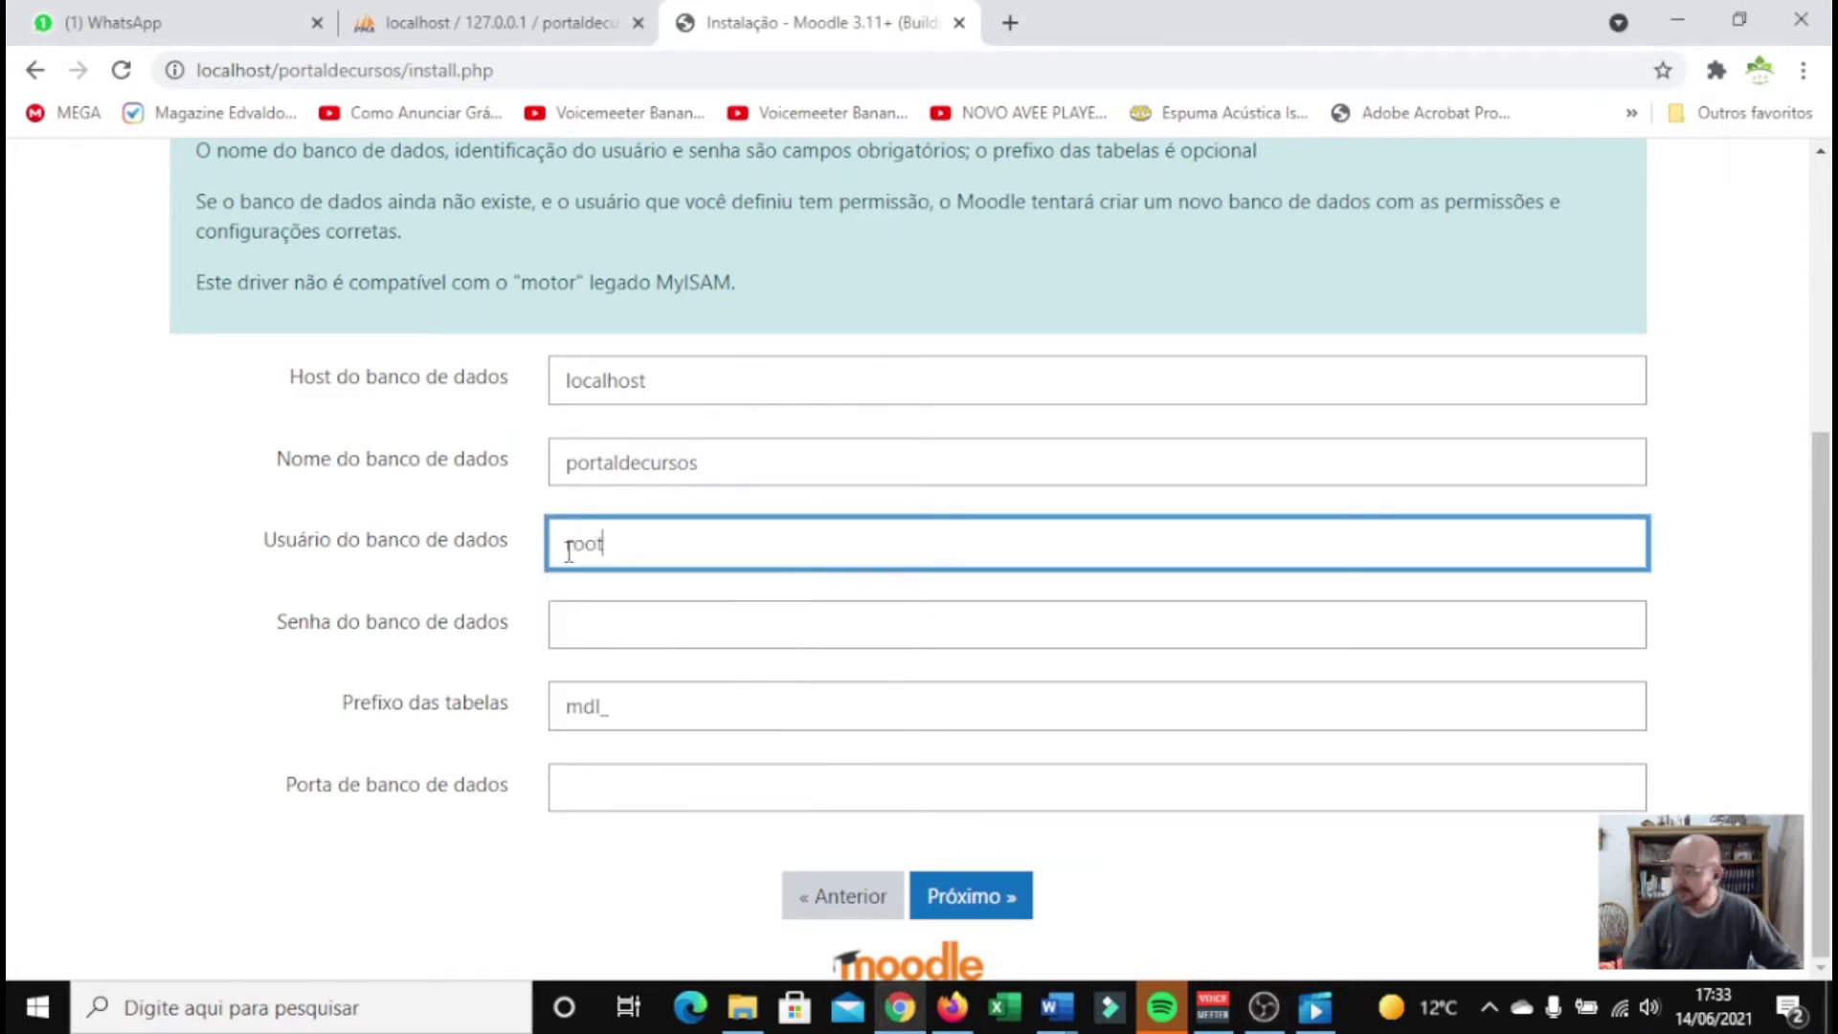
click(623, 609)
click(695, 586)
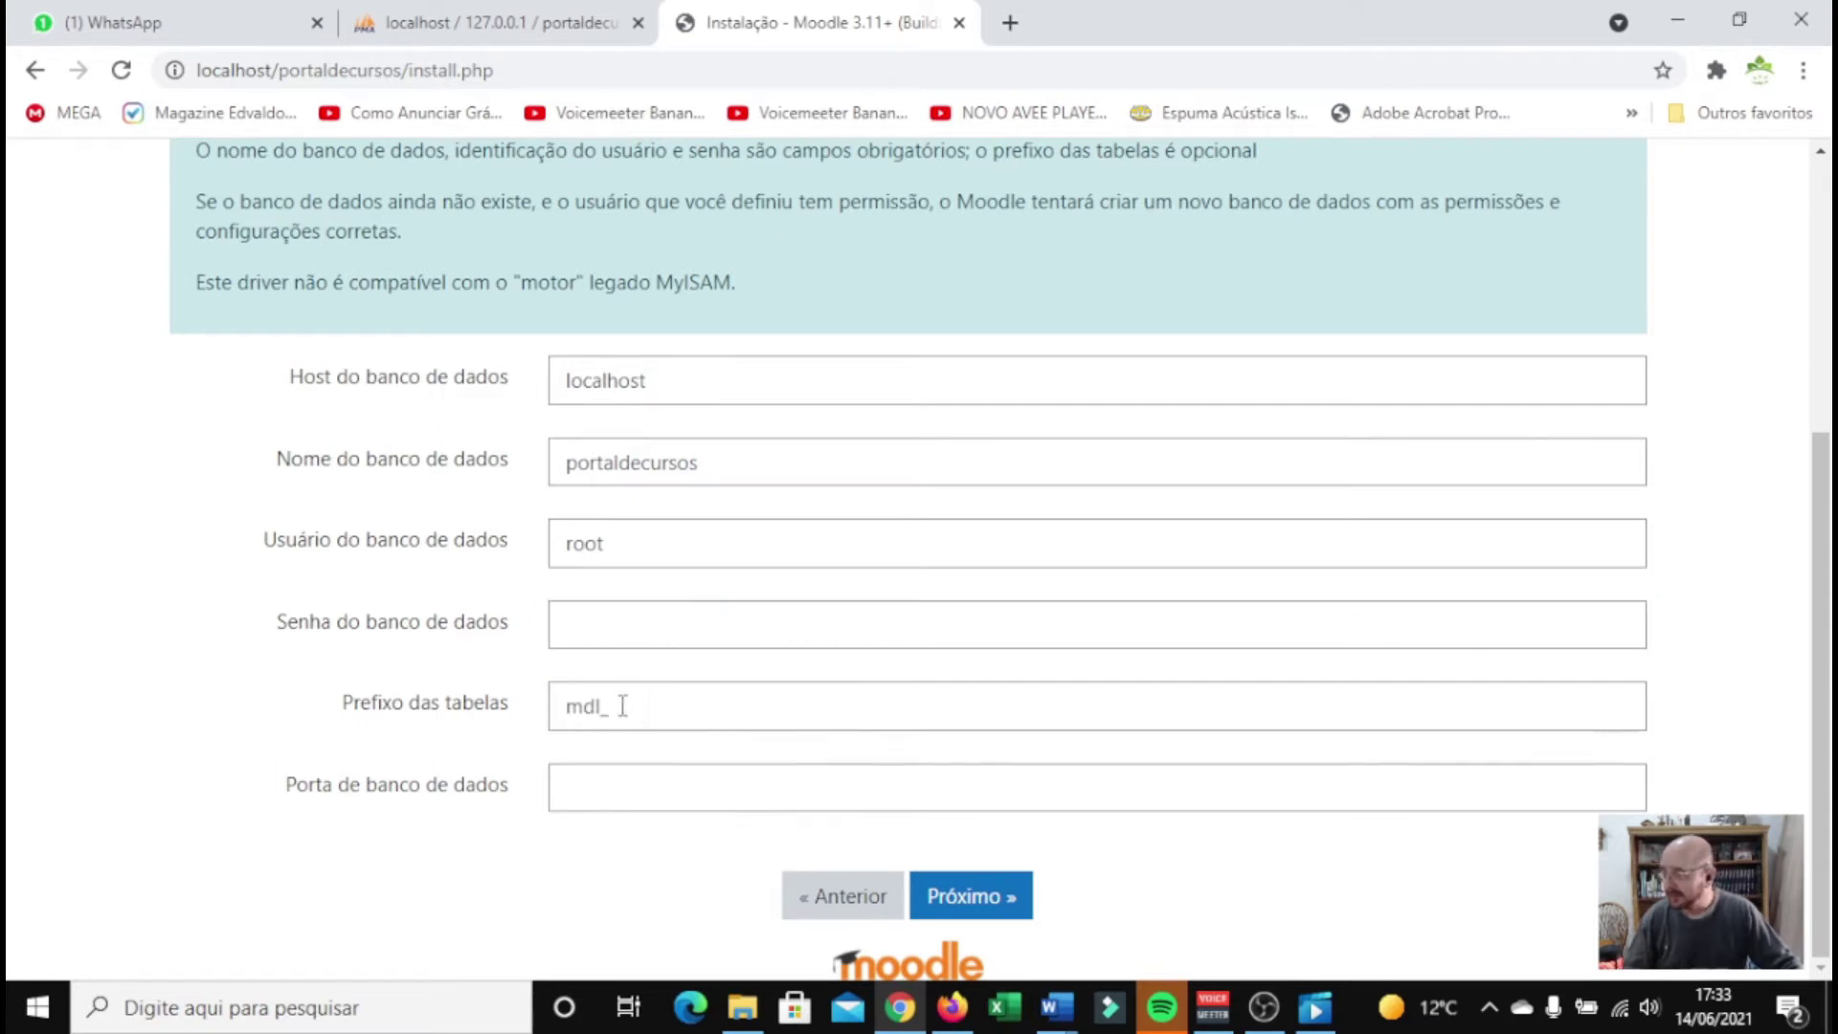
drag(620, 705, 561, 706)
click(655, 705)
click(698, 671)
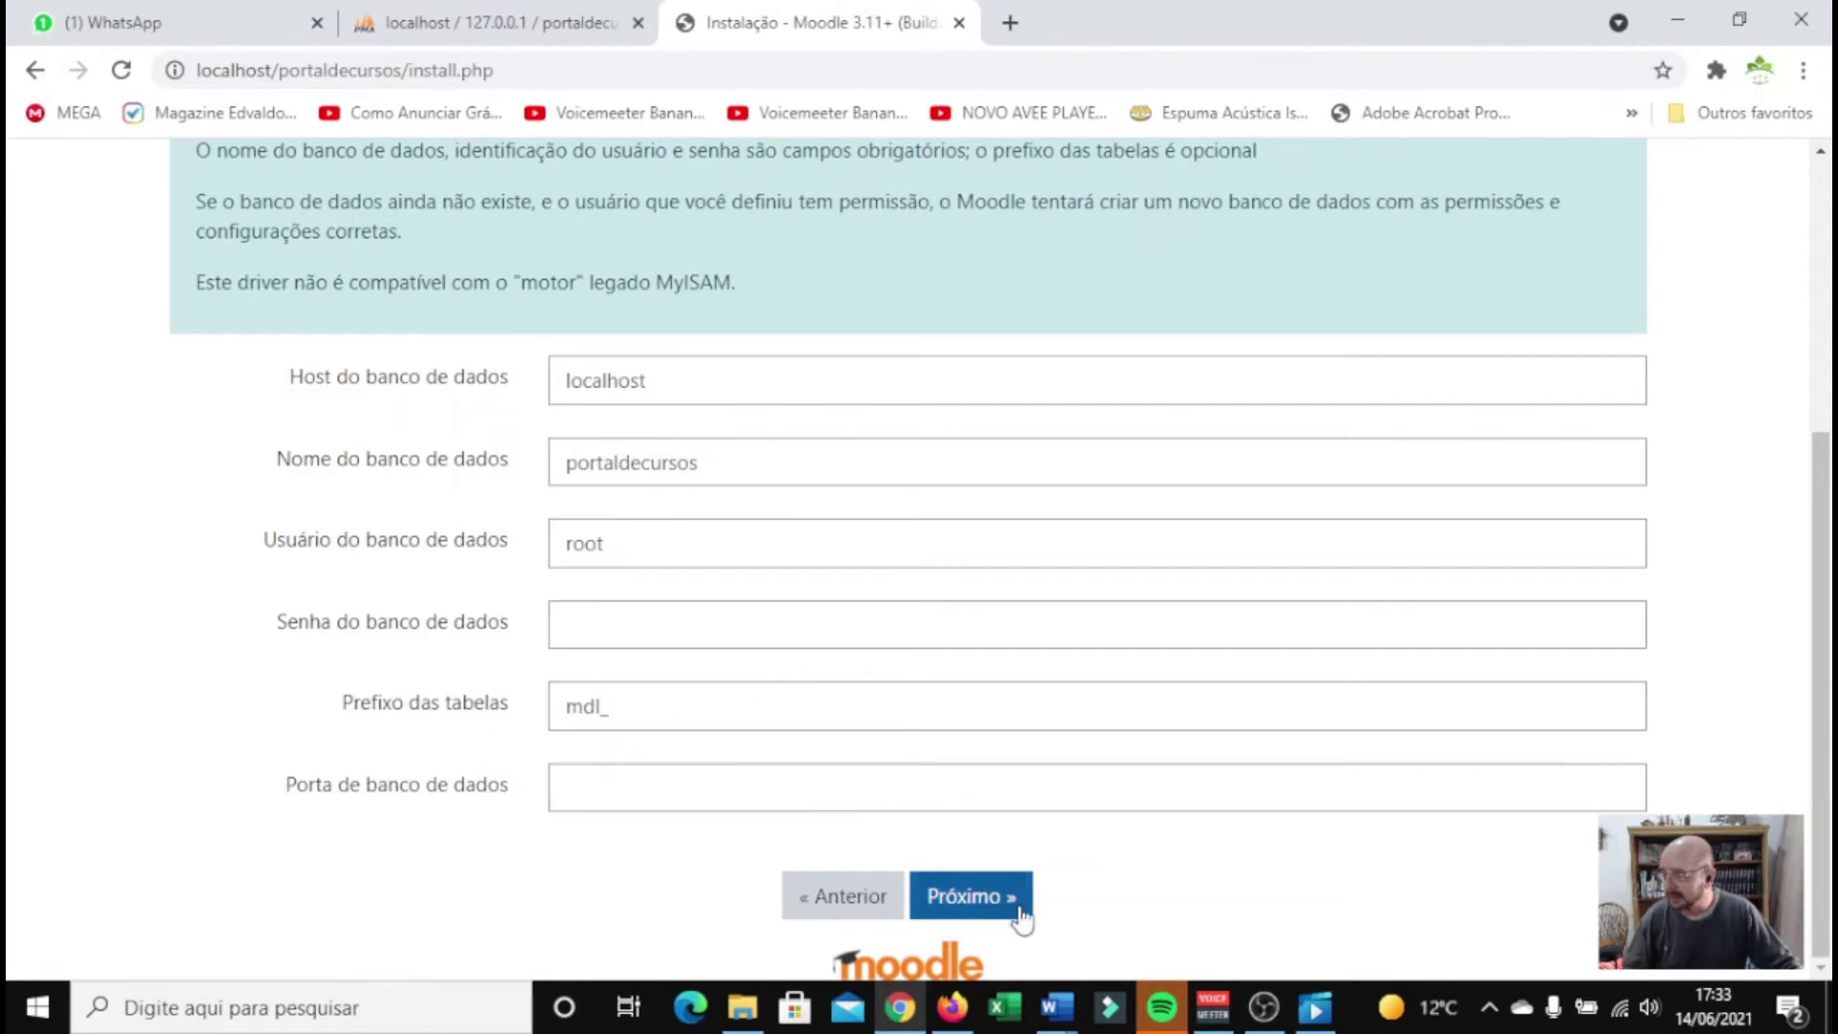
click(971, 903)
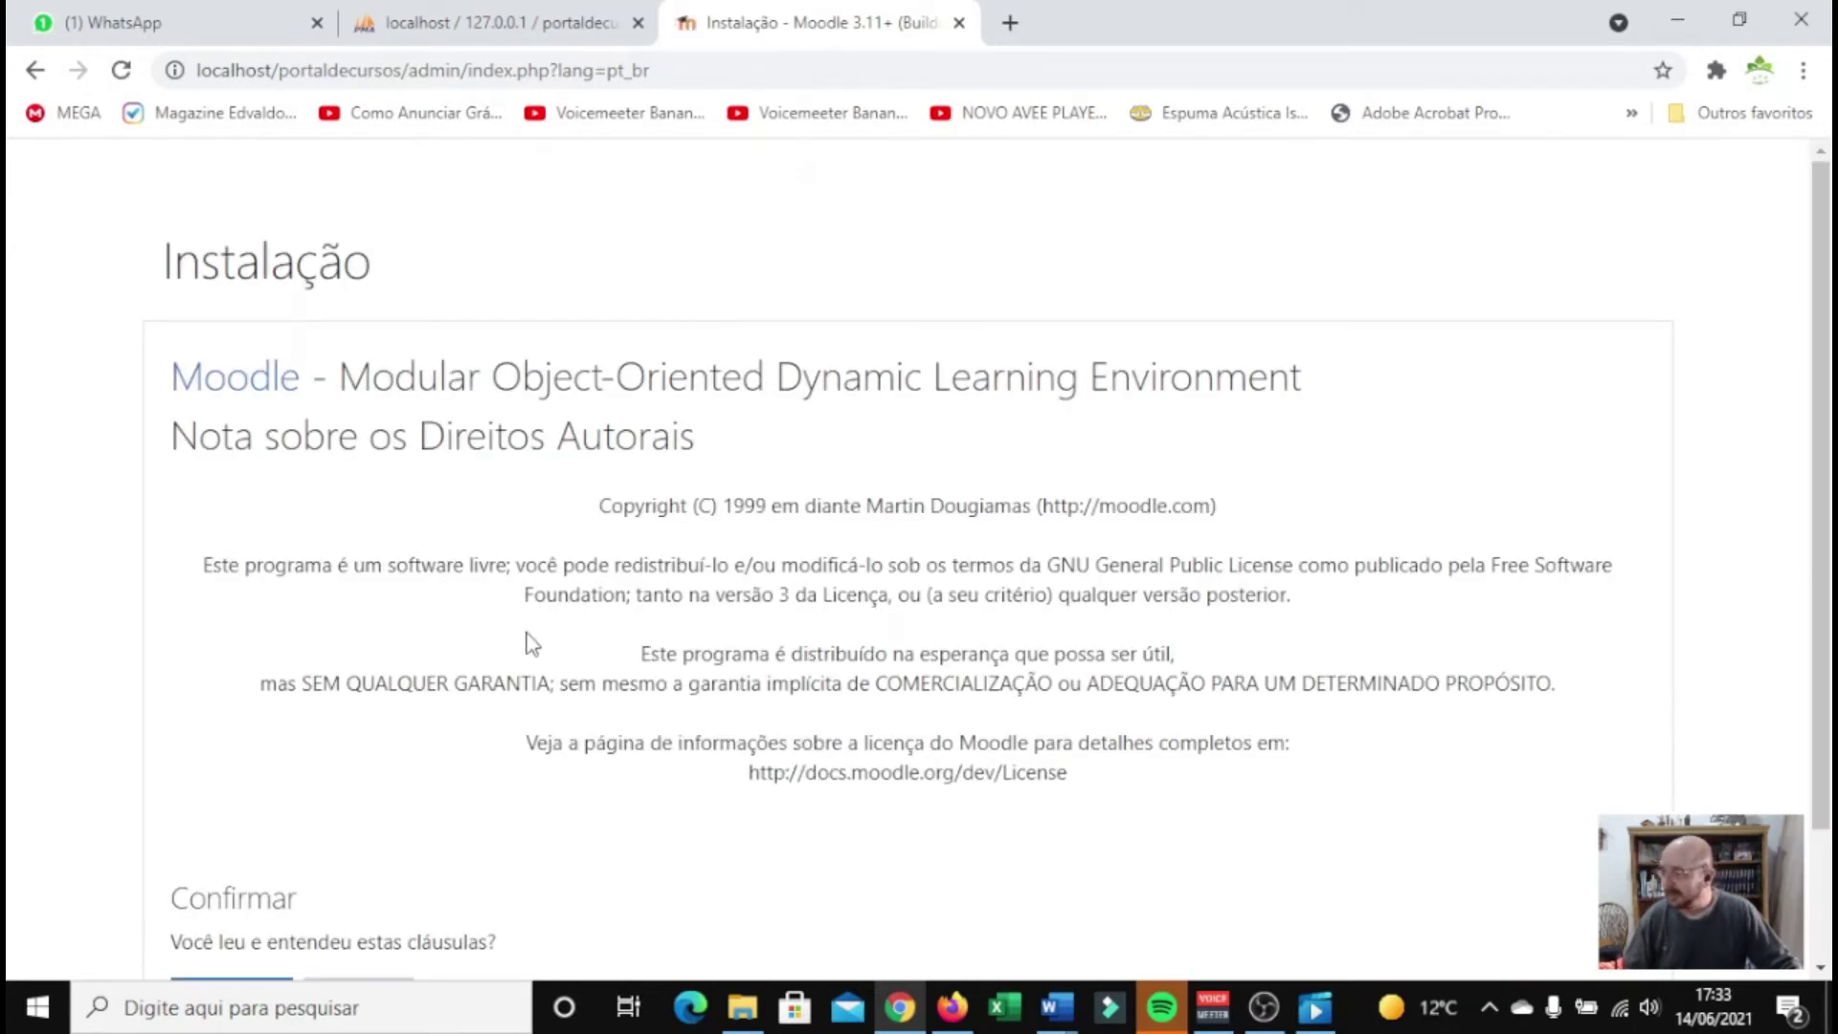
Accept the Moodle copyright notice with Continuar
scroll(531, 644, down, 2)
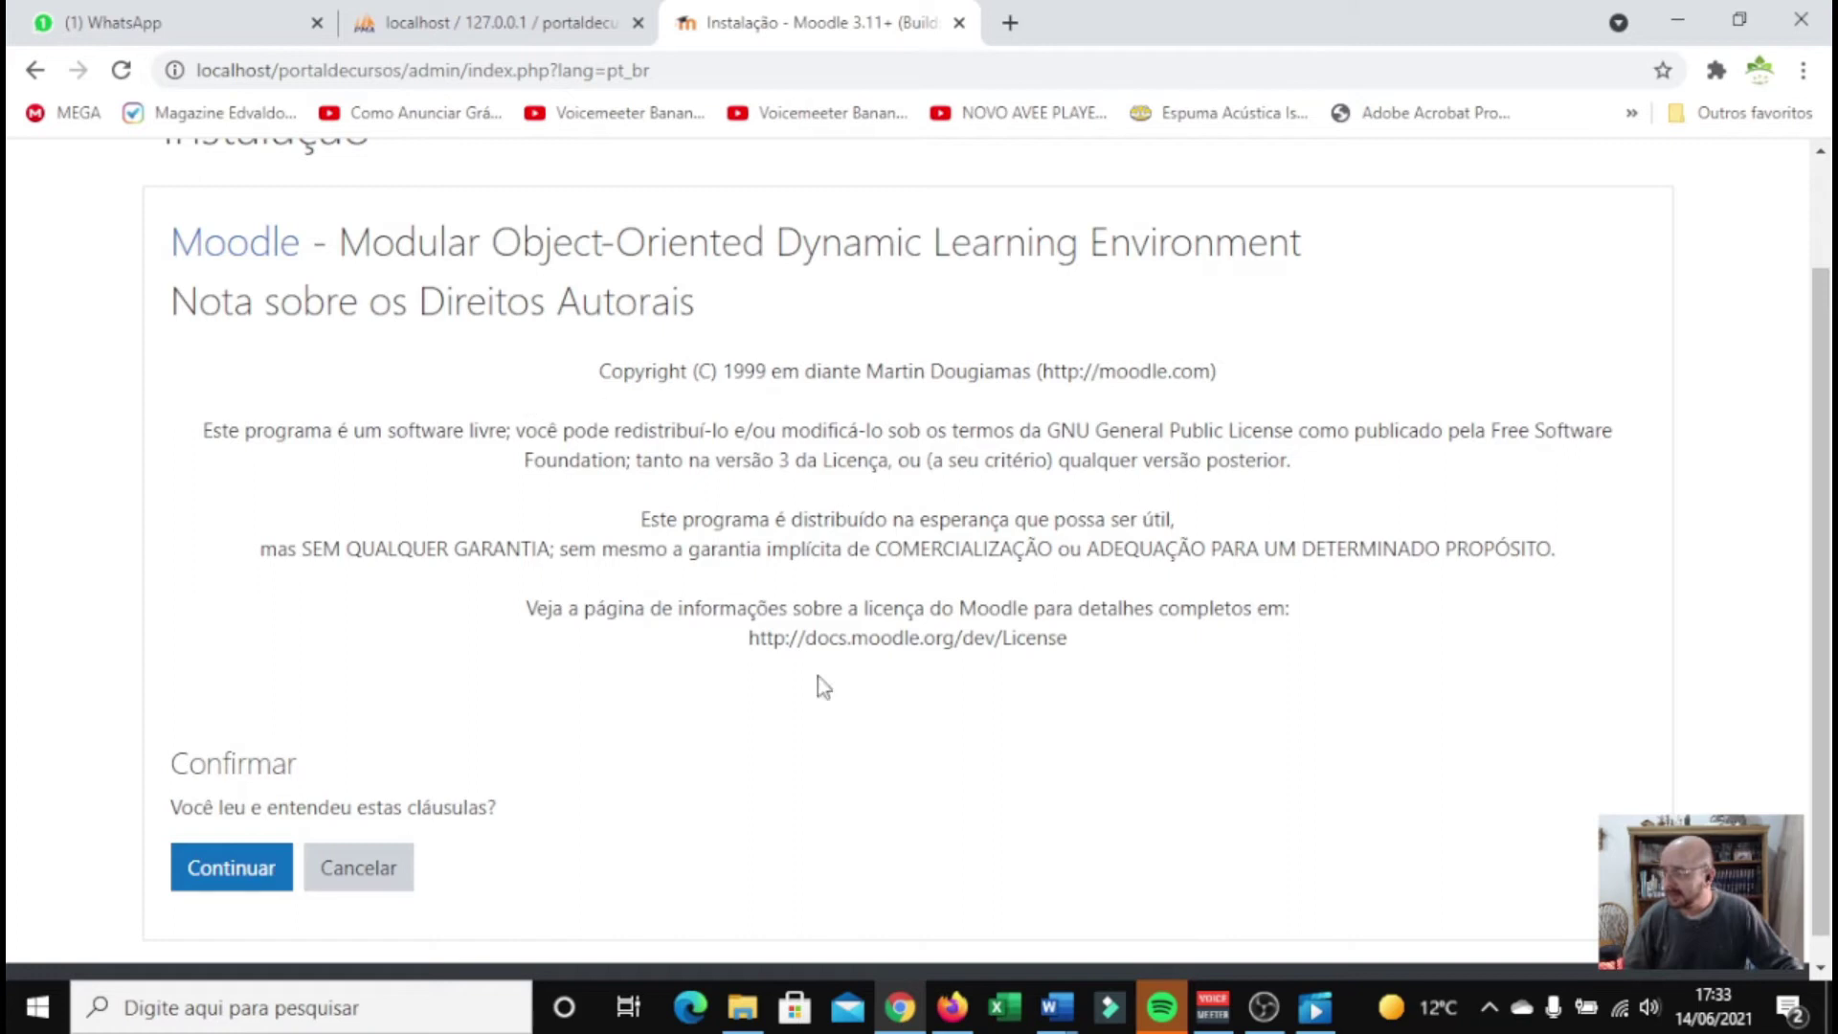
click(252, 879)
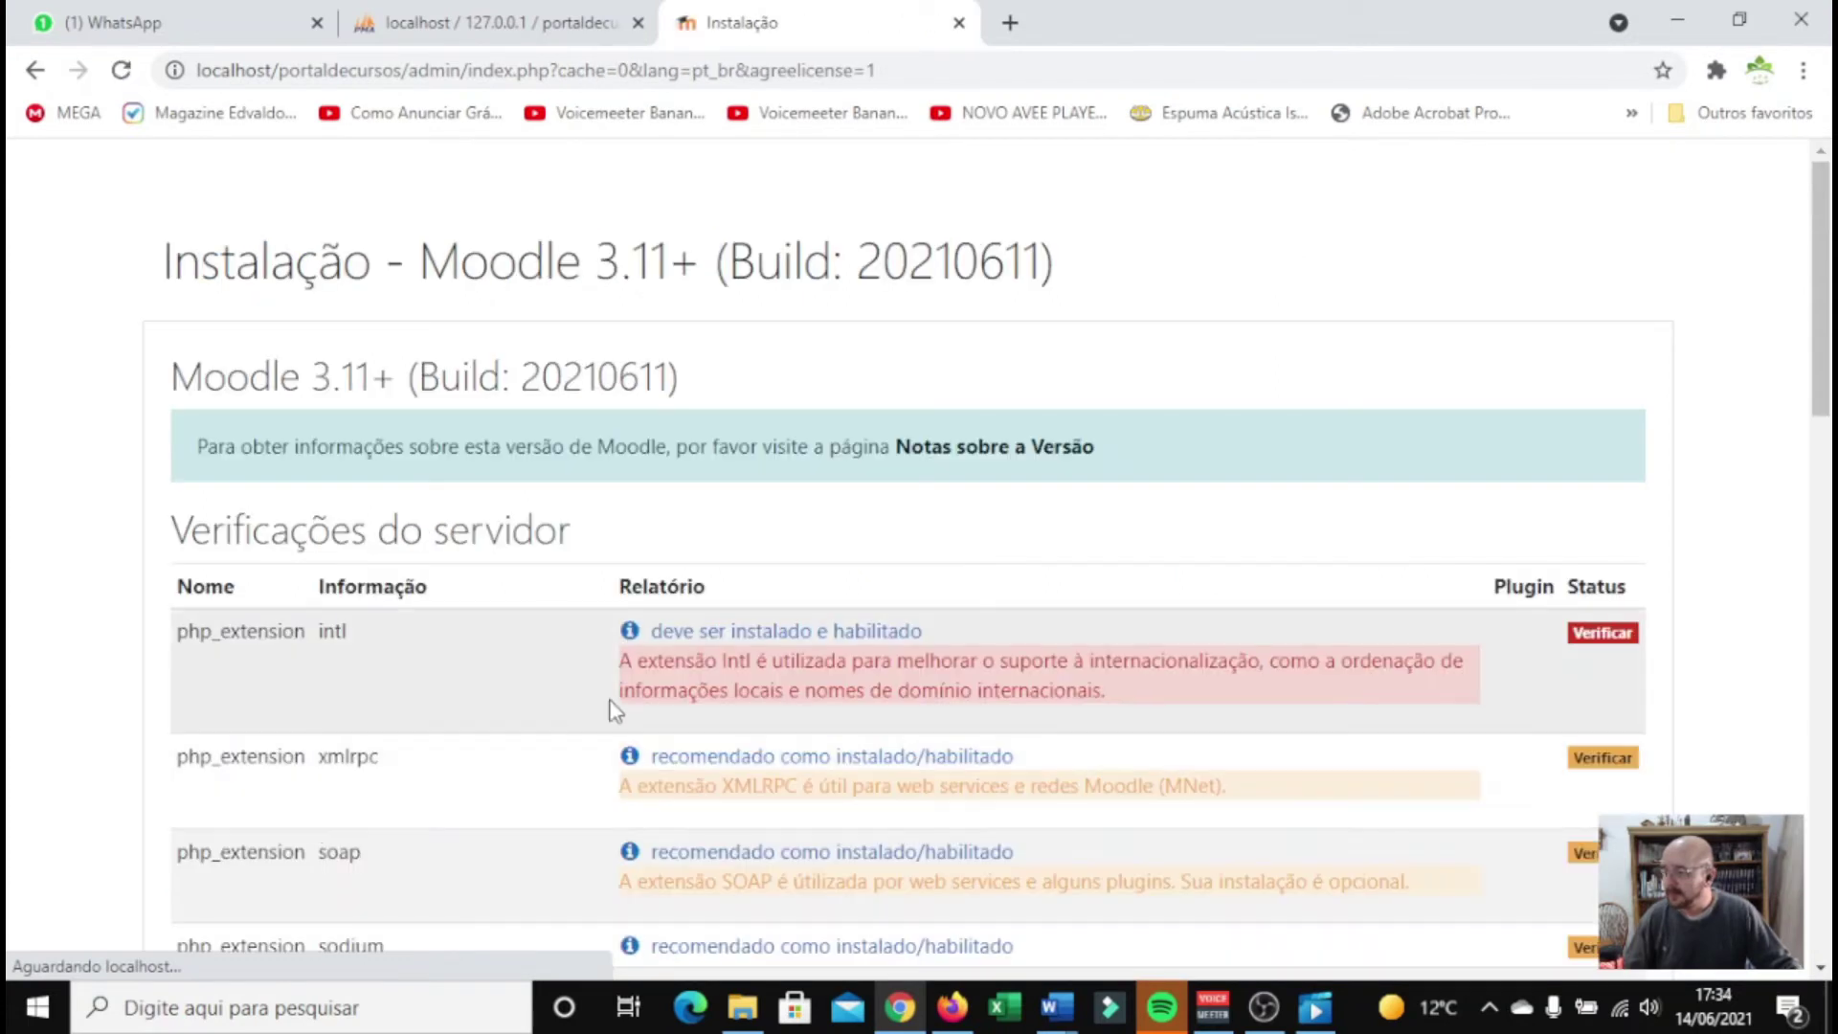
scroll(922, 595, down, 3)
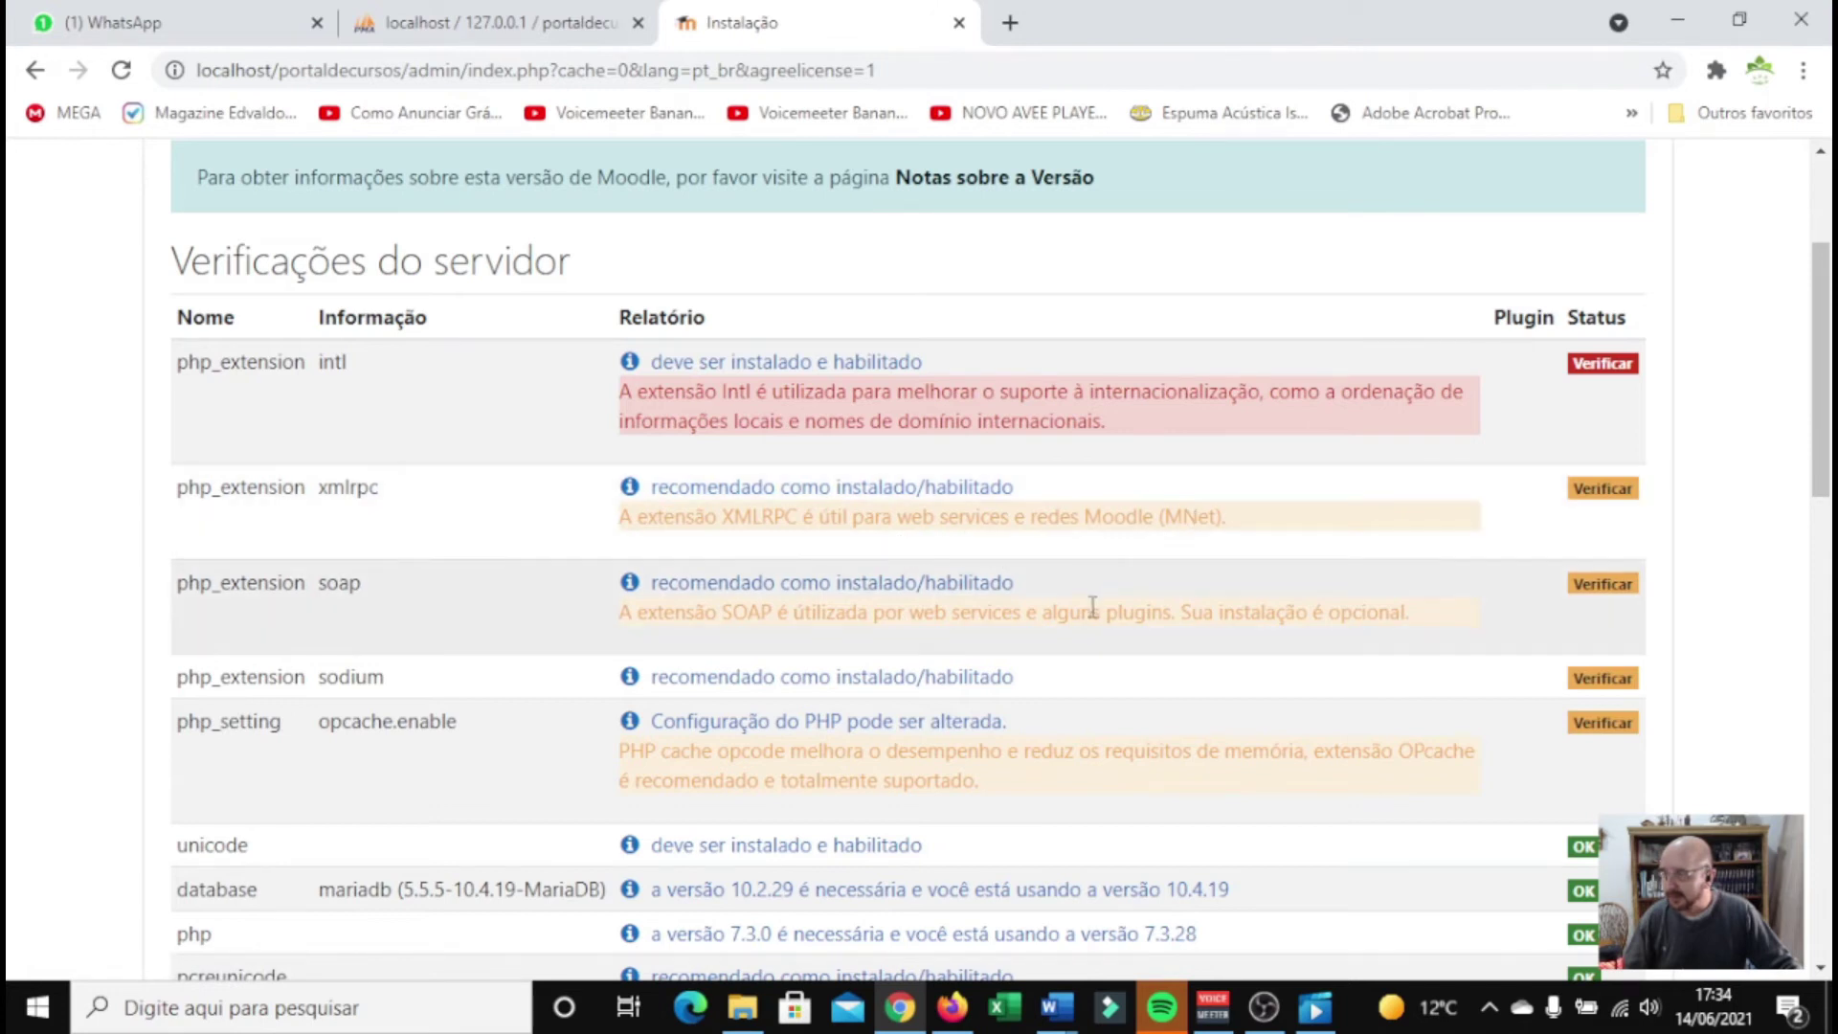
scroll(1140, 713, down, 4)
scroll(1146, 720, down, 8)
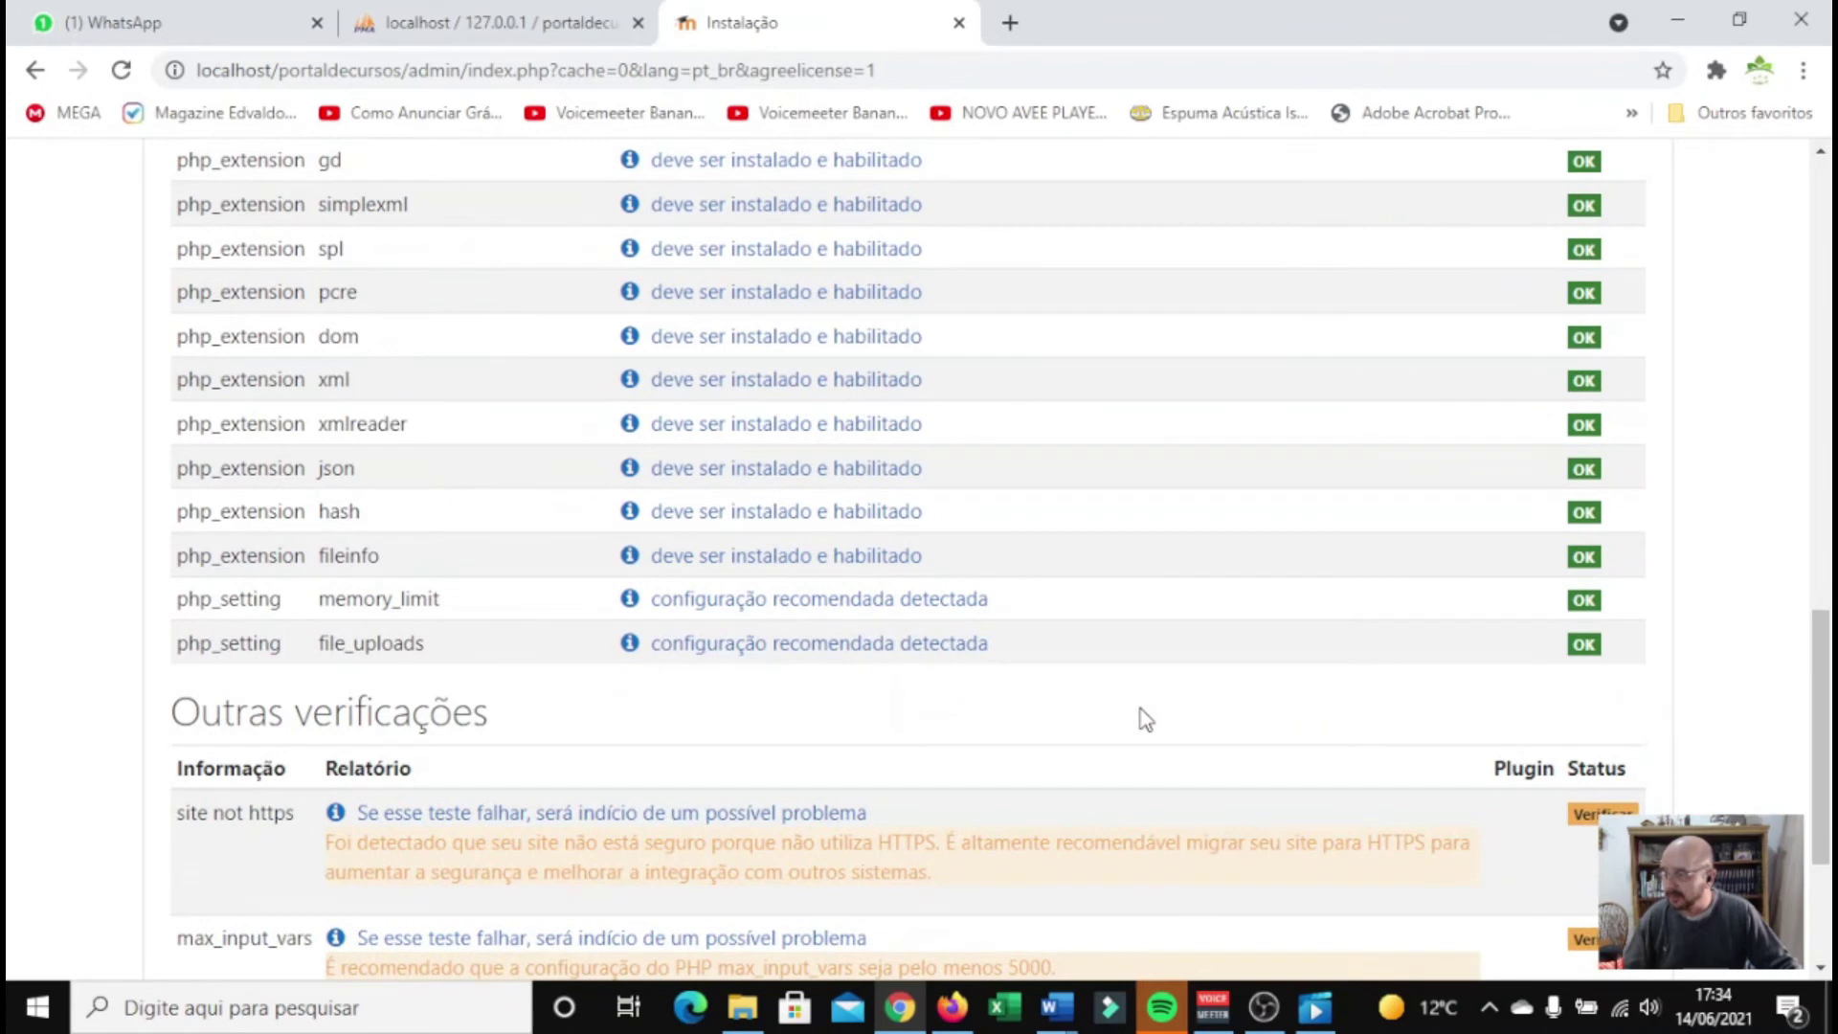
scroll(1146, 719, down, 3)
scroll(1144, 716, up, 9)
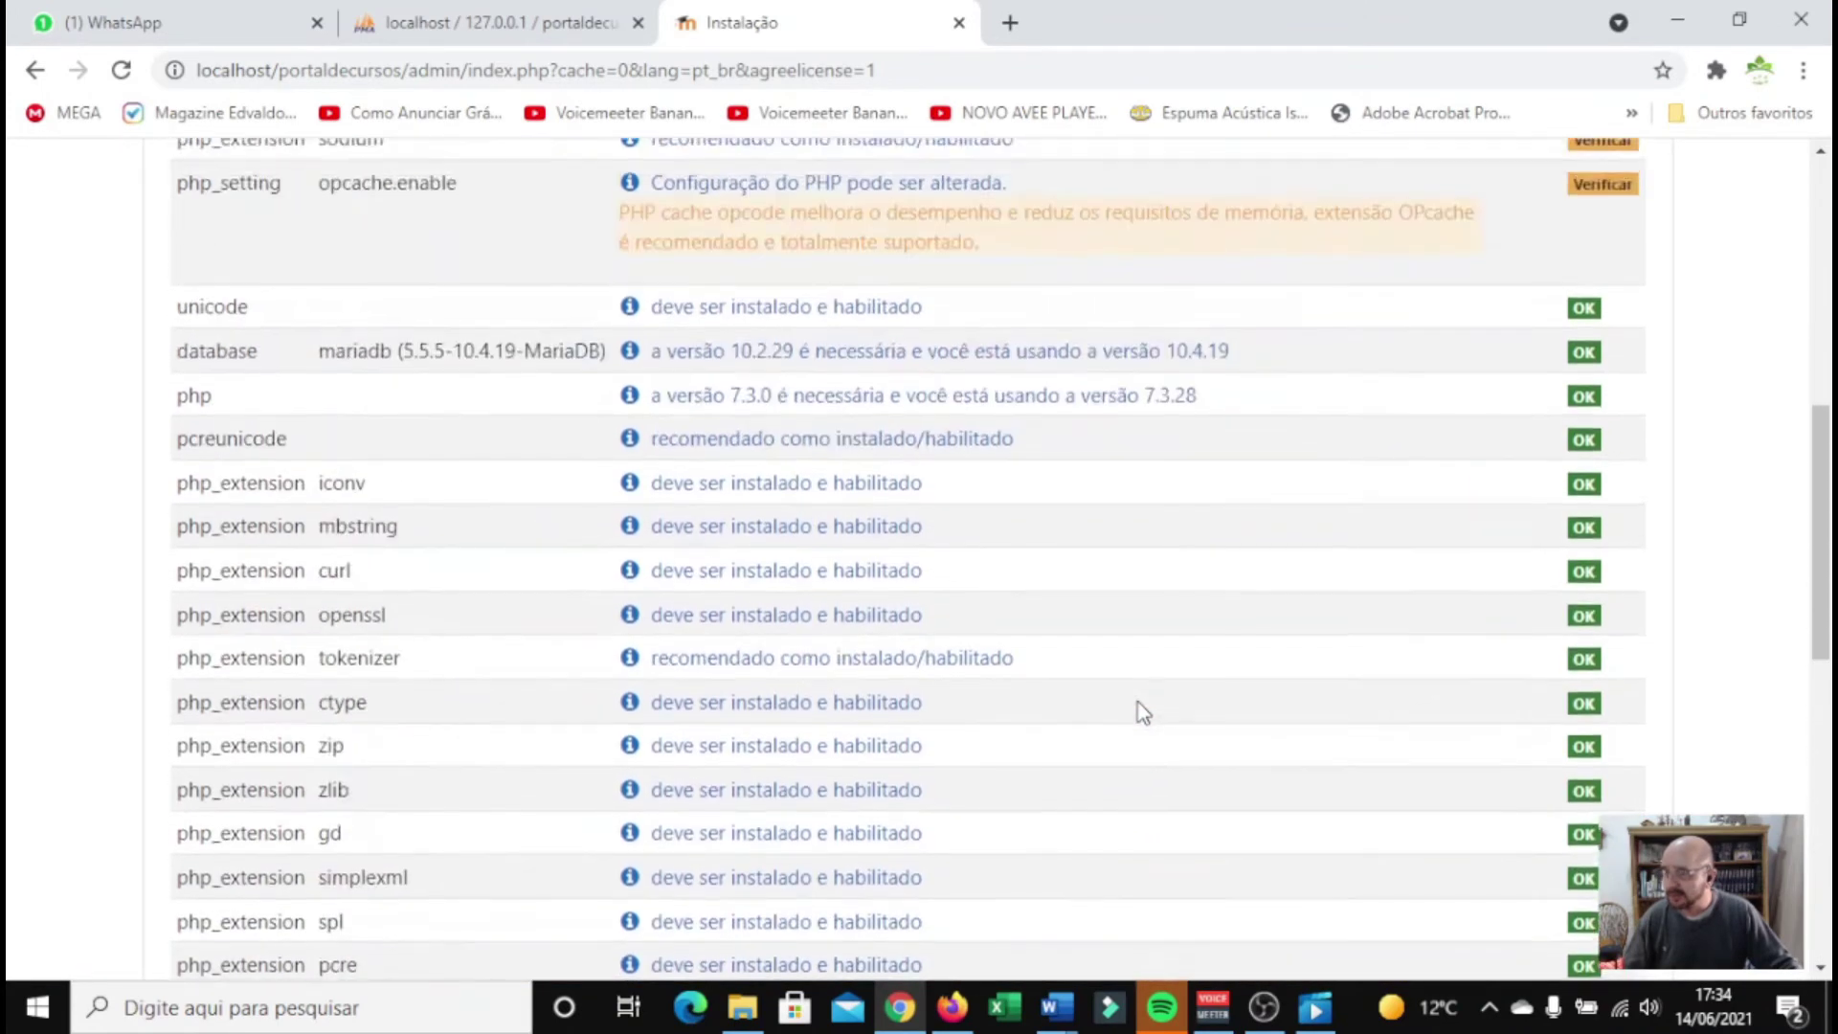
scroll(1142, 713, up, 5)
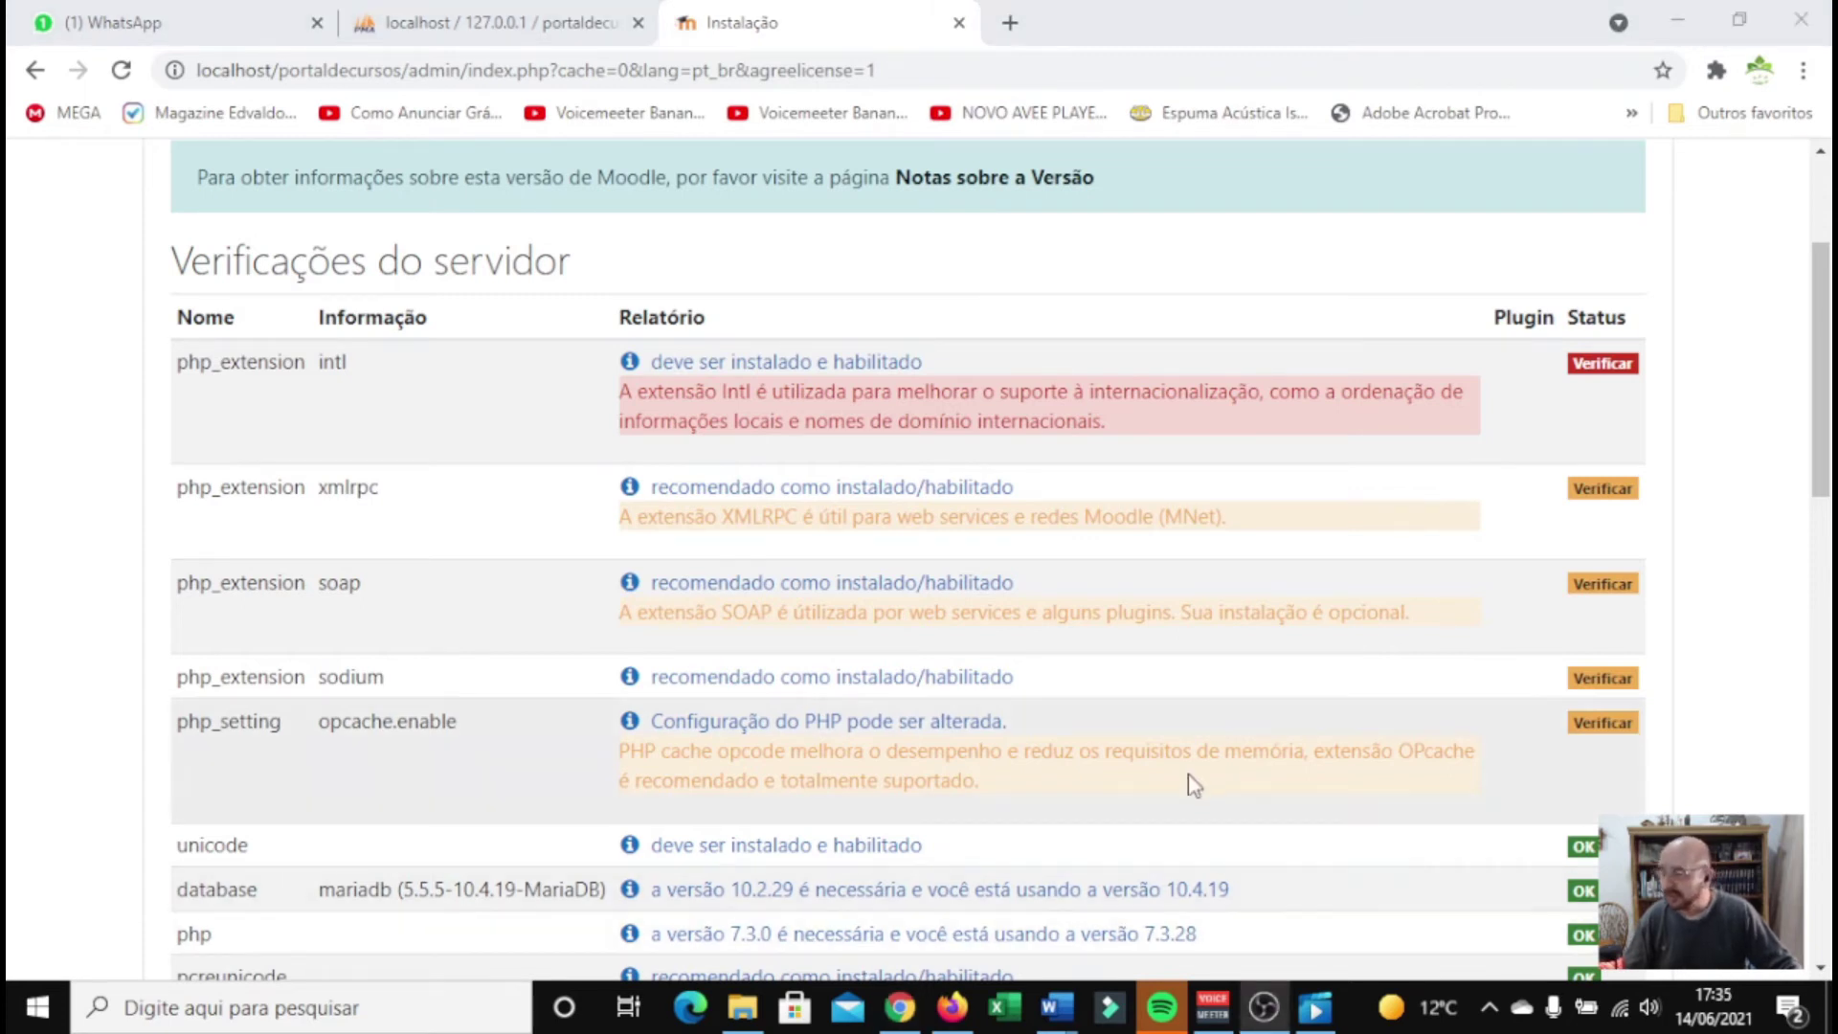
Open php.ini in Notepad through XAMPP's Apache Config menu
click(1491, 1005)
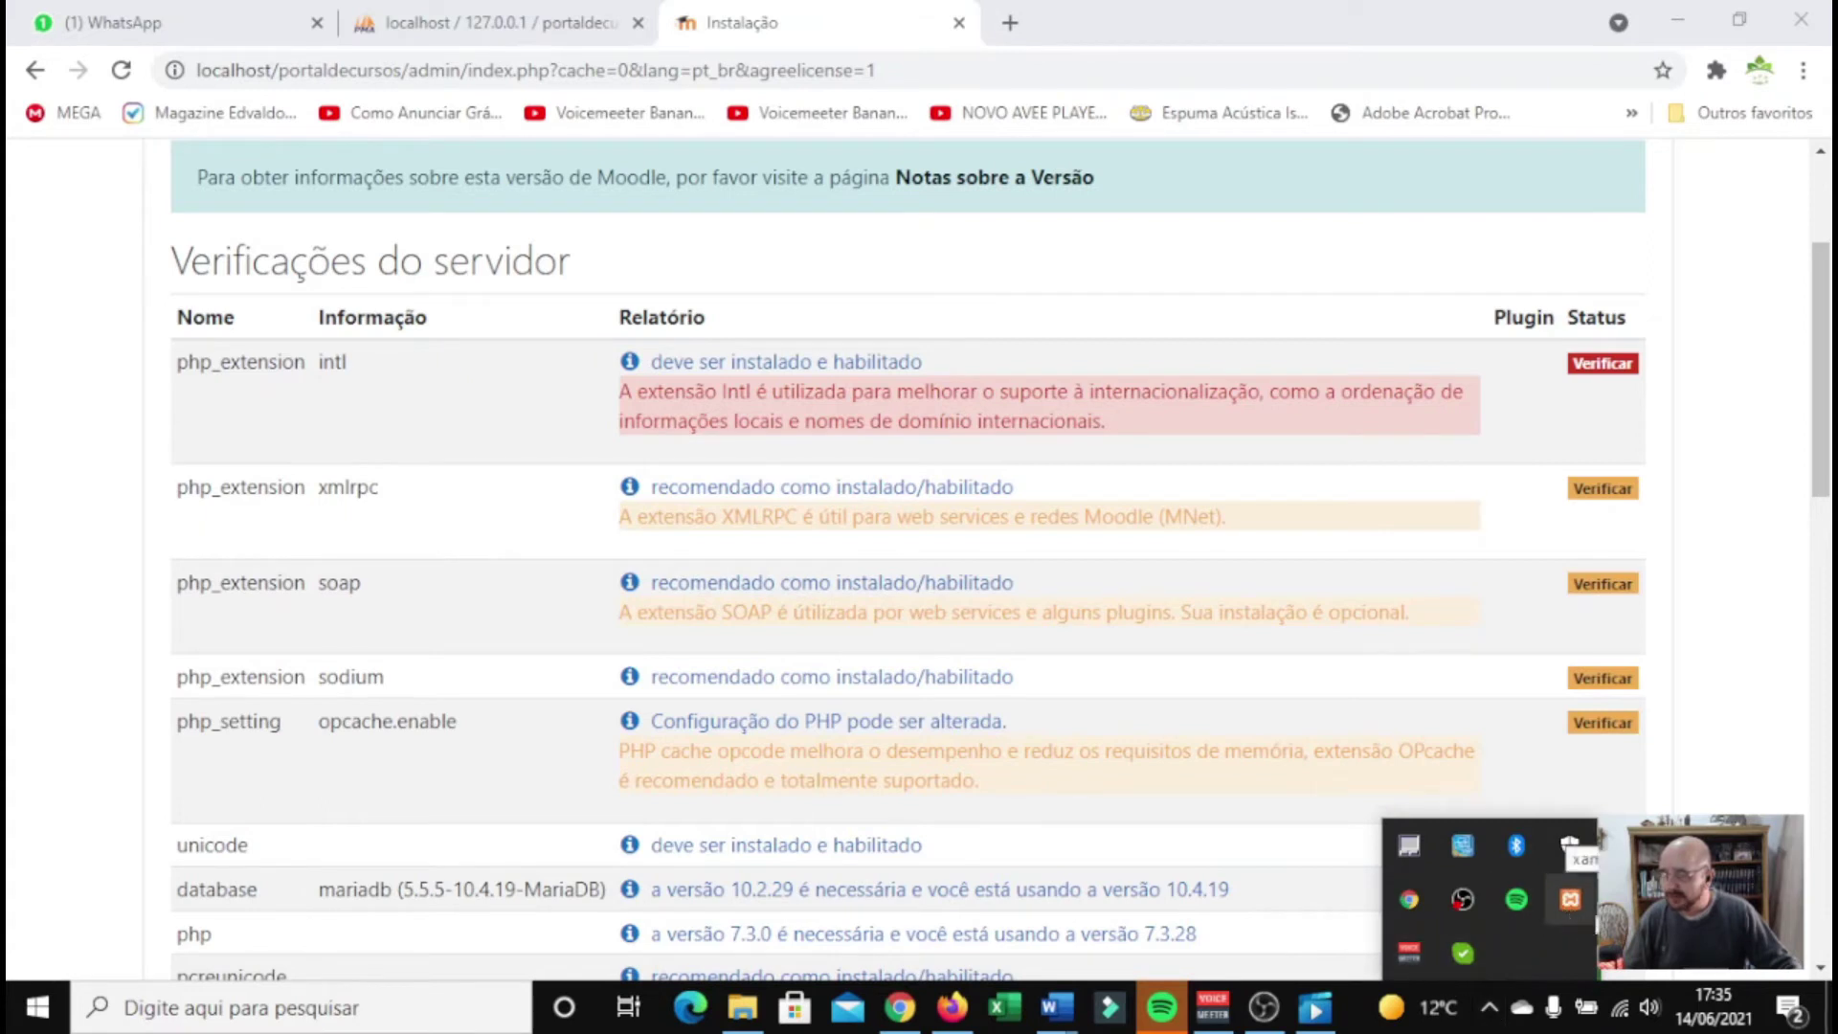
click(1578, 901)
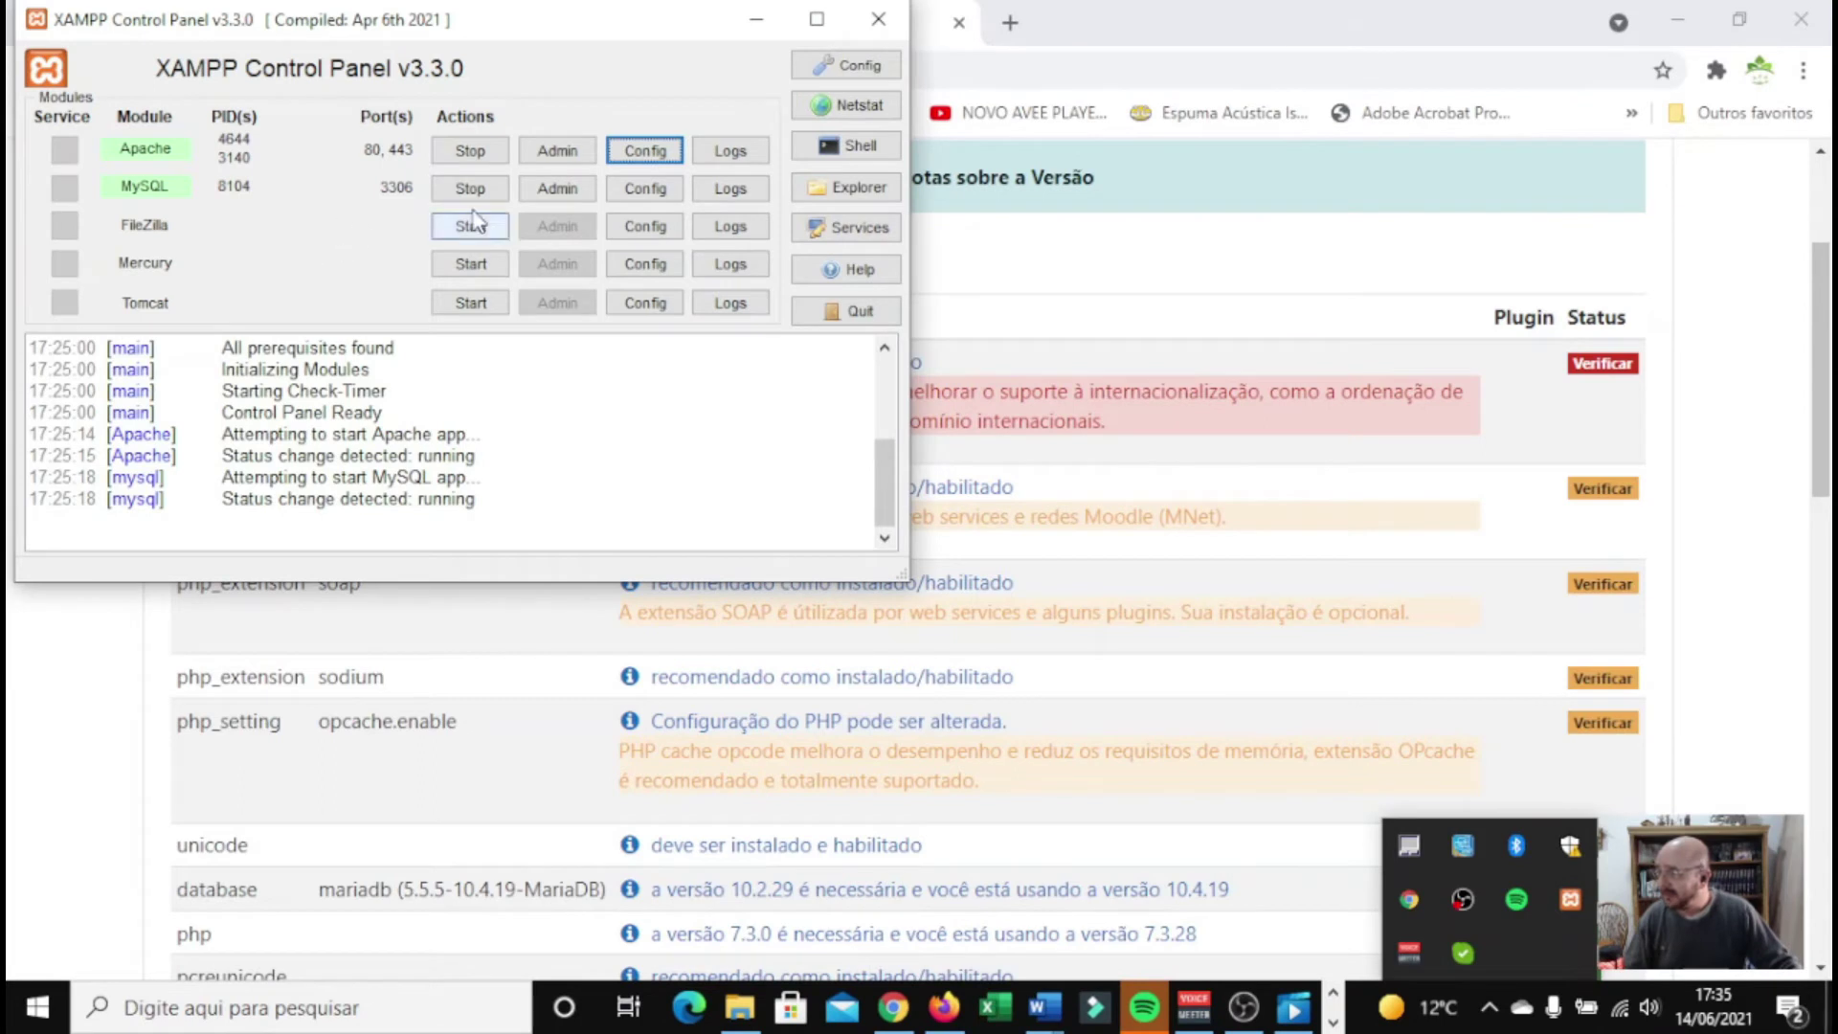
click(630, 153)
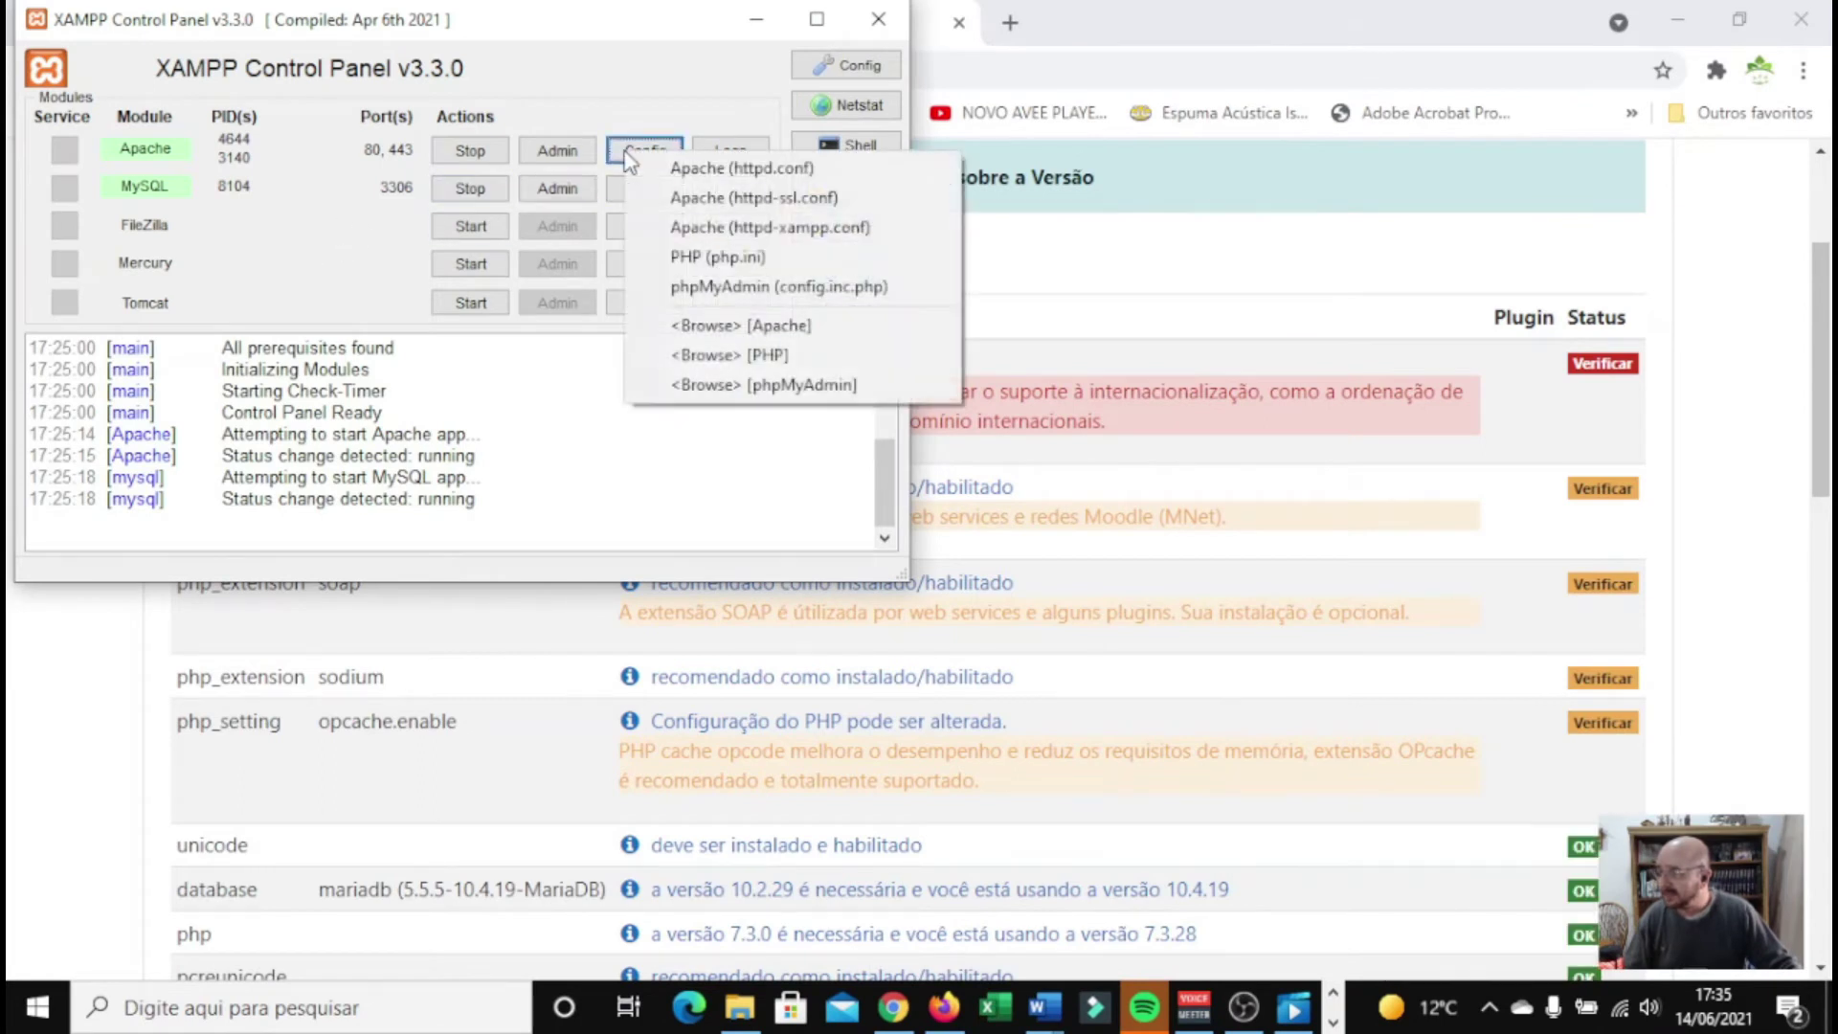
click(738, 259)
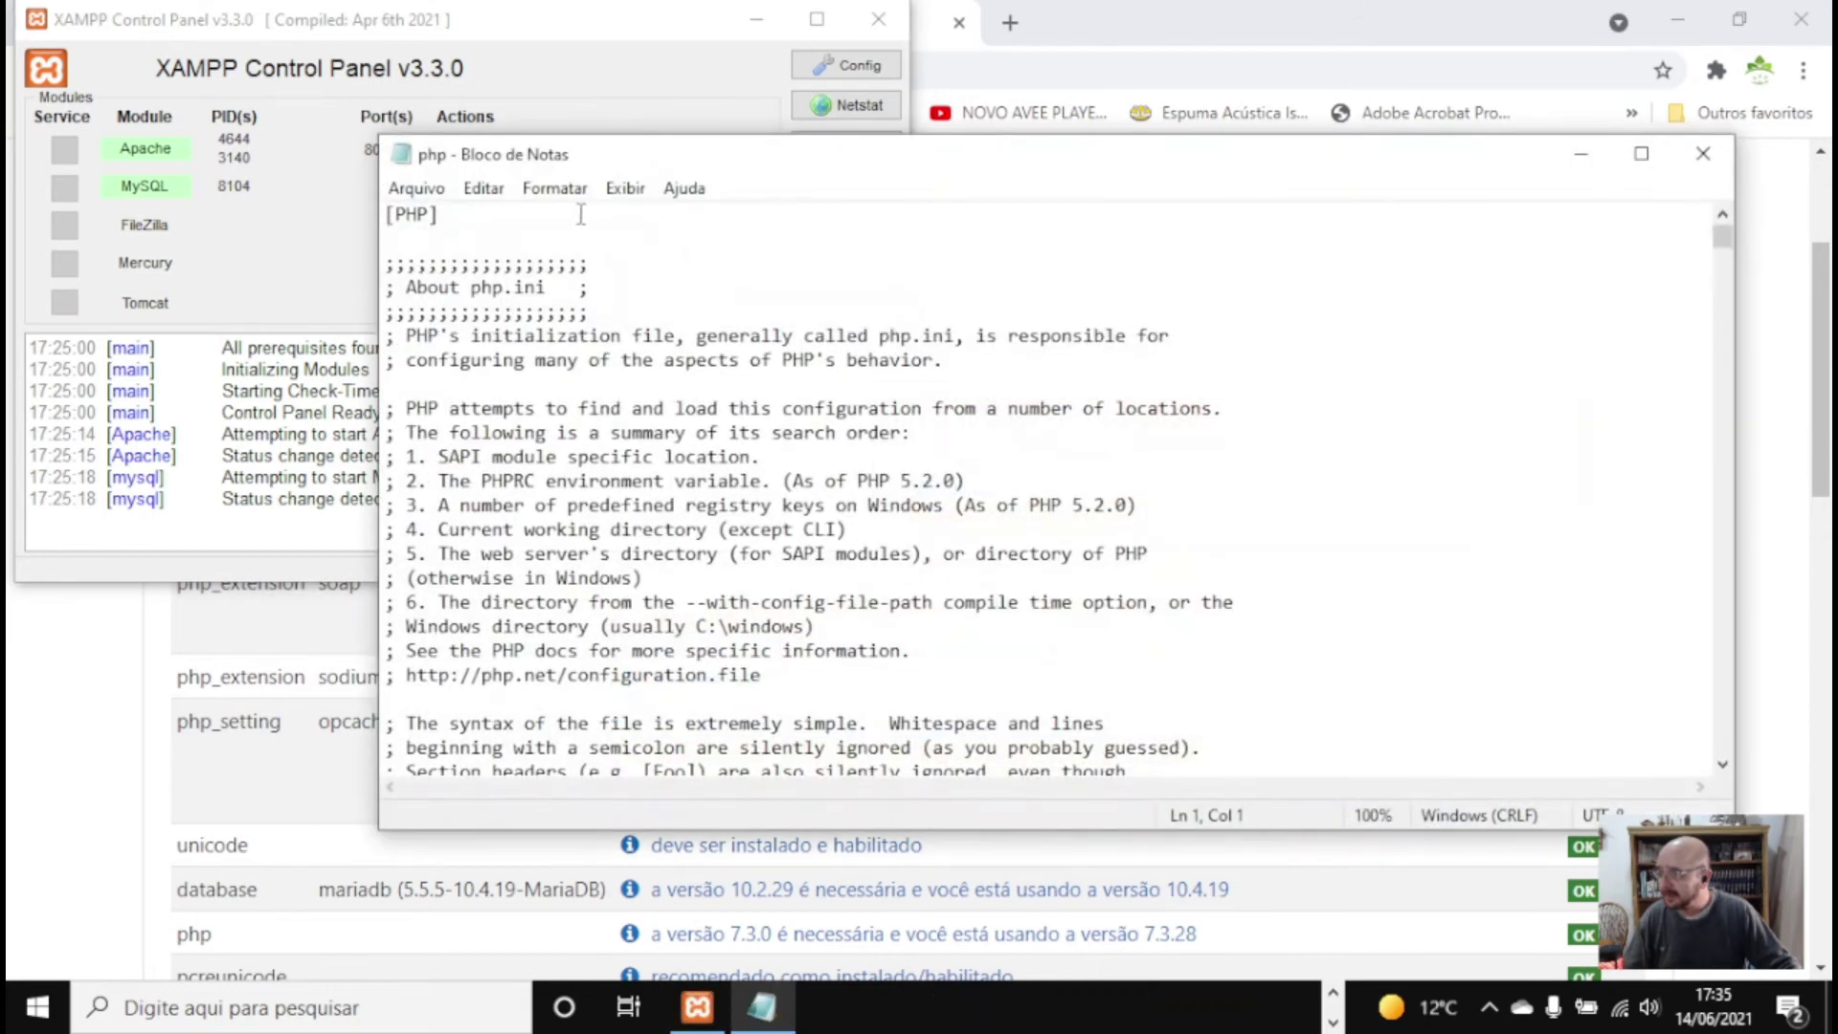
Uncomment extension=intl in php.ini, save the file, and close Notepad
click(482, 189)
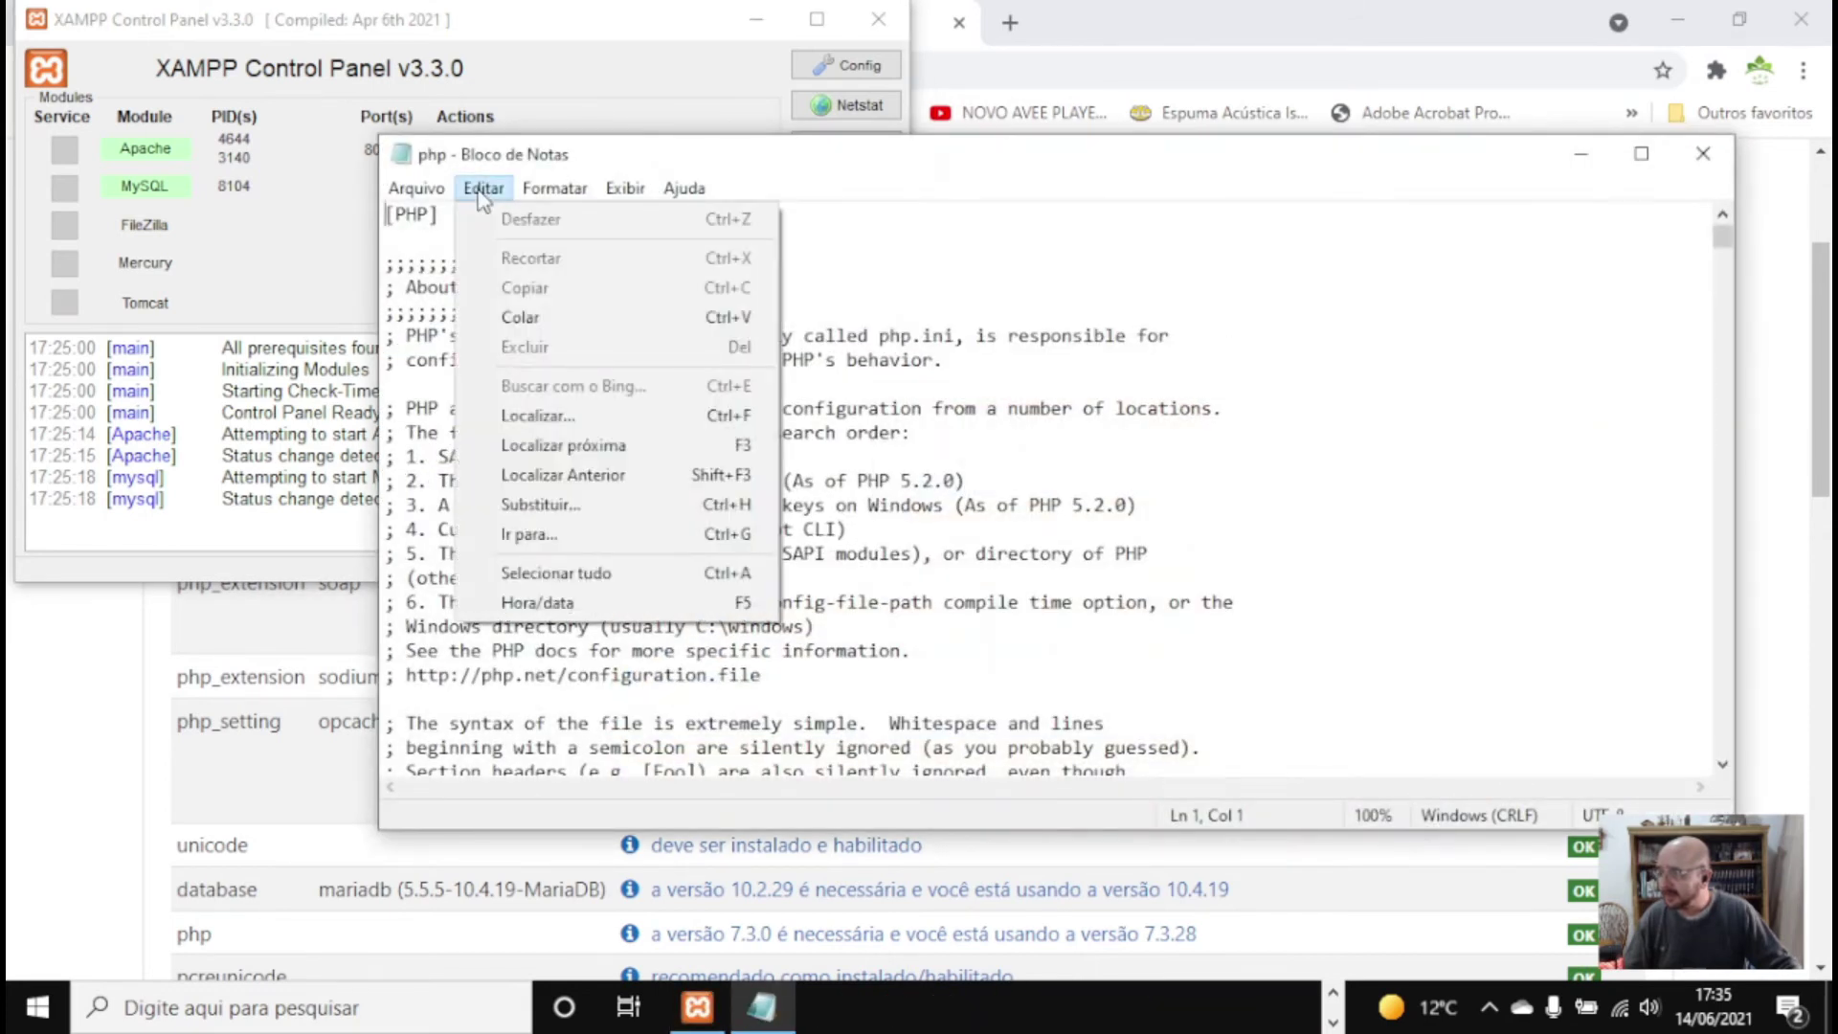
click(551, 418)
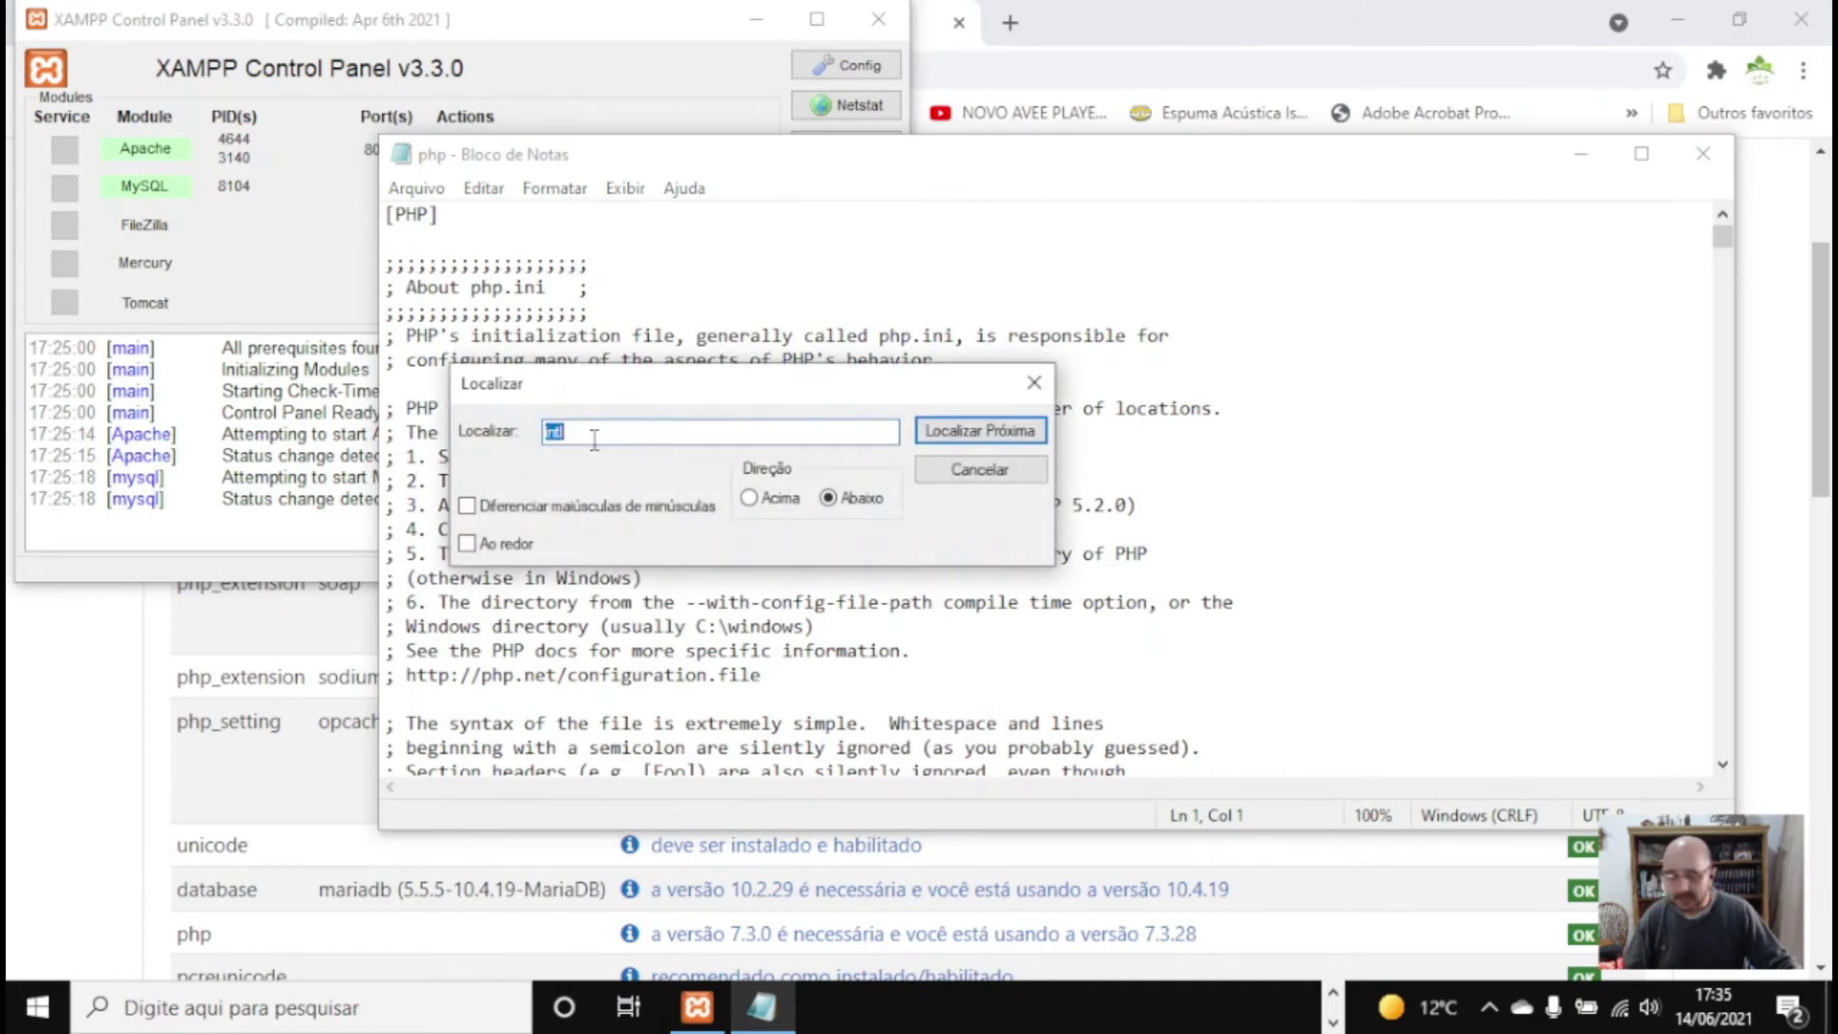
click(986, 430)
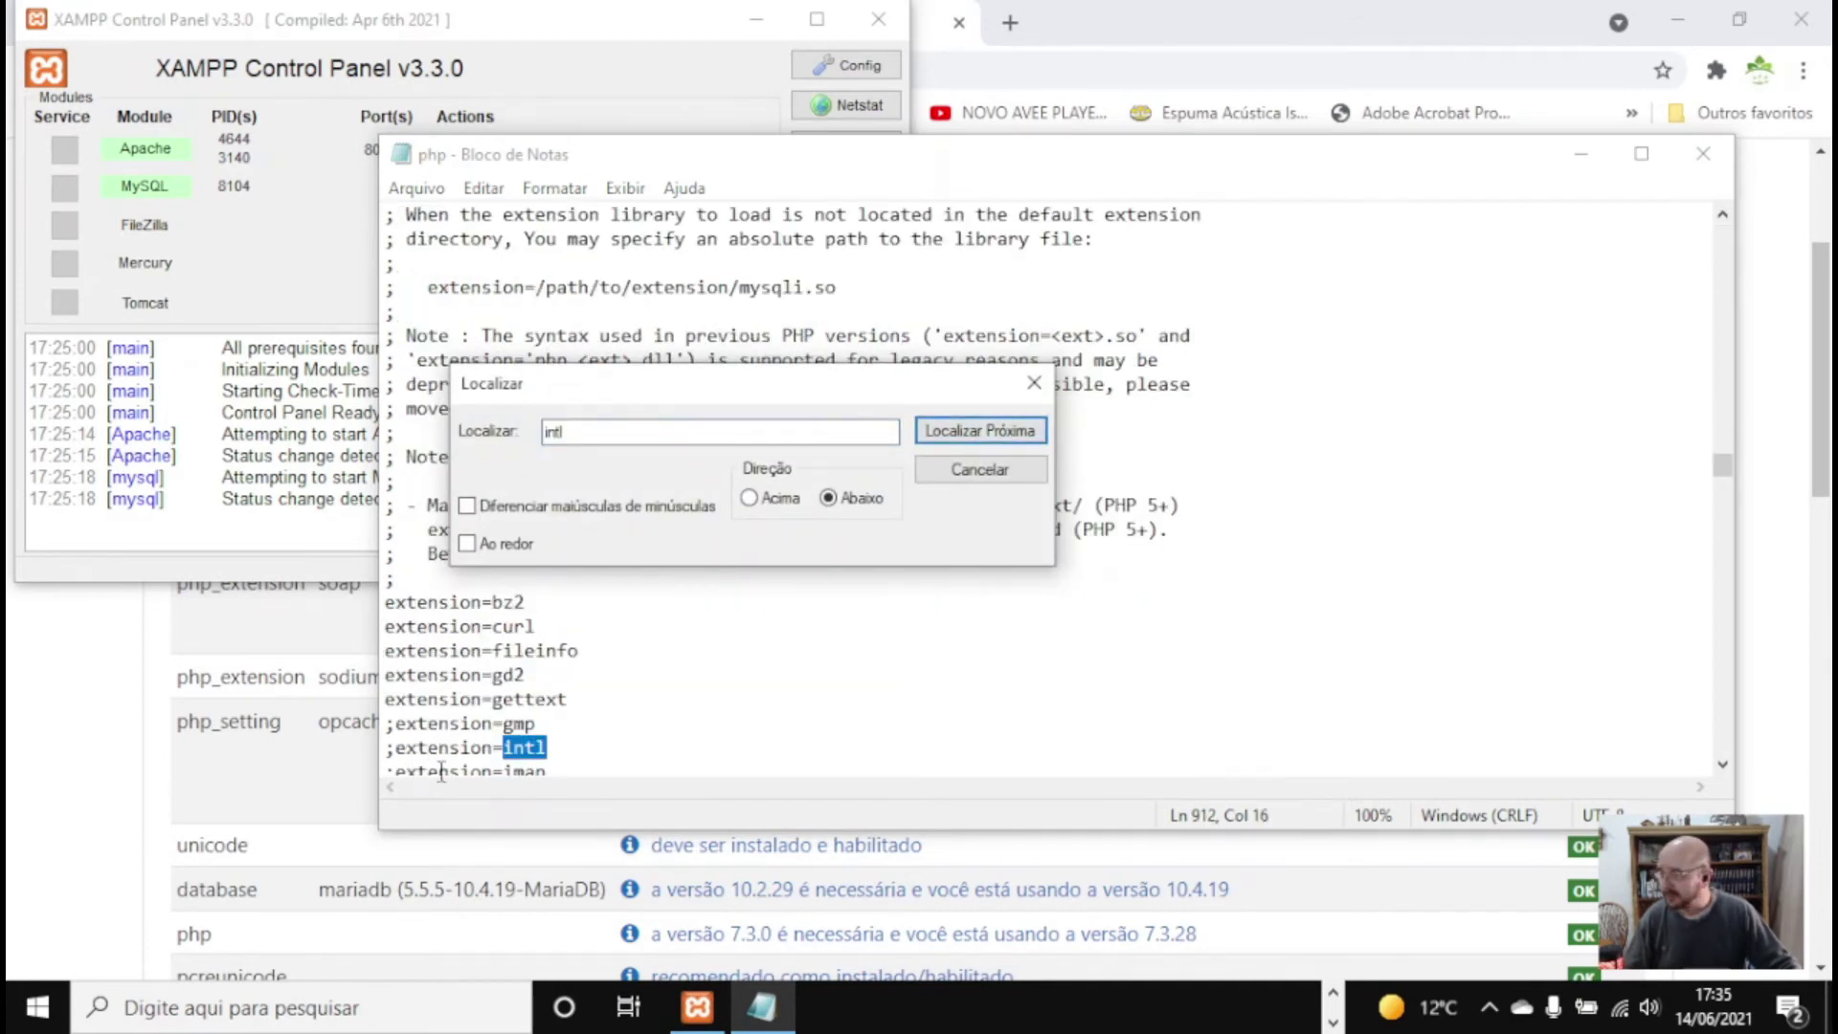
click(400, 751)
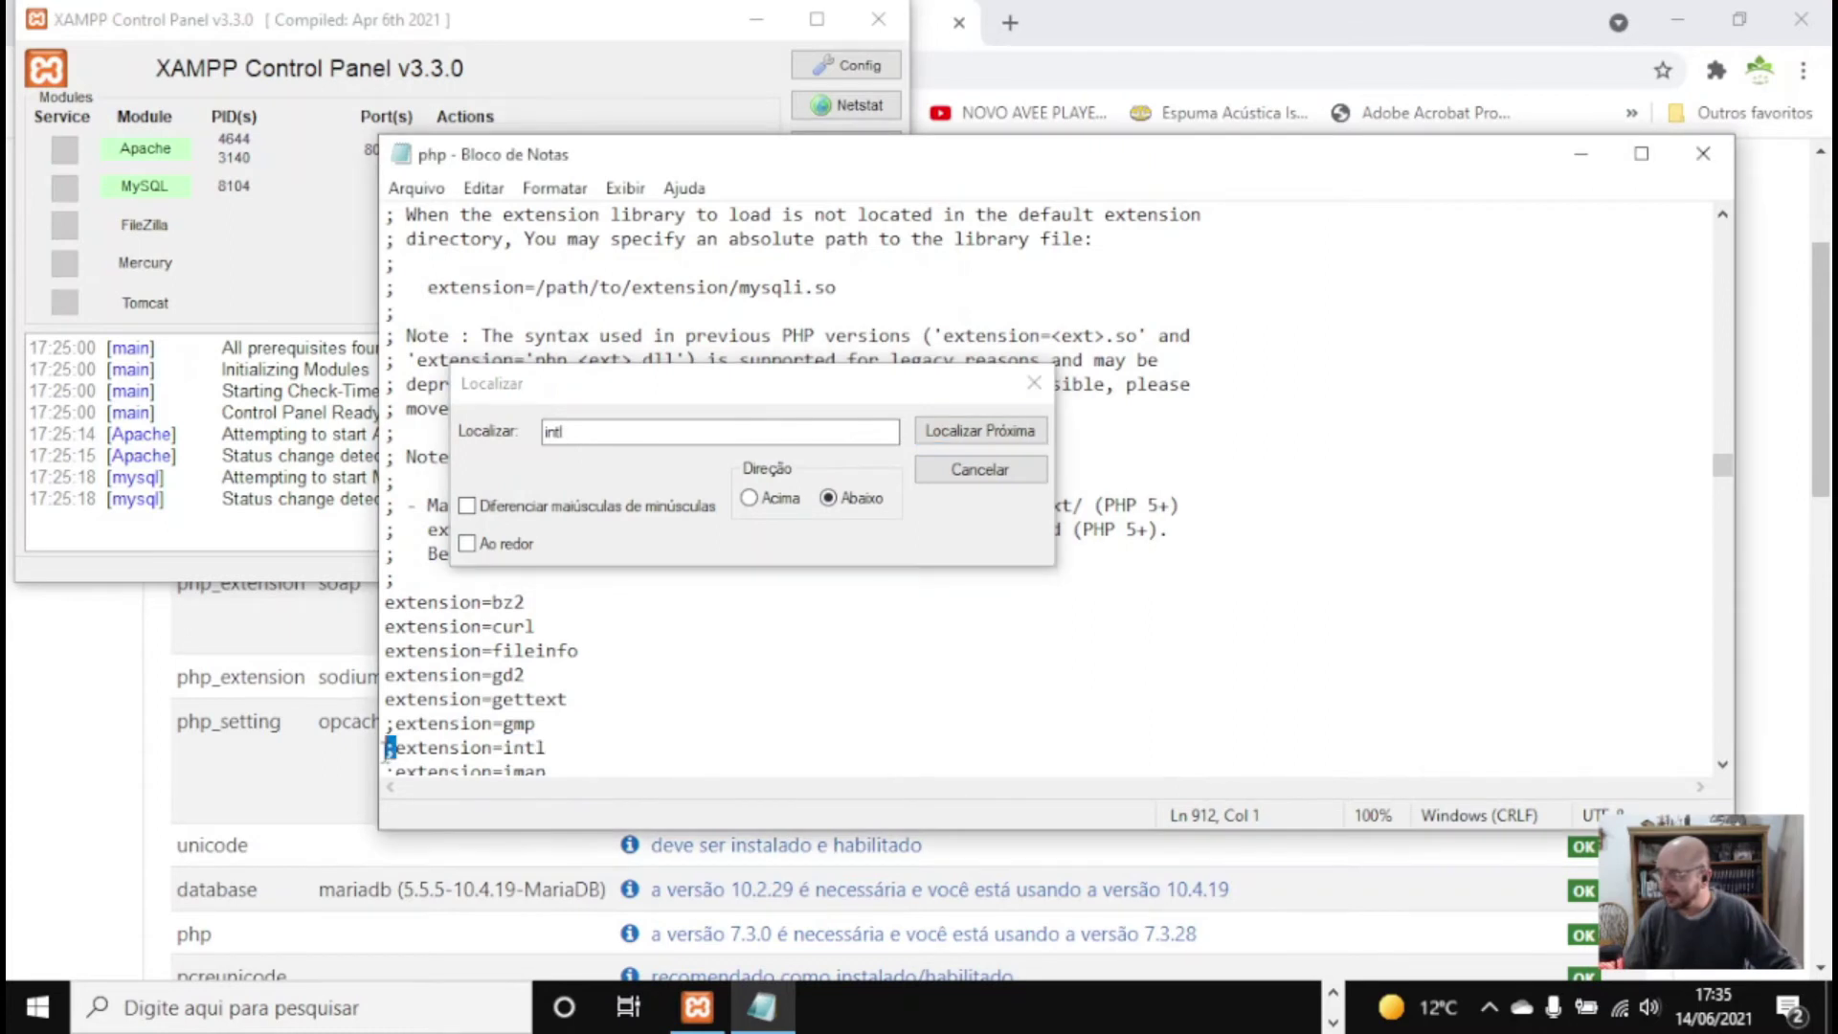
key(BackSpace)
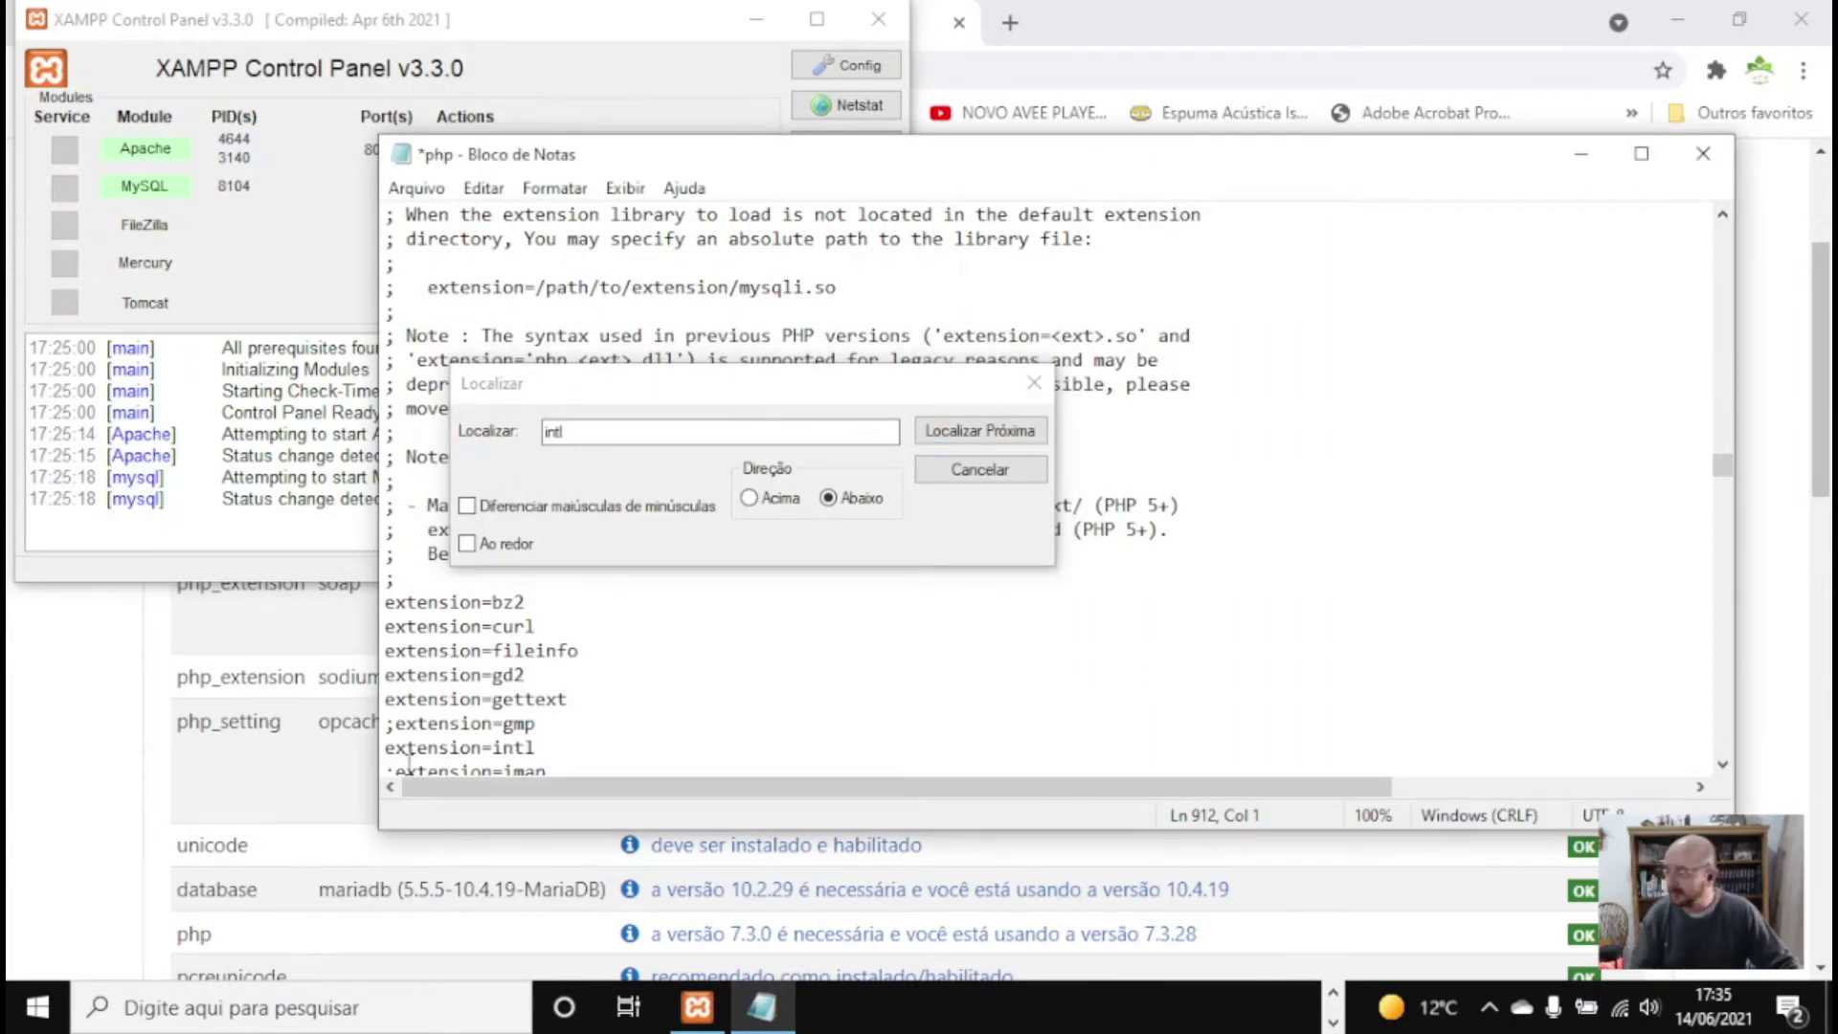
scroll(537, 713, down, 1)
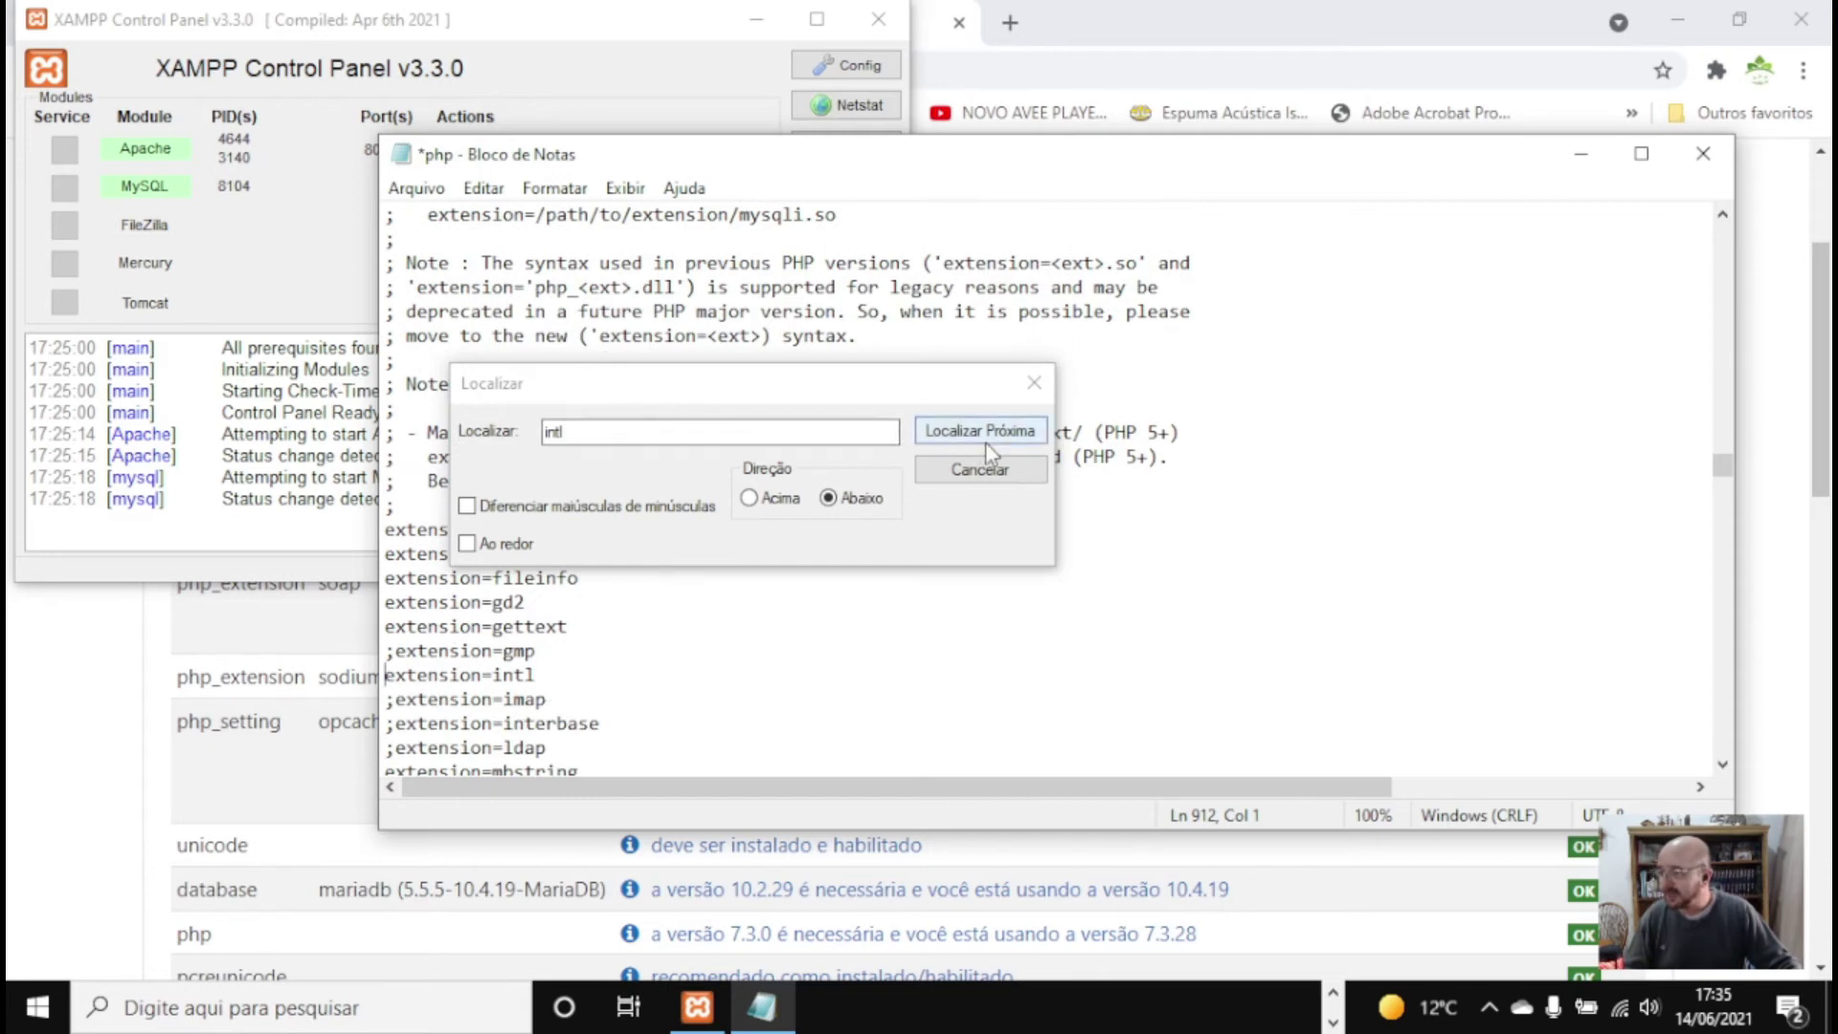
click(1034, 383)
click(416, 188)
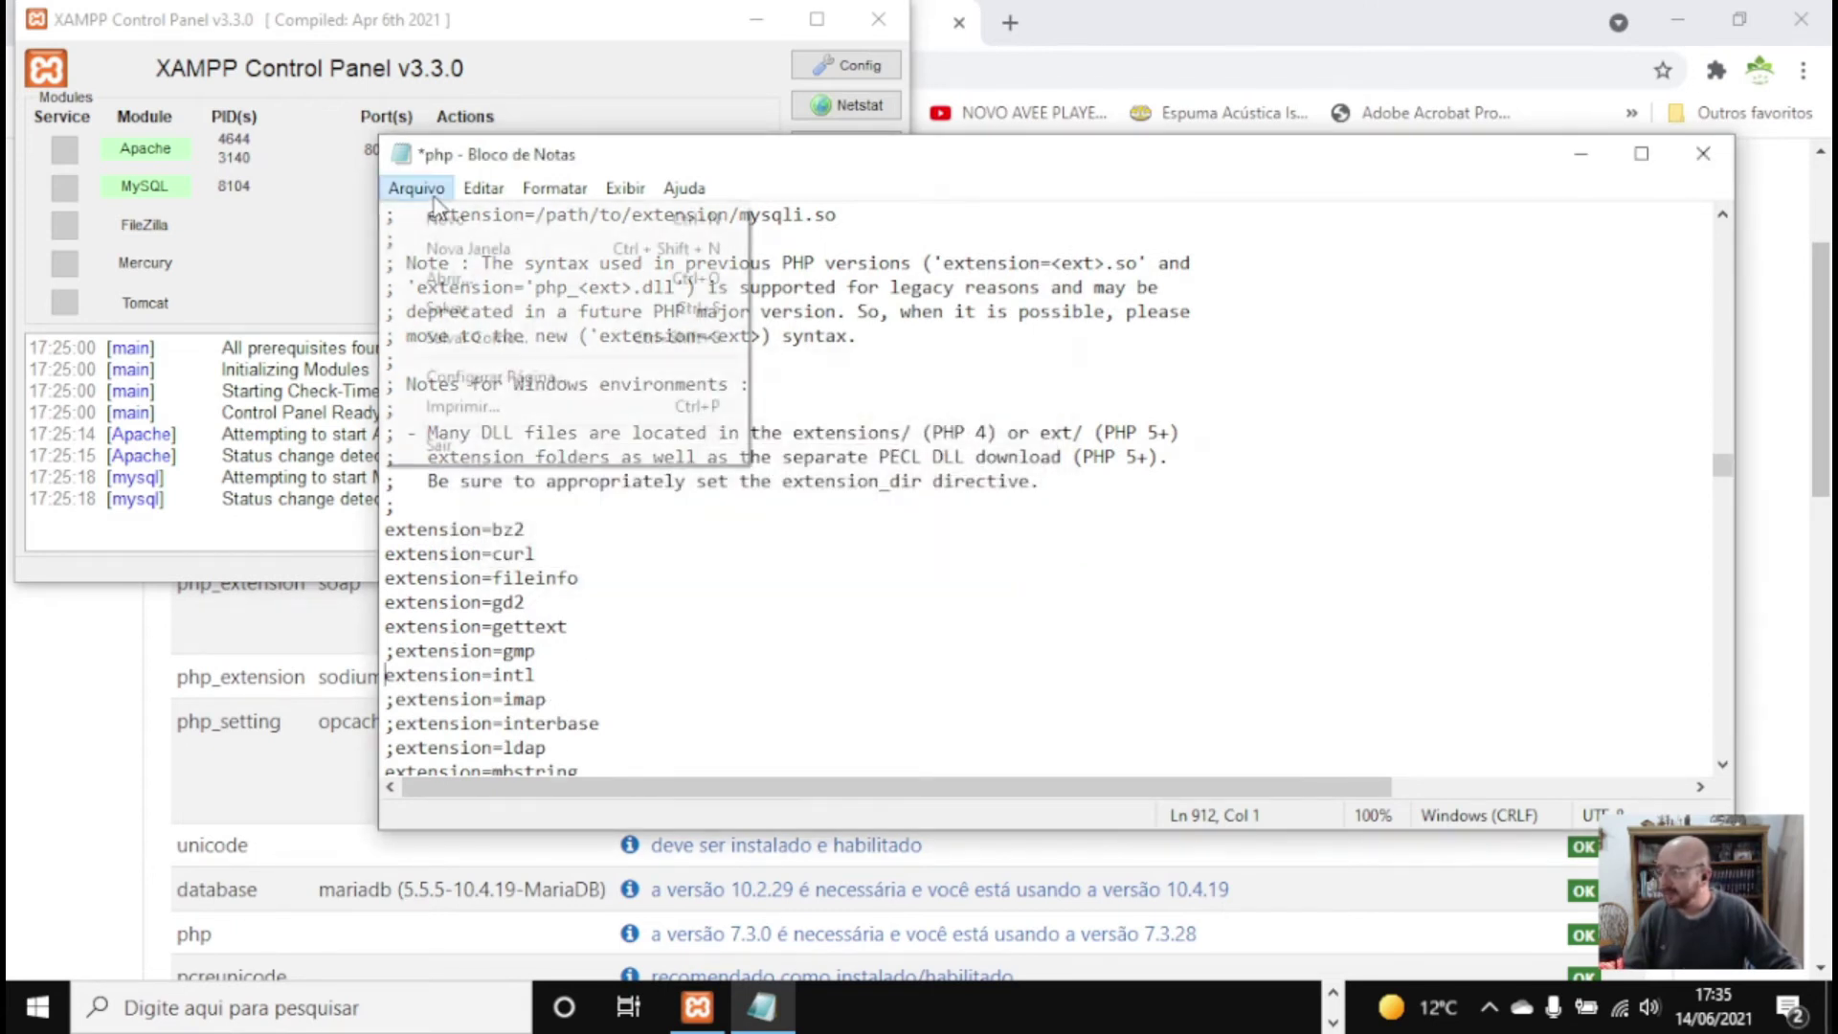
click(445, 304)
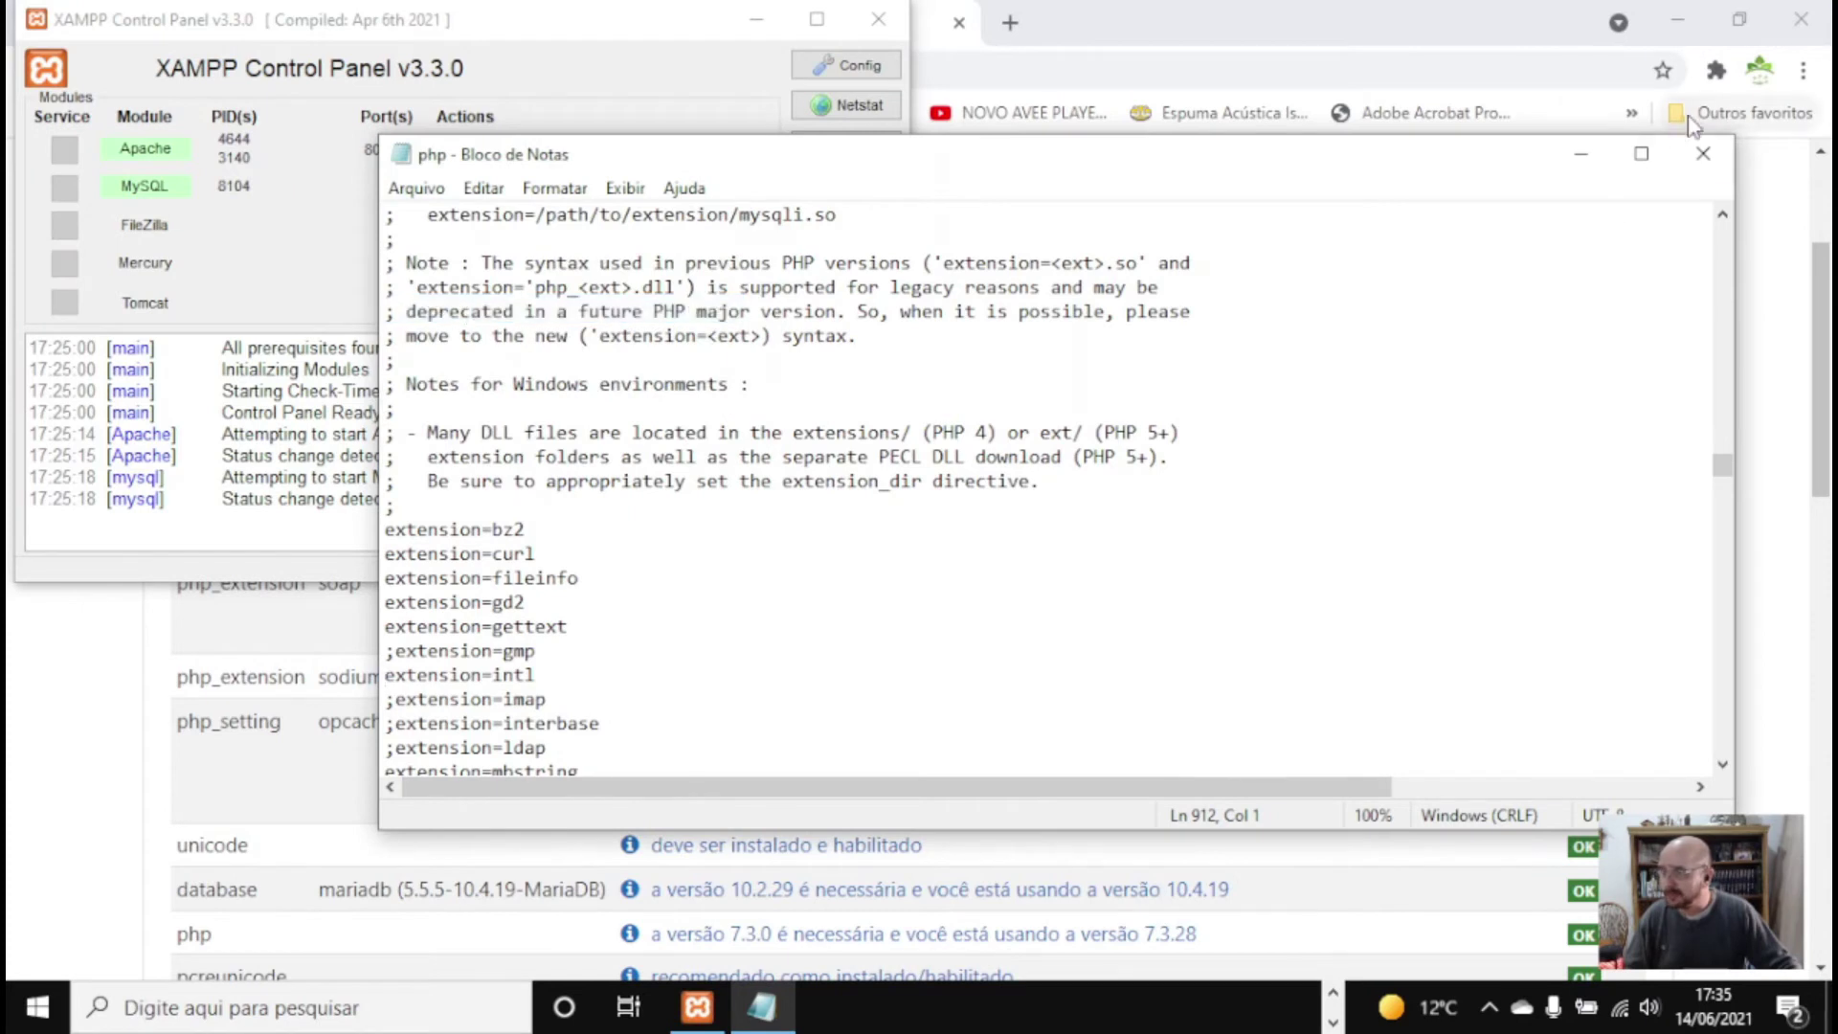
click(1703, 153)
click(1302, 312)
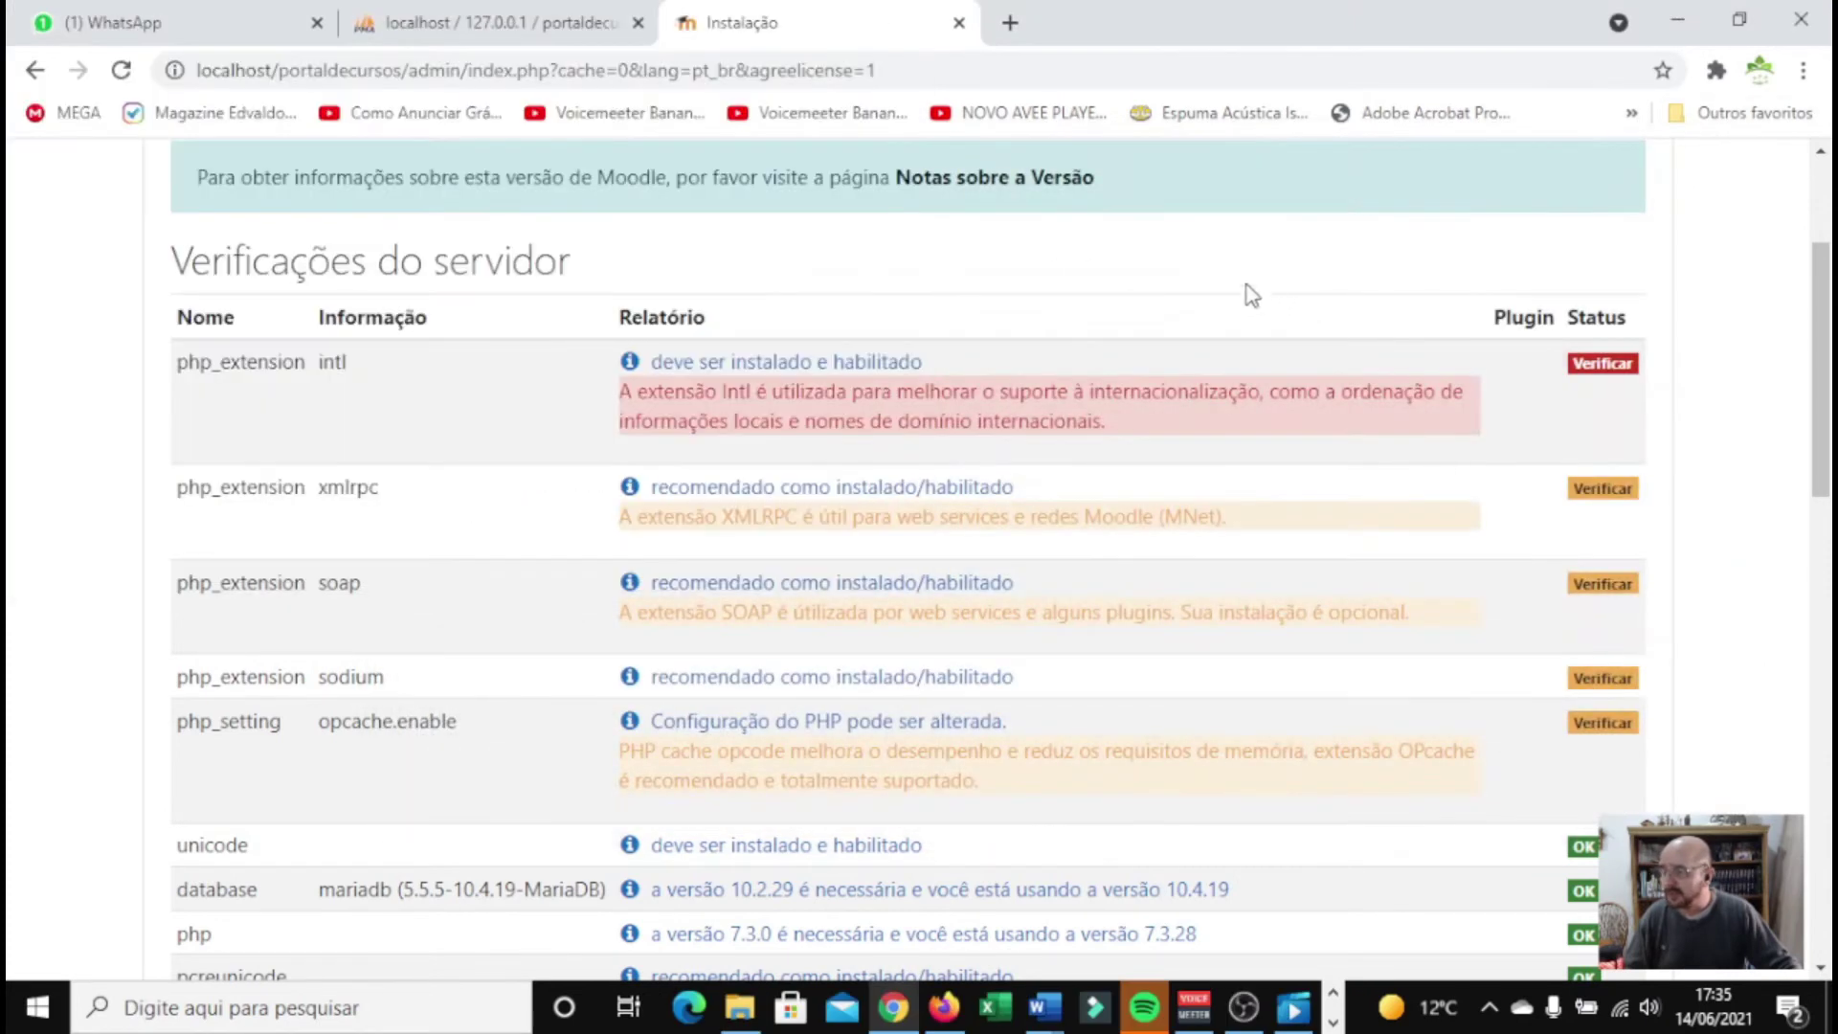
right_click(968, 252)
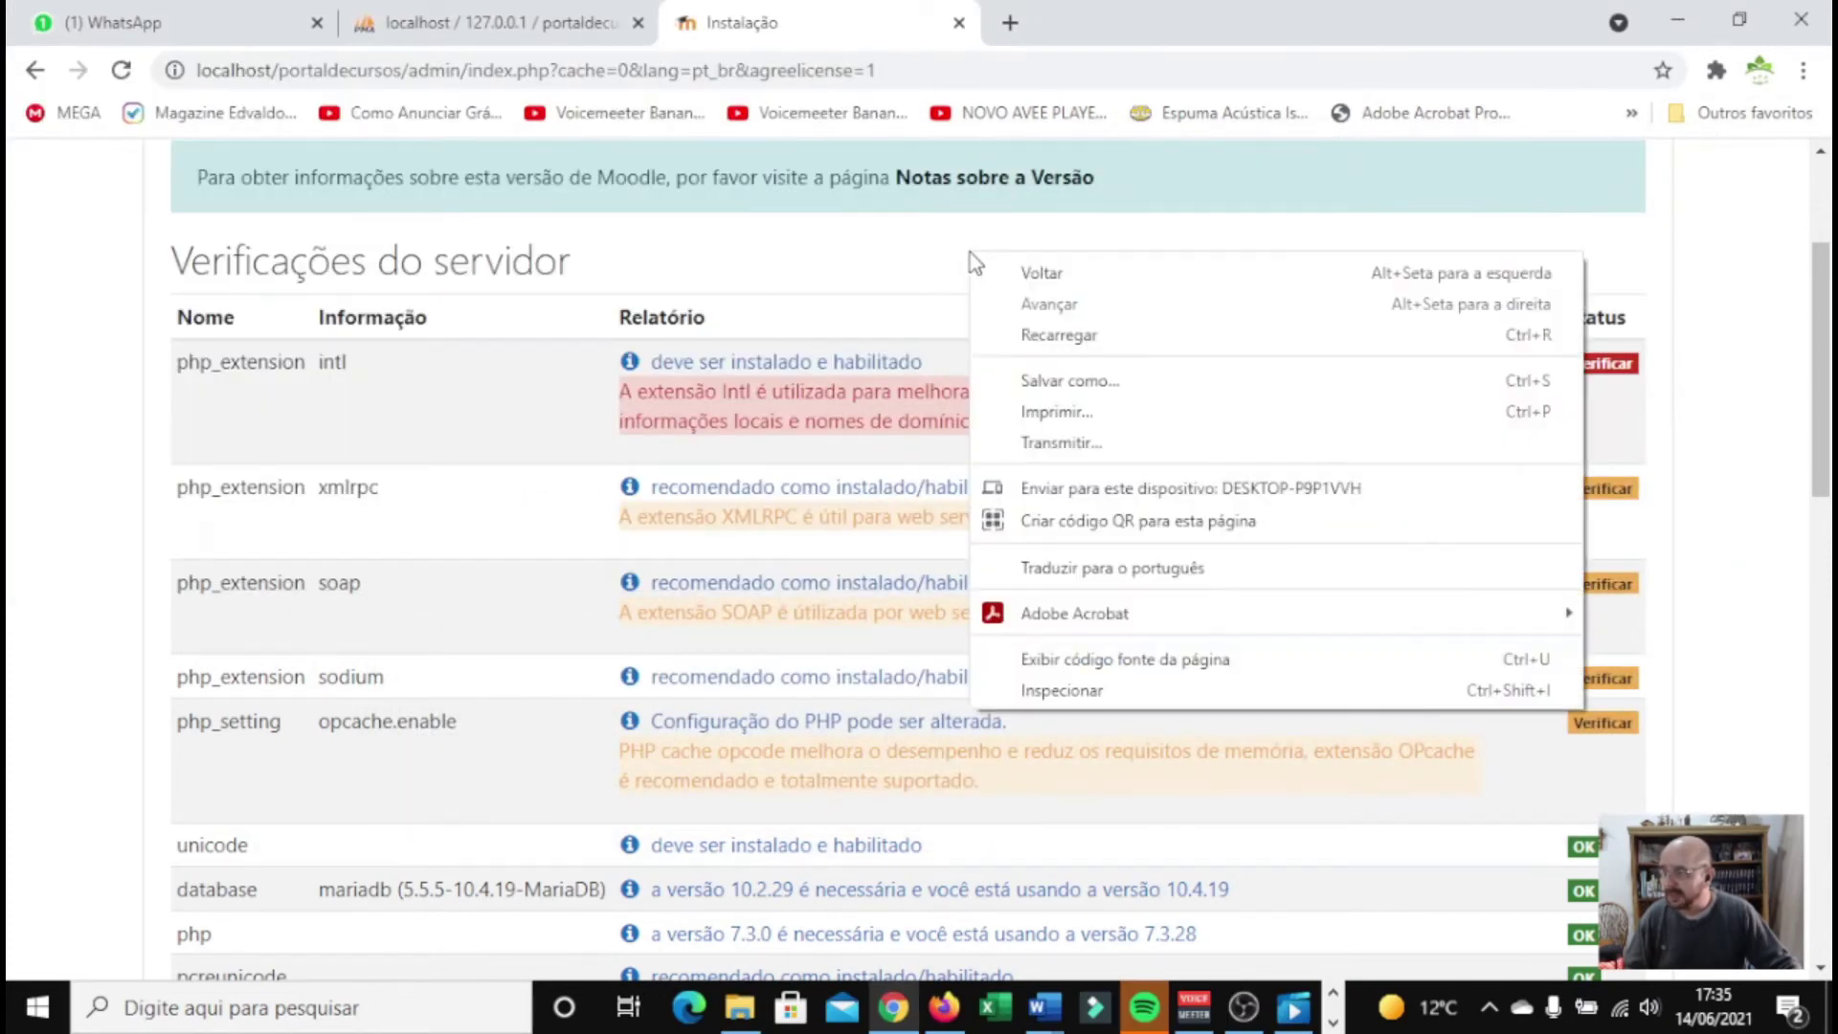
click(1067, 335)
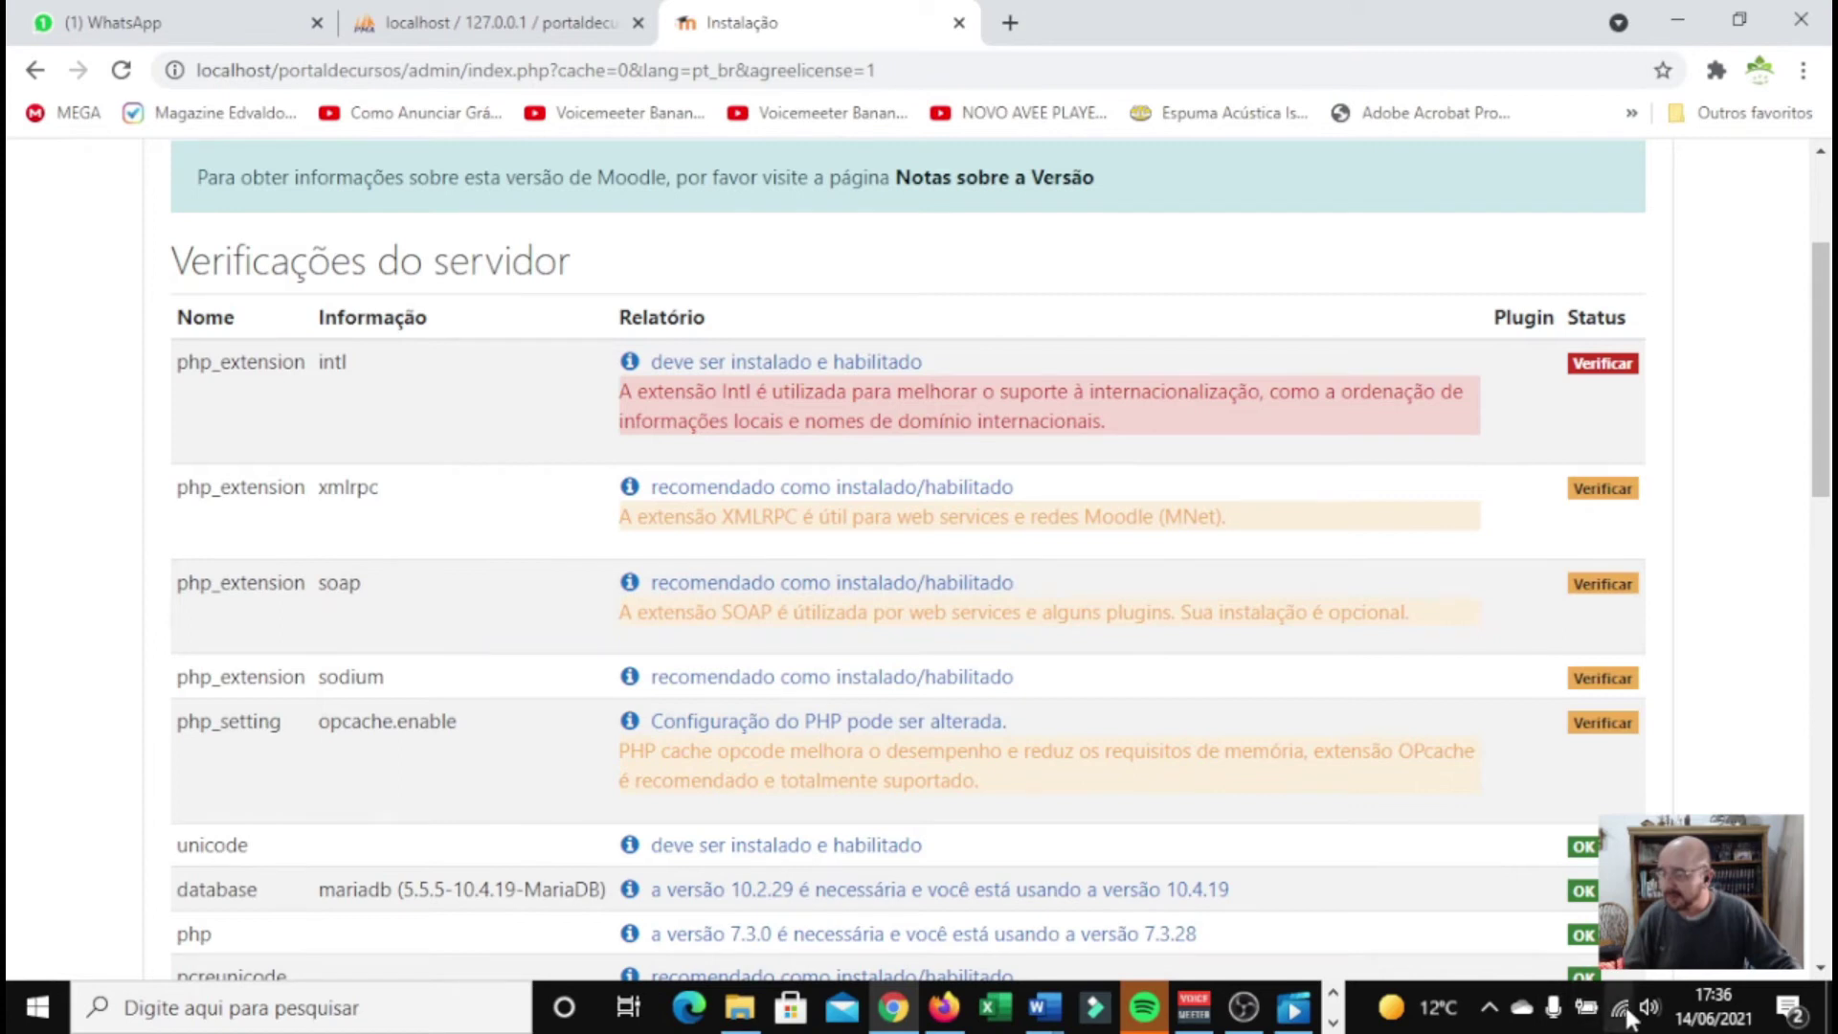
click(1490, 1006)
click(1571, 900)
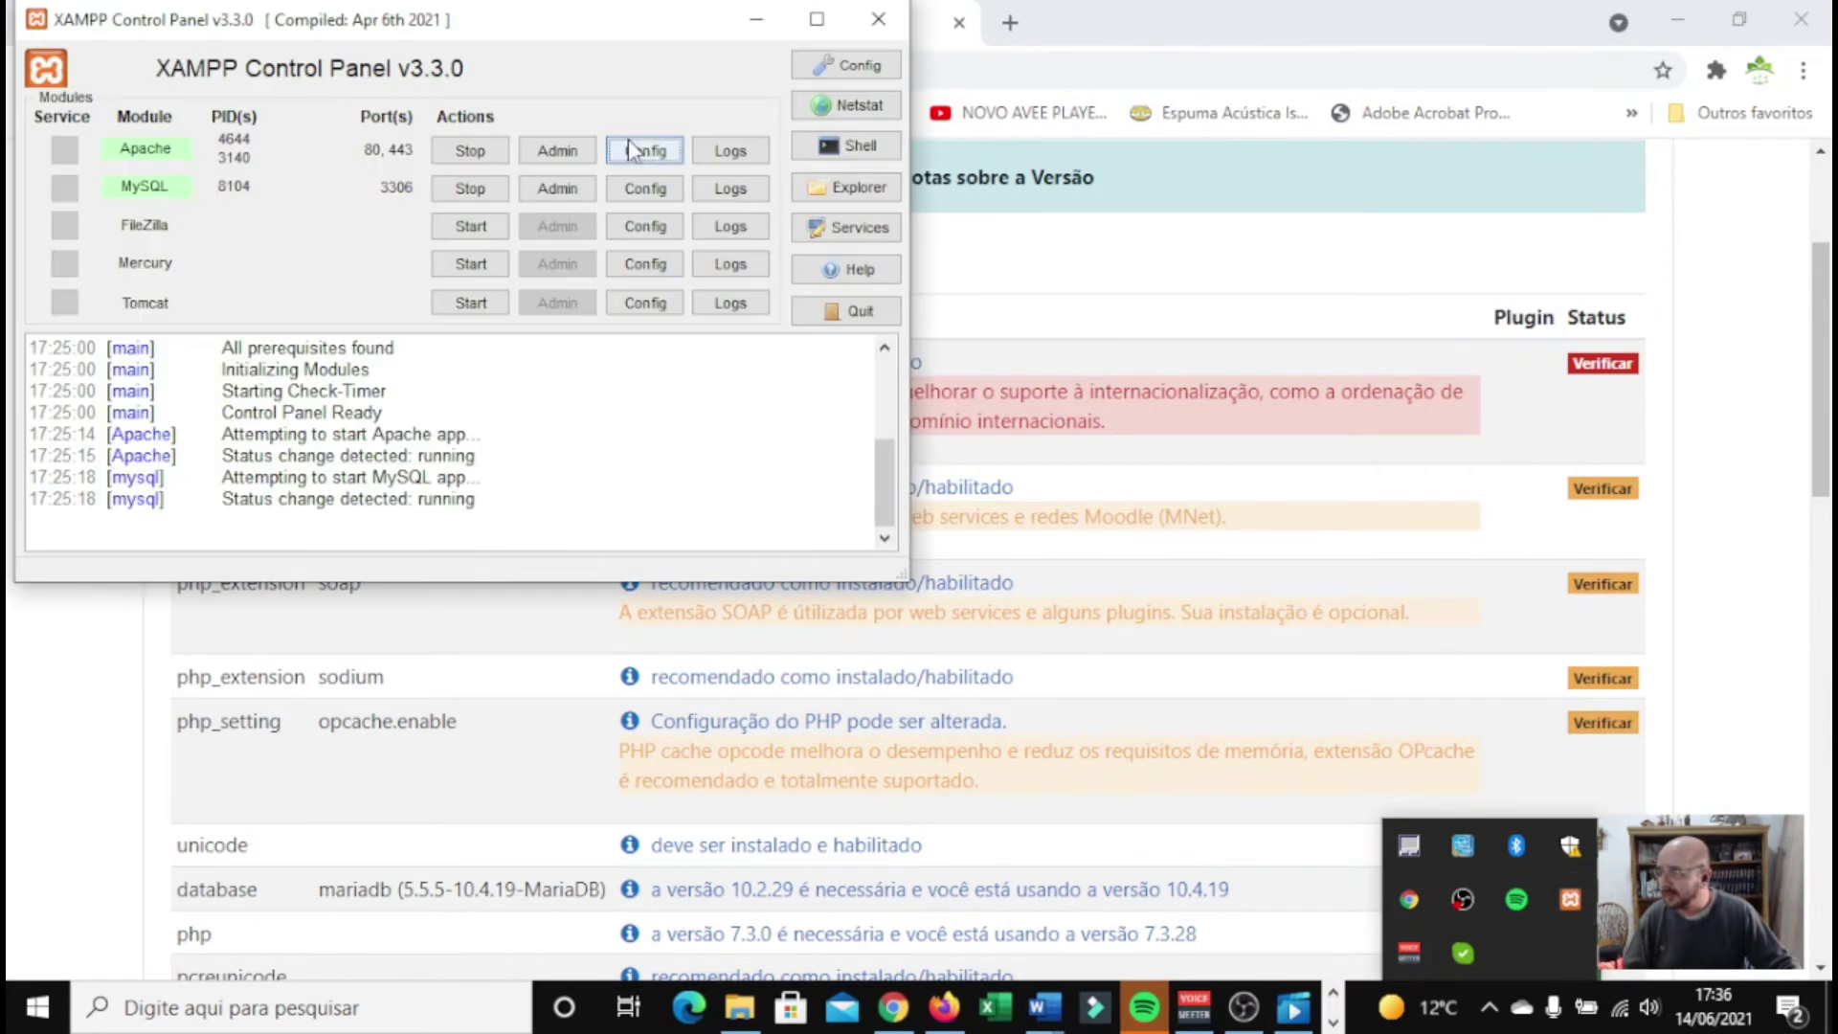
Reopen php.ini, search for 'intl', and uncomment intl.default_locale
click(635, 153)
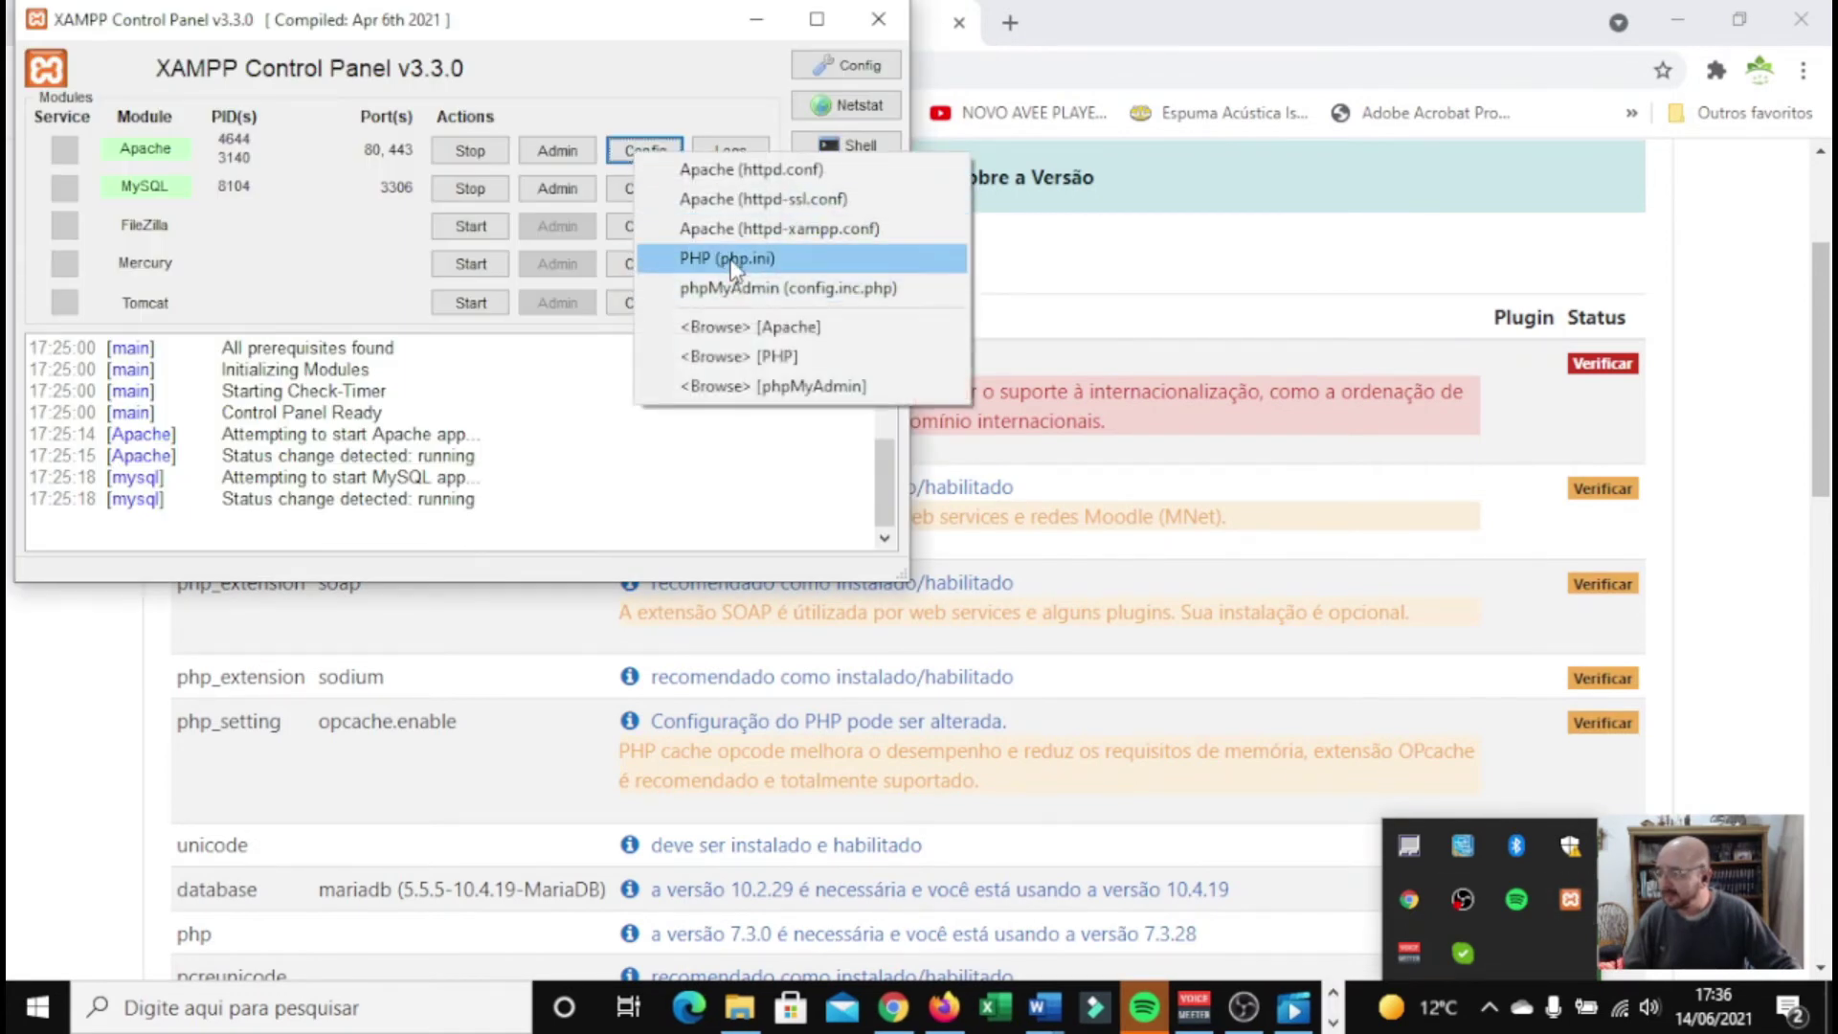
click(728, 257)
click(483, 187)
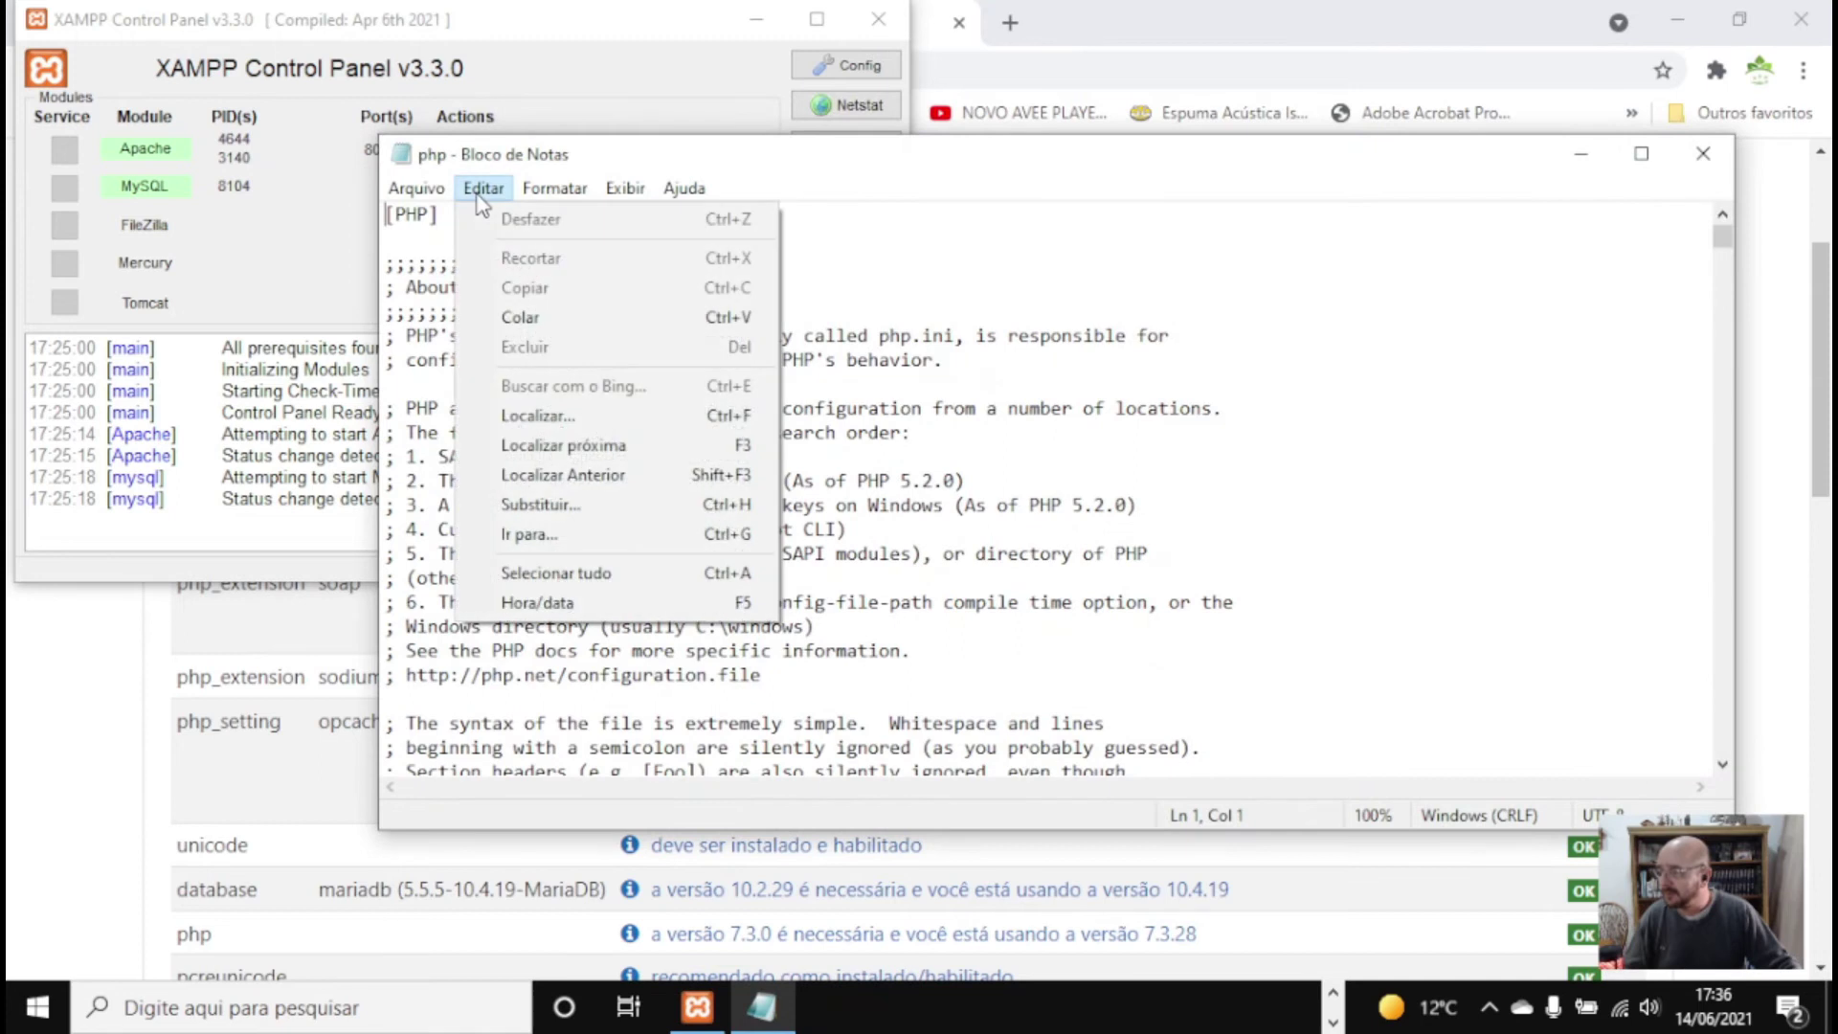
click(575, 428)
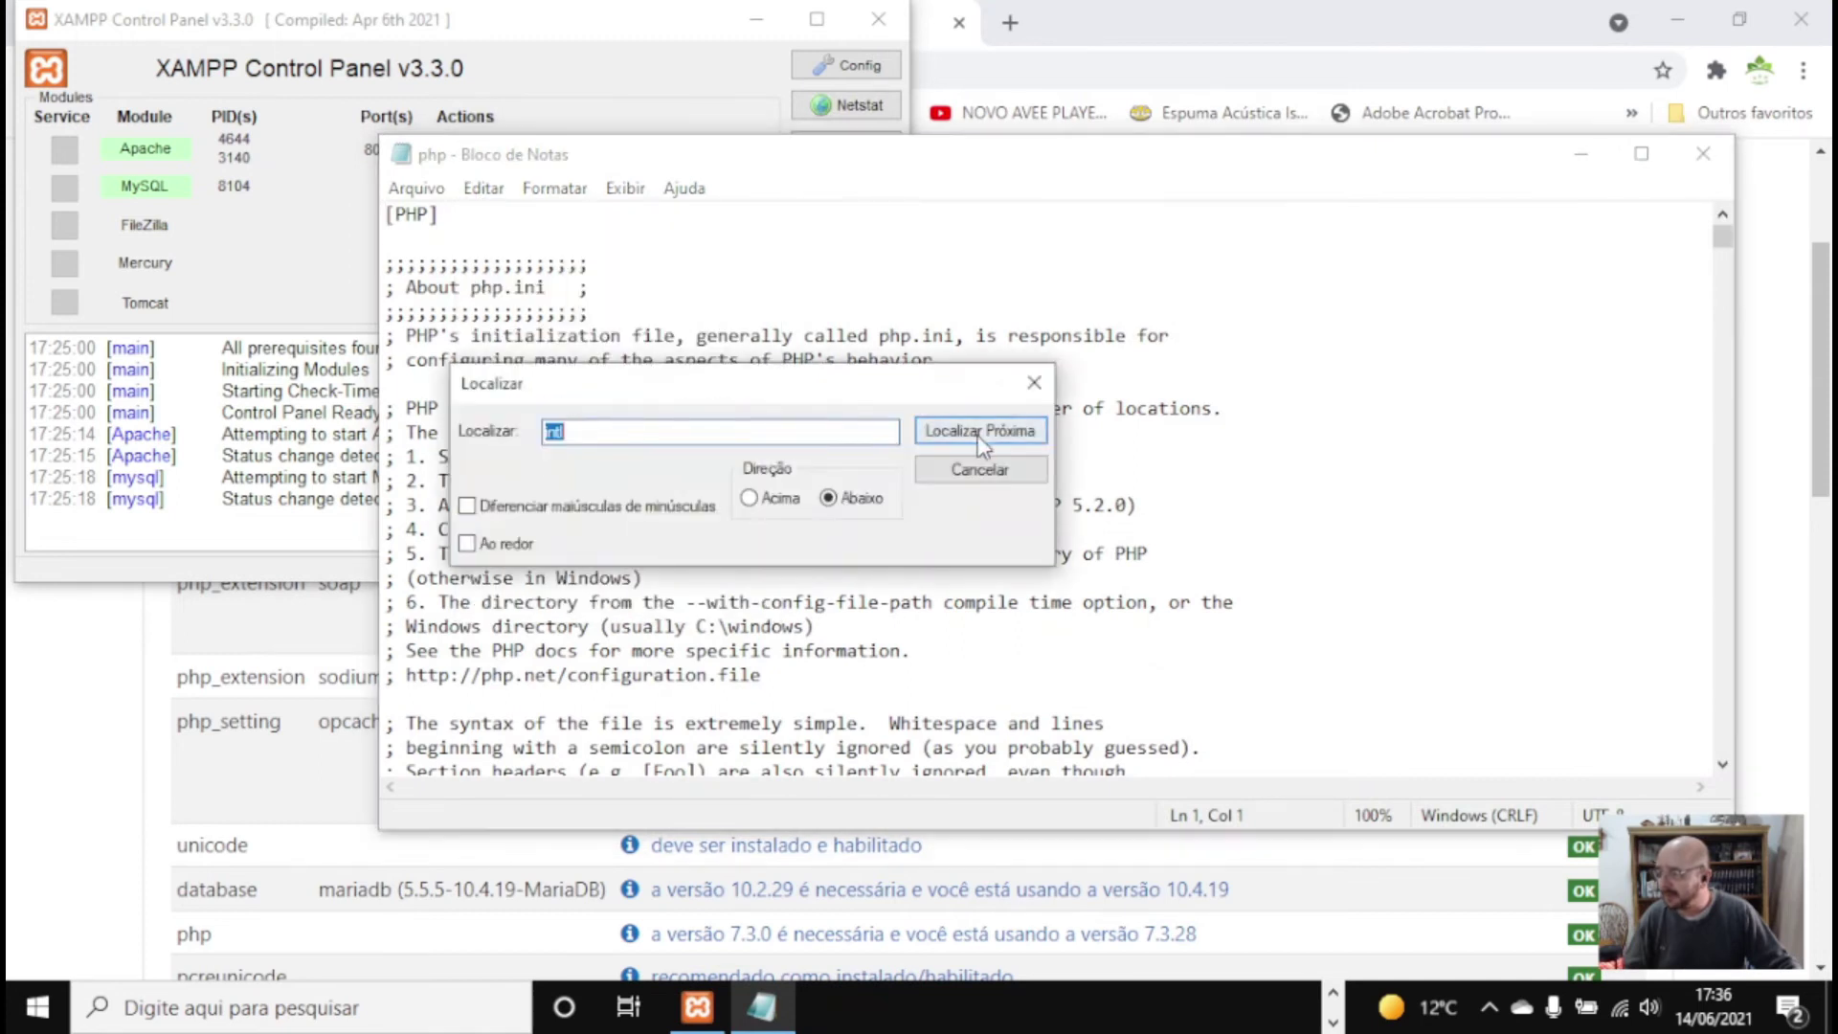
text(intl)
click(939, 433)
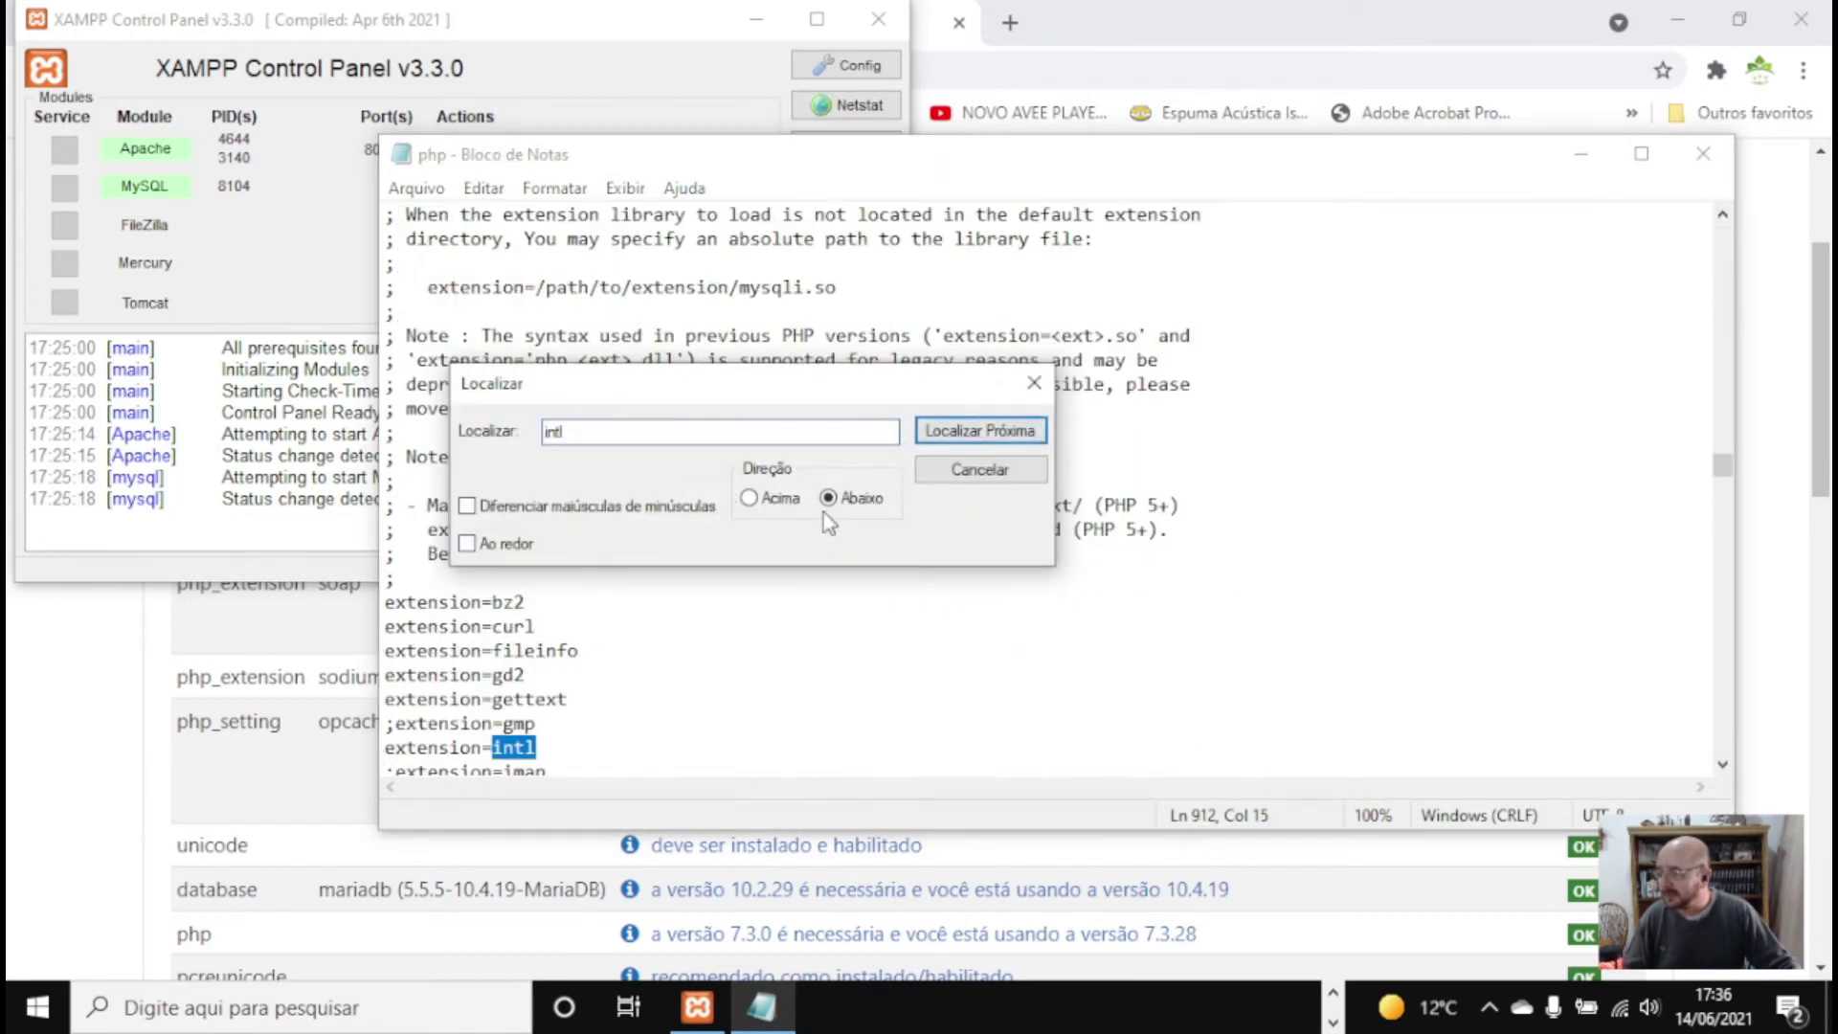
click(933, 439)
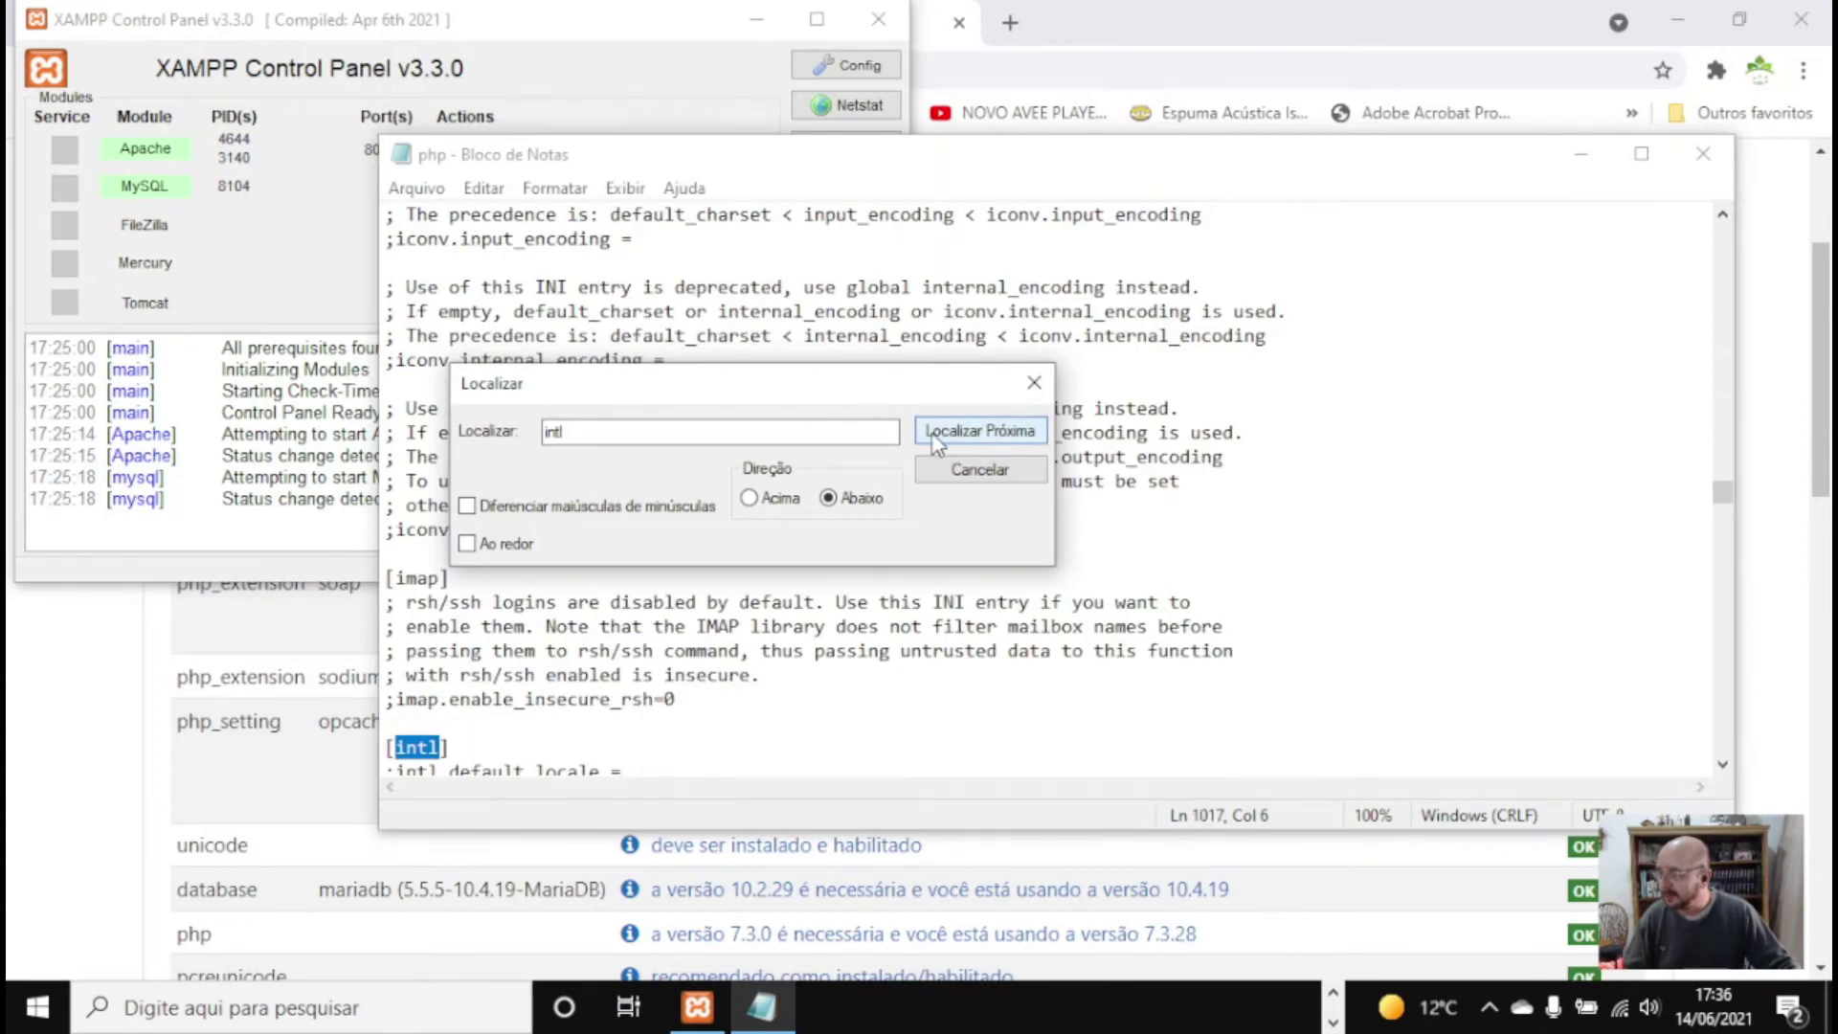
click(933, 438)
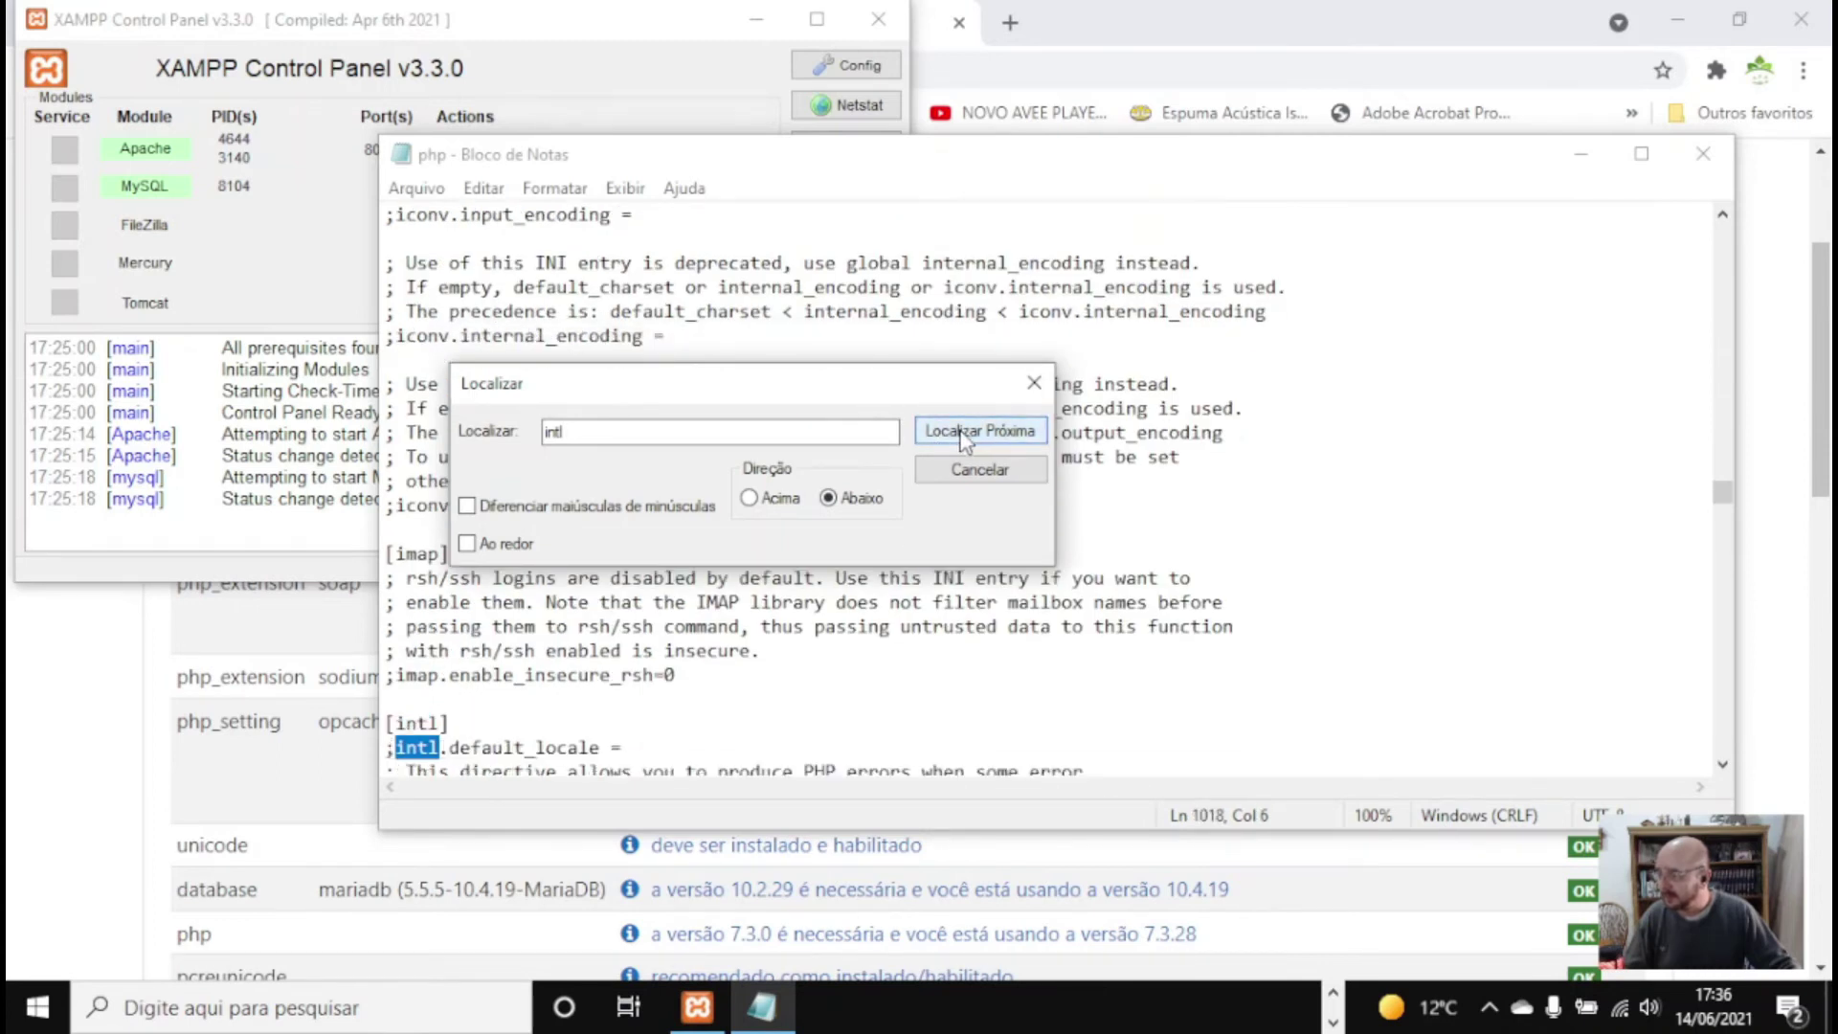
click(397, 749)
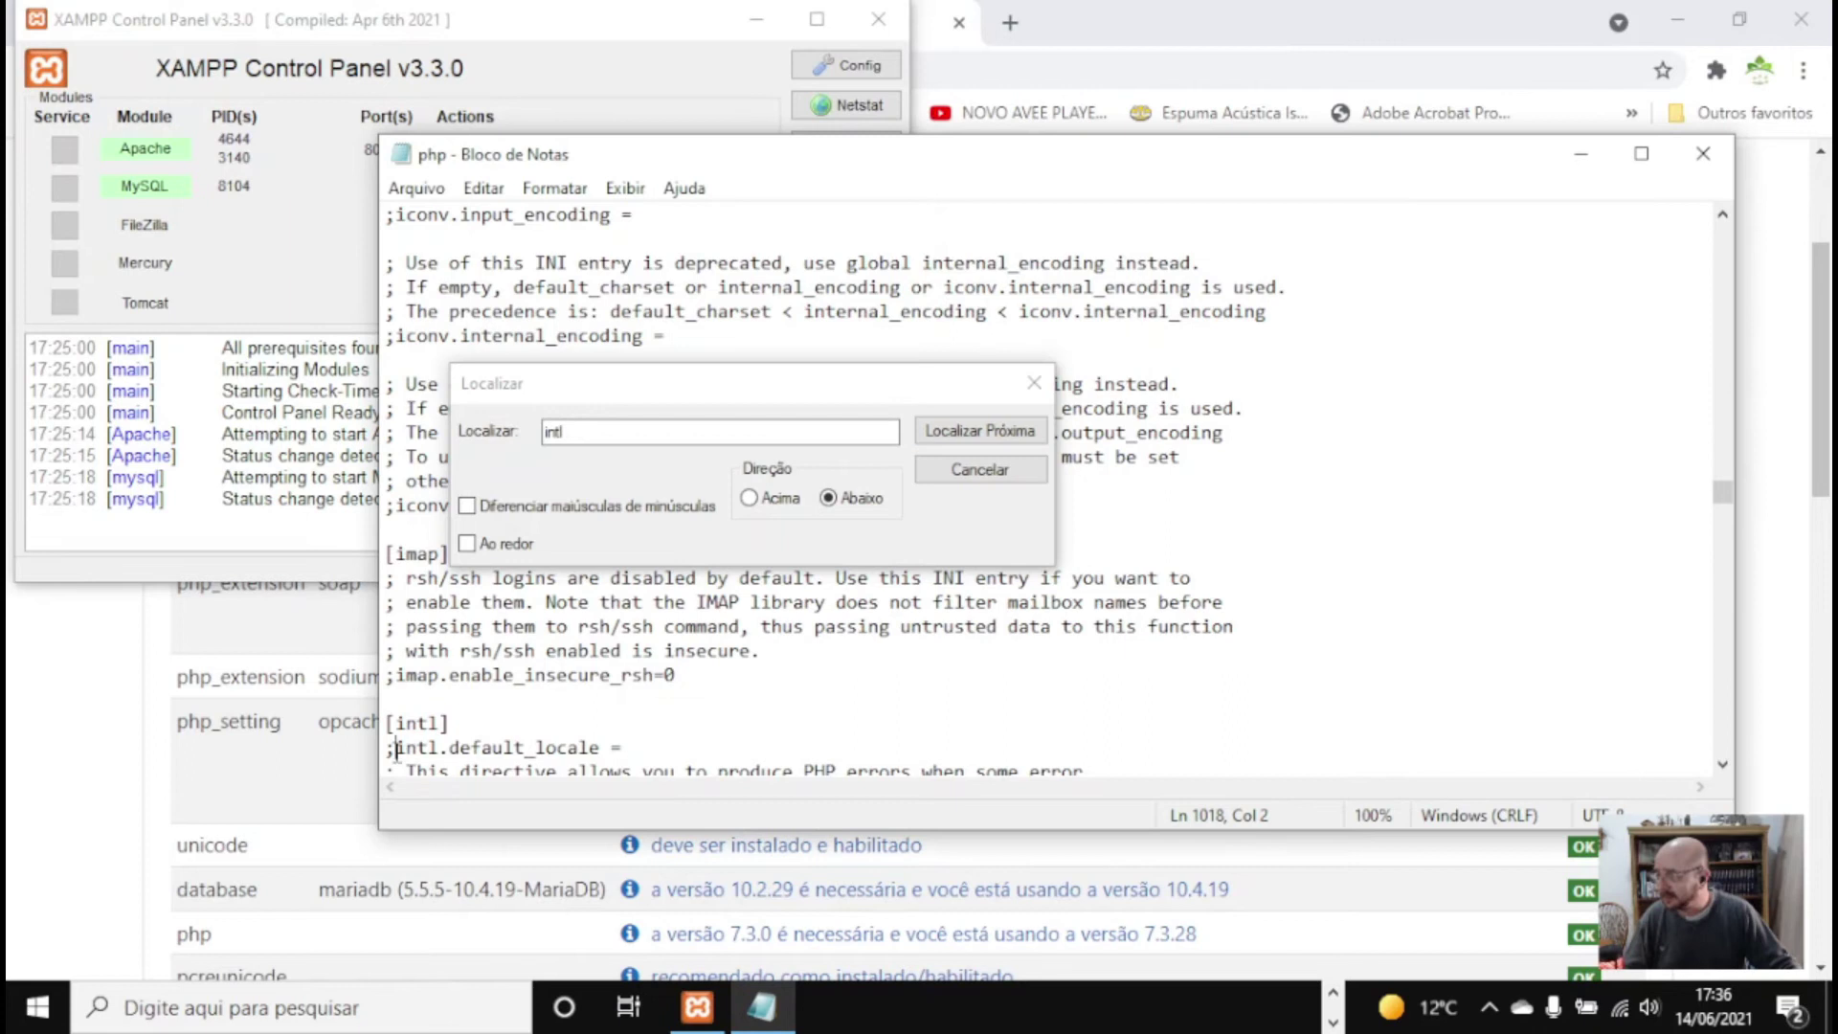
key(BackSpace)
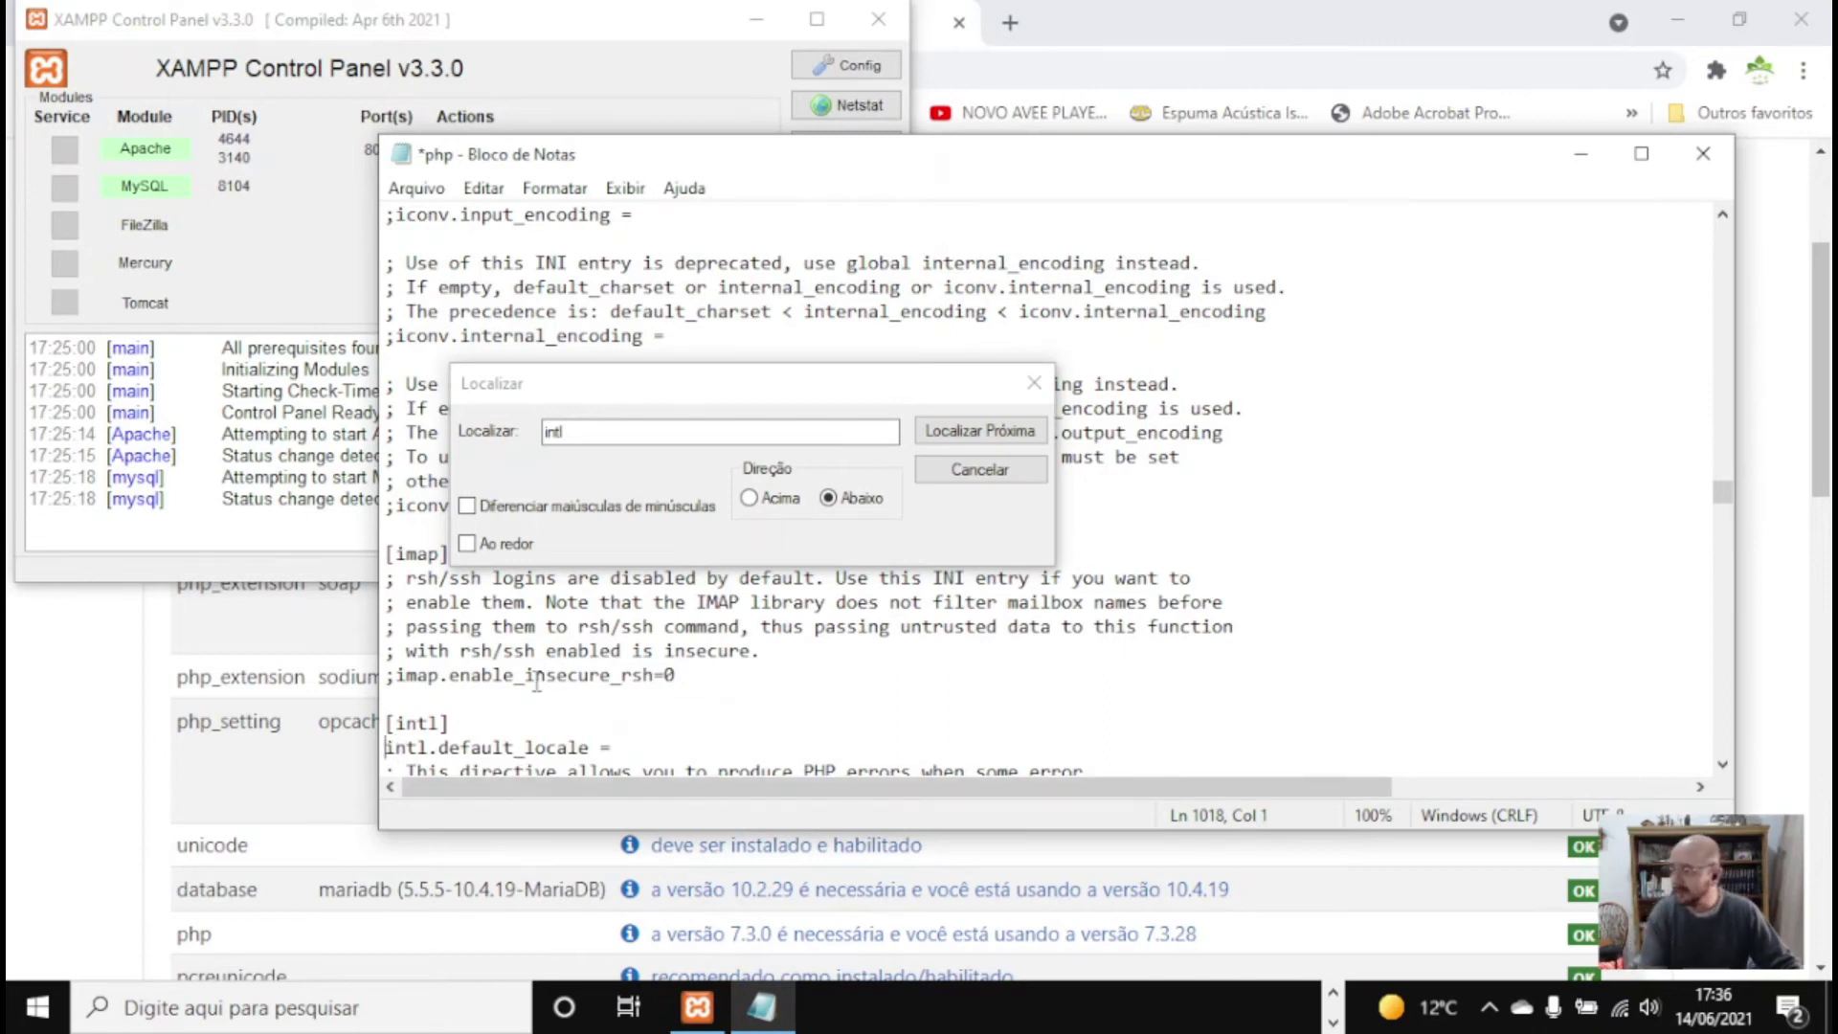
Remove the semicolon before intl.error_level
click(1009, 435)
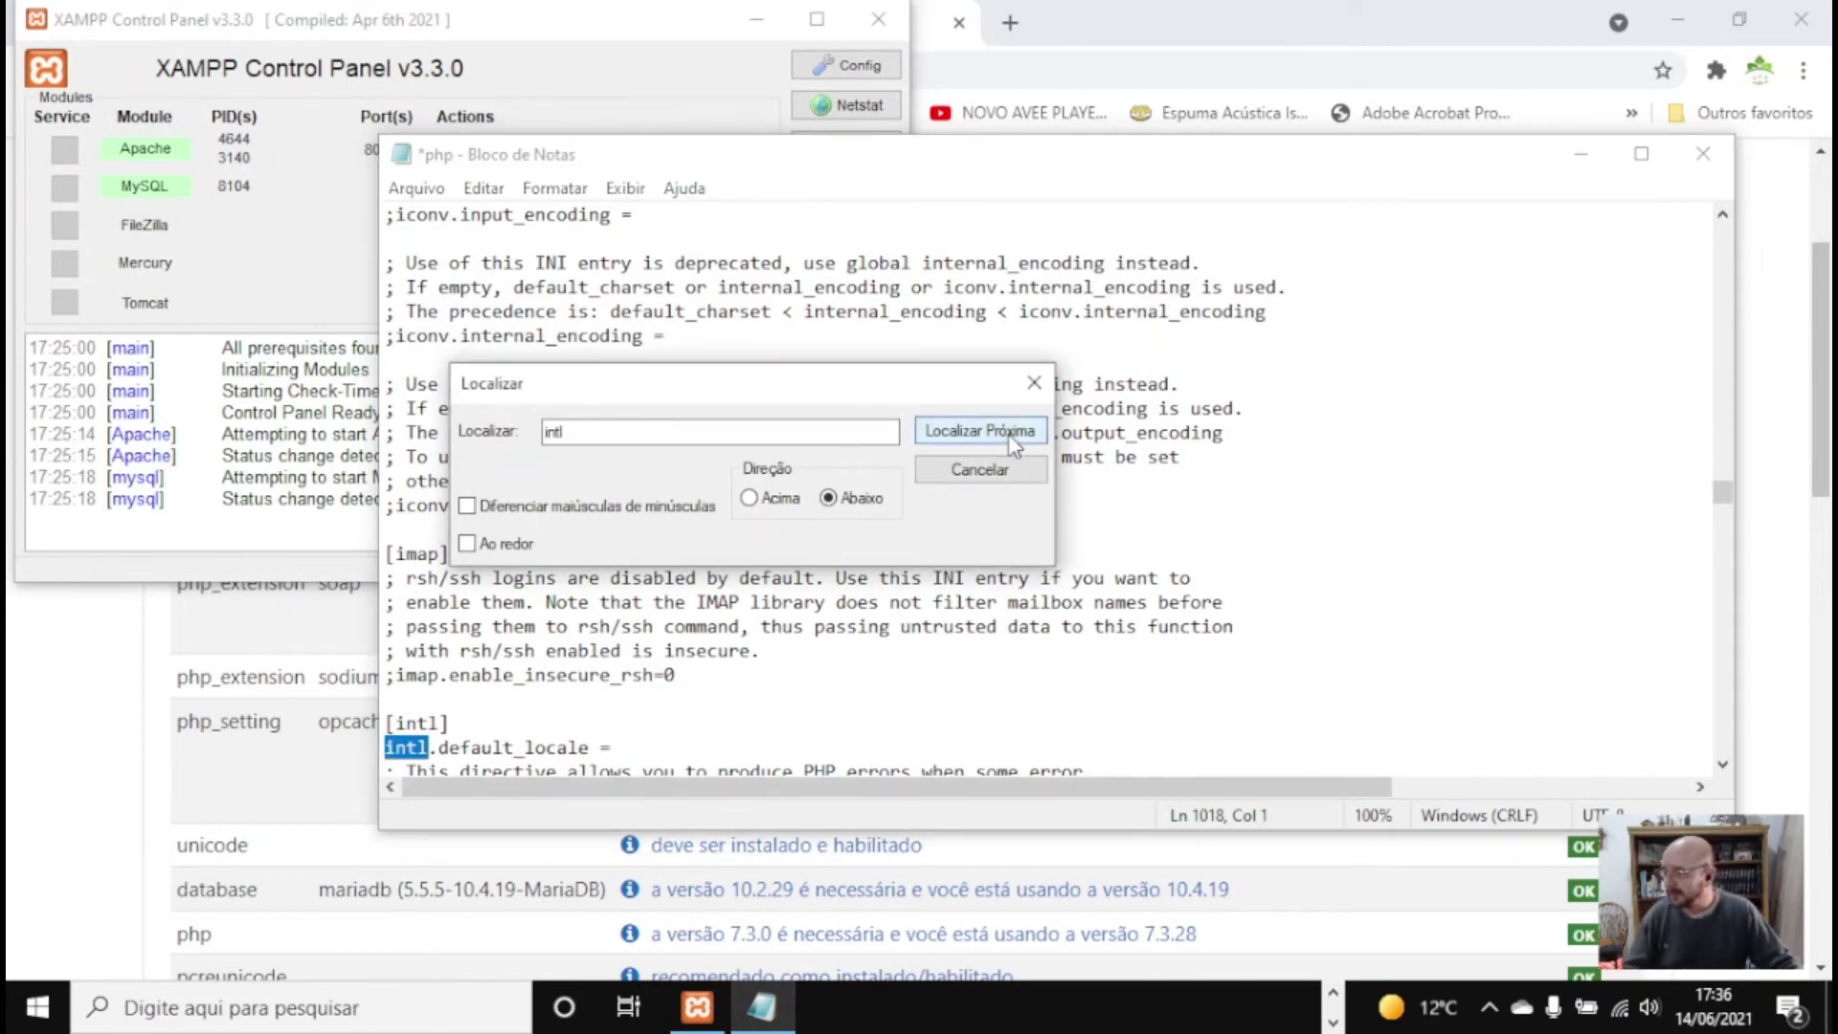
click(1011, 436)
click(1011, 436)
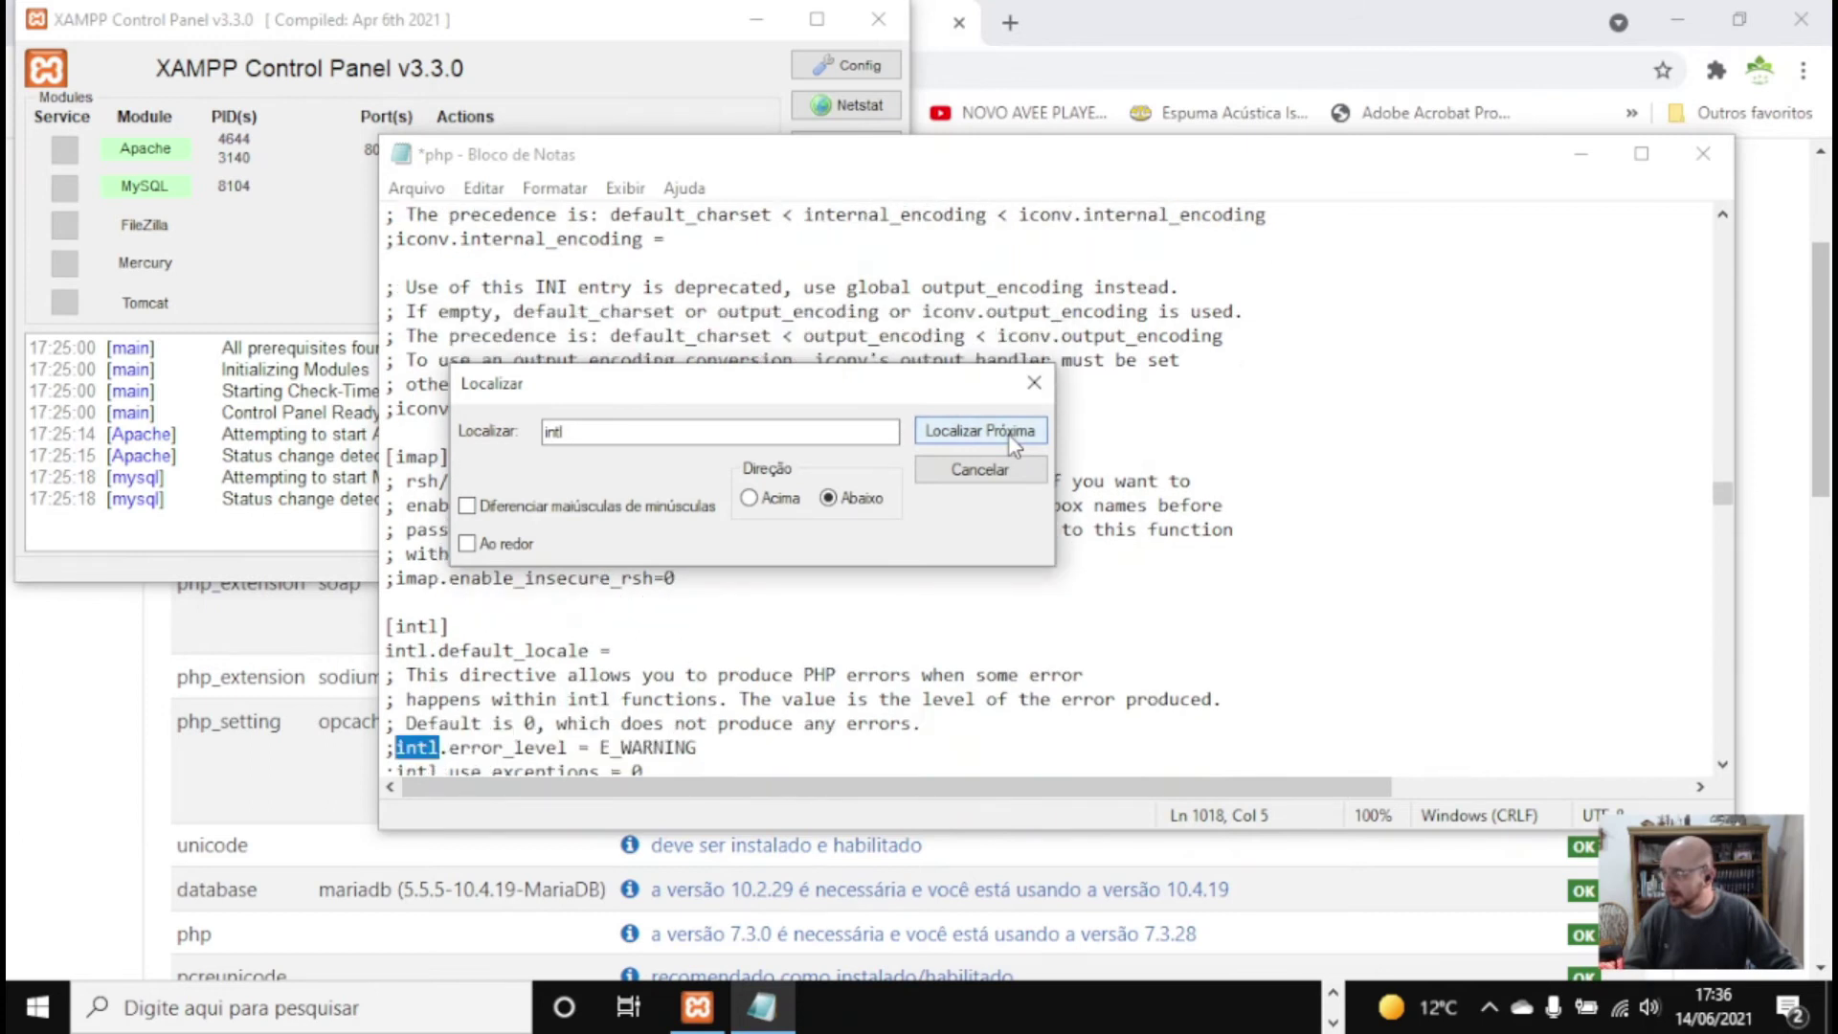
click(1011, 435)
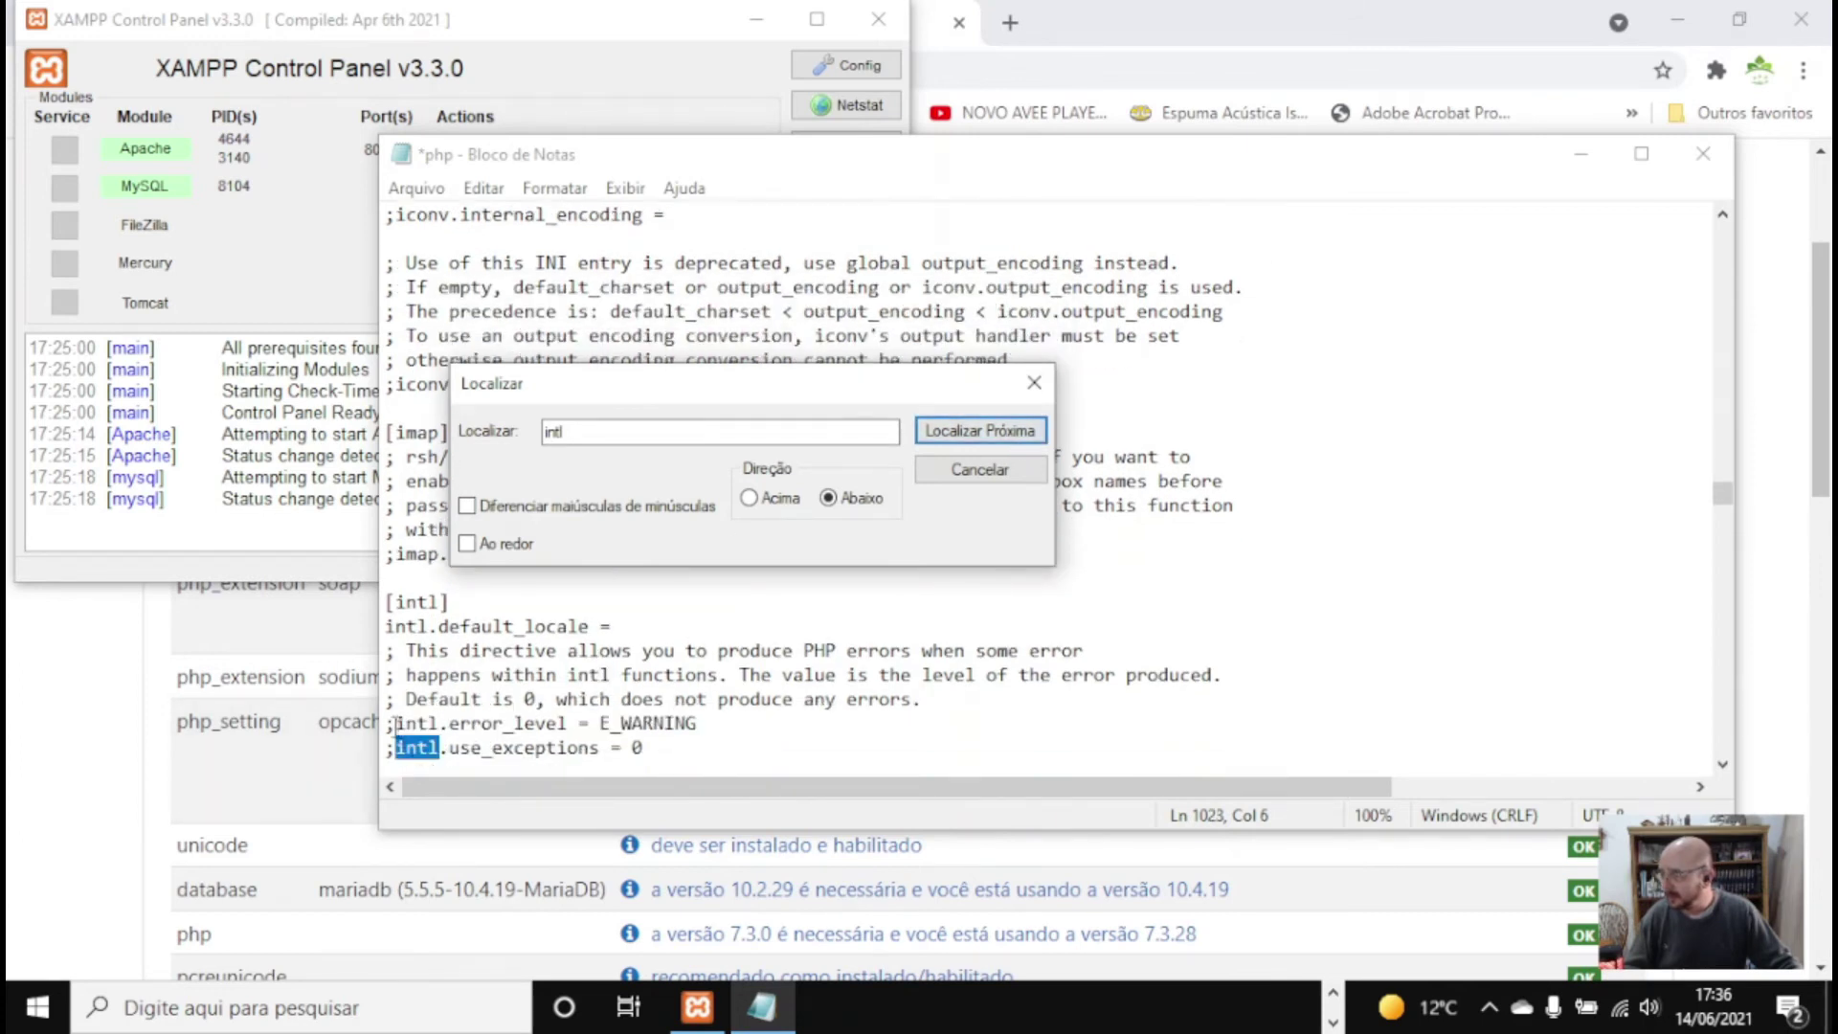
drag(396, 725, 387, 725)
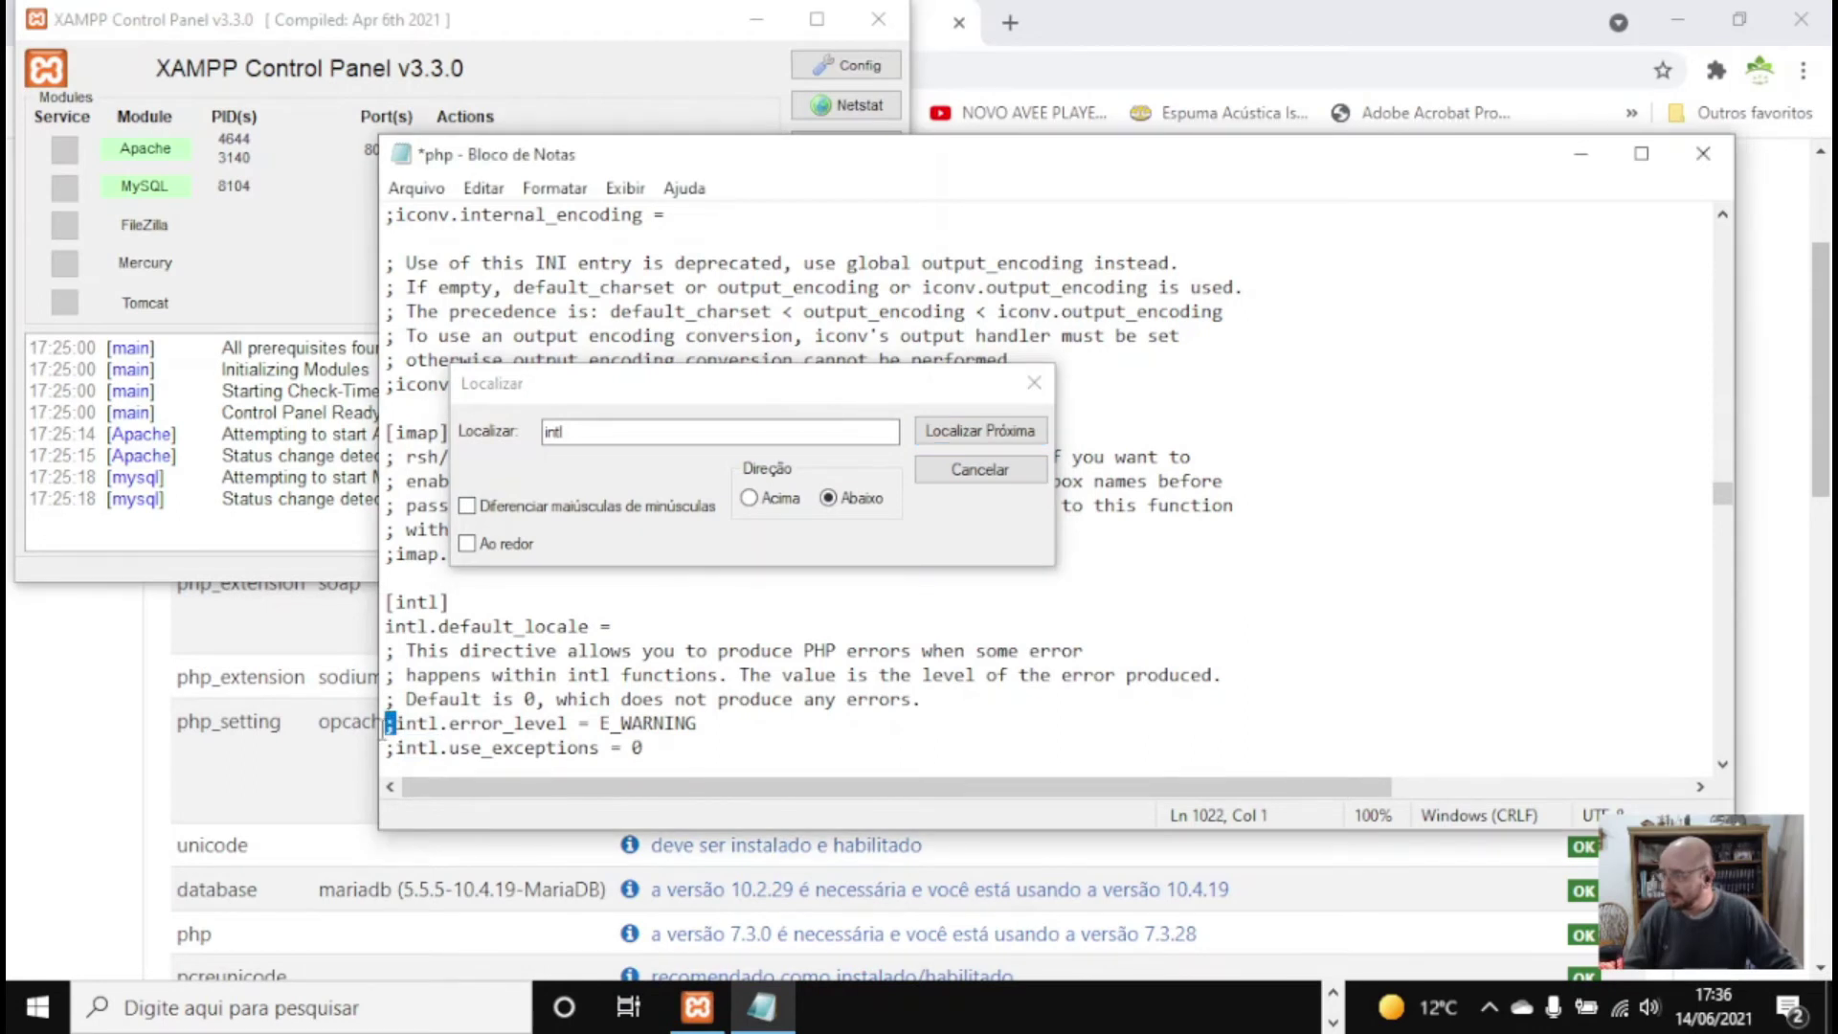
key(Delete)
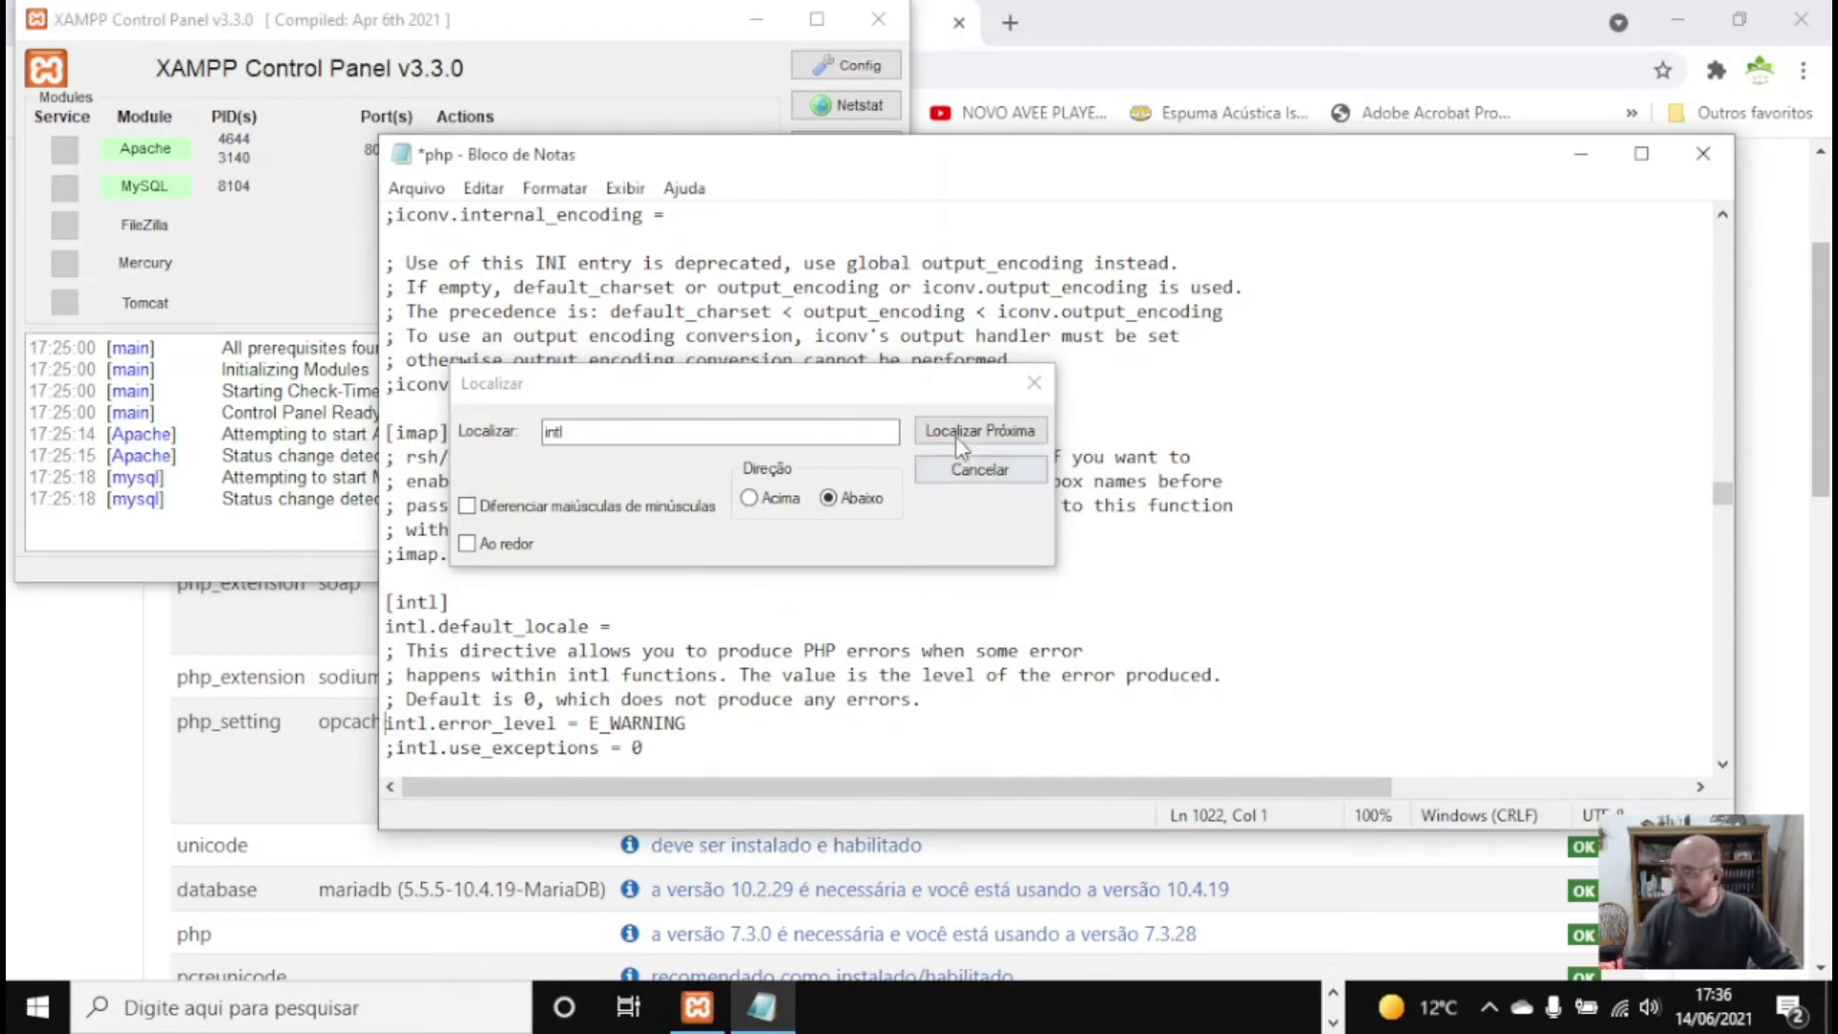
click(957, 438)
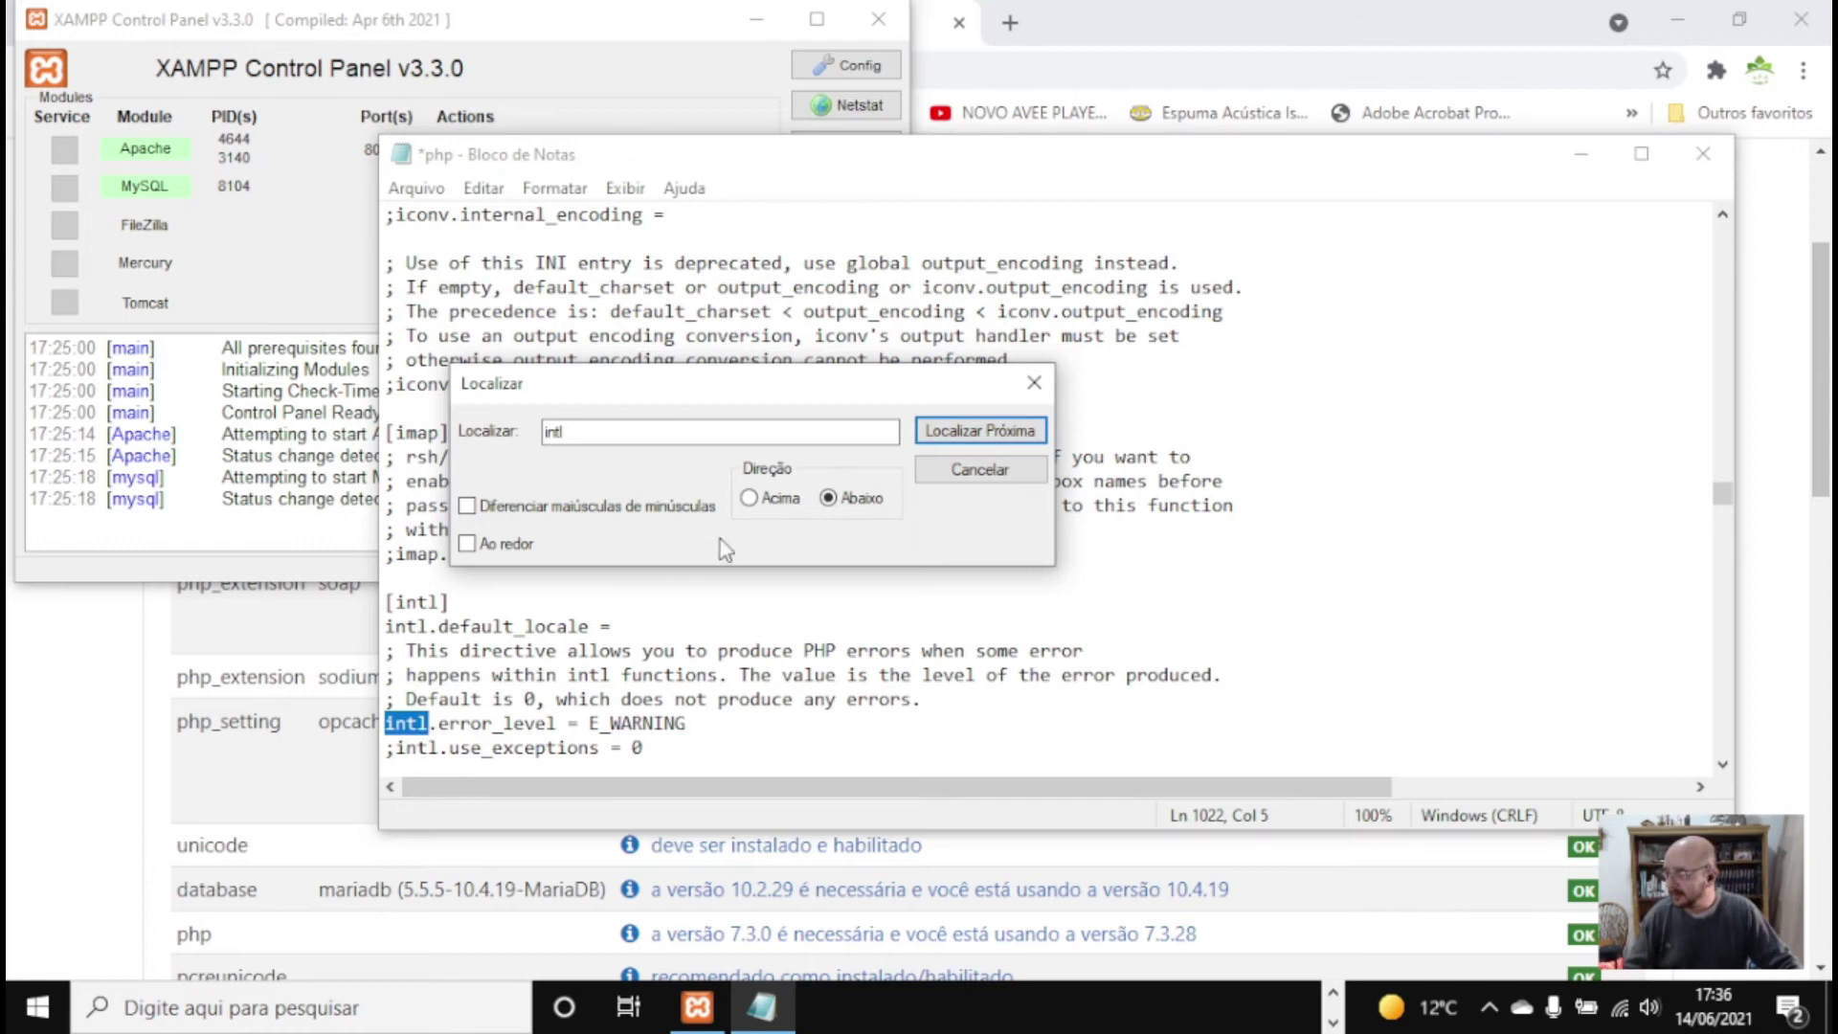
click(948, 431)
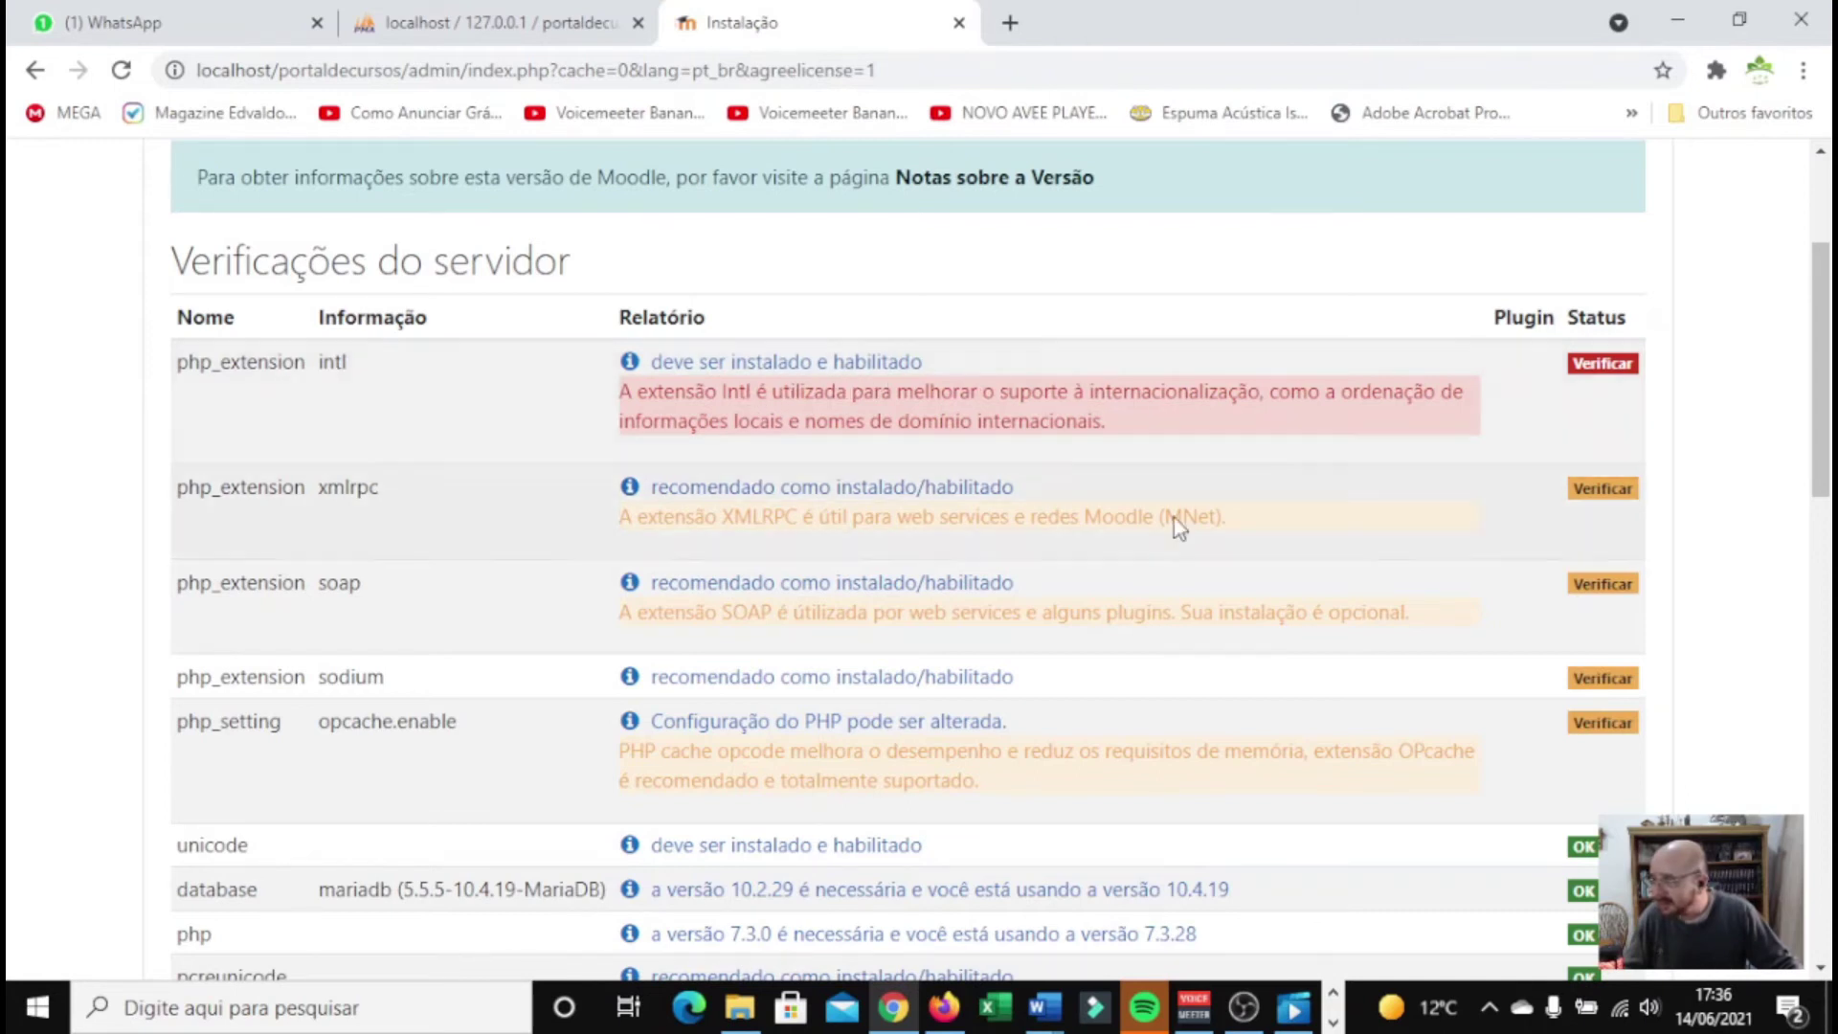
key(F5)
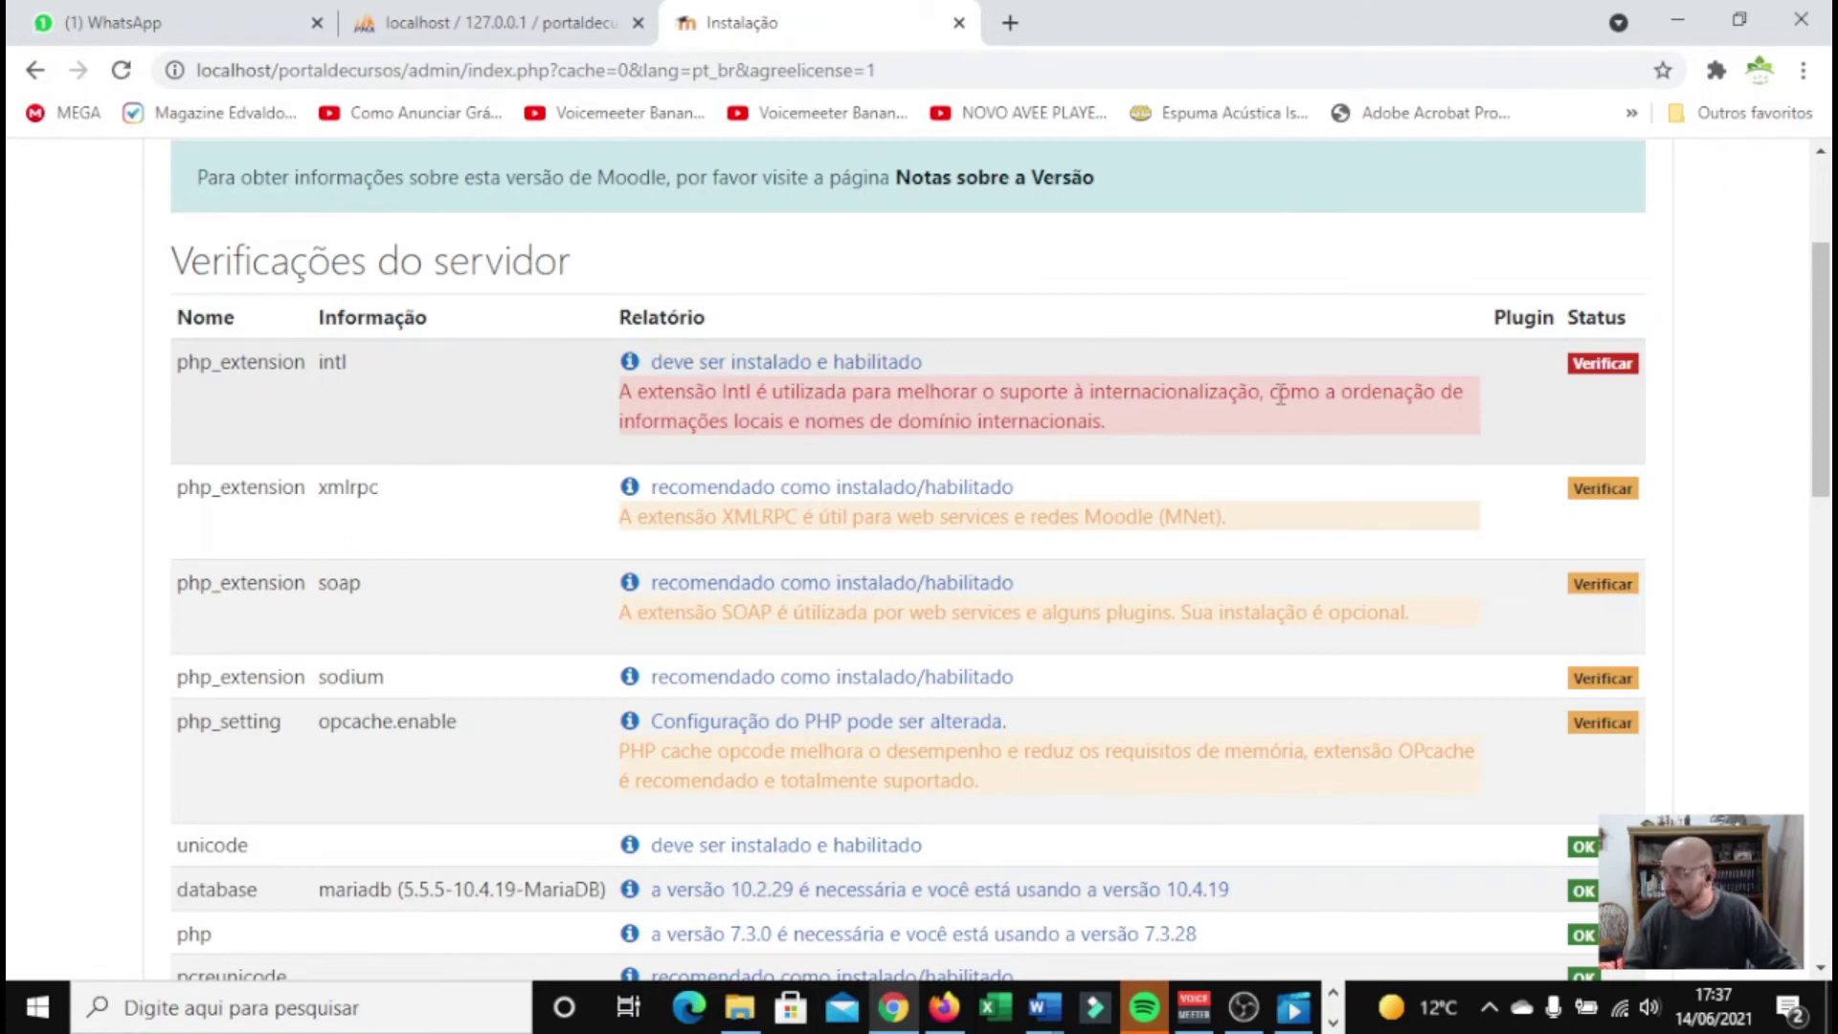
scroll(1025, 394, down, 15)
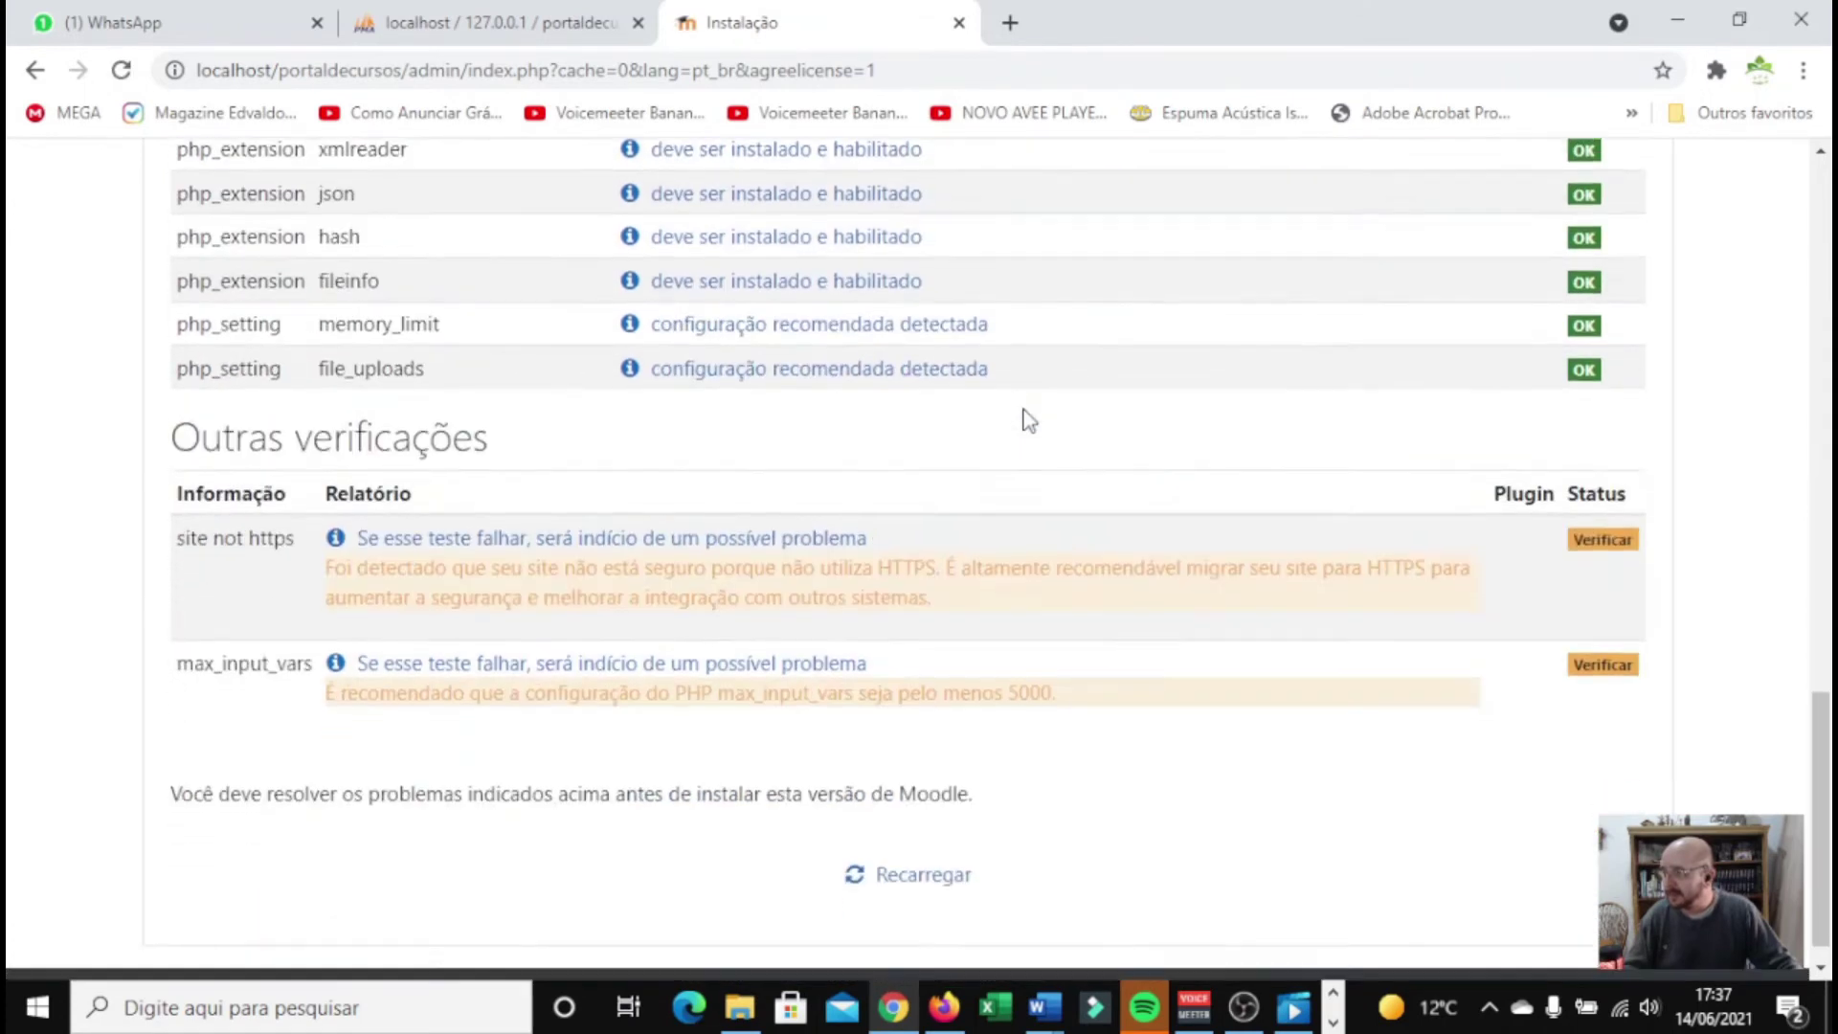
click(957, 852)
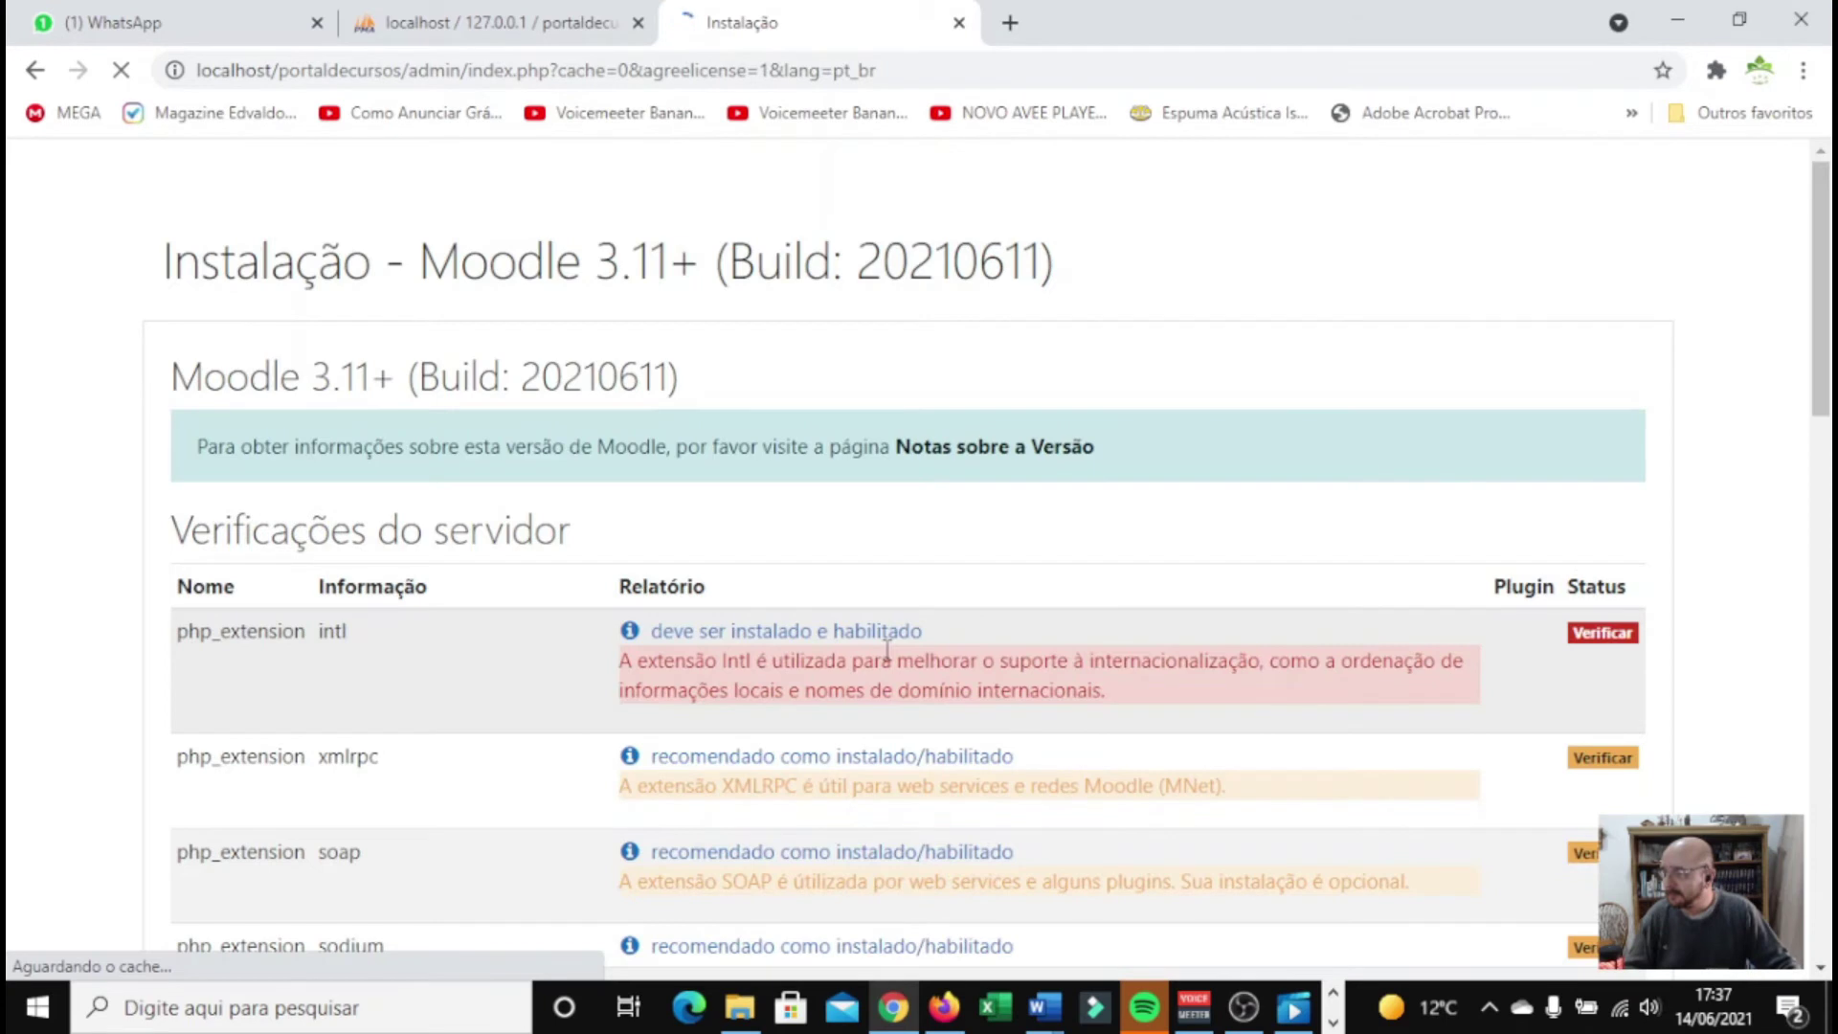
Check the MoodleDocs help page for intl, then switch to XAMPP Control Panel
click(875, 633)
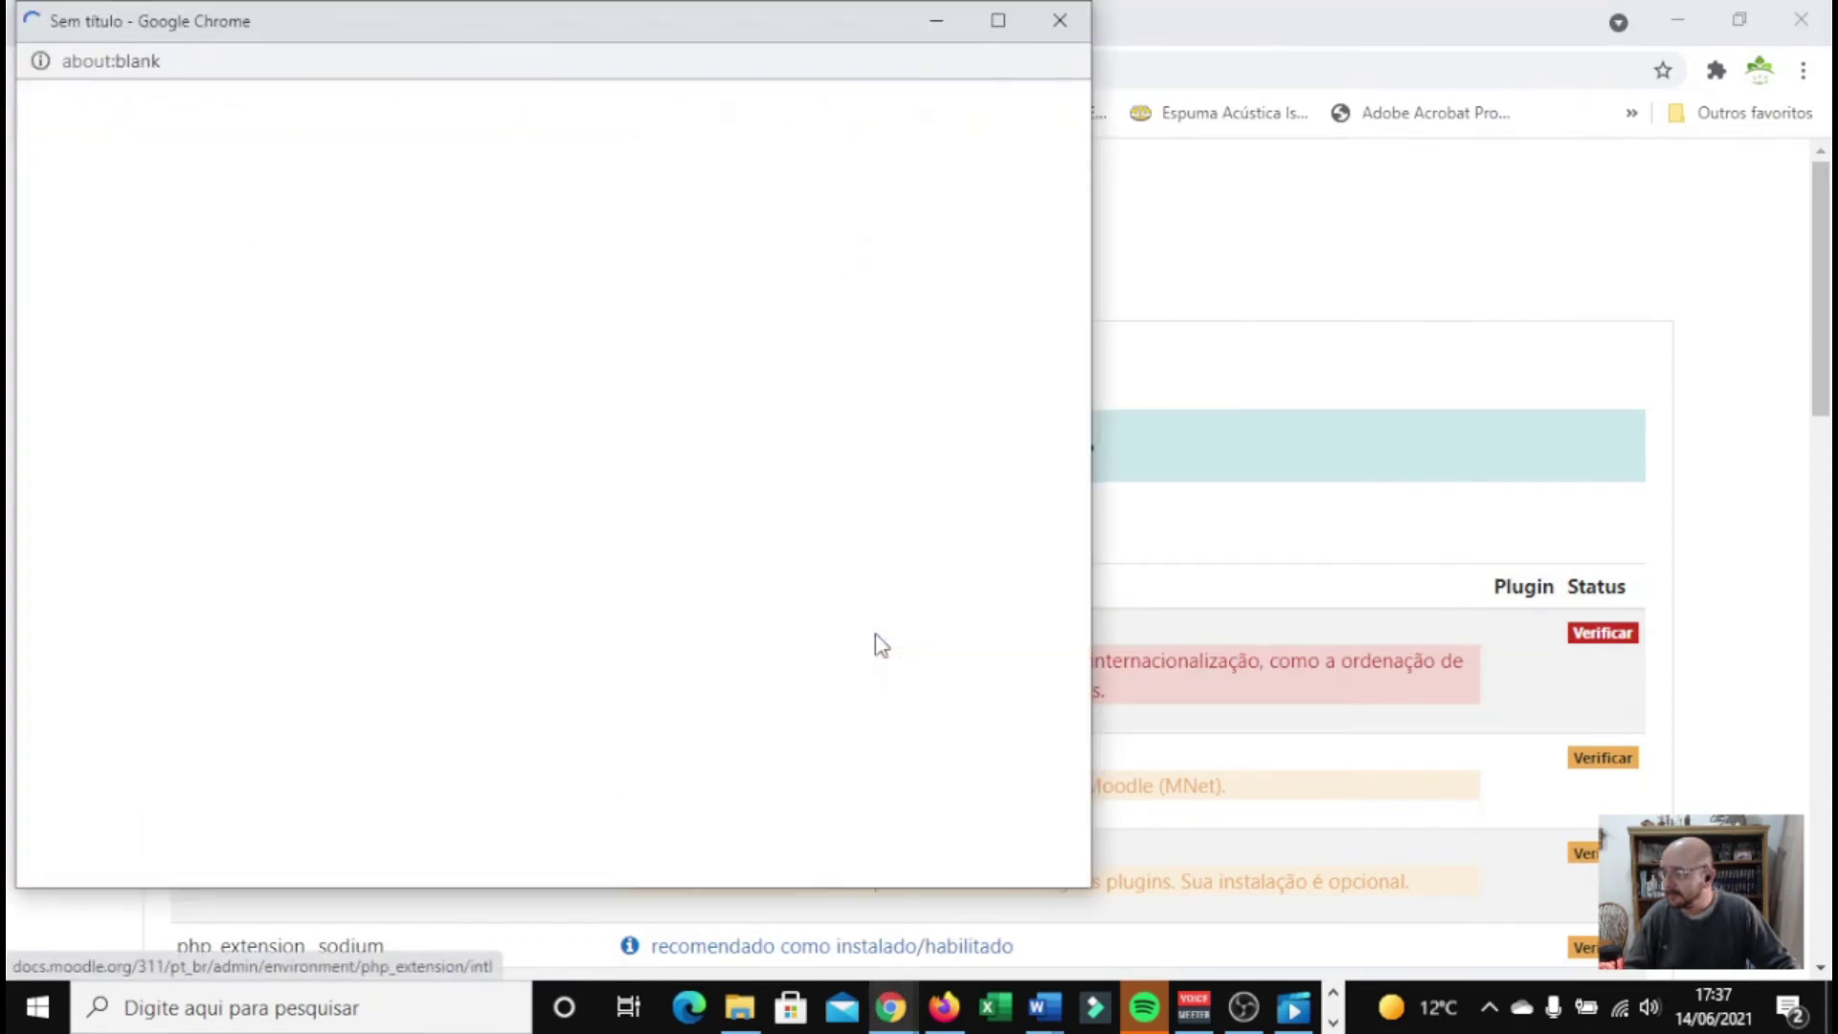
click(1060, 20)
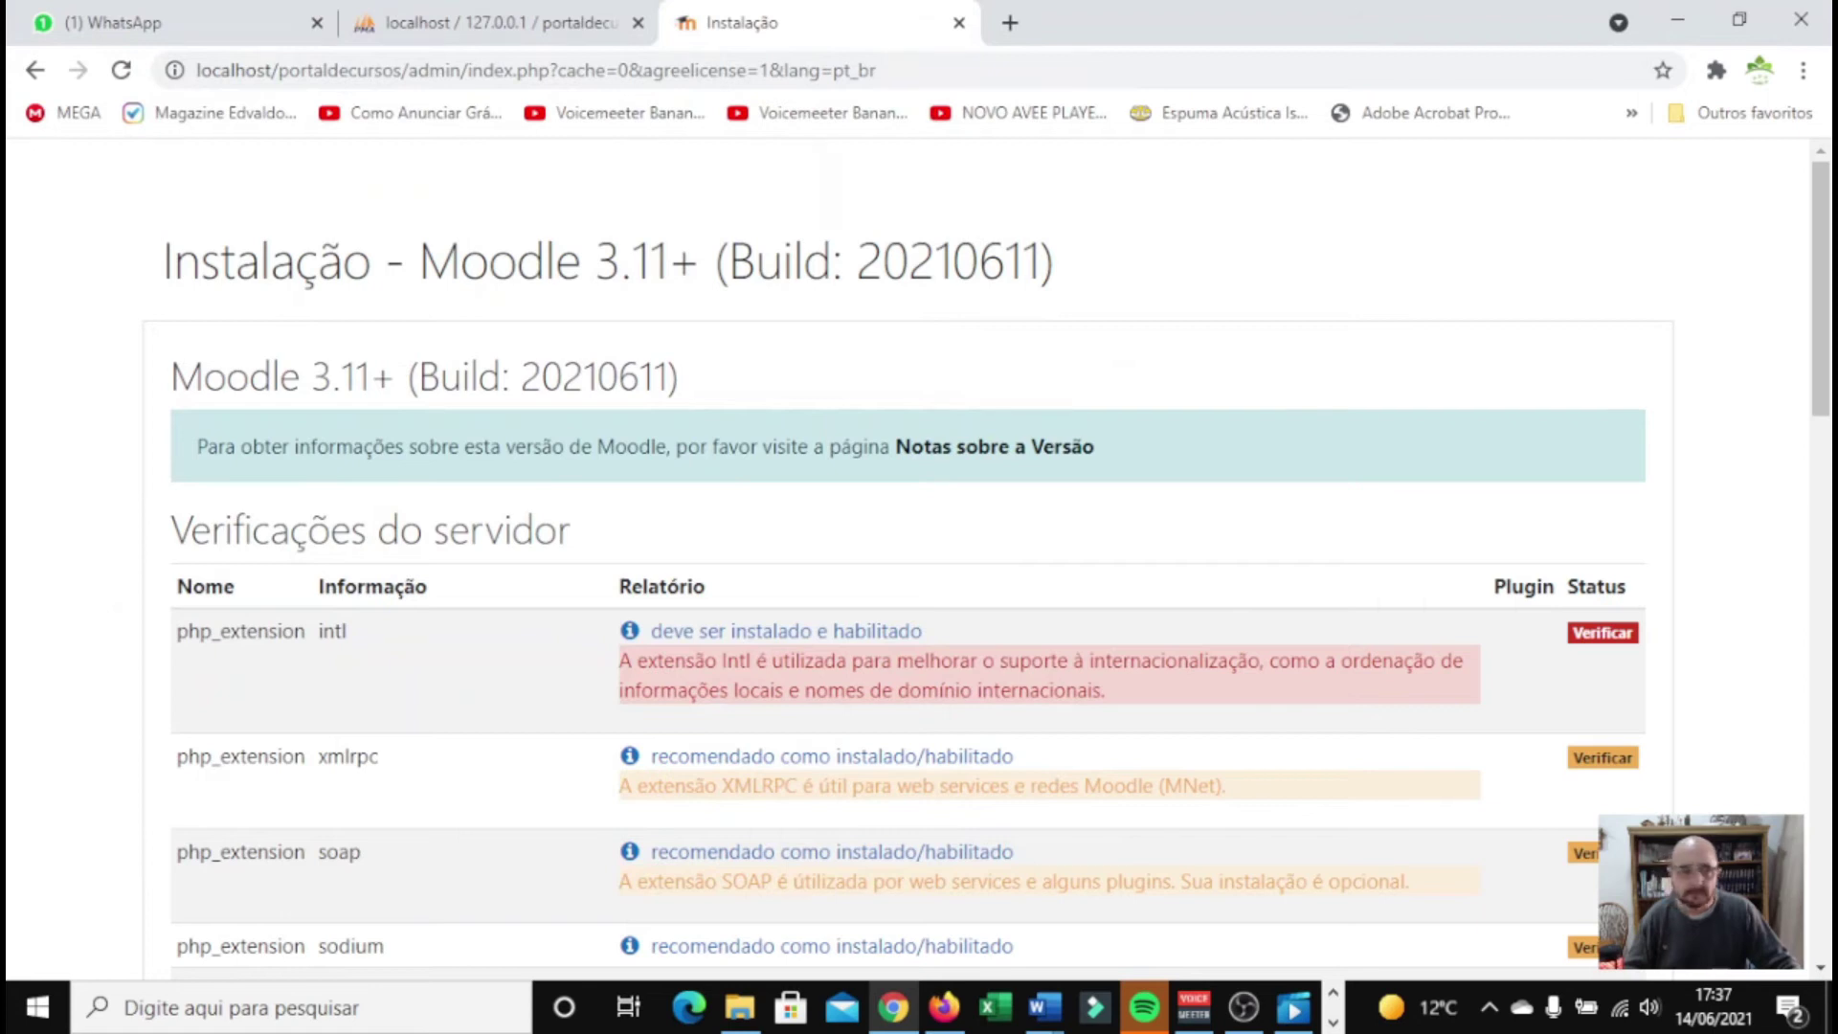
key(alt+Tab)
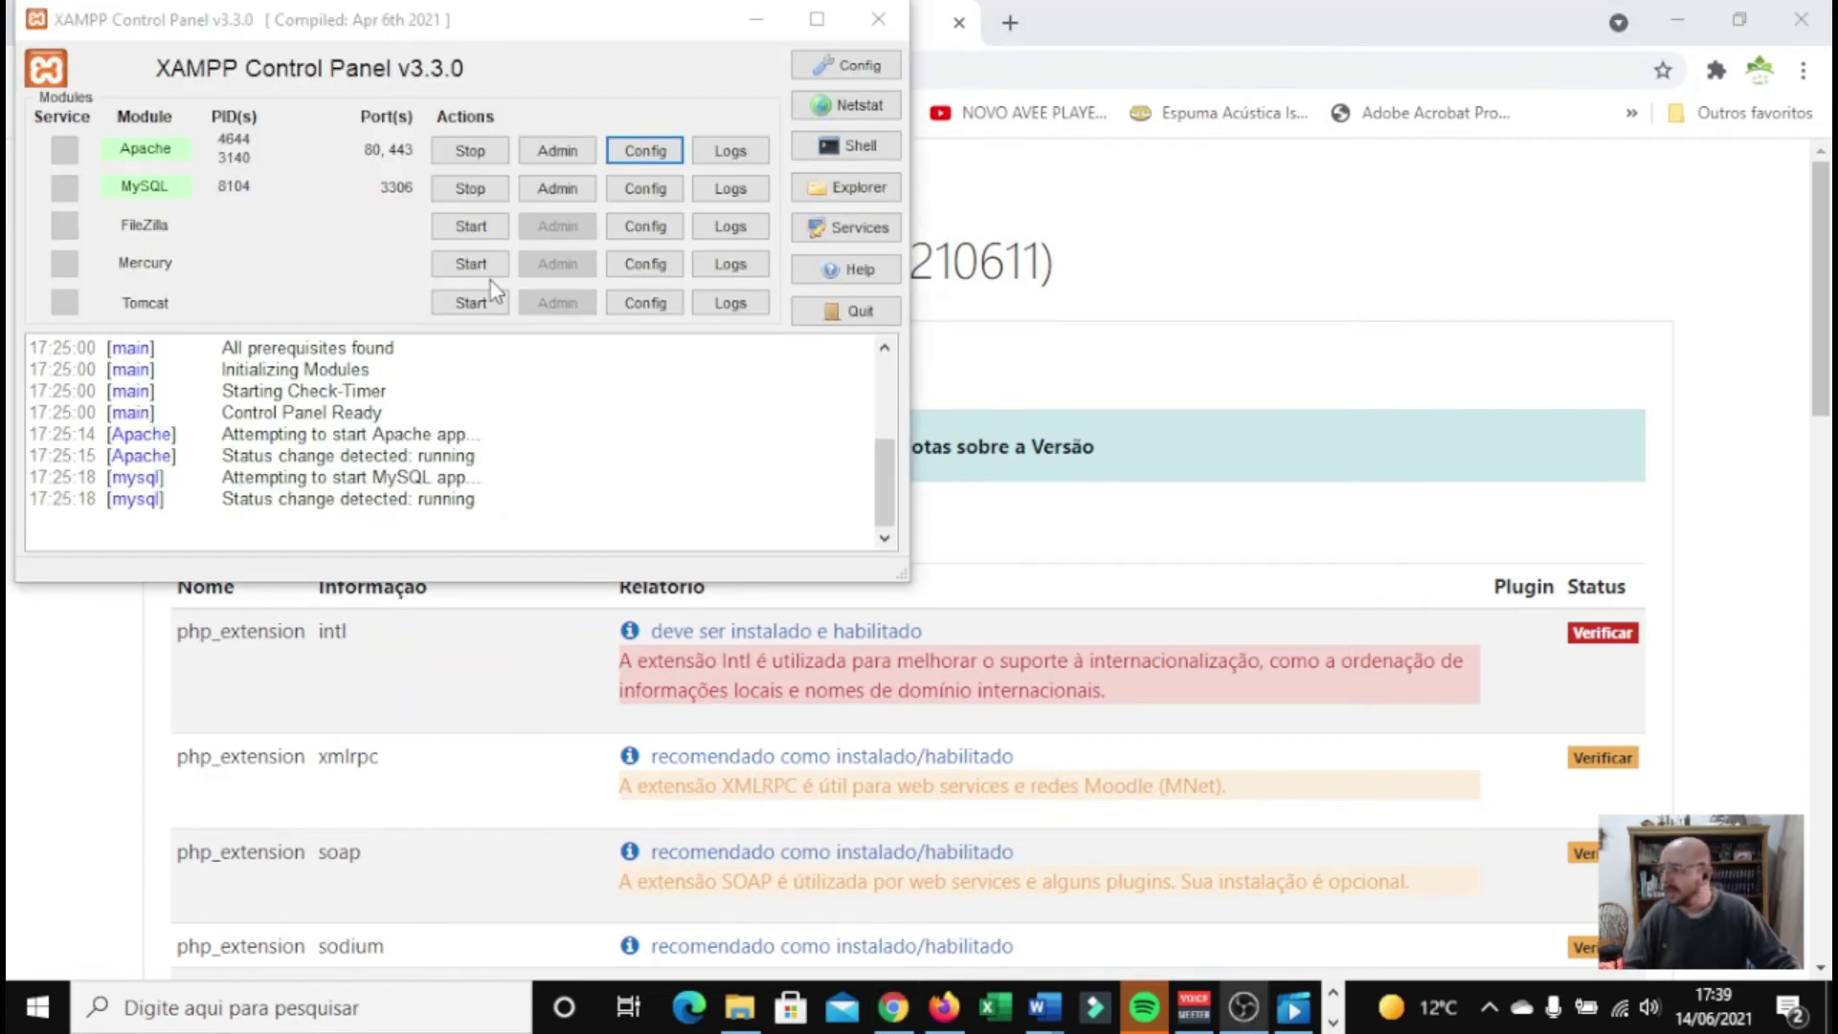
Stop Apache and MySQL, start Apache again, and return to the installer in Chrome
click(468, 153)
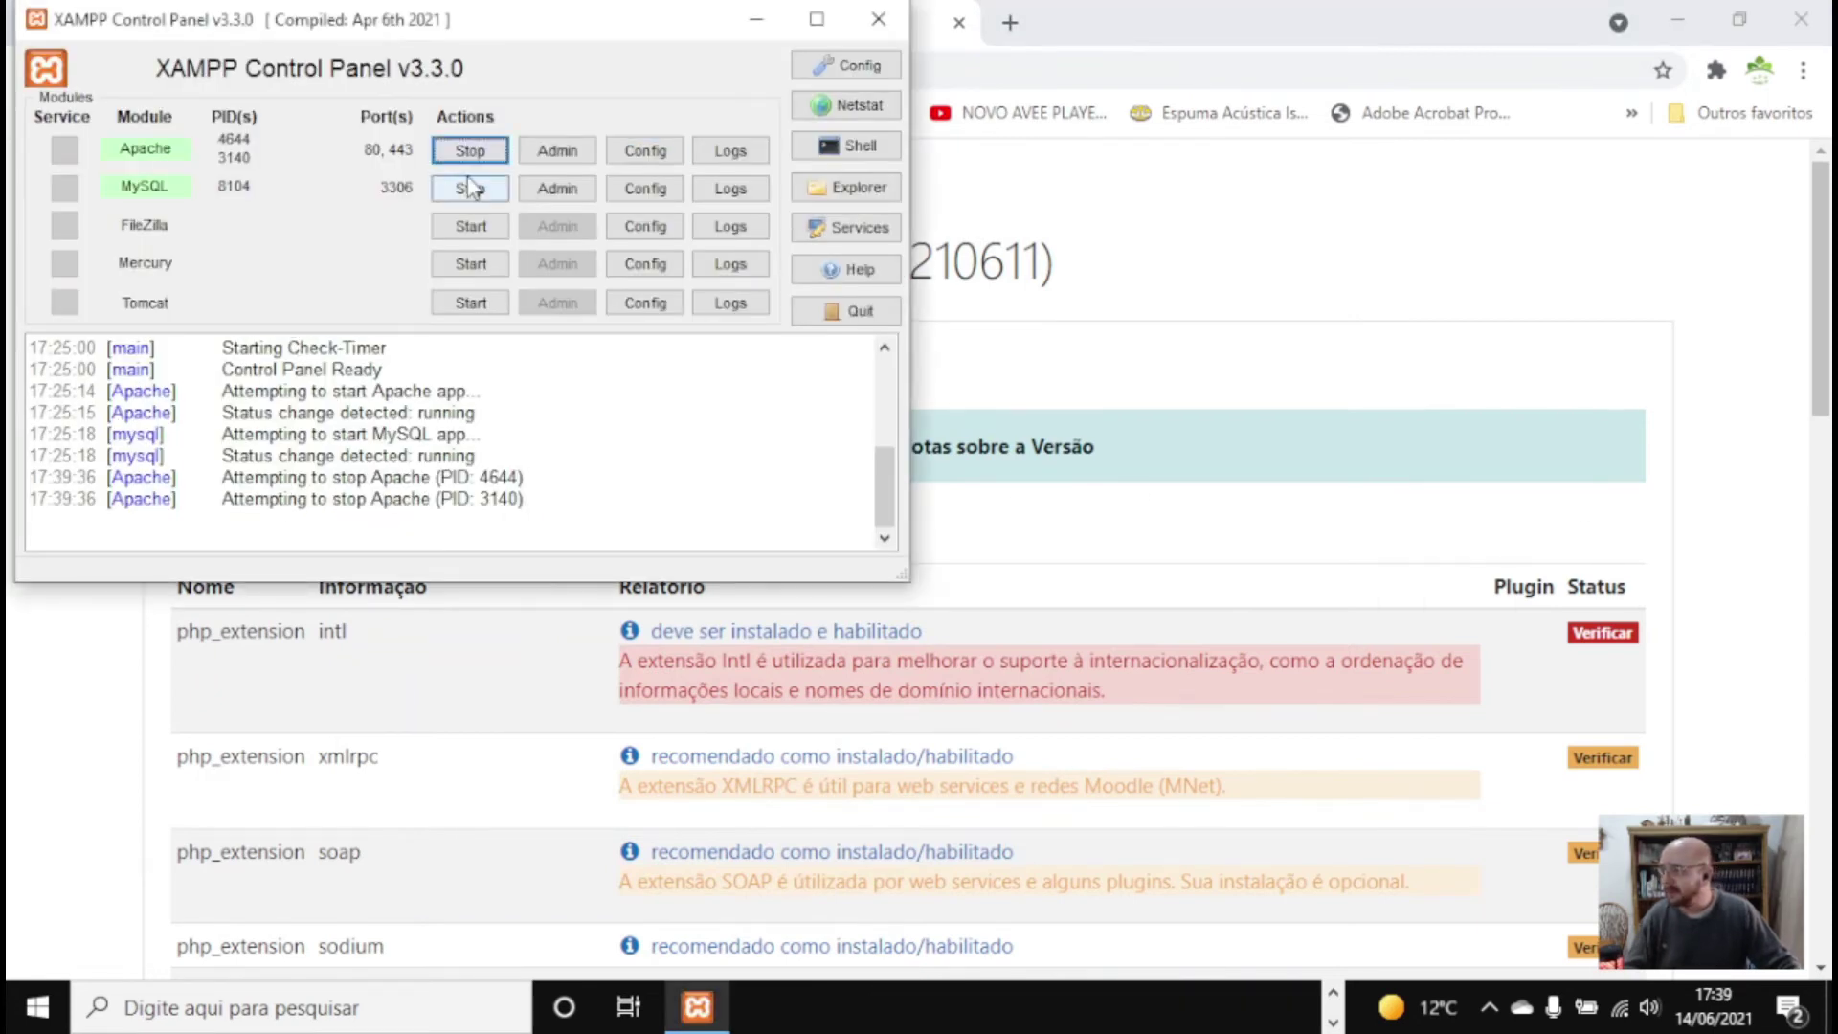
click(468, 187)
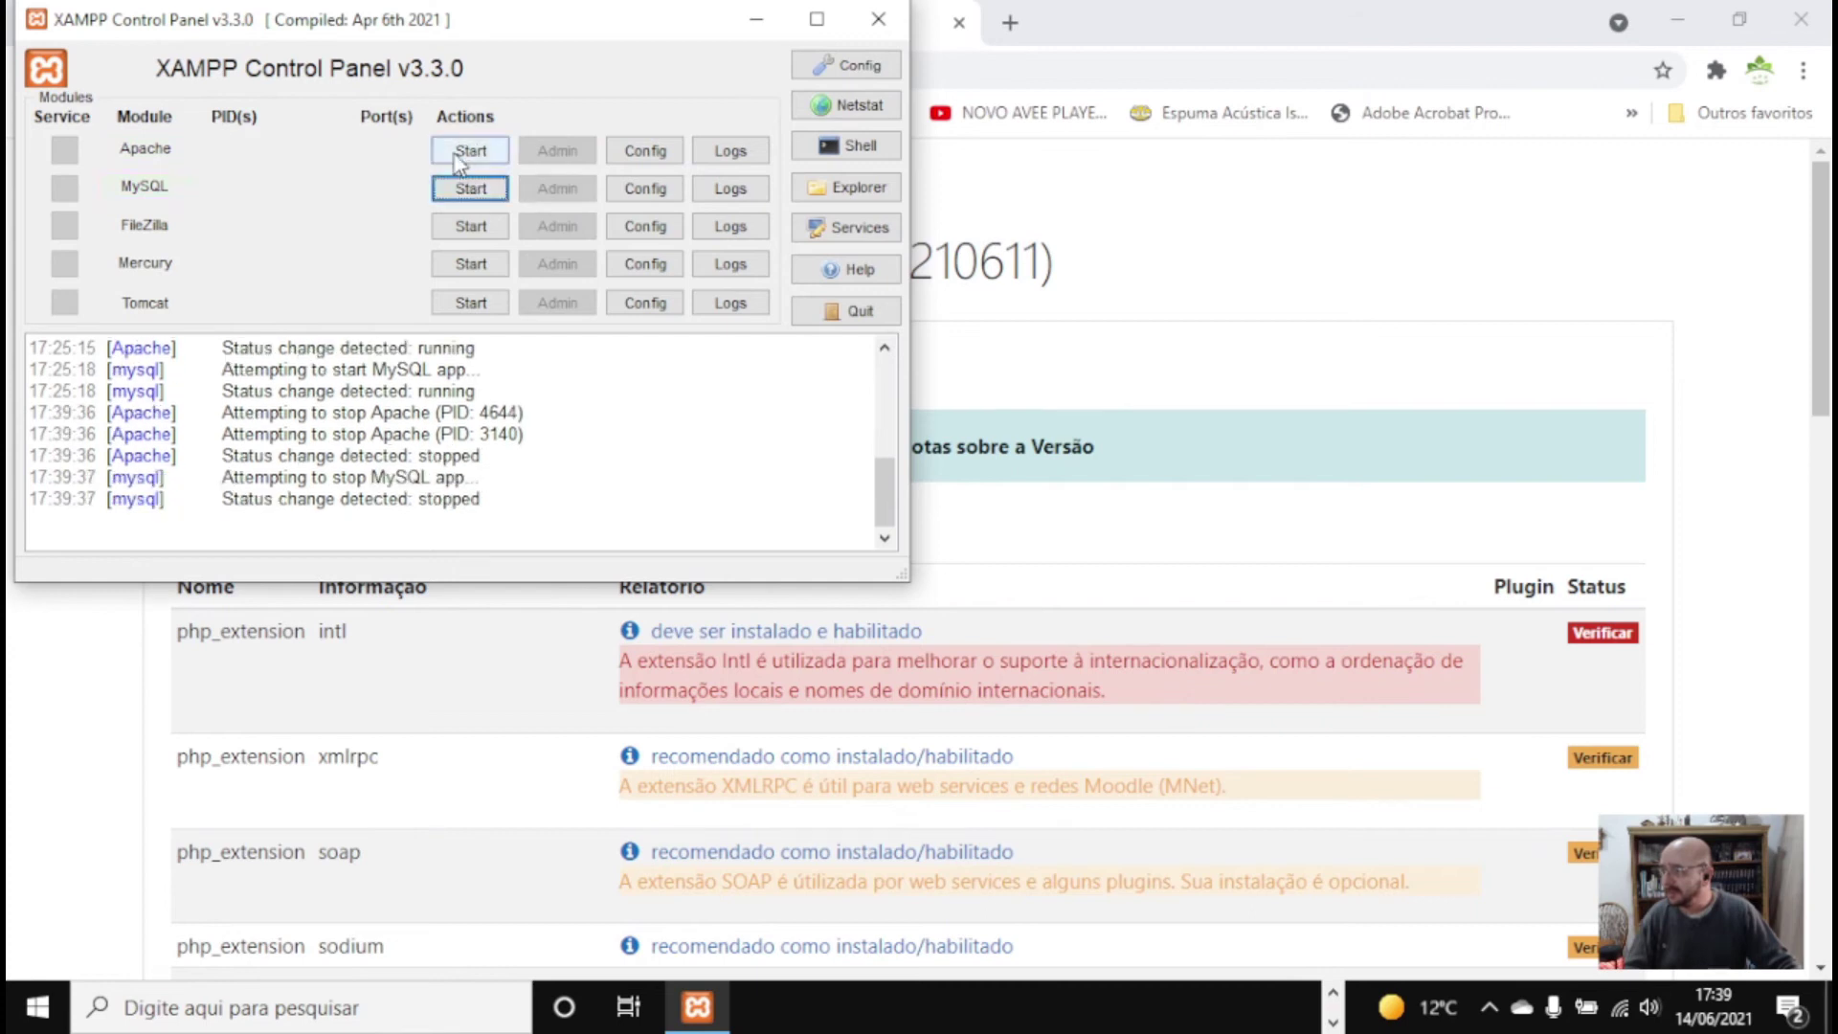
click(460, 153)
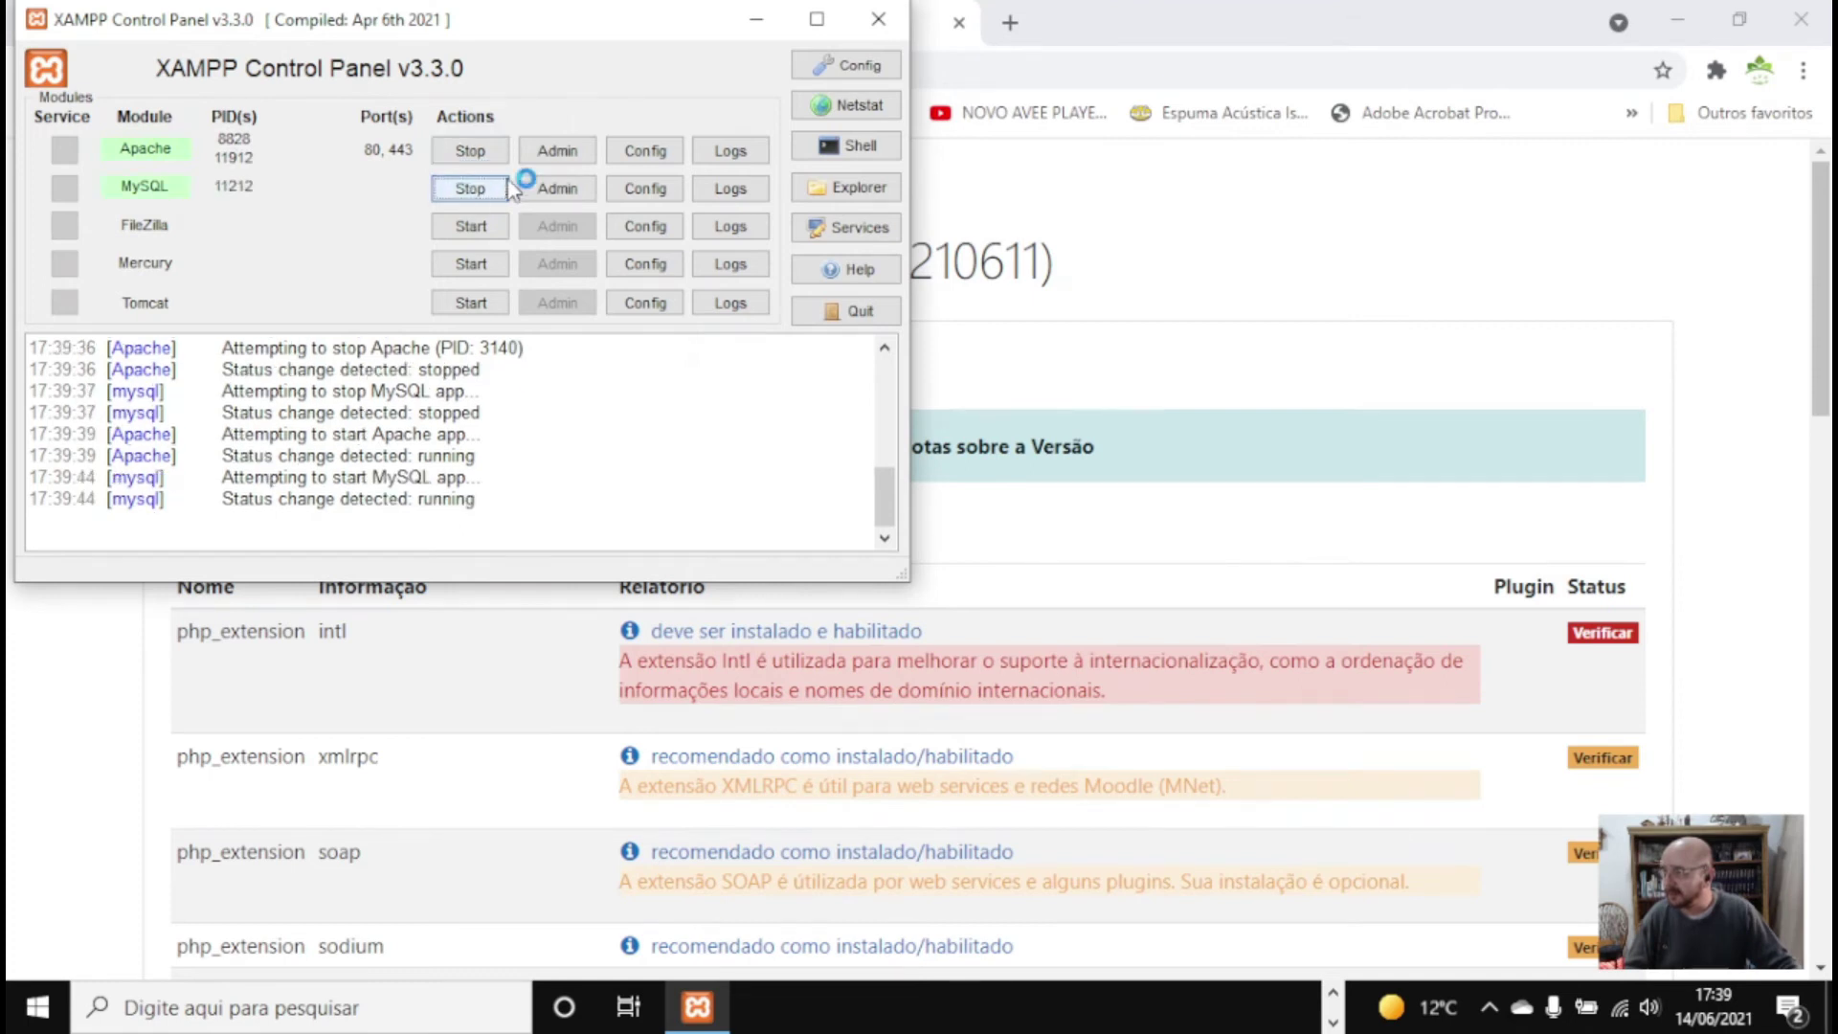
click(1245, 369)
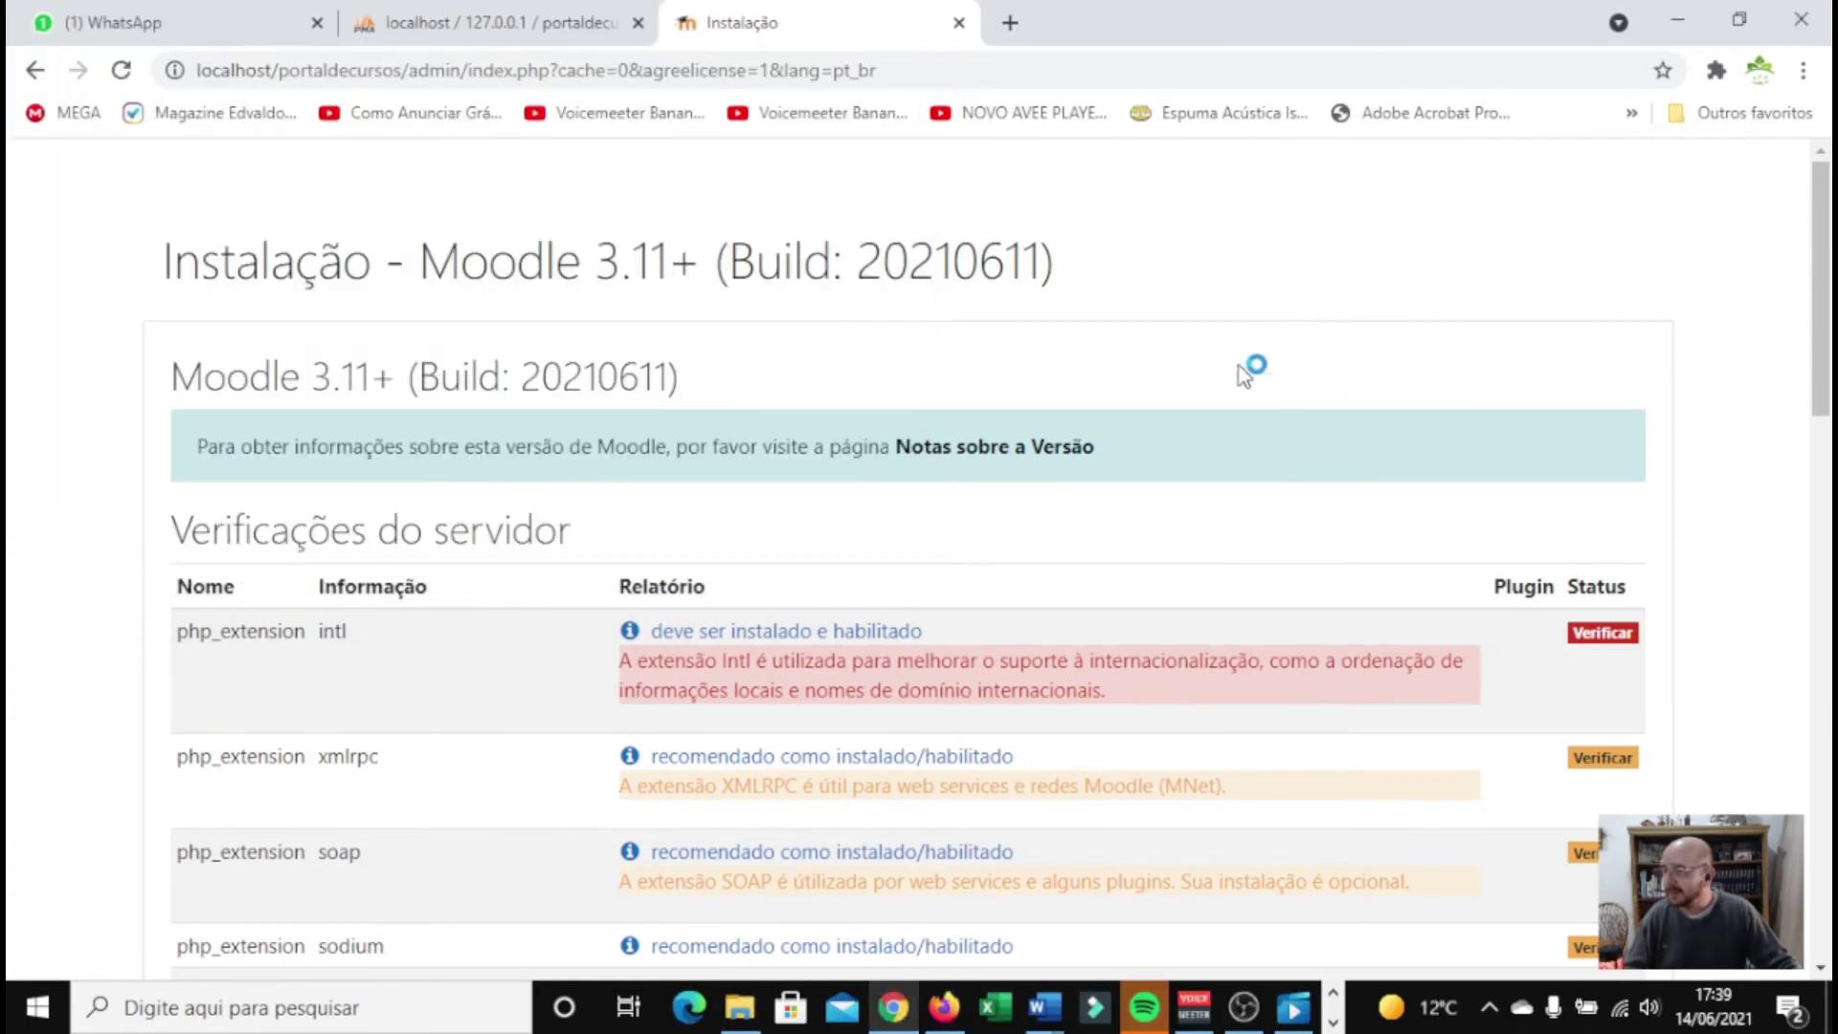
Rerun the server checks, confirm intl is OK, and continue to install all modules
scroll(1072, 530, down, 10)
scroll(1062, 564, down, 6)
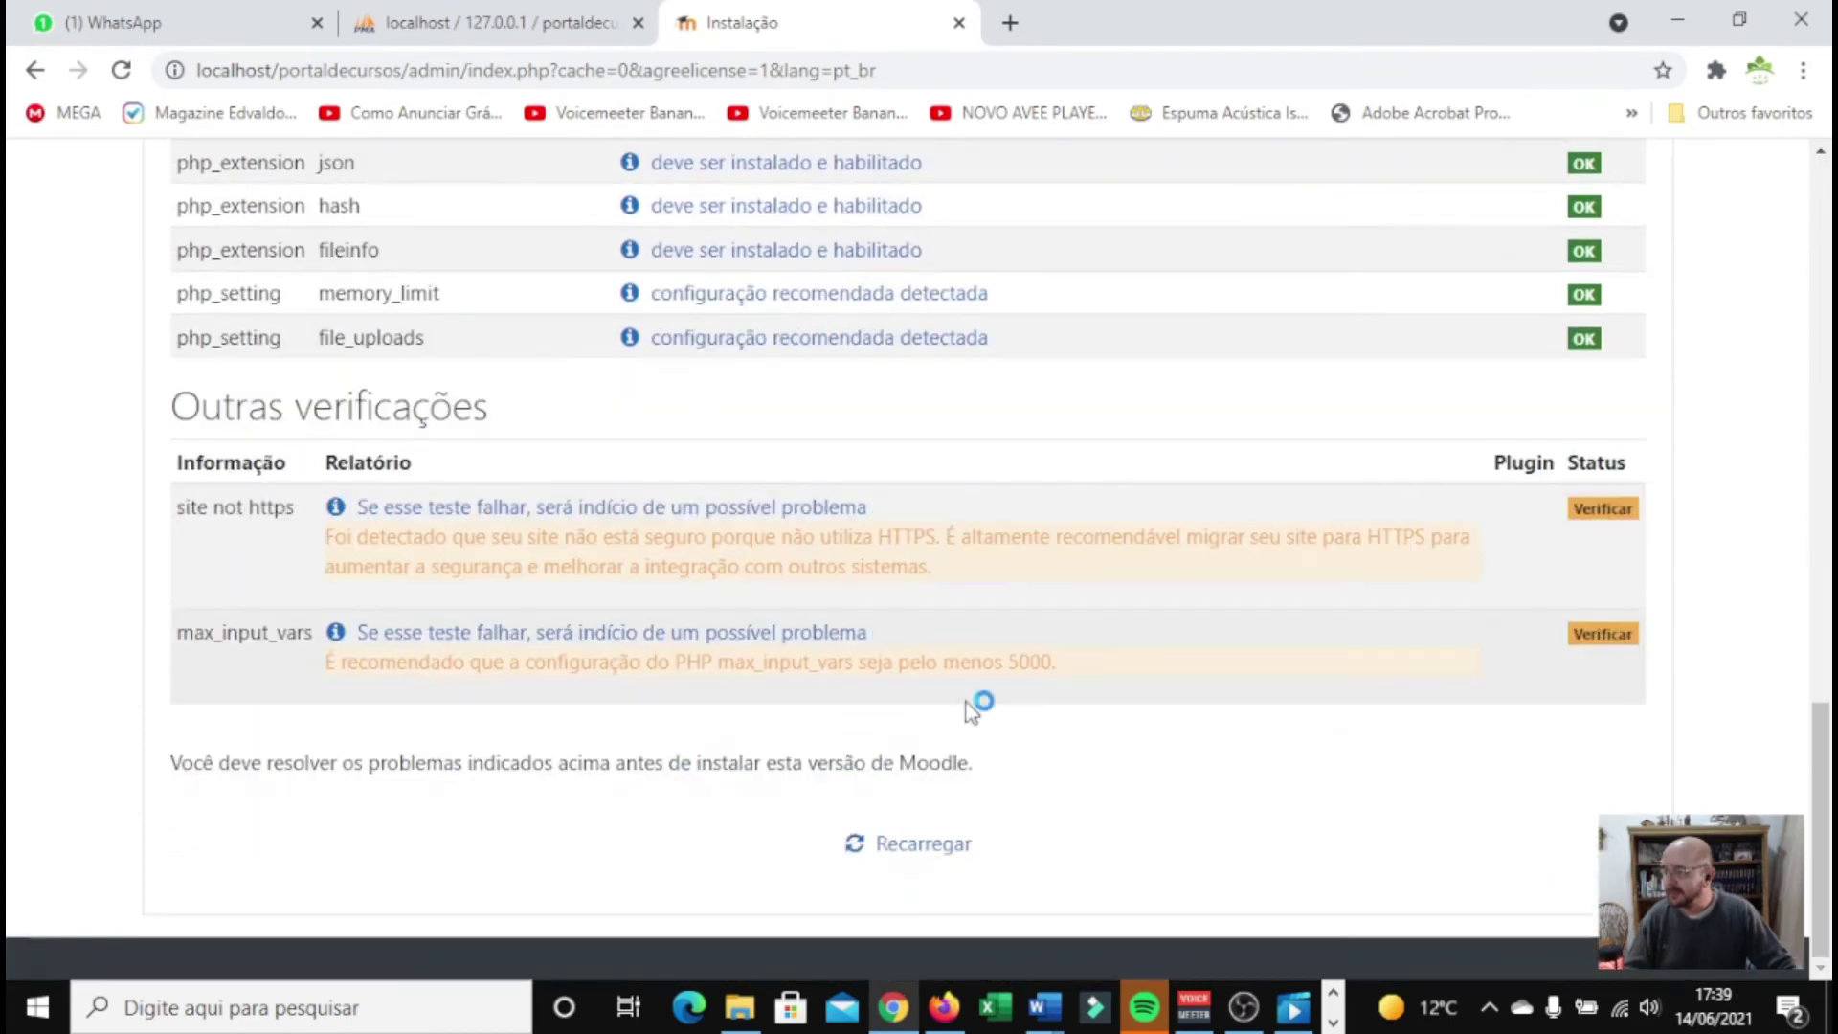
click(904, 847)
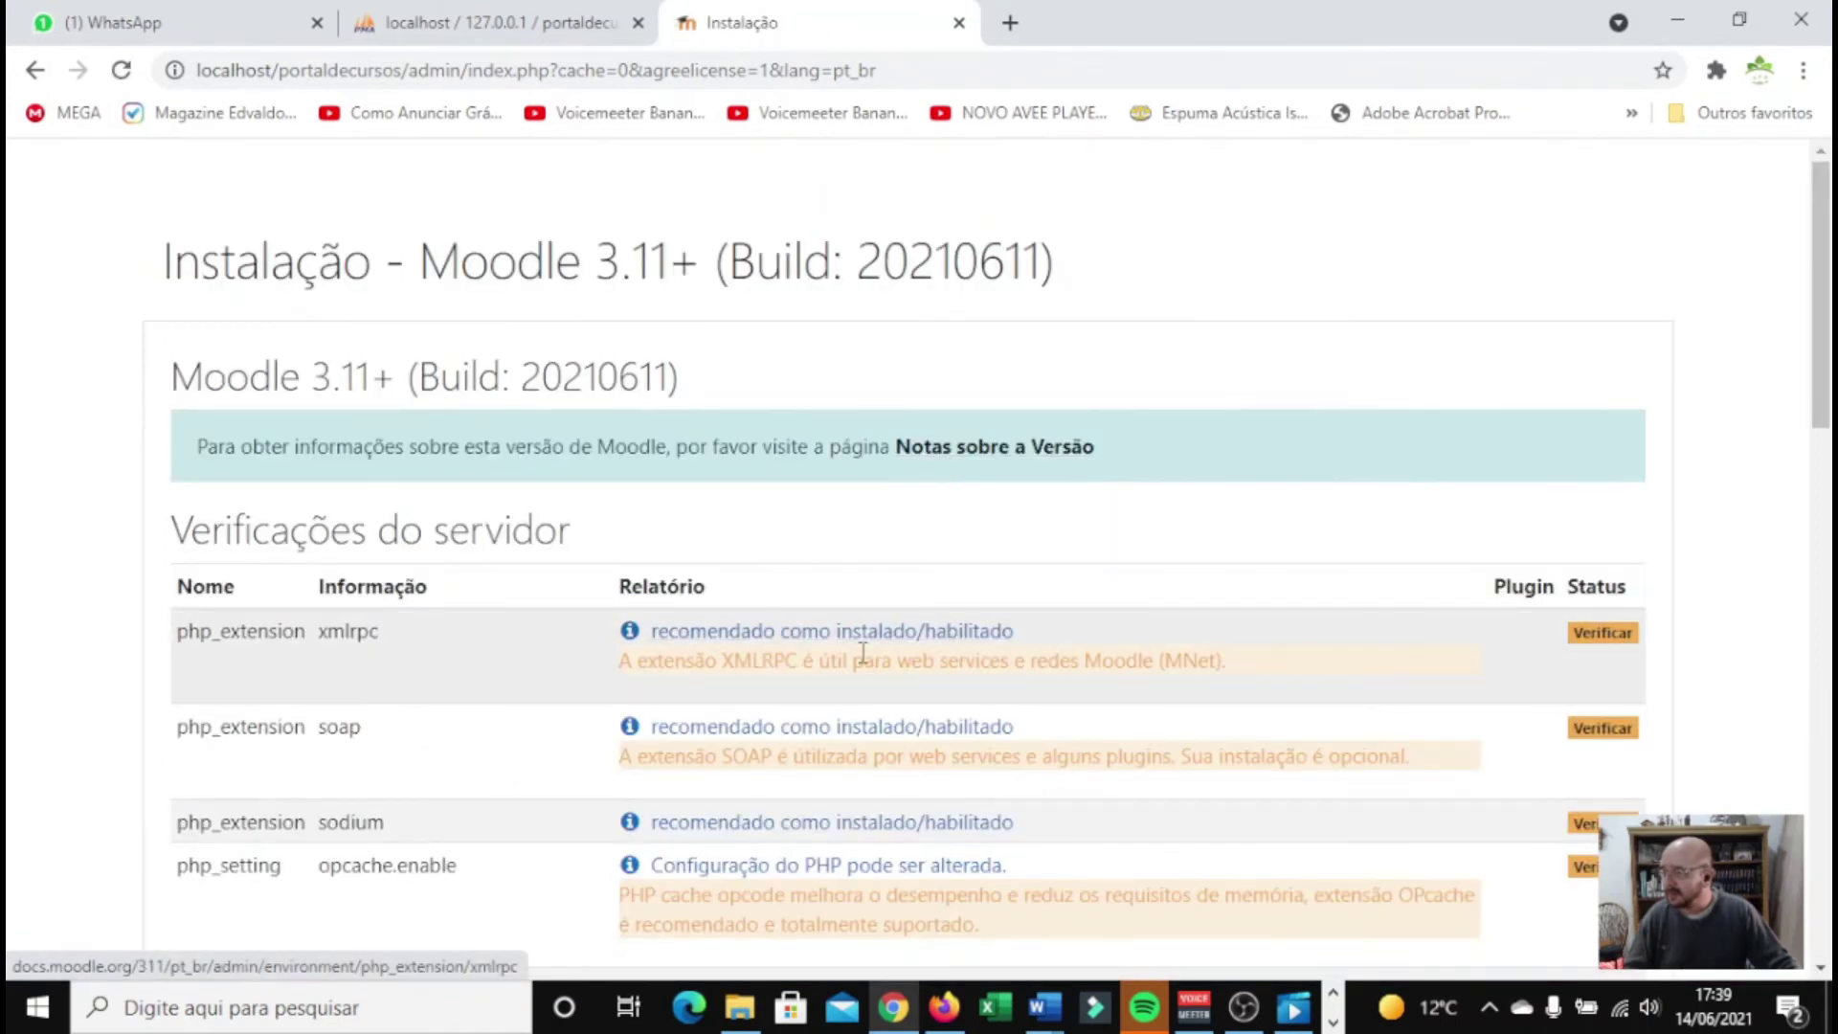
scroll(862, 652, down, 14)
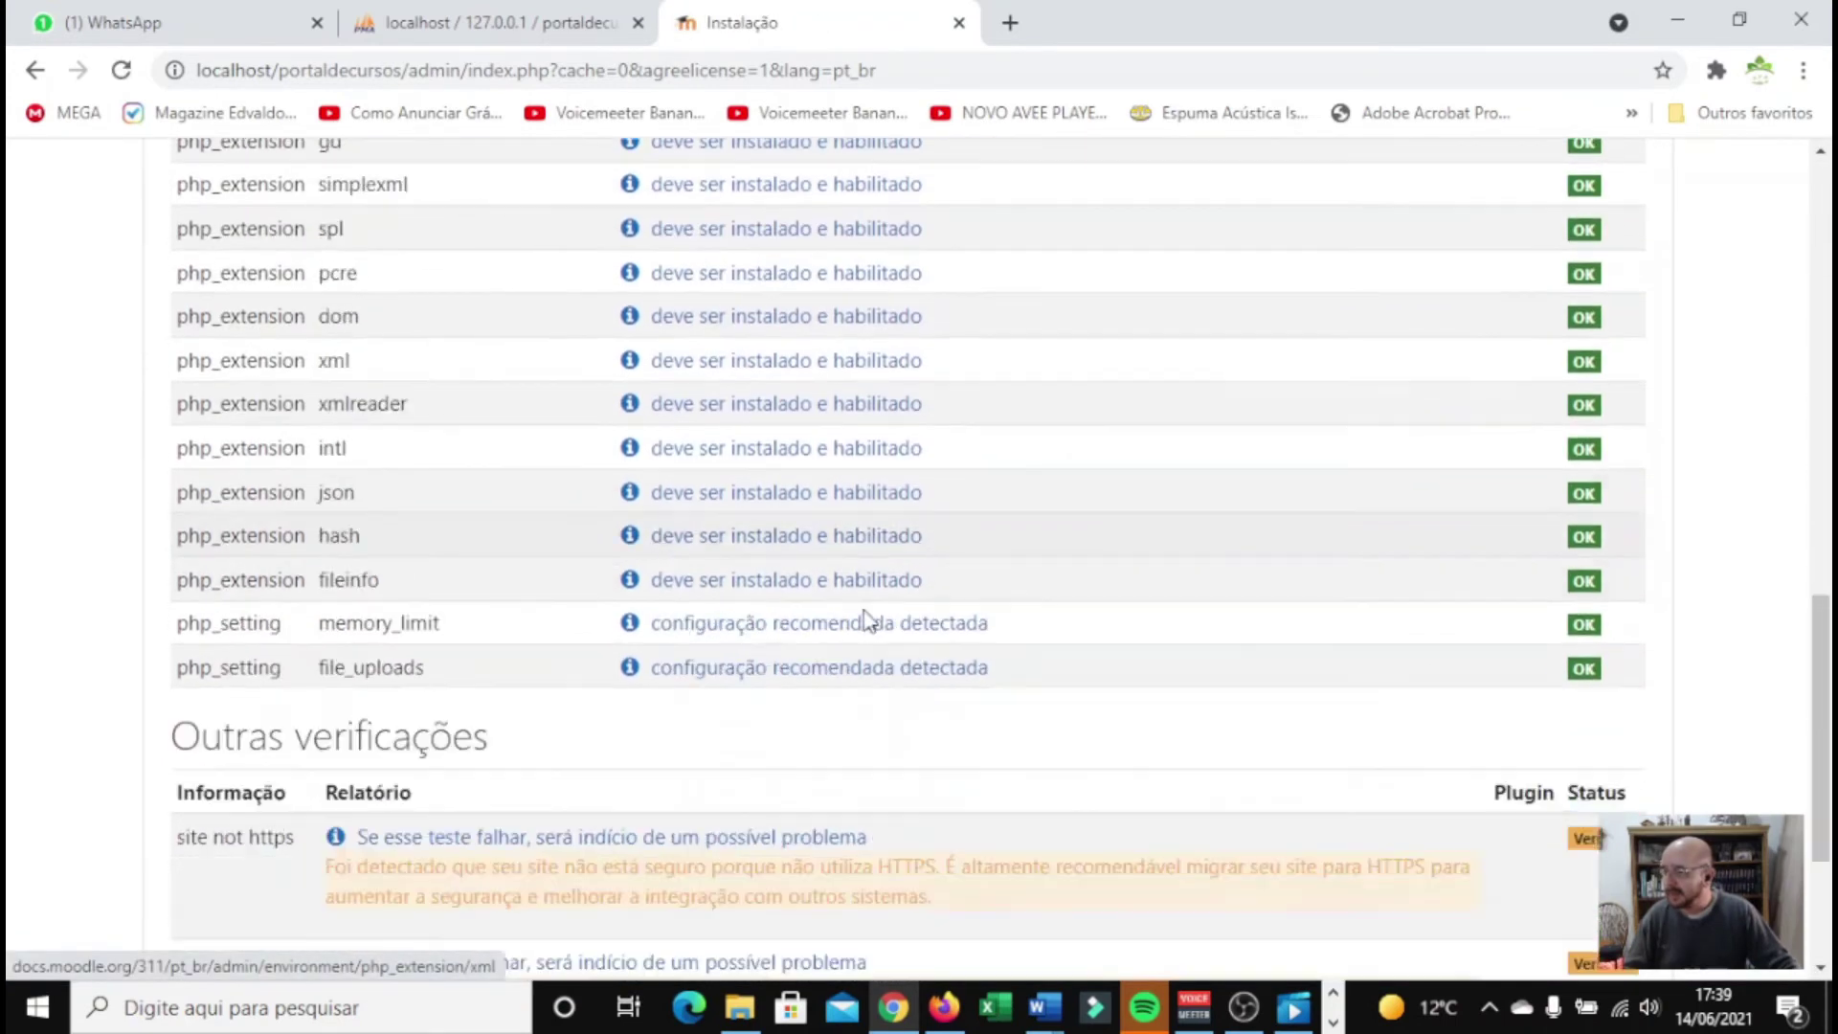
scroll(867, 621, down, 3)
click(910, 874)
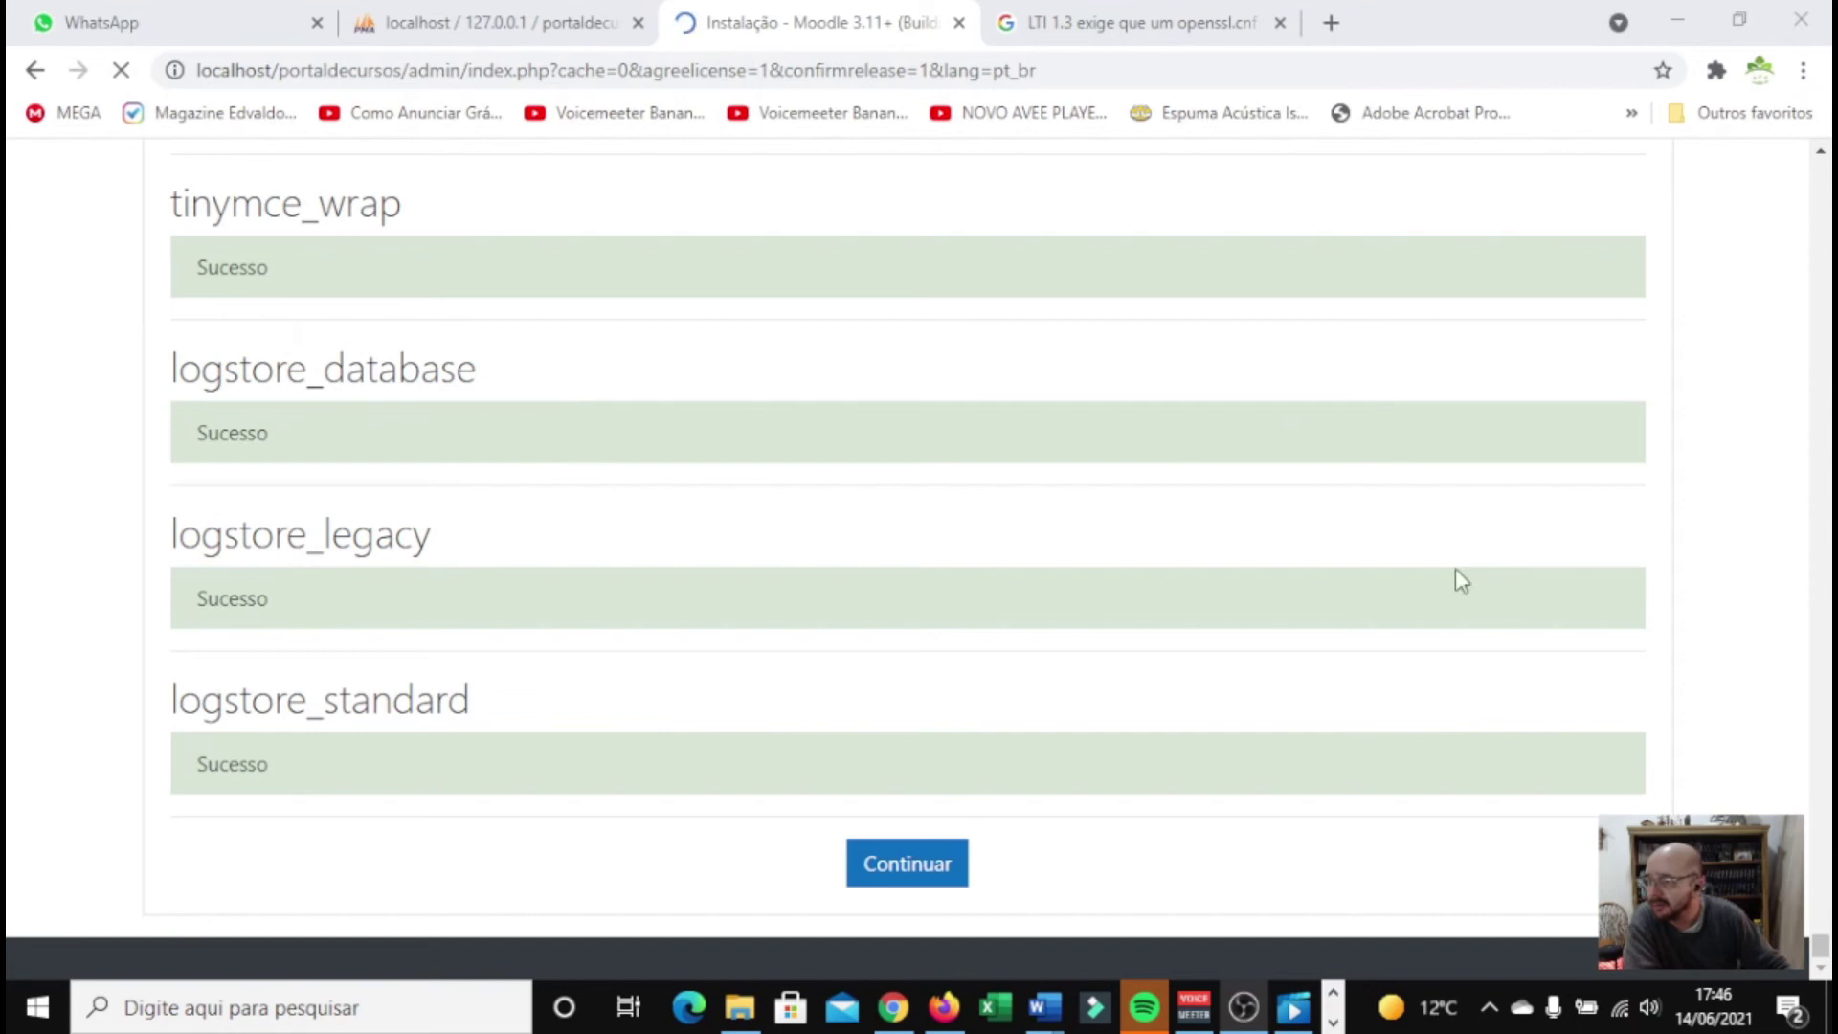
click(916, 871)
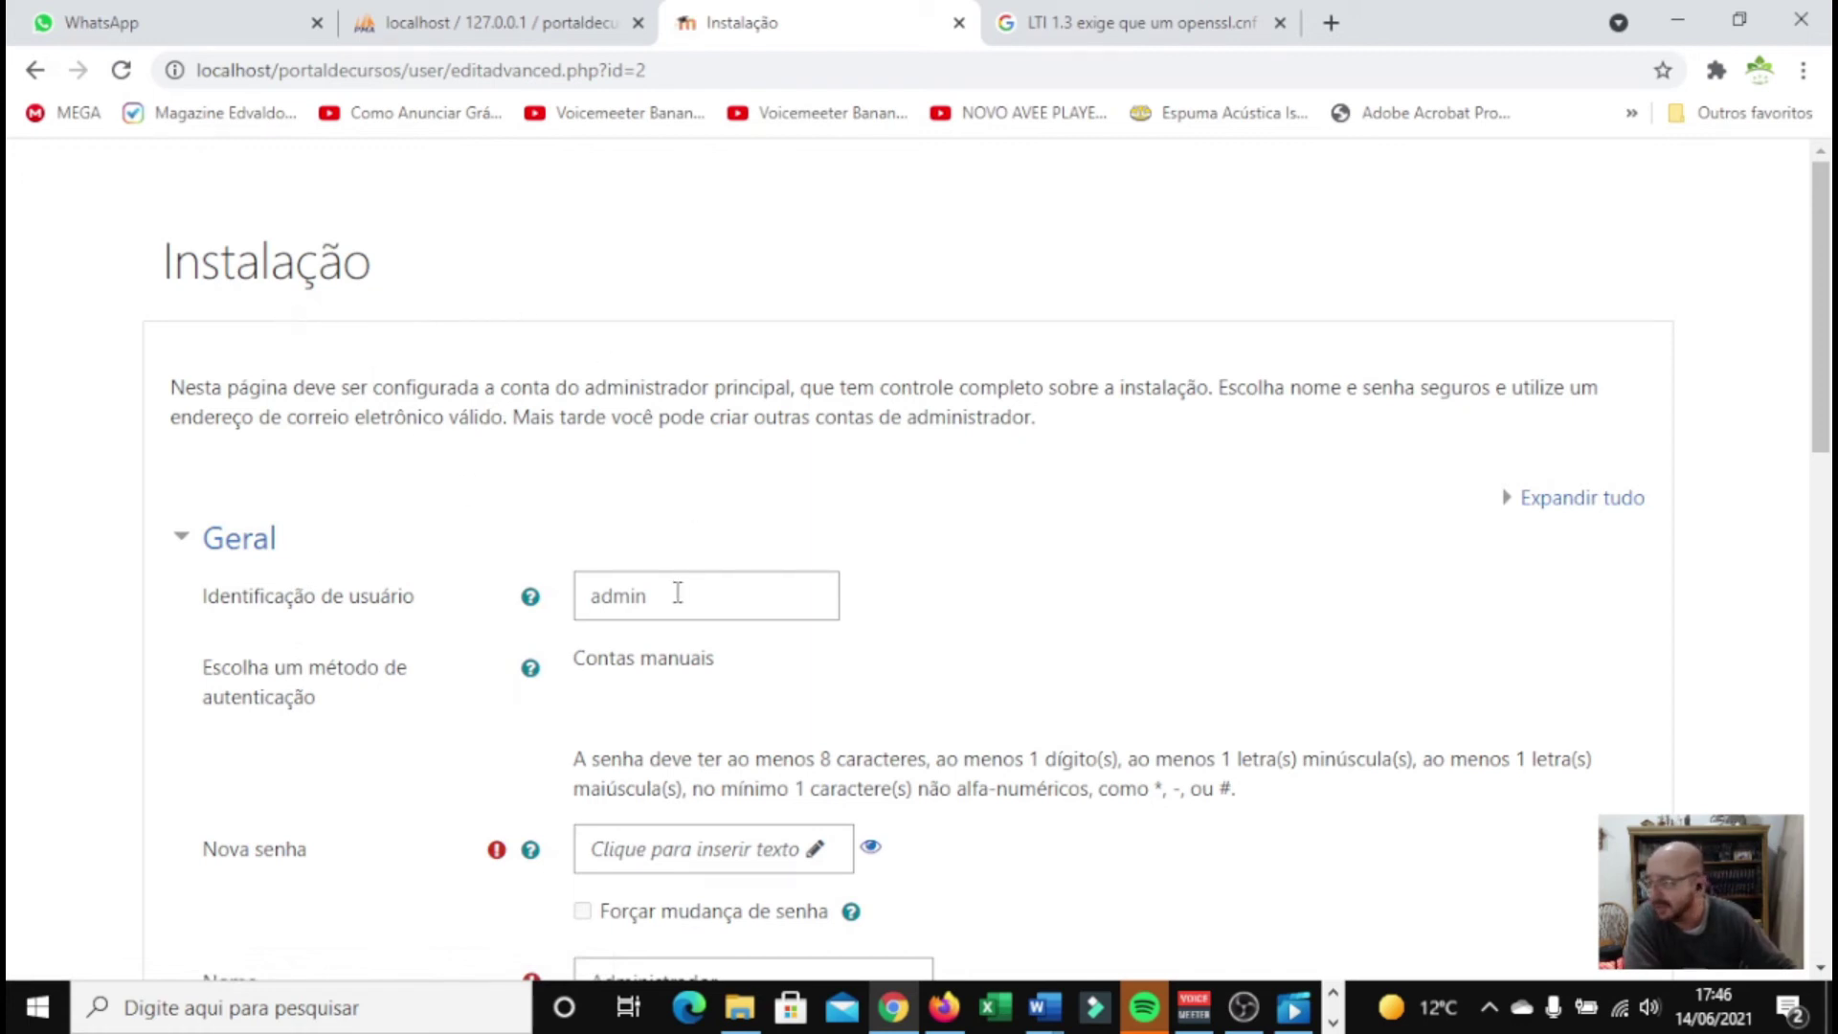
scroll(677, 592, down, 1)
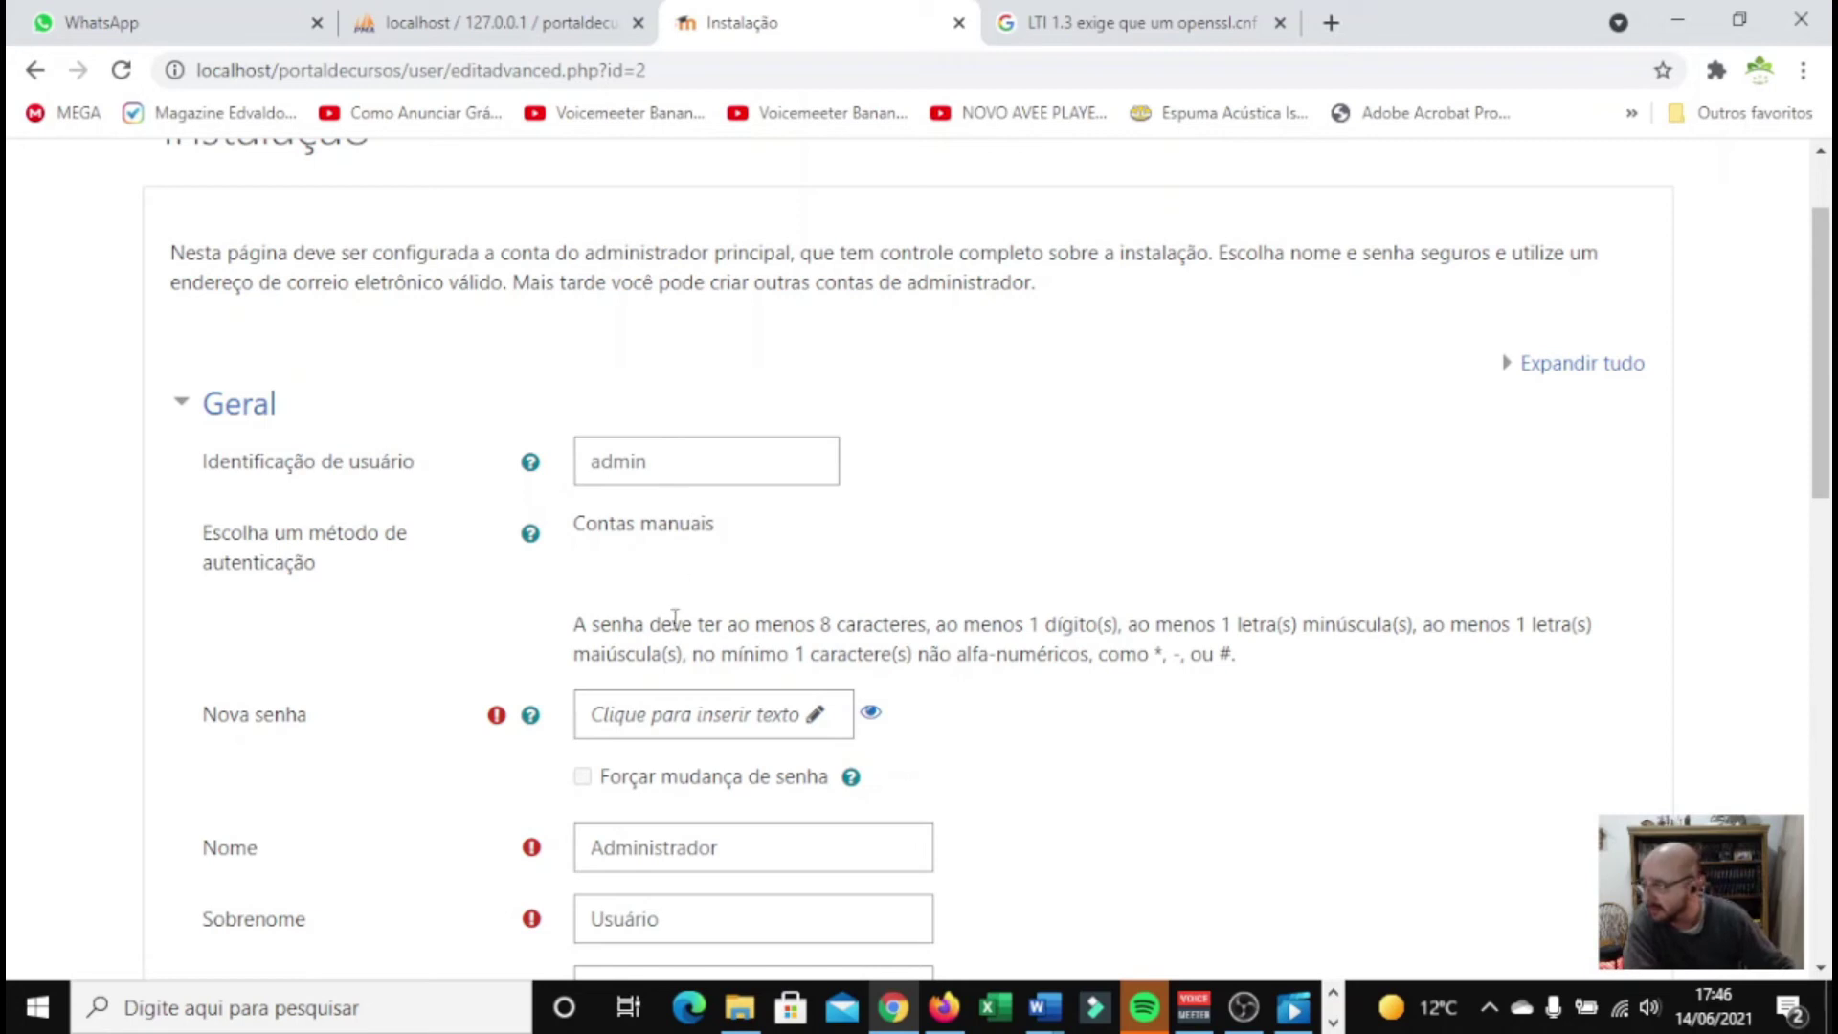
scroll(613, 675, down, 1)
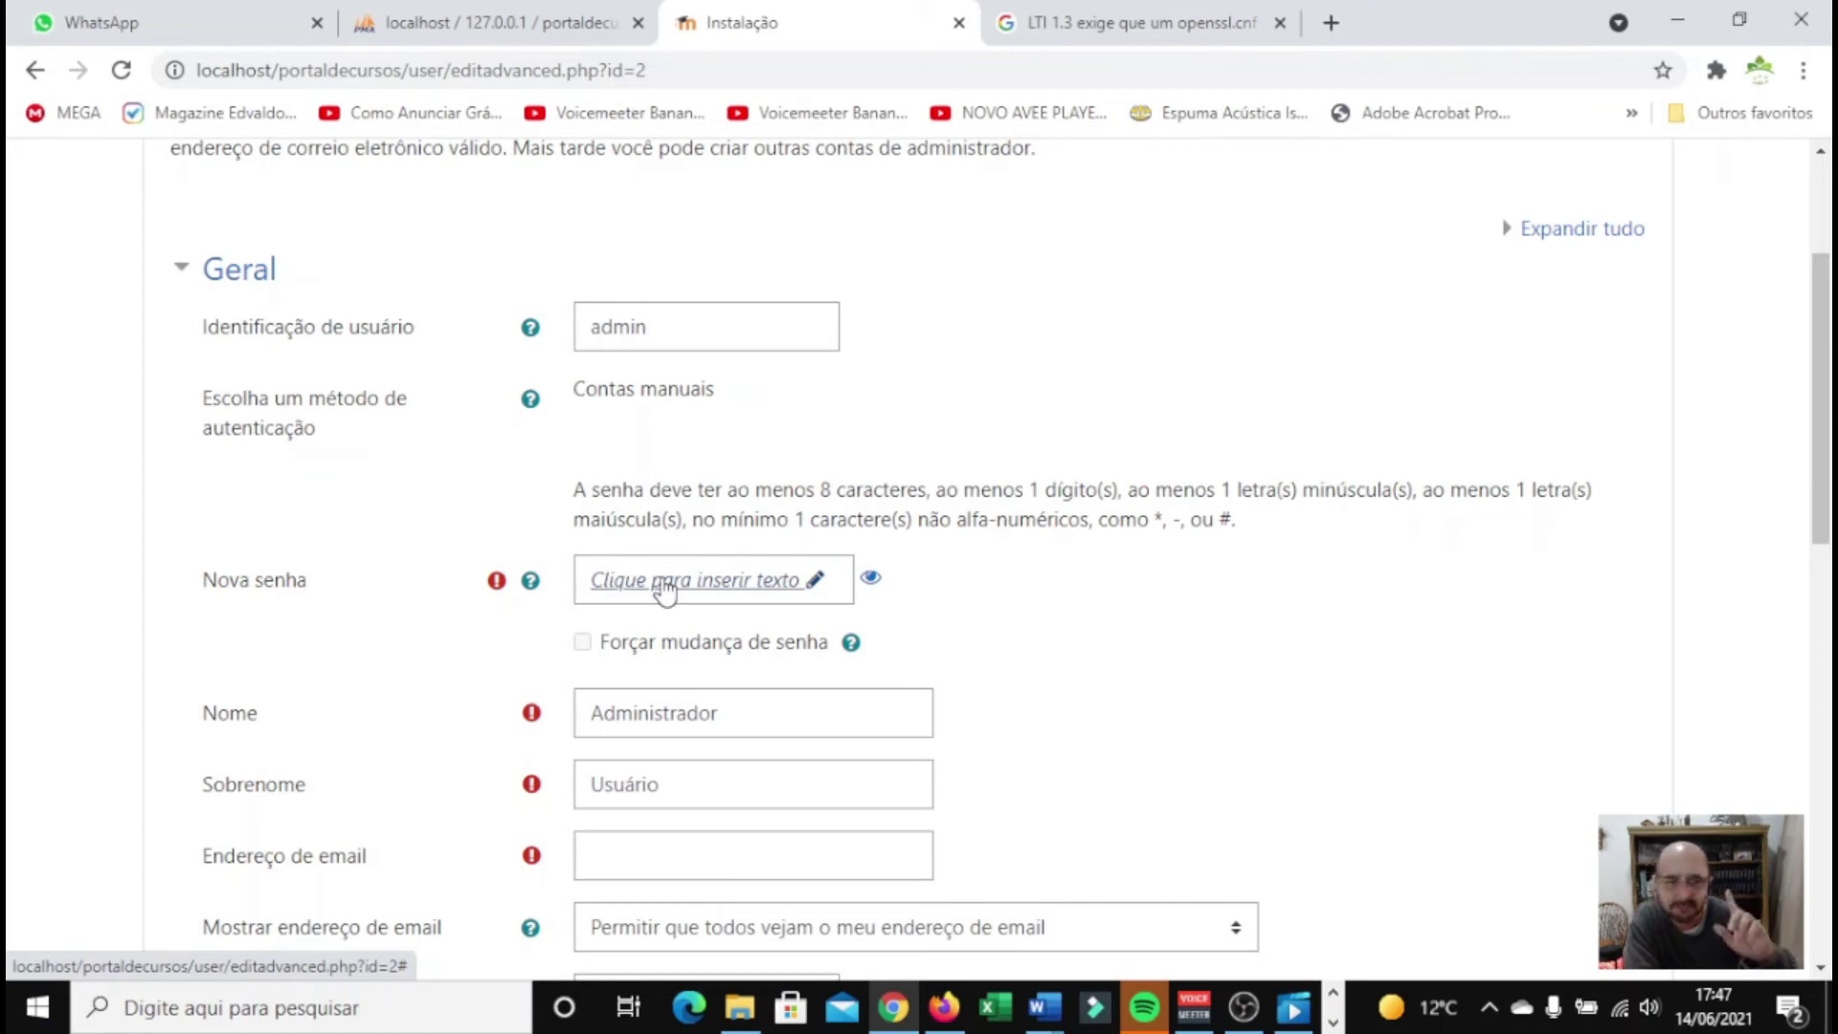
Enter a new password for the admin account
click(666, 588)
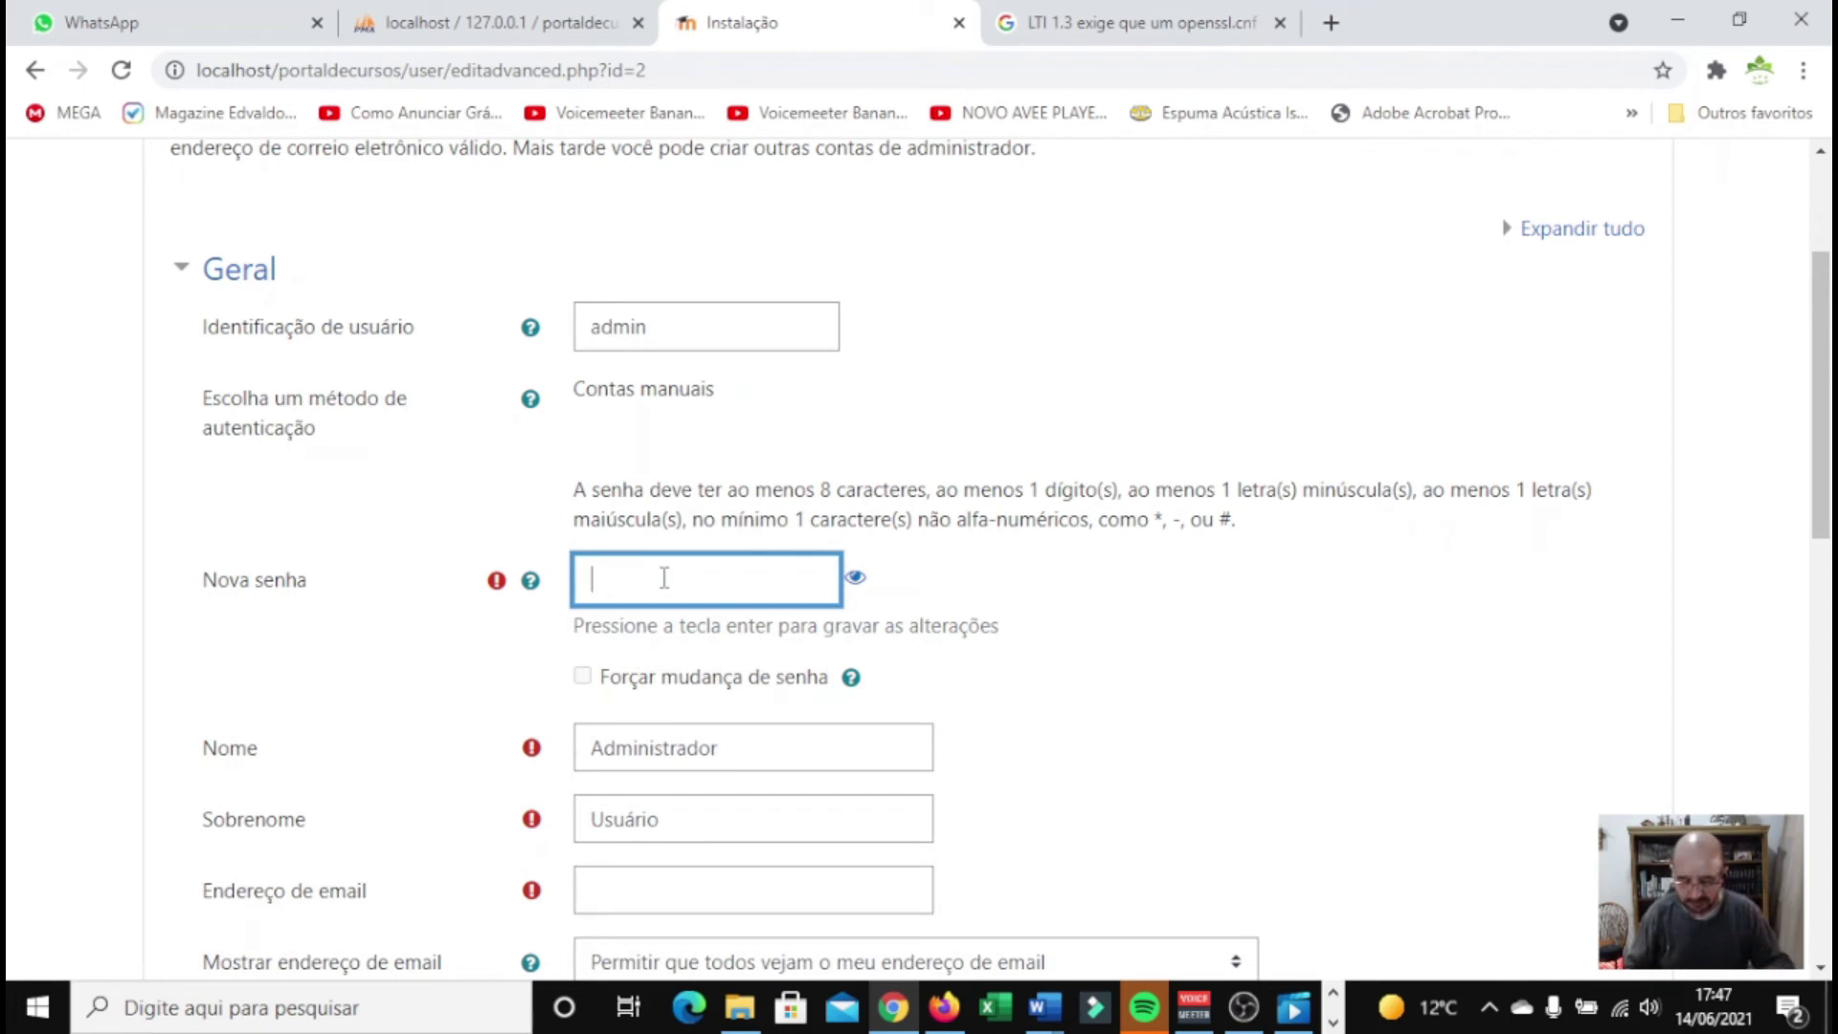
text(•)
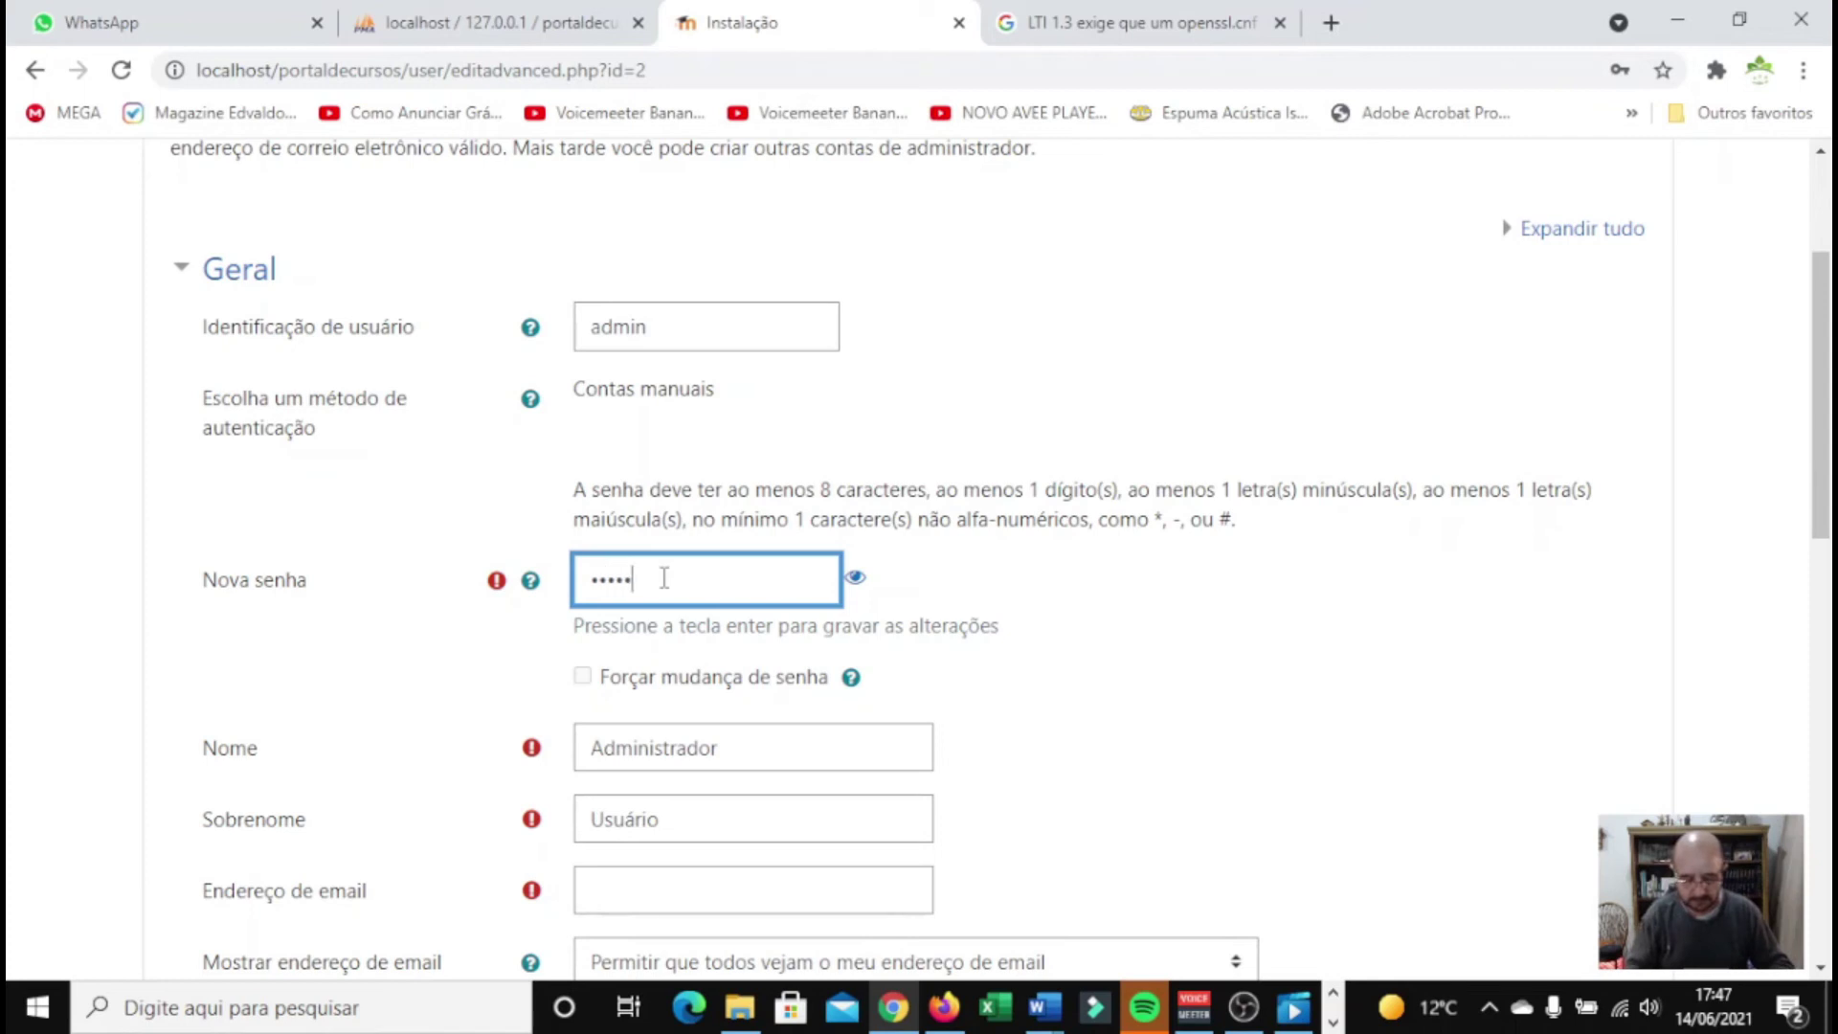
text(•)
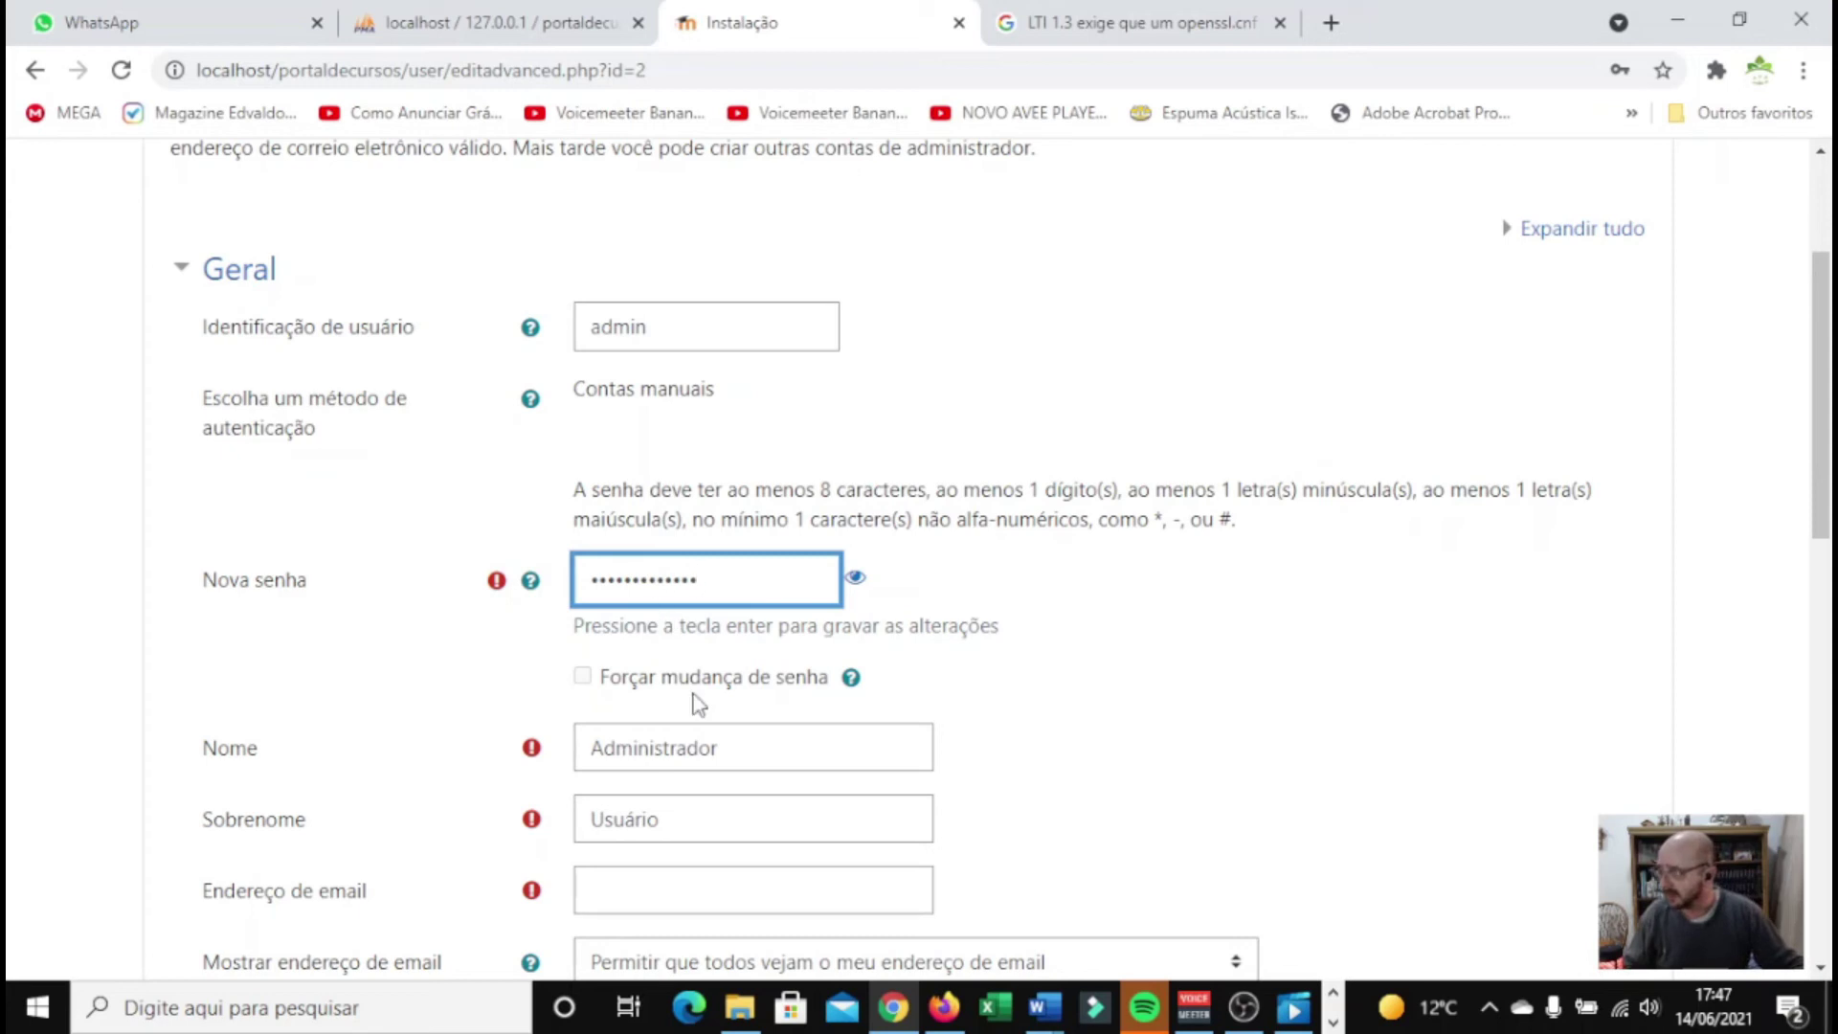
Replace the default first name and surname with the admin's own name
scroll(711, 703, down, 3)
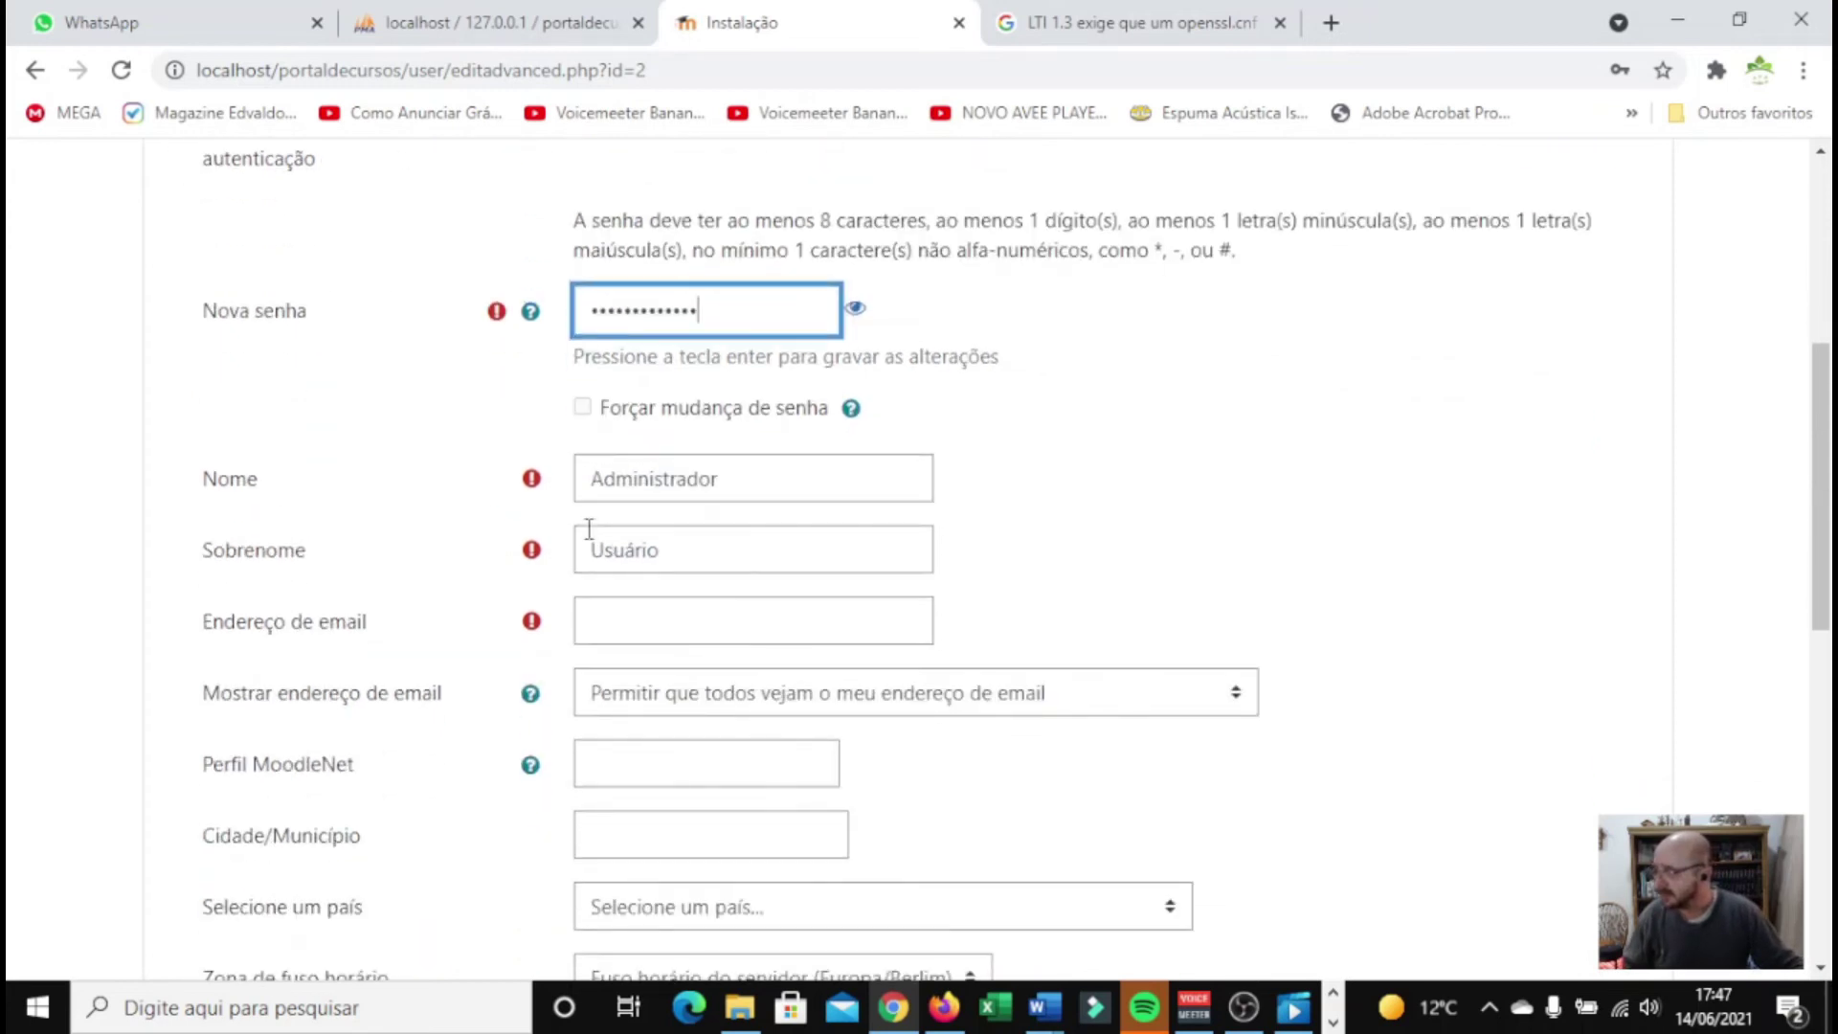
drag(738, 475, 546, 491)
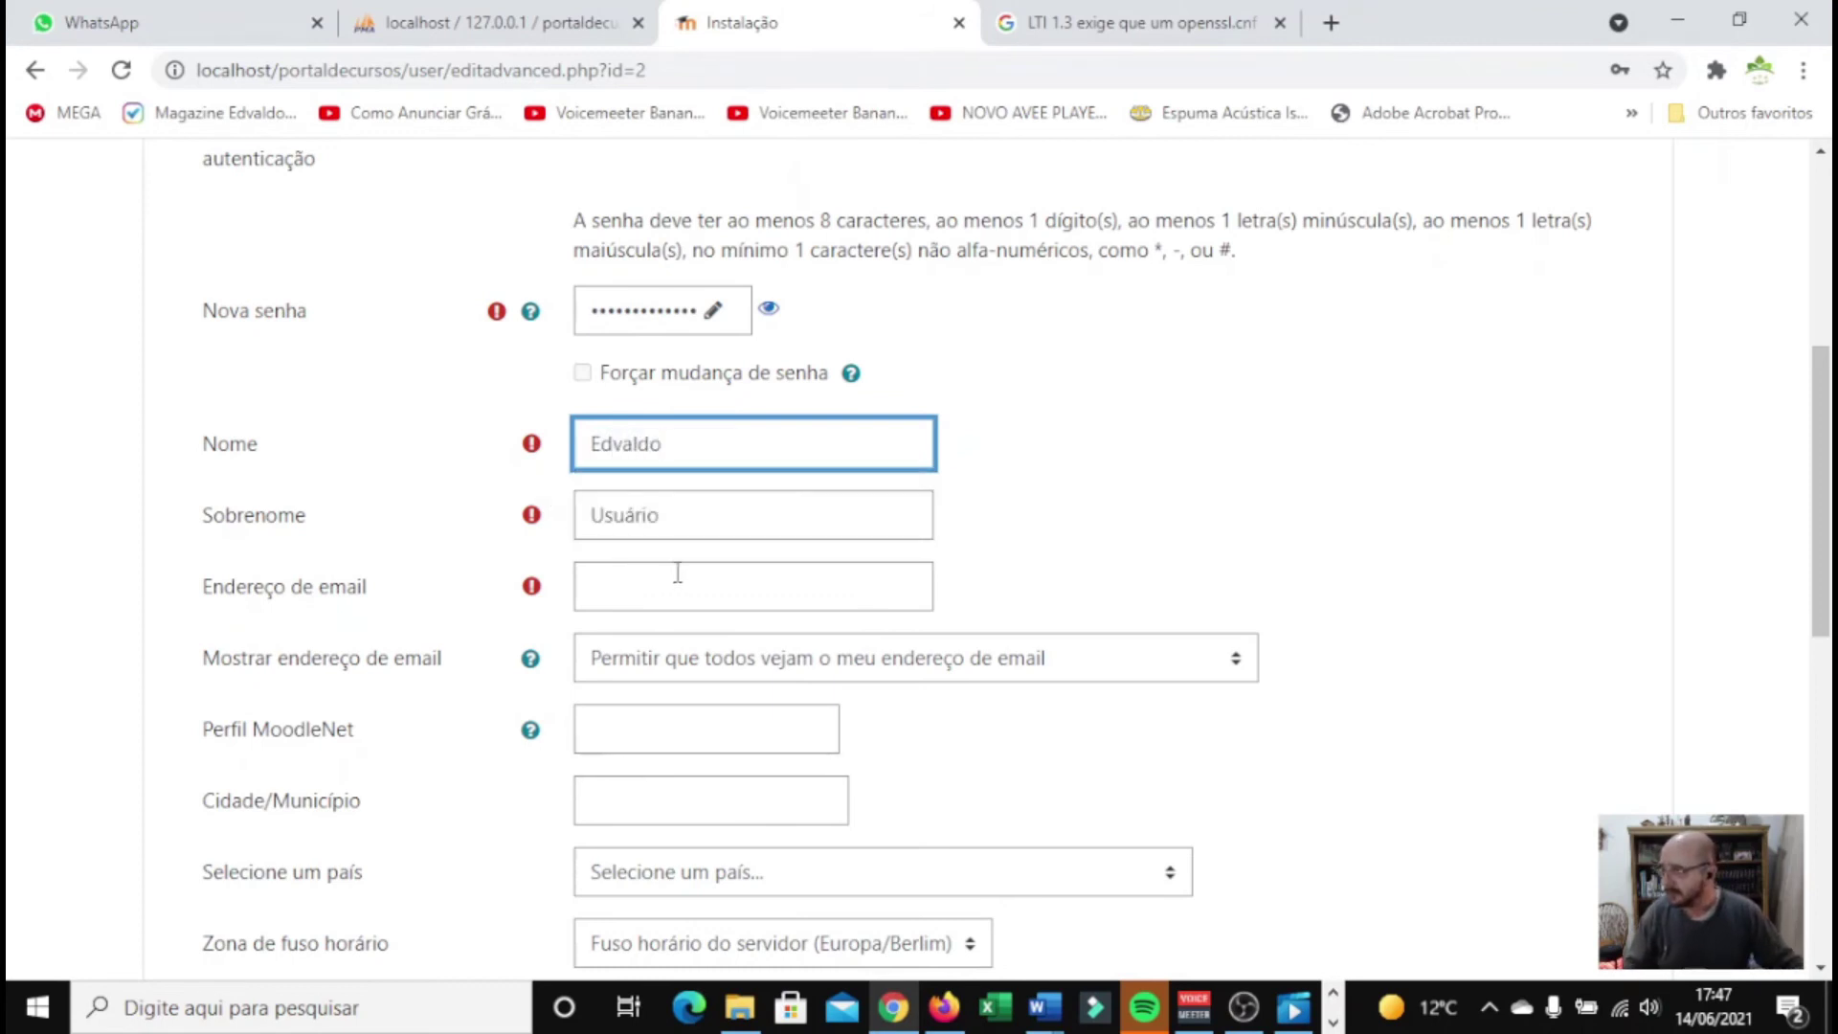
double_click(689, 525)
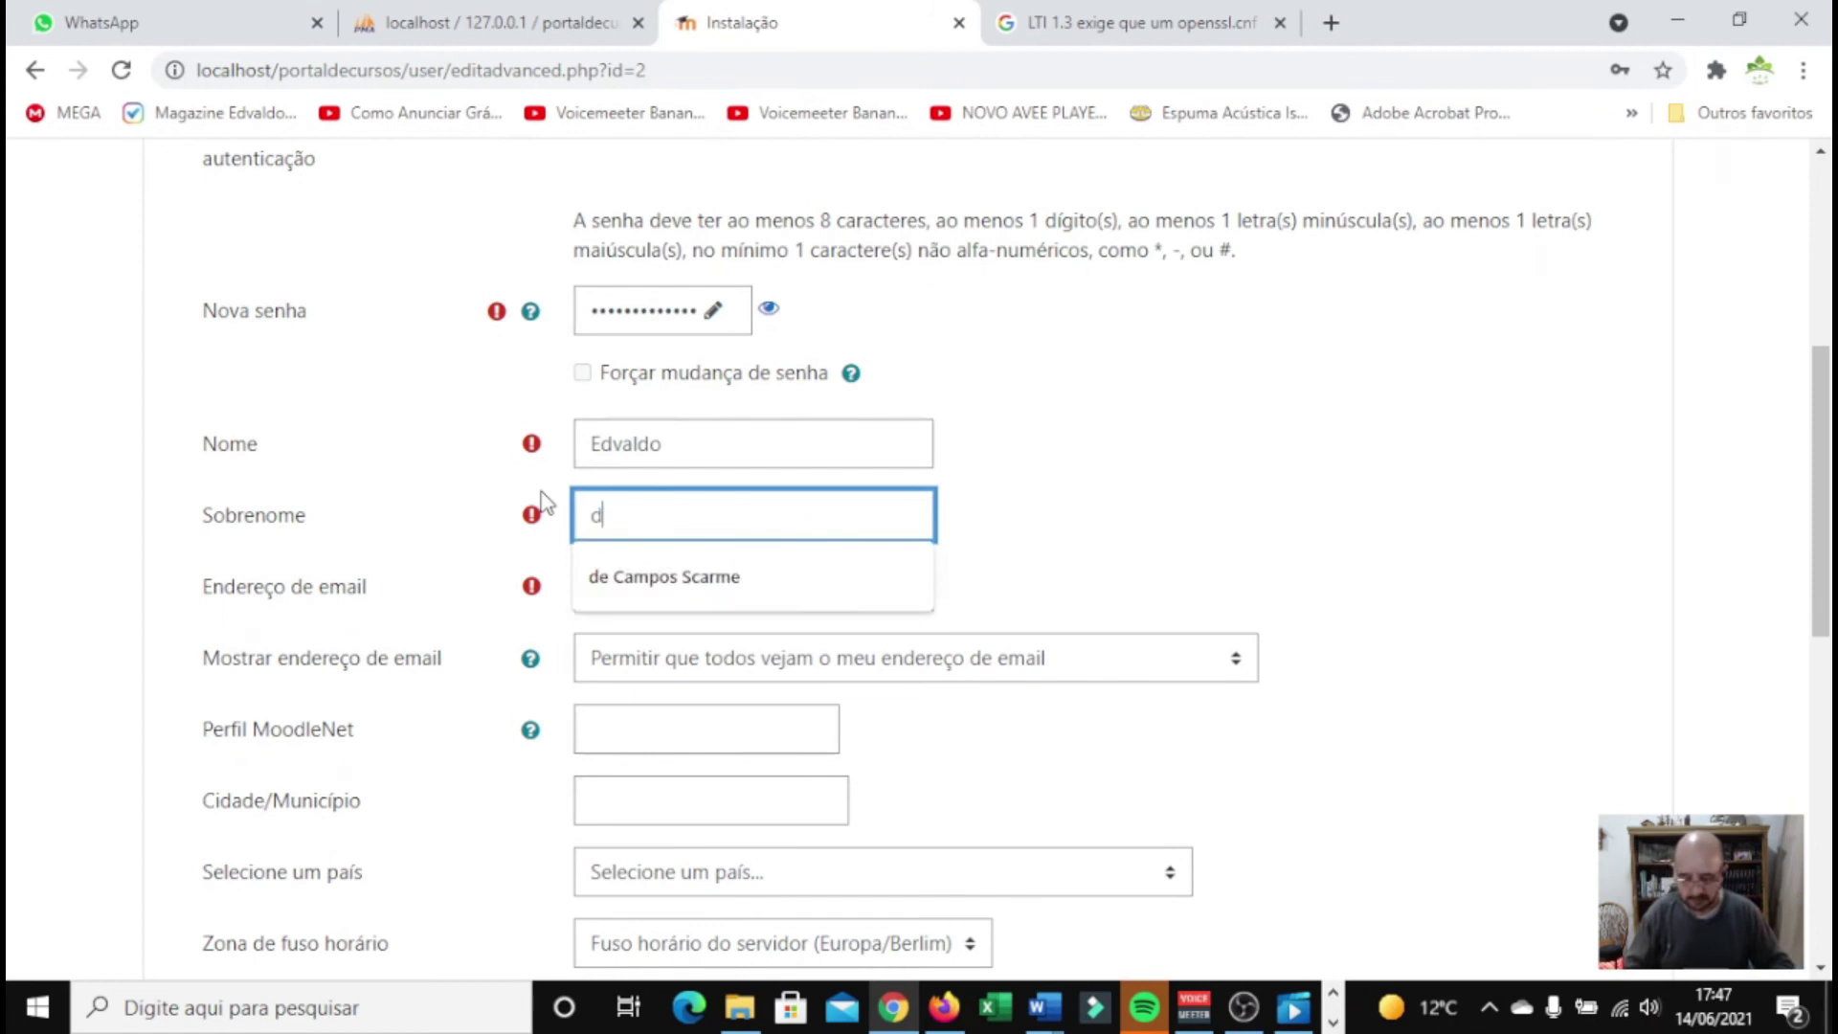
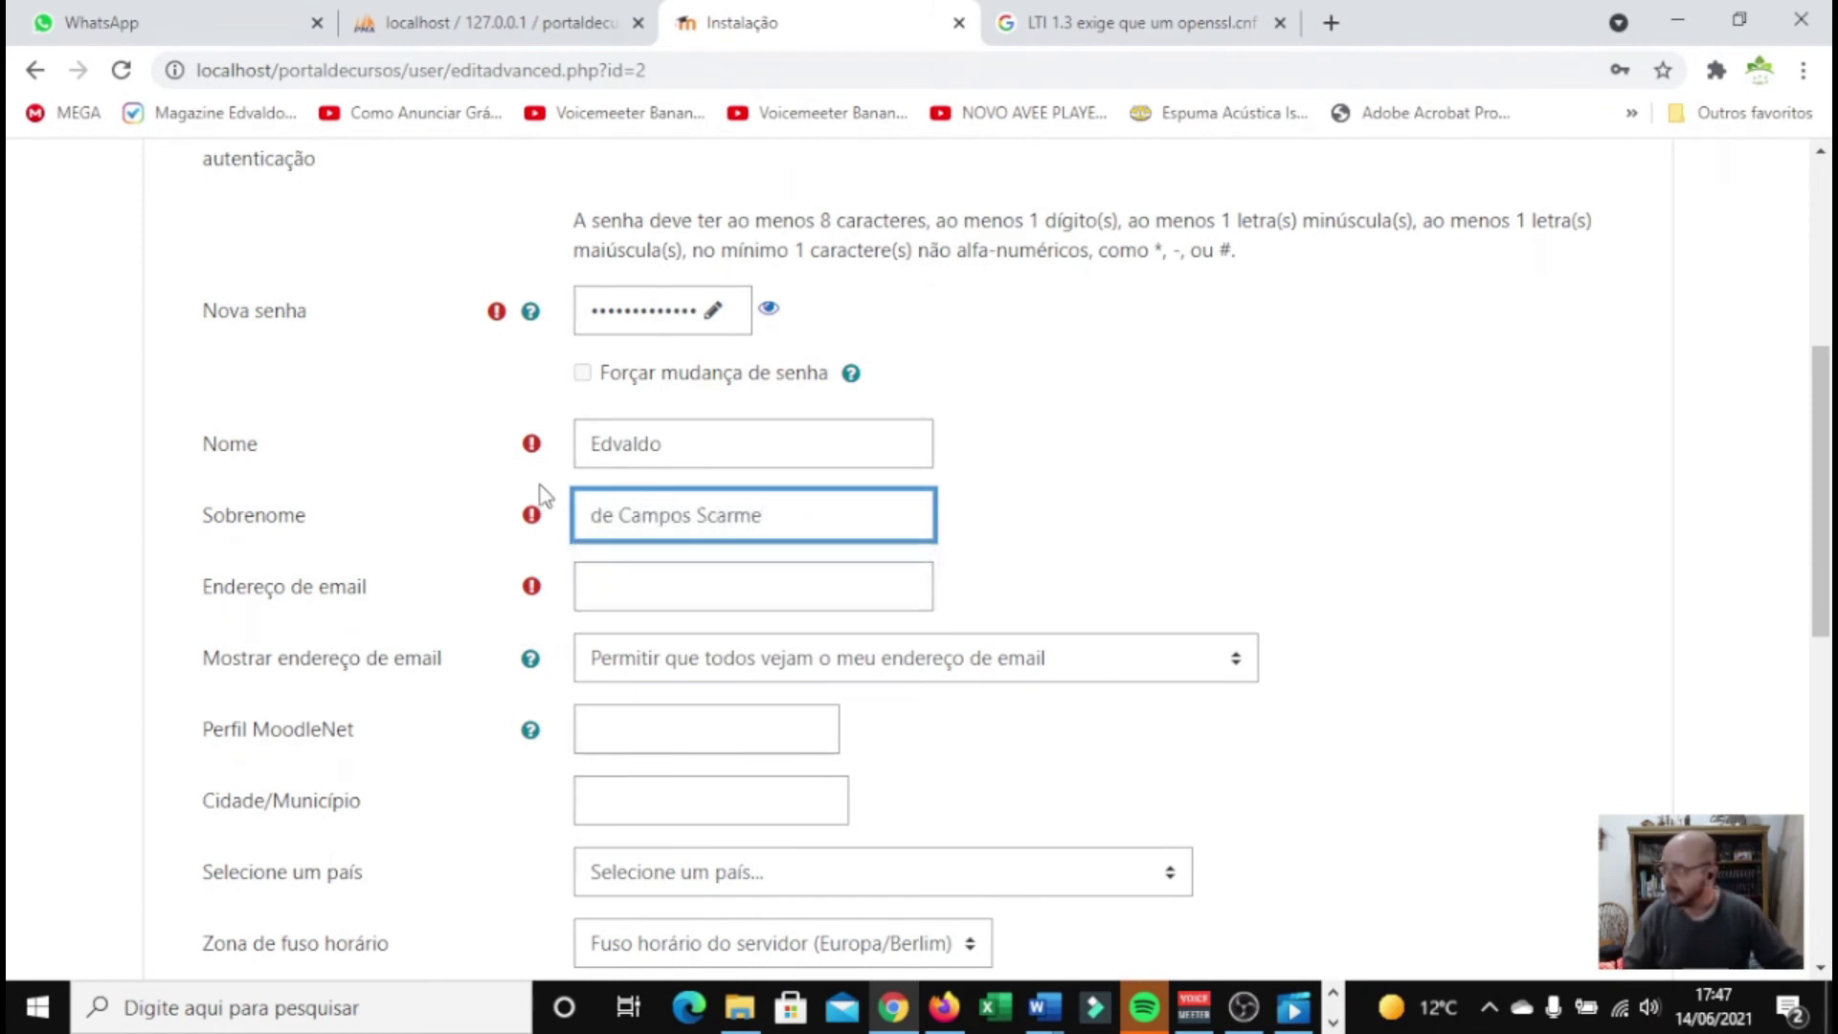
Fill in the admin's e-mail from autofill and hide it from non-privileged users
click(616, 583)
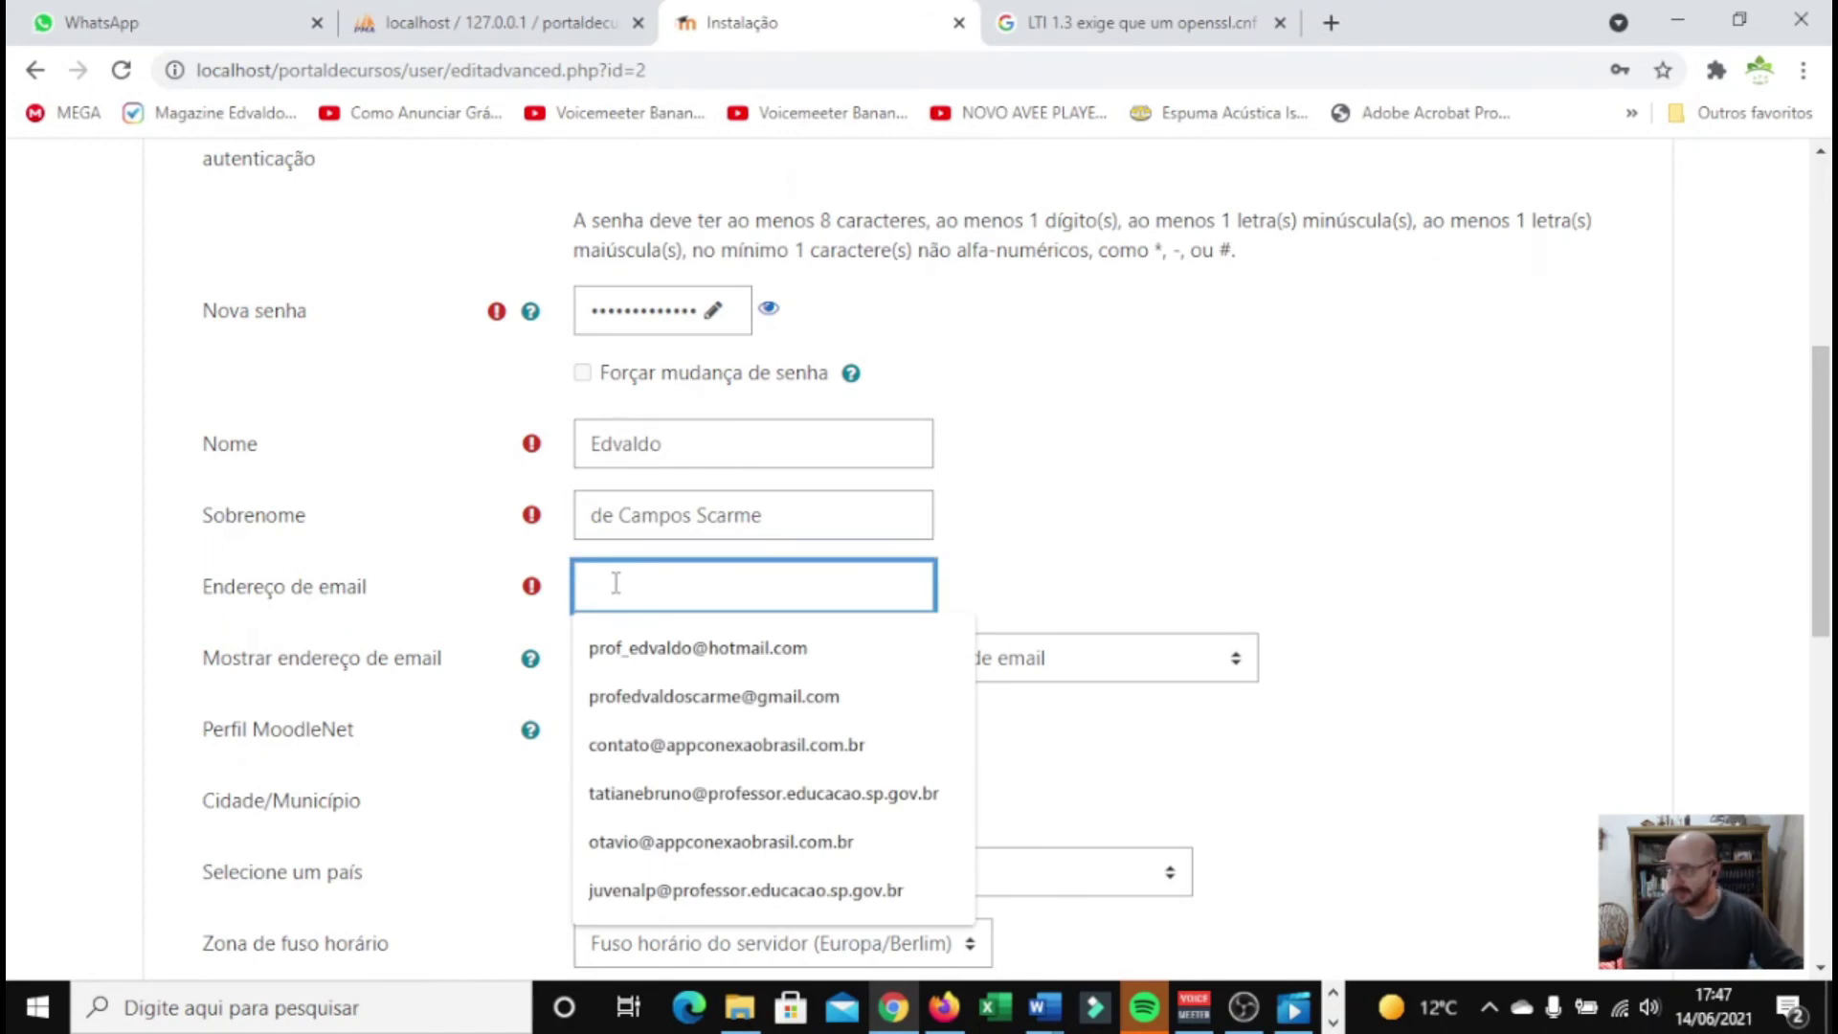
click(758, 651)
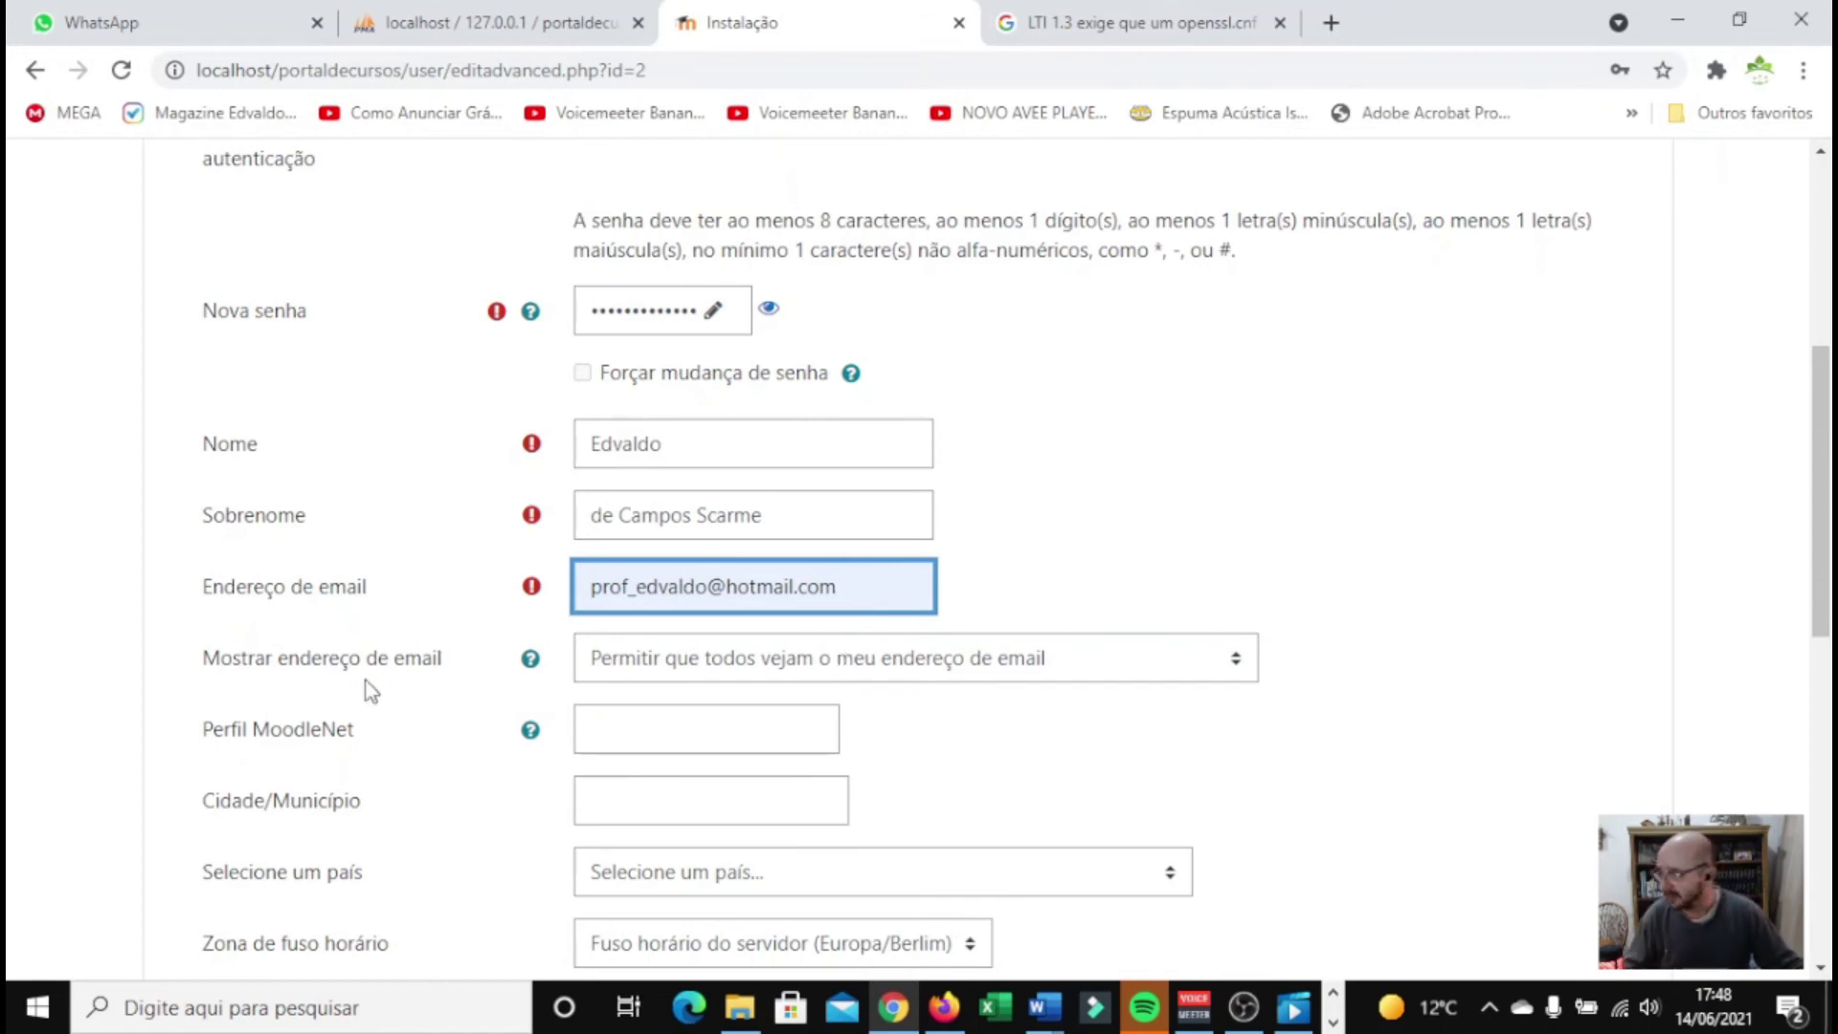
click(689, 665)
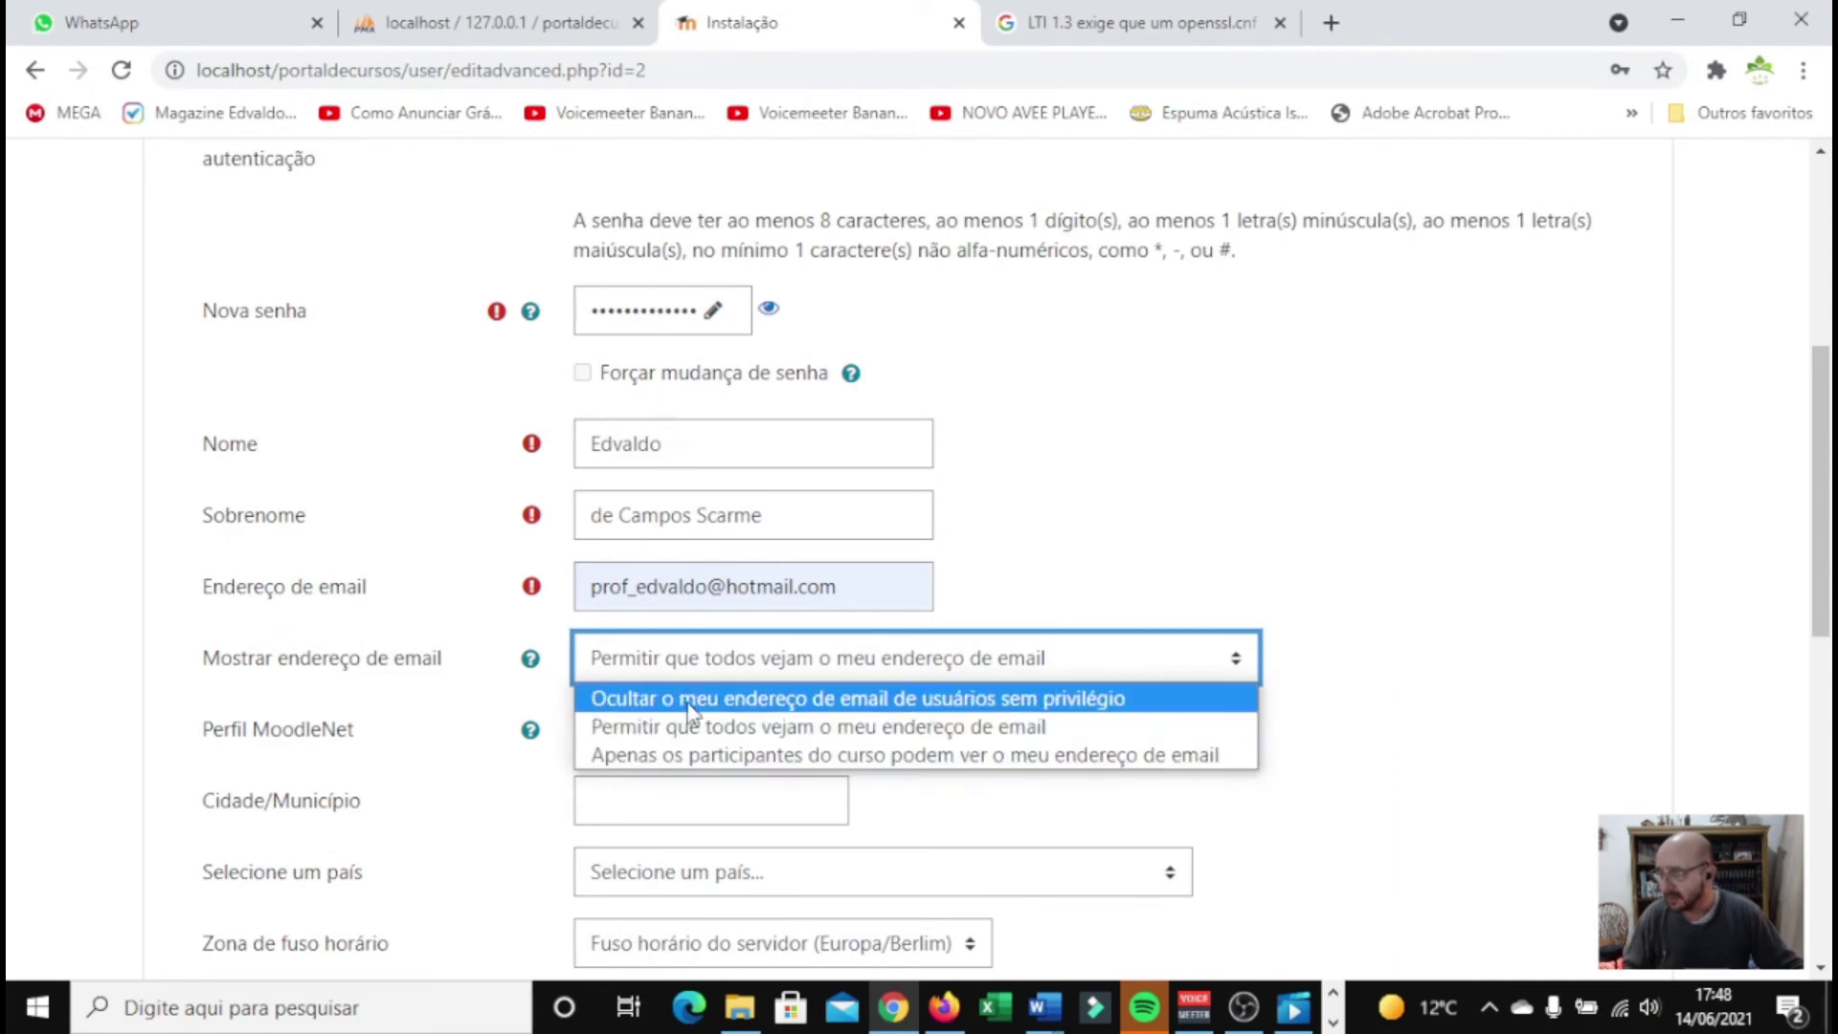
click(688, 709)
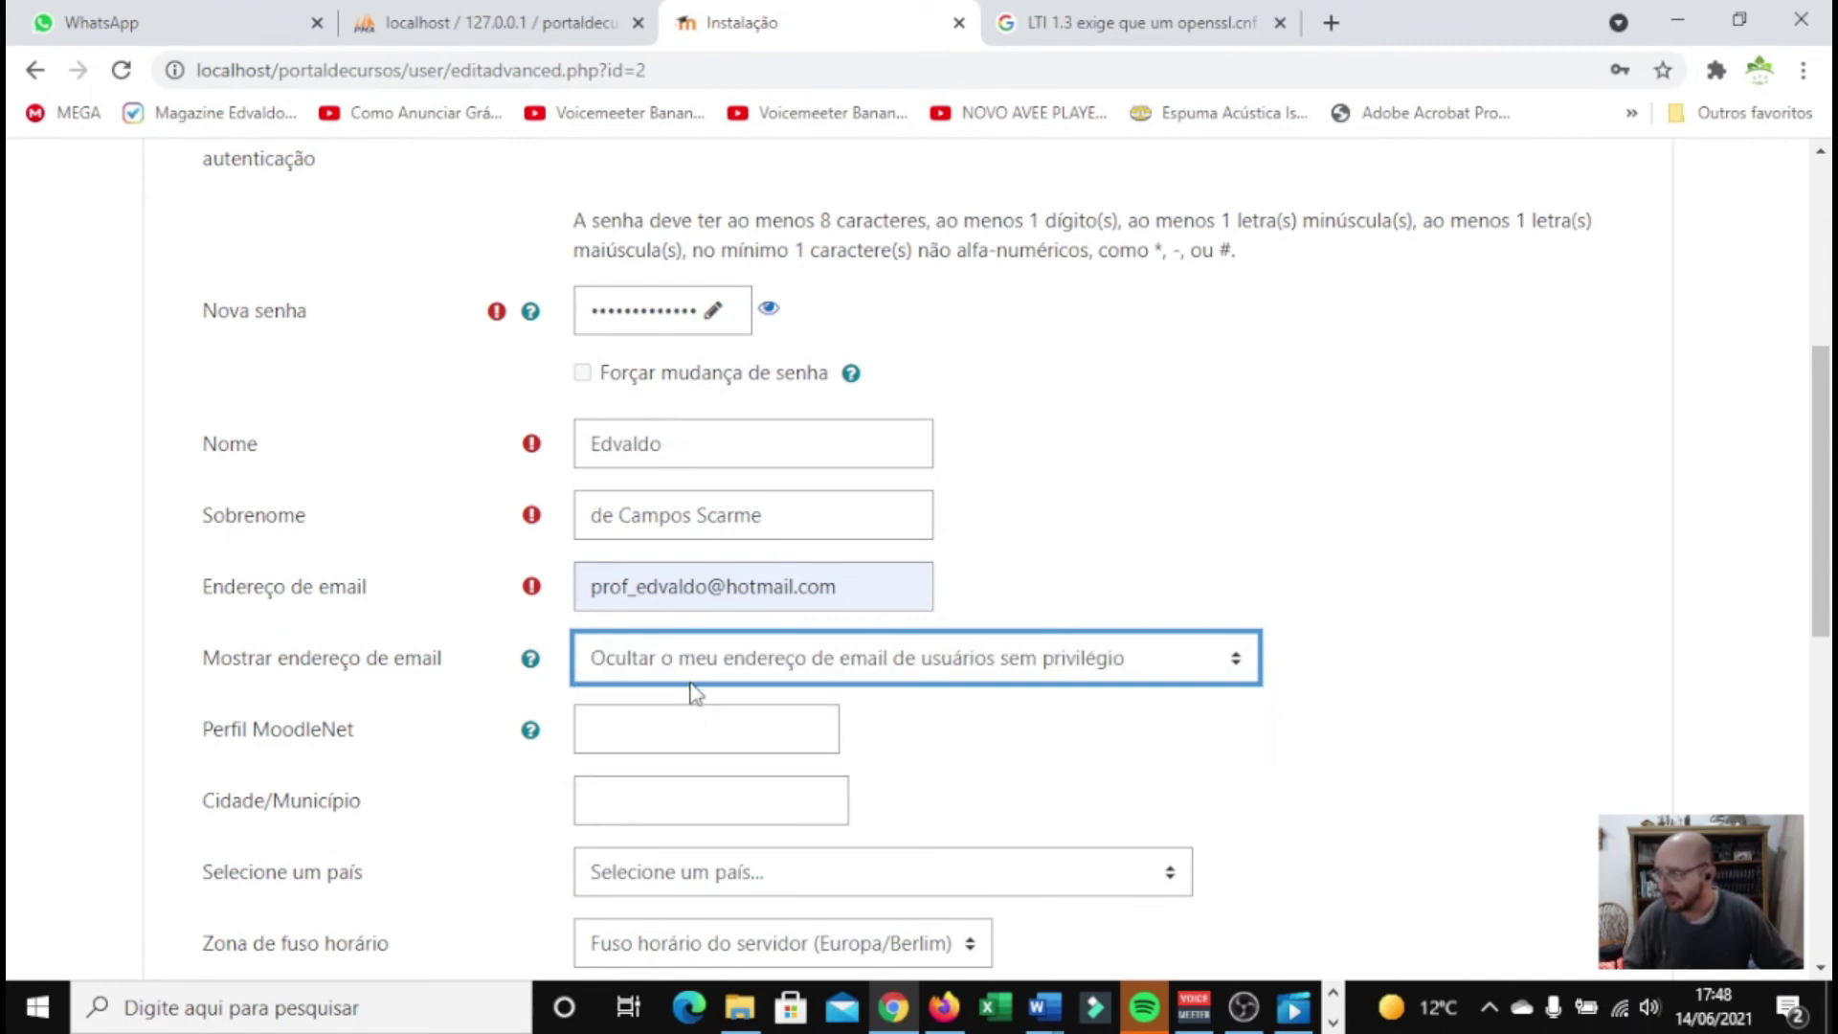
scroll(689, 689, down, 3)
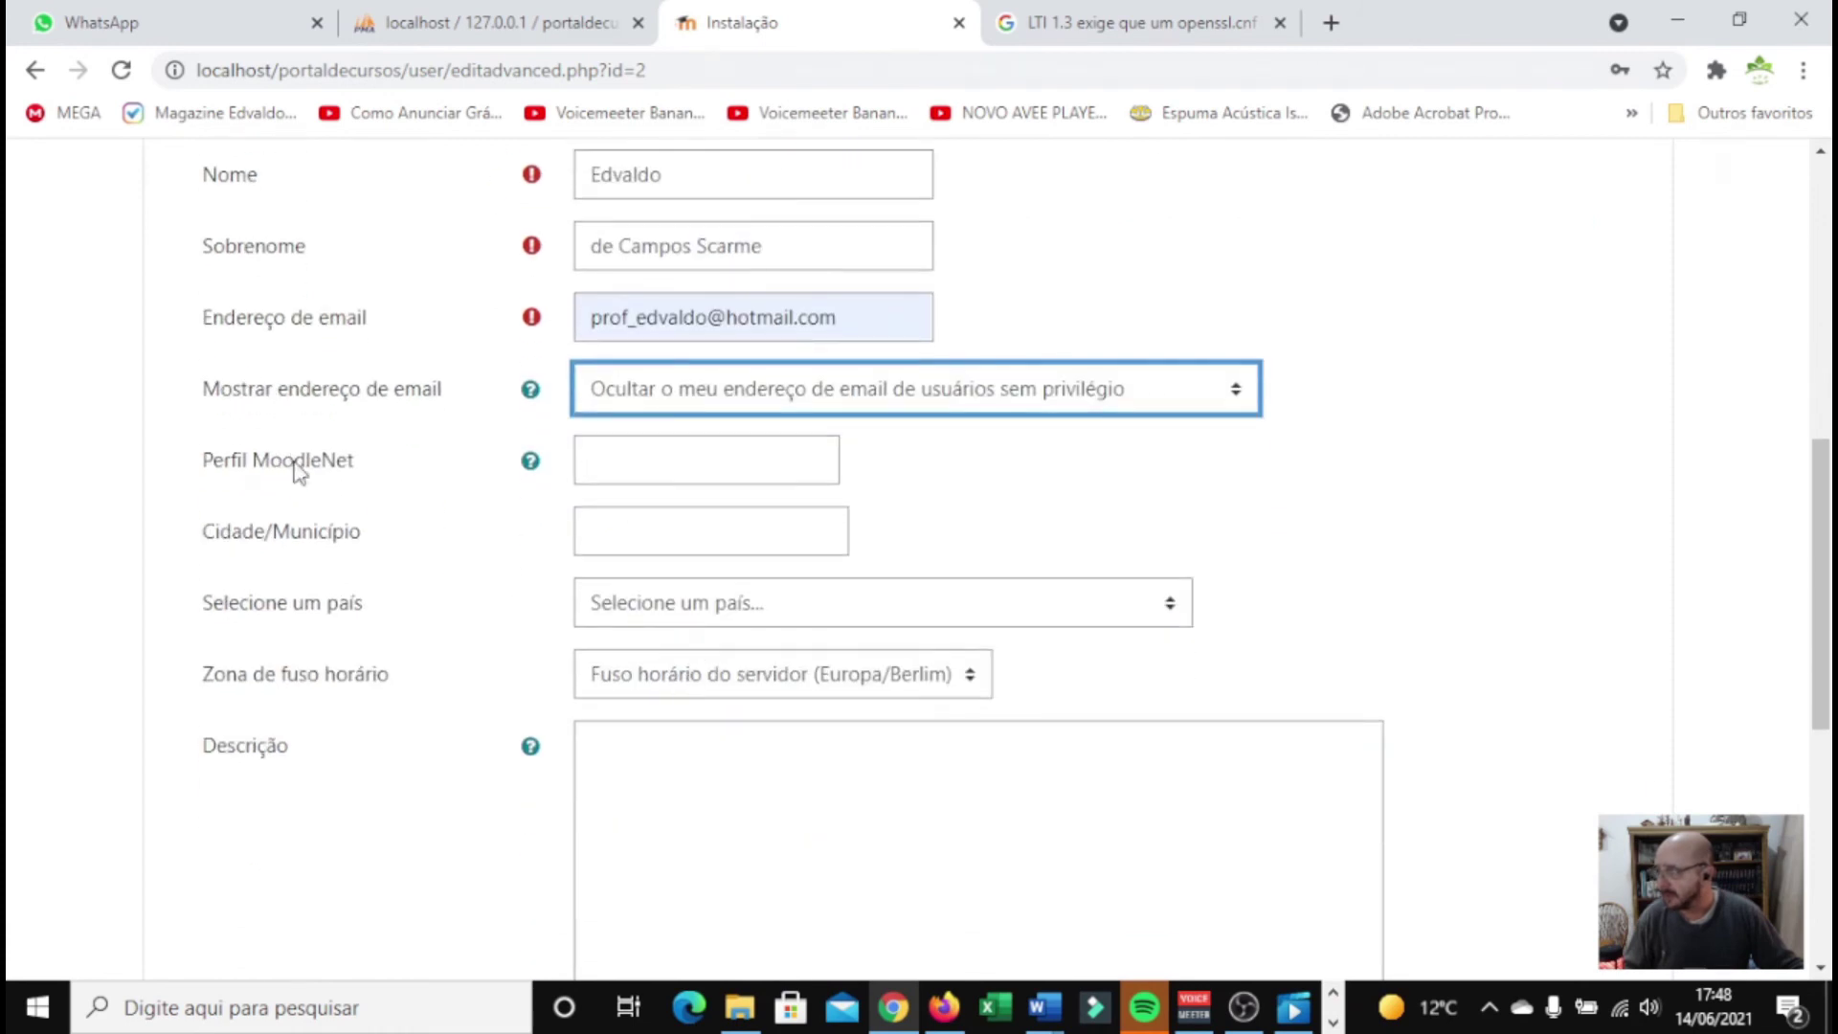
click(533, 463)
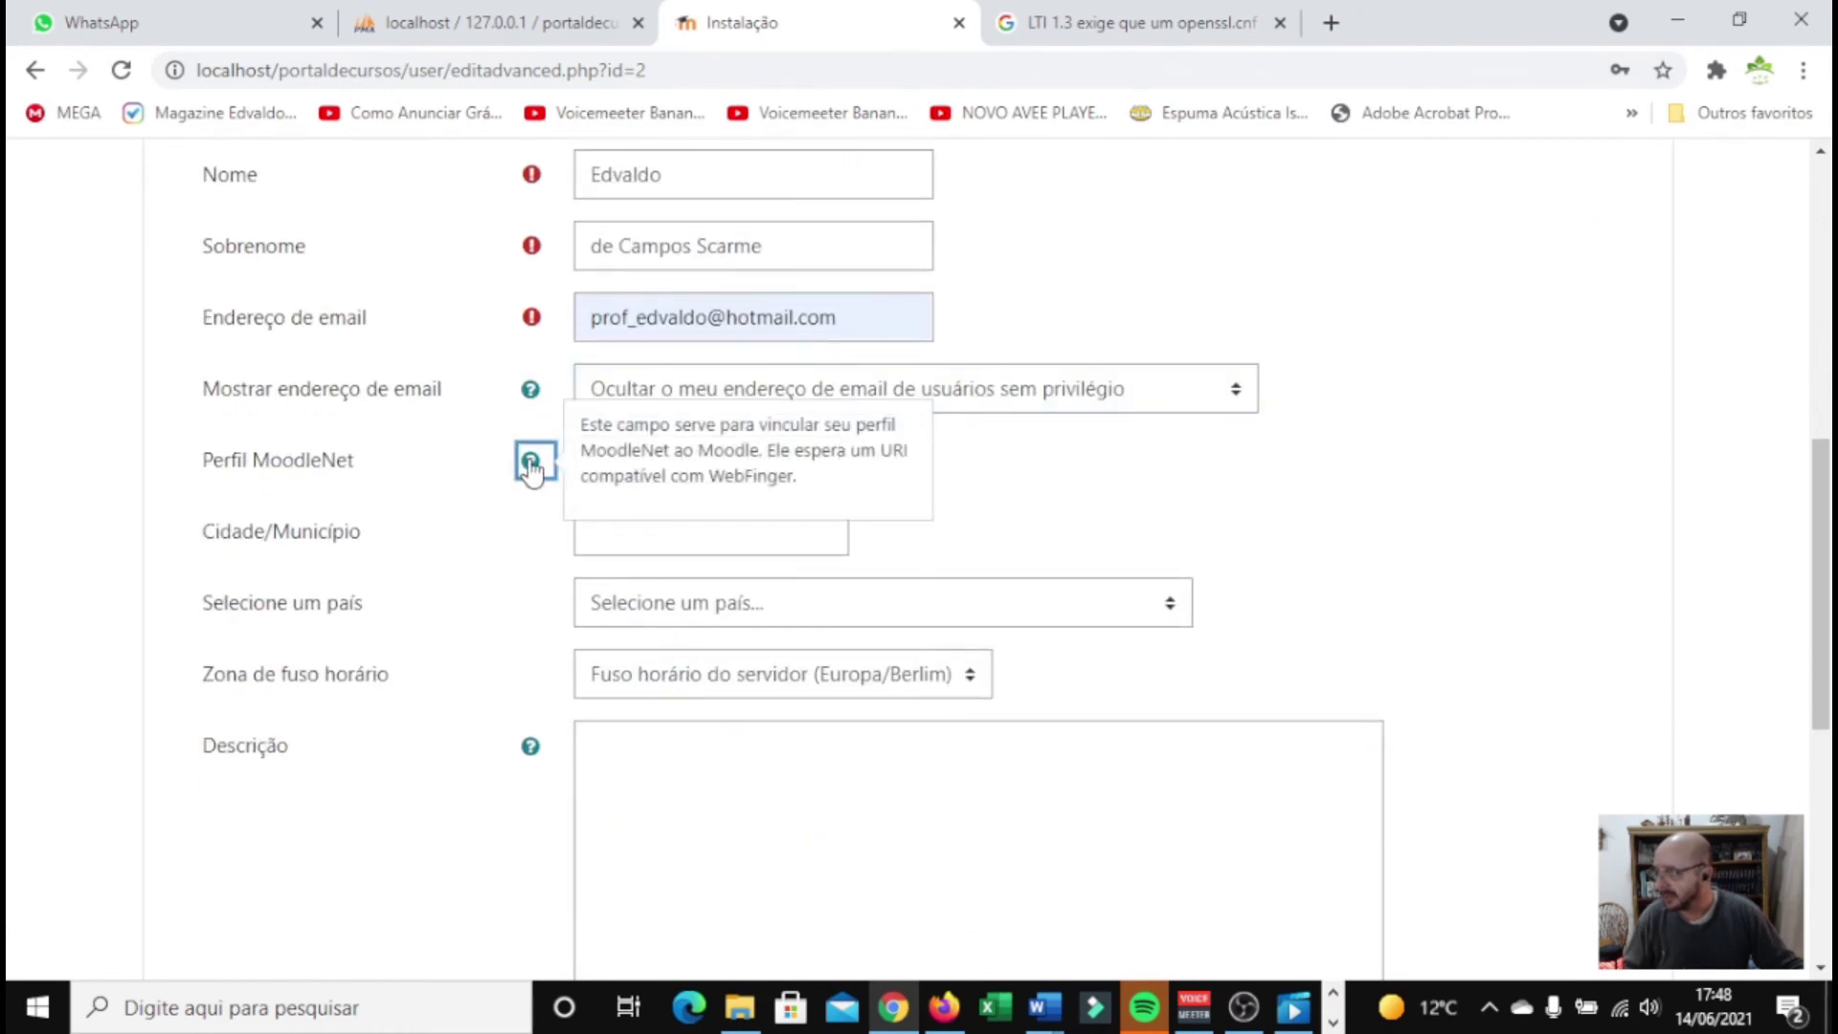
Fill in the city from saved addresses and set the country to Brasil
click(1044, 498)
click(584, 518)
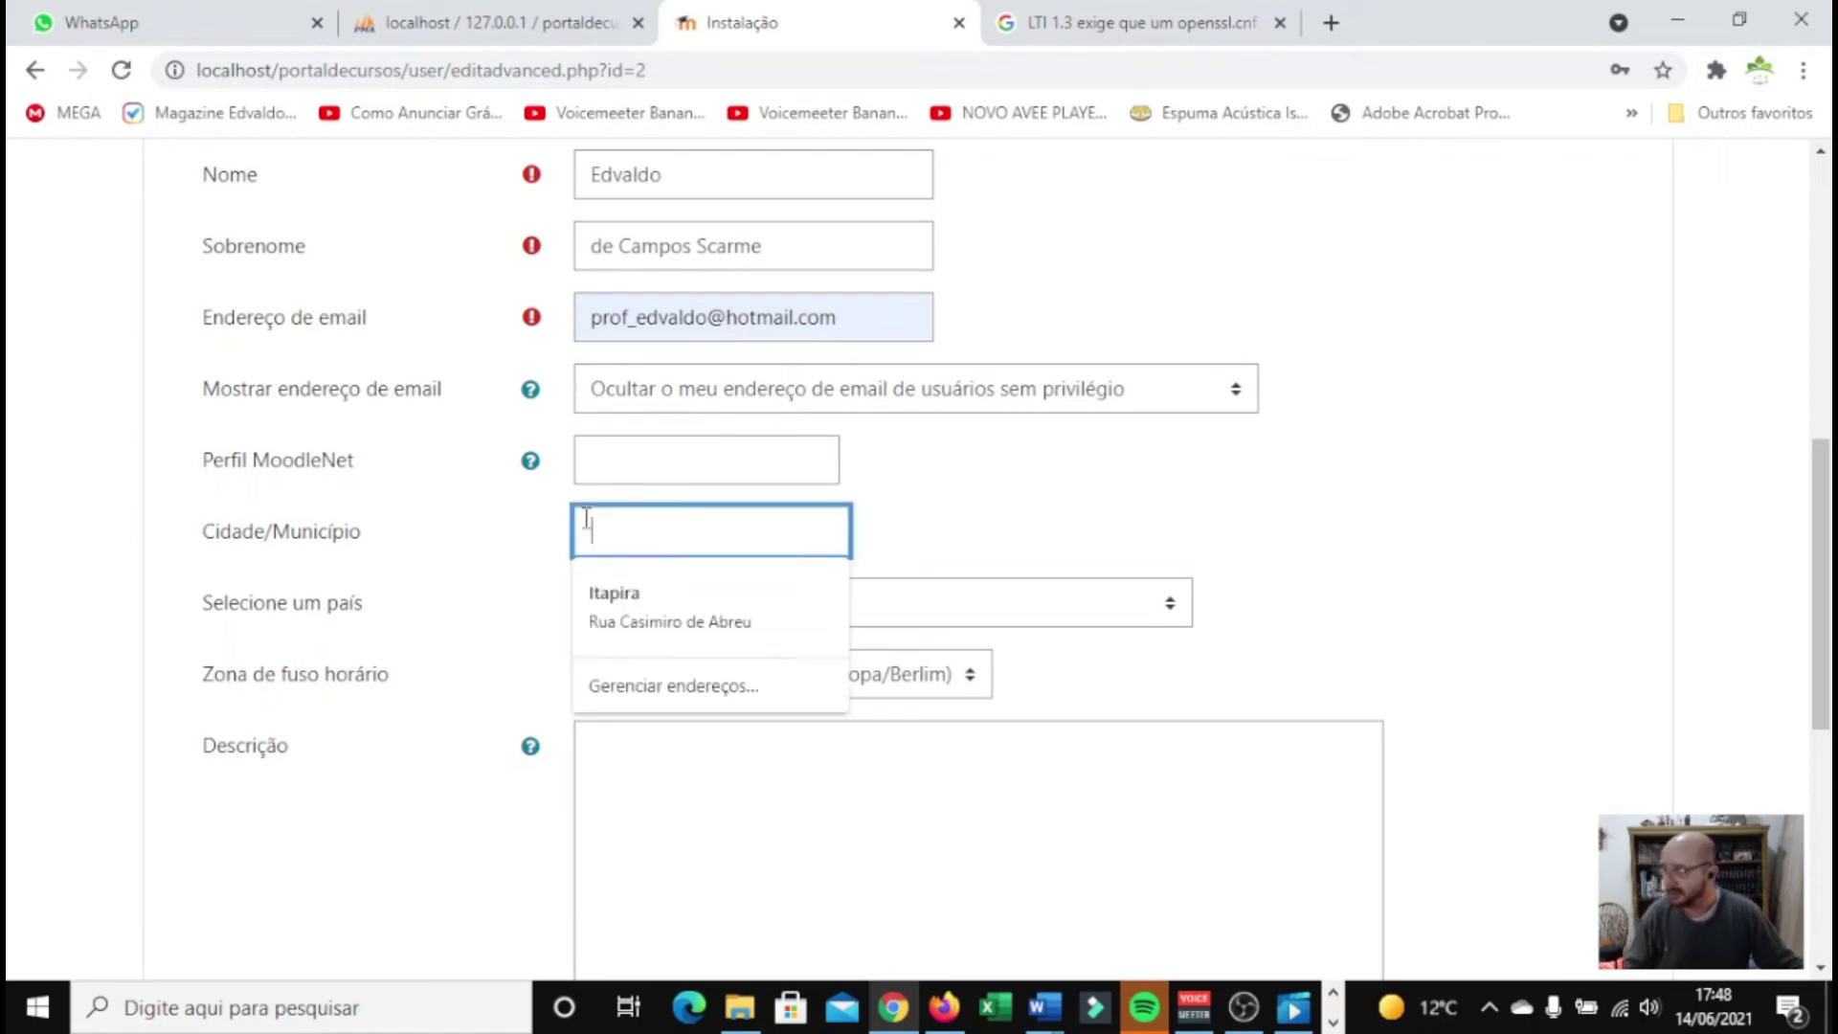
click(737, 612)
click(737, 615)
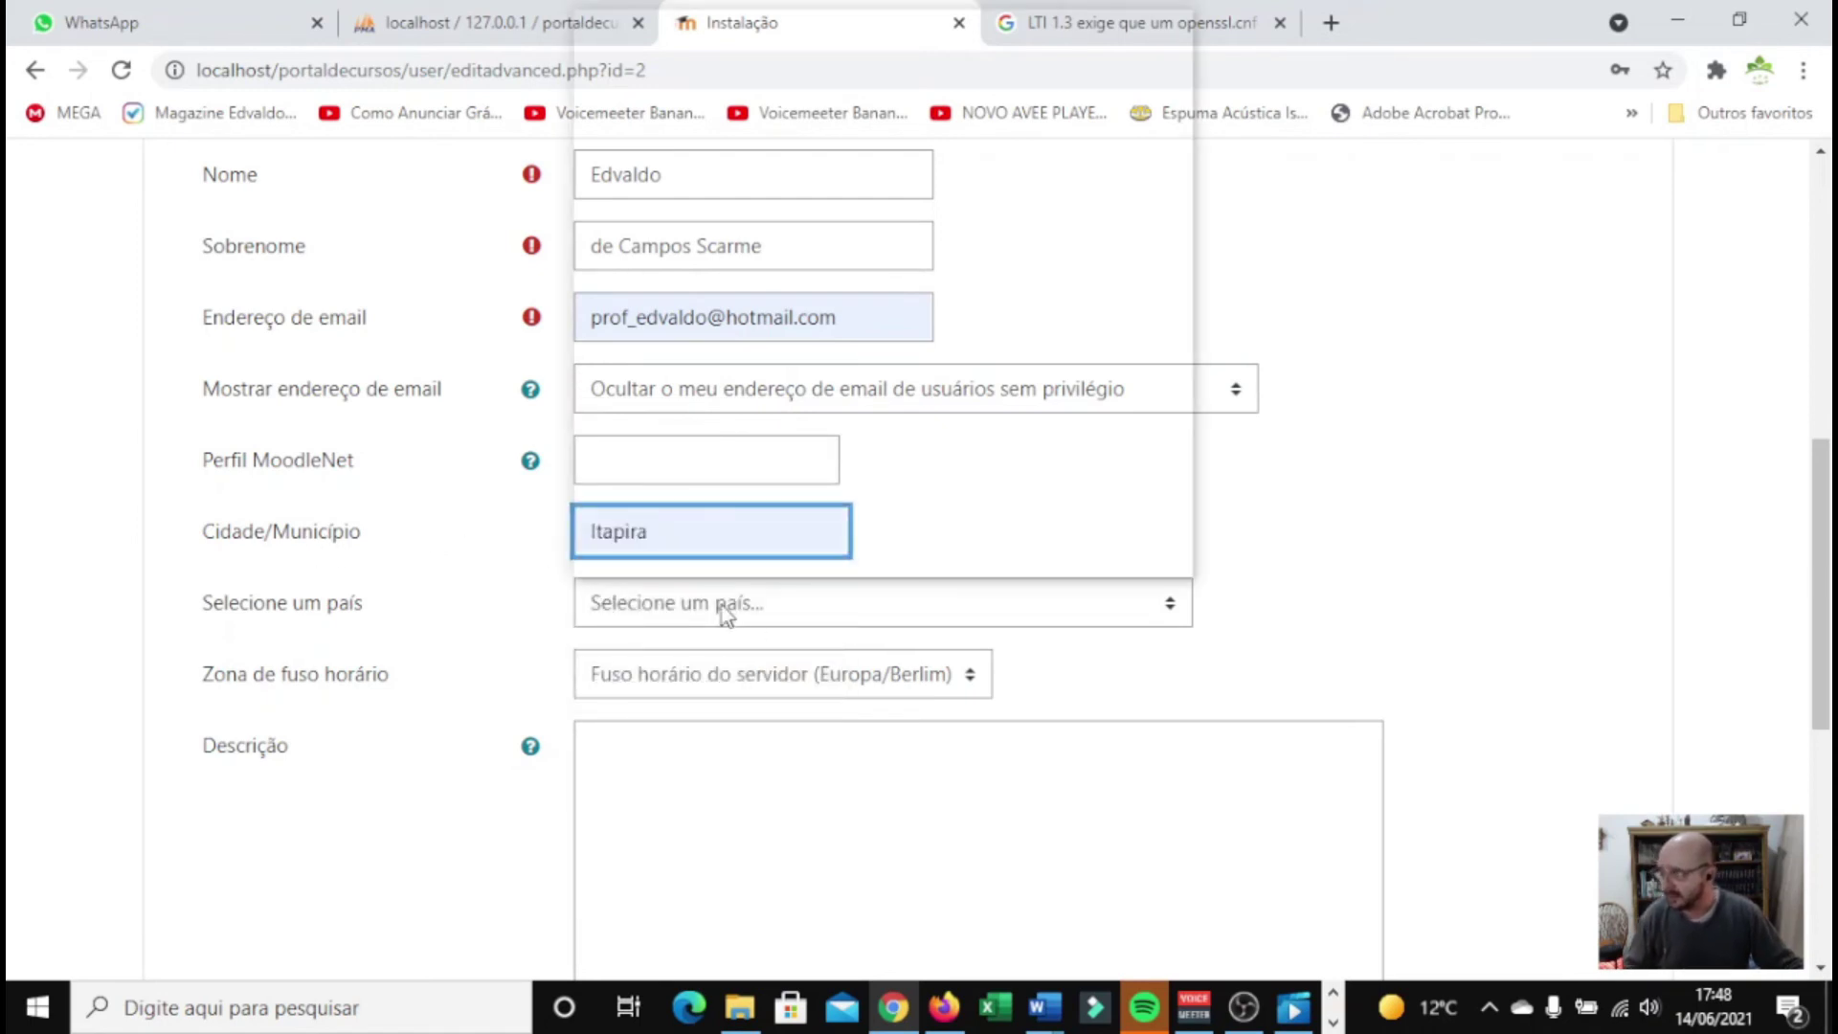
scroll(706, 517, down, 1)
scroll(697, 477, up, 1)
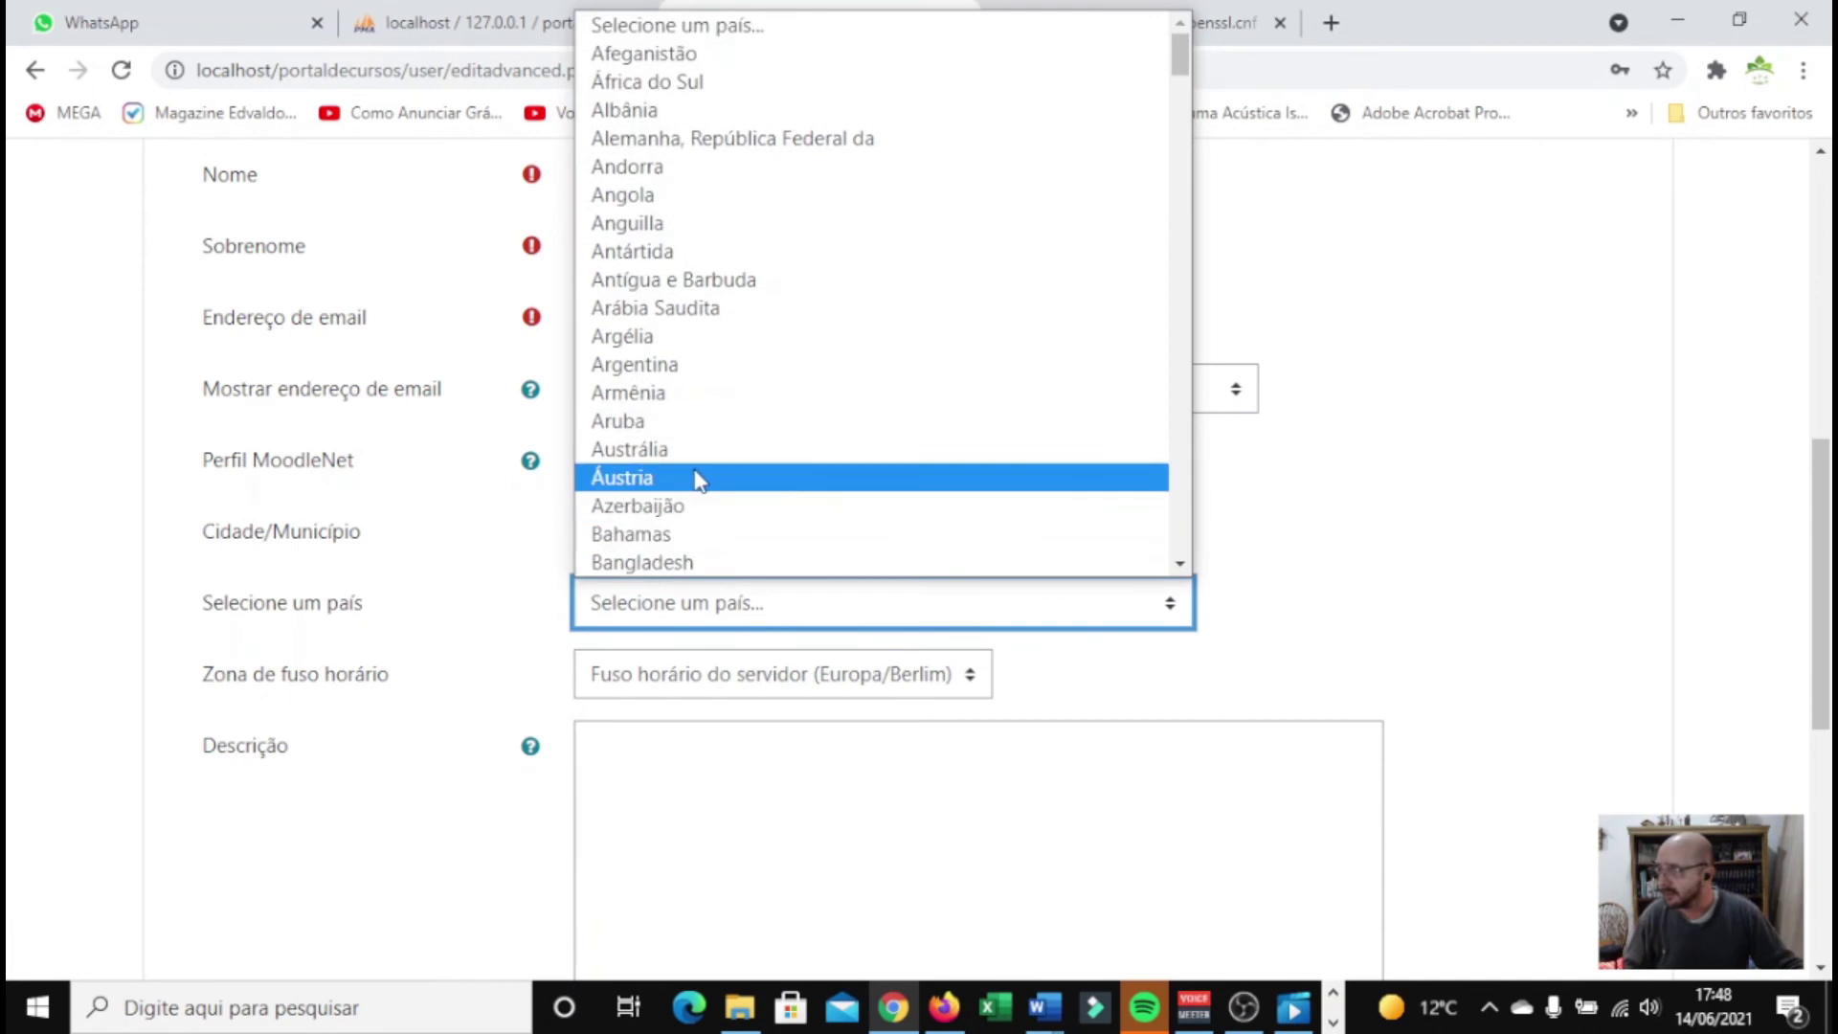
scroll(690, 474, down, 20)
scroll(686, 473, up, 3)
scroll(686, 473, down, 6)
scroll(685, 473, up, 10)
scroll(676, 471, up, 6)
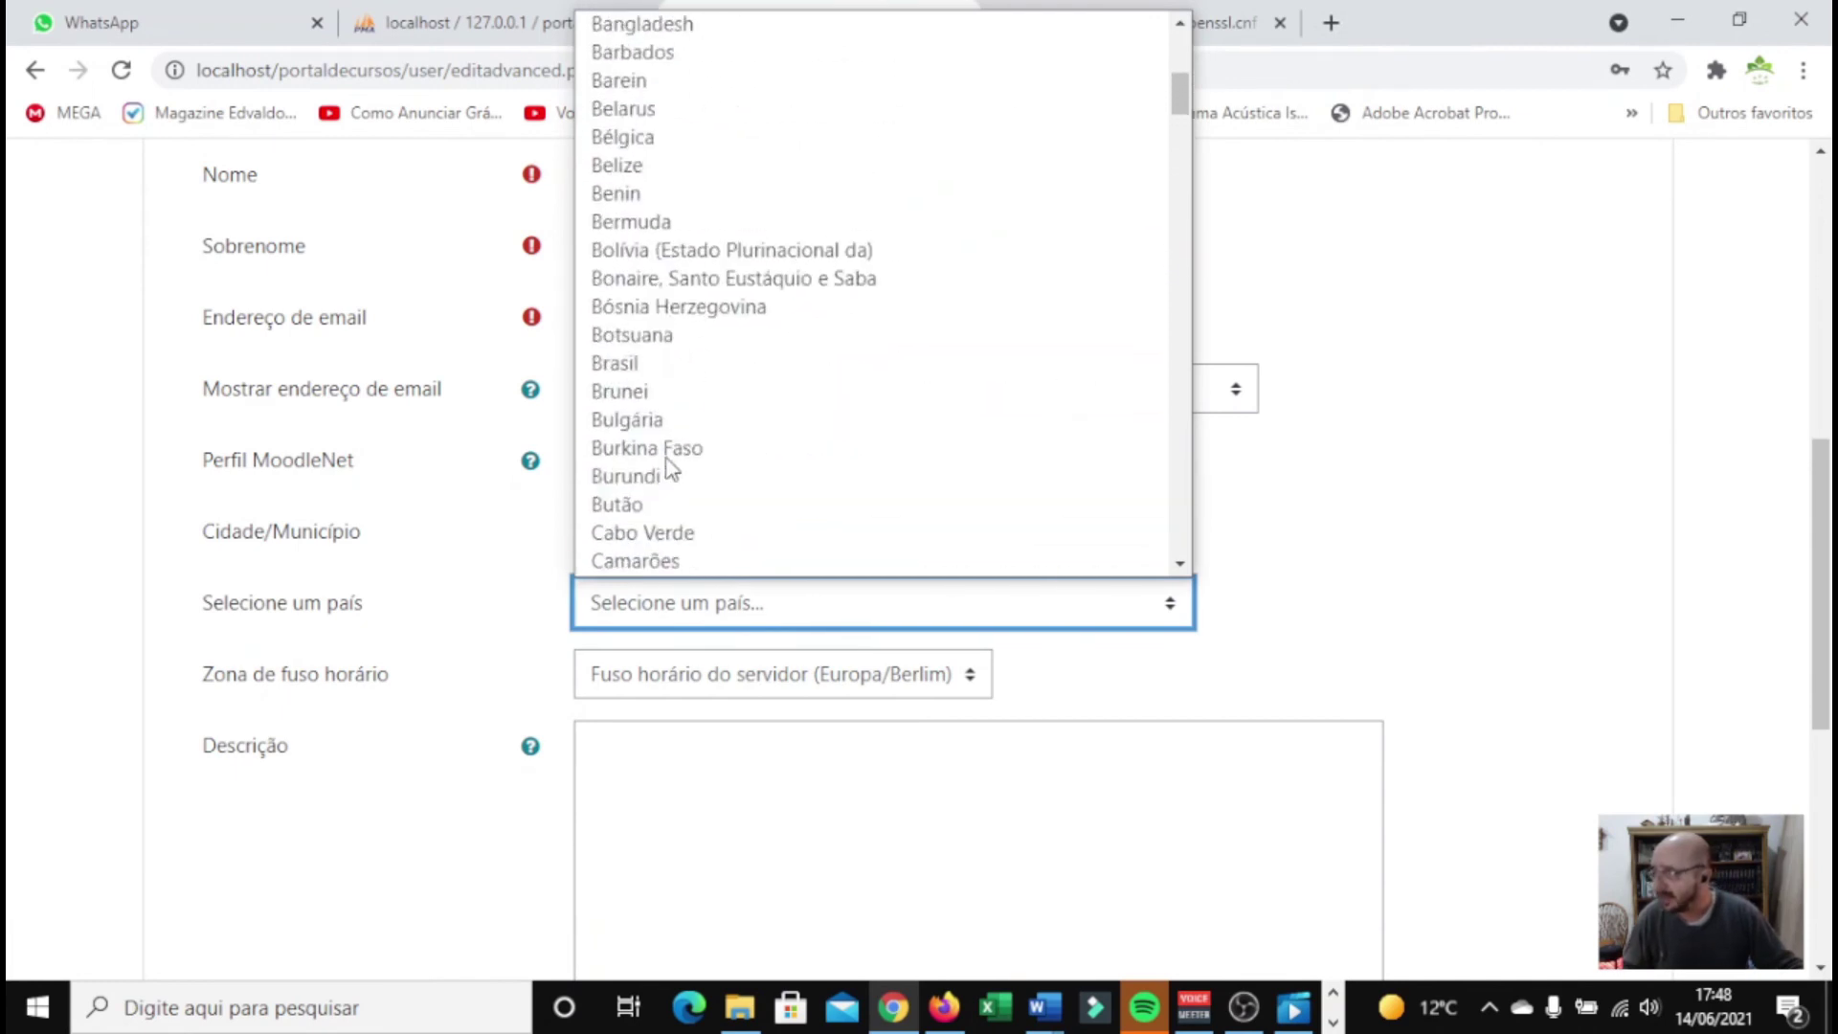
click(617, 363)
Set the time zone to América/São_Paulo
click(663, 681)
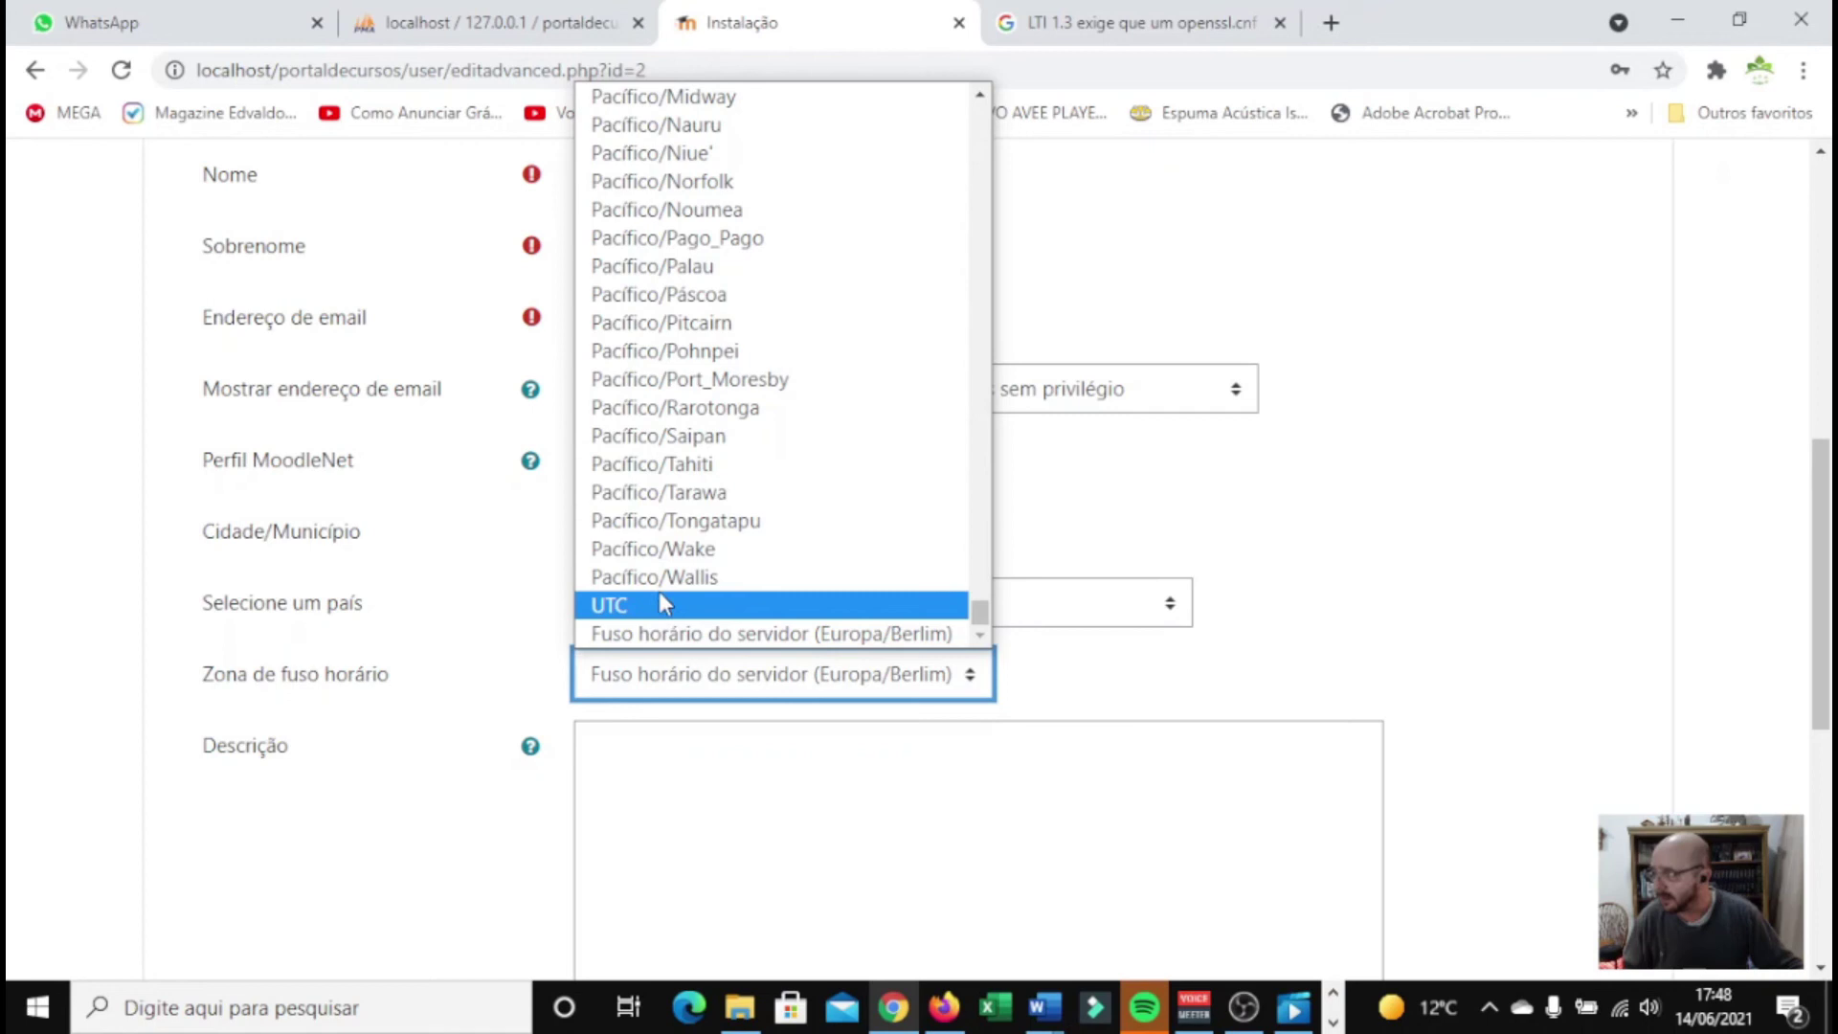
scroll(661, 595, up, 20)
scroll(738, 455, down, 15)
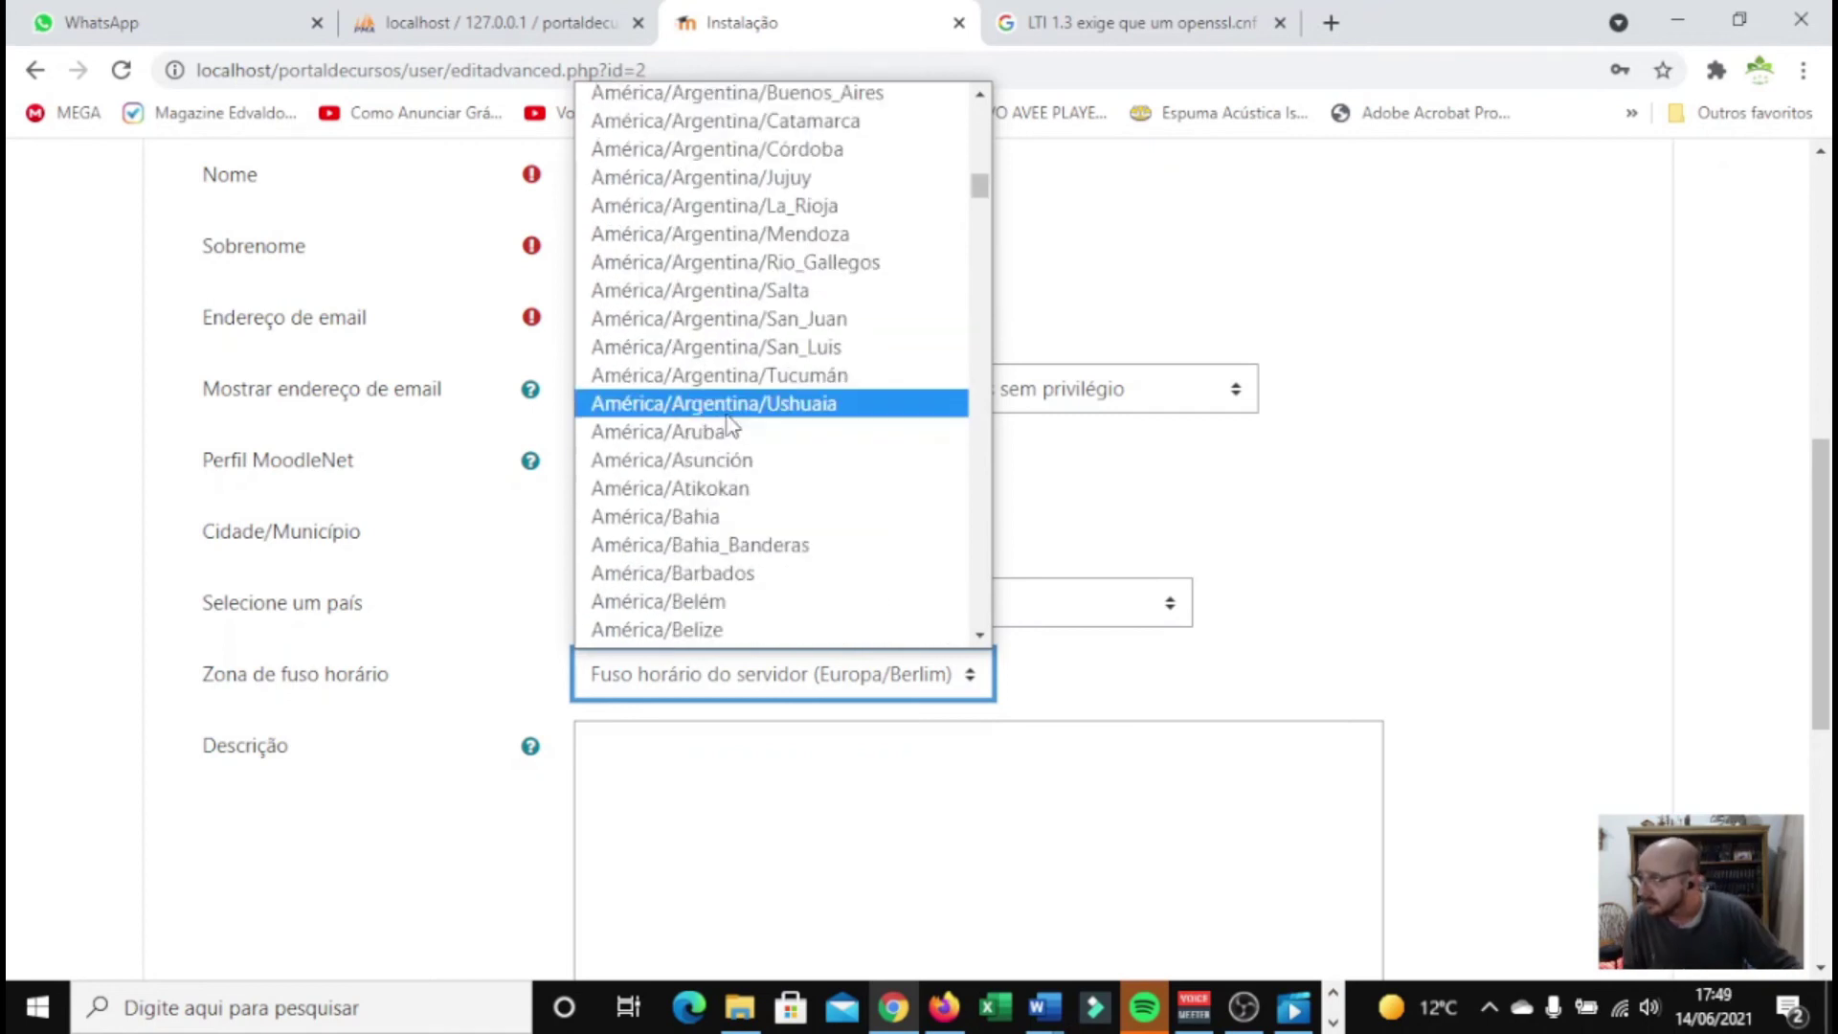
scroll(756, 426, down, 3)
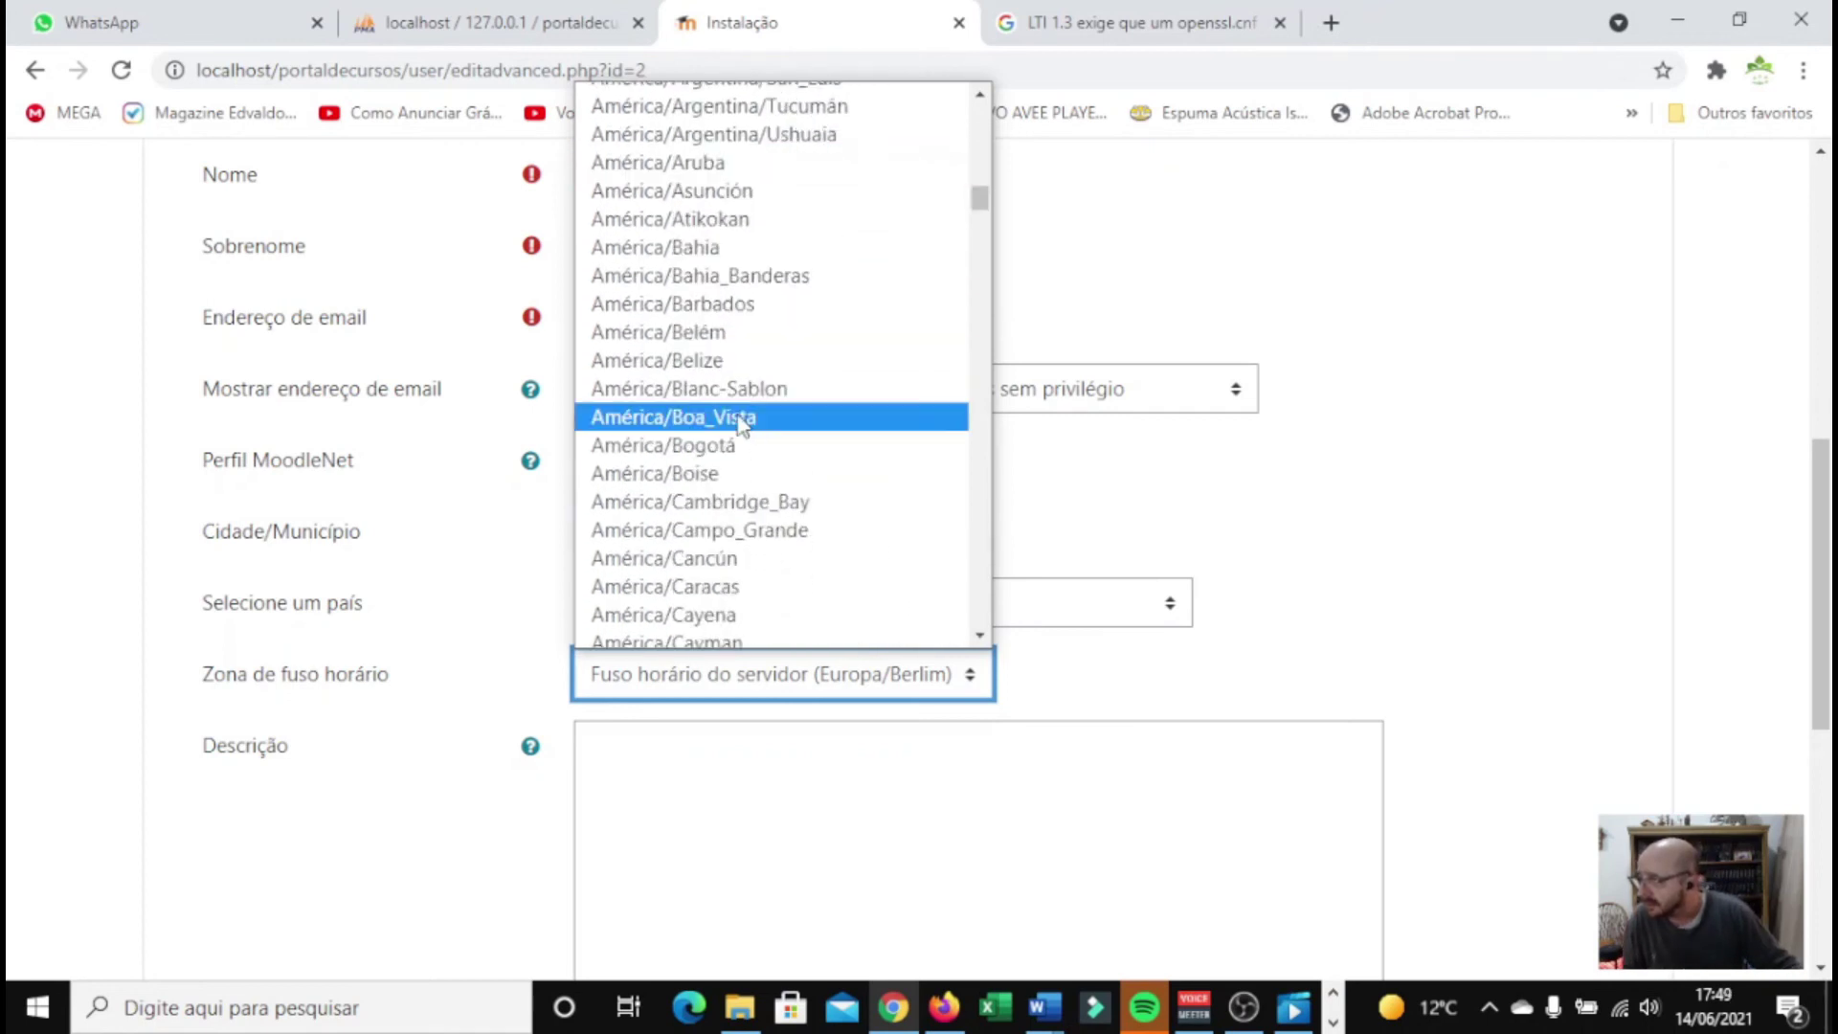
scroll(752, 428, down, 3)
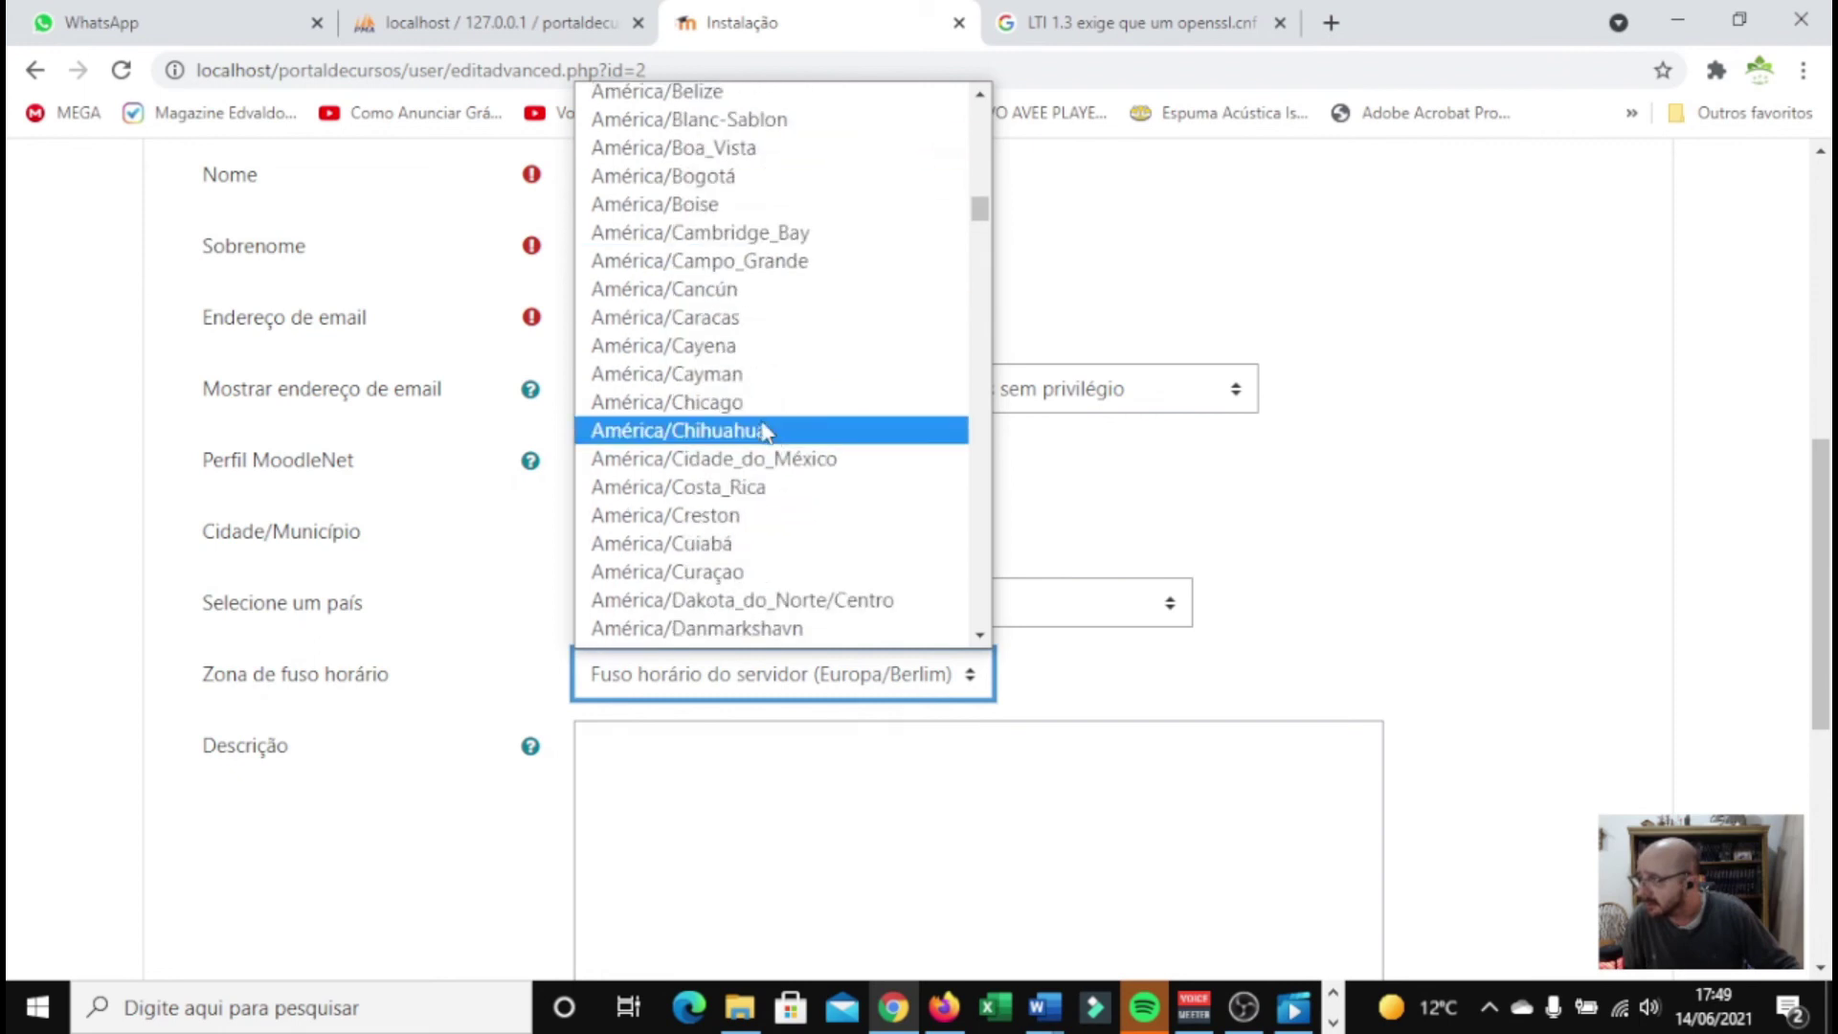
scroll(760, 442, down, 3)
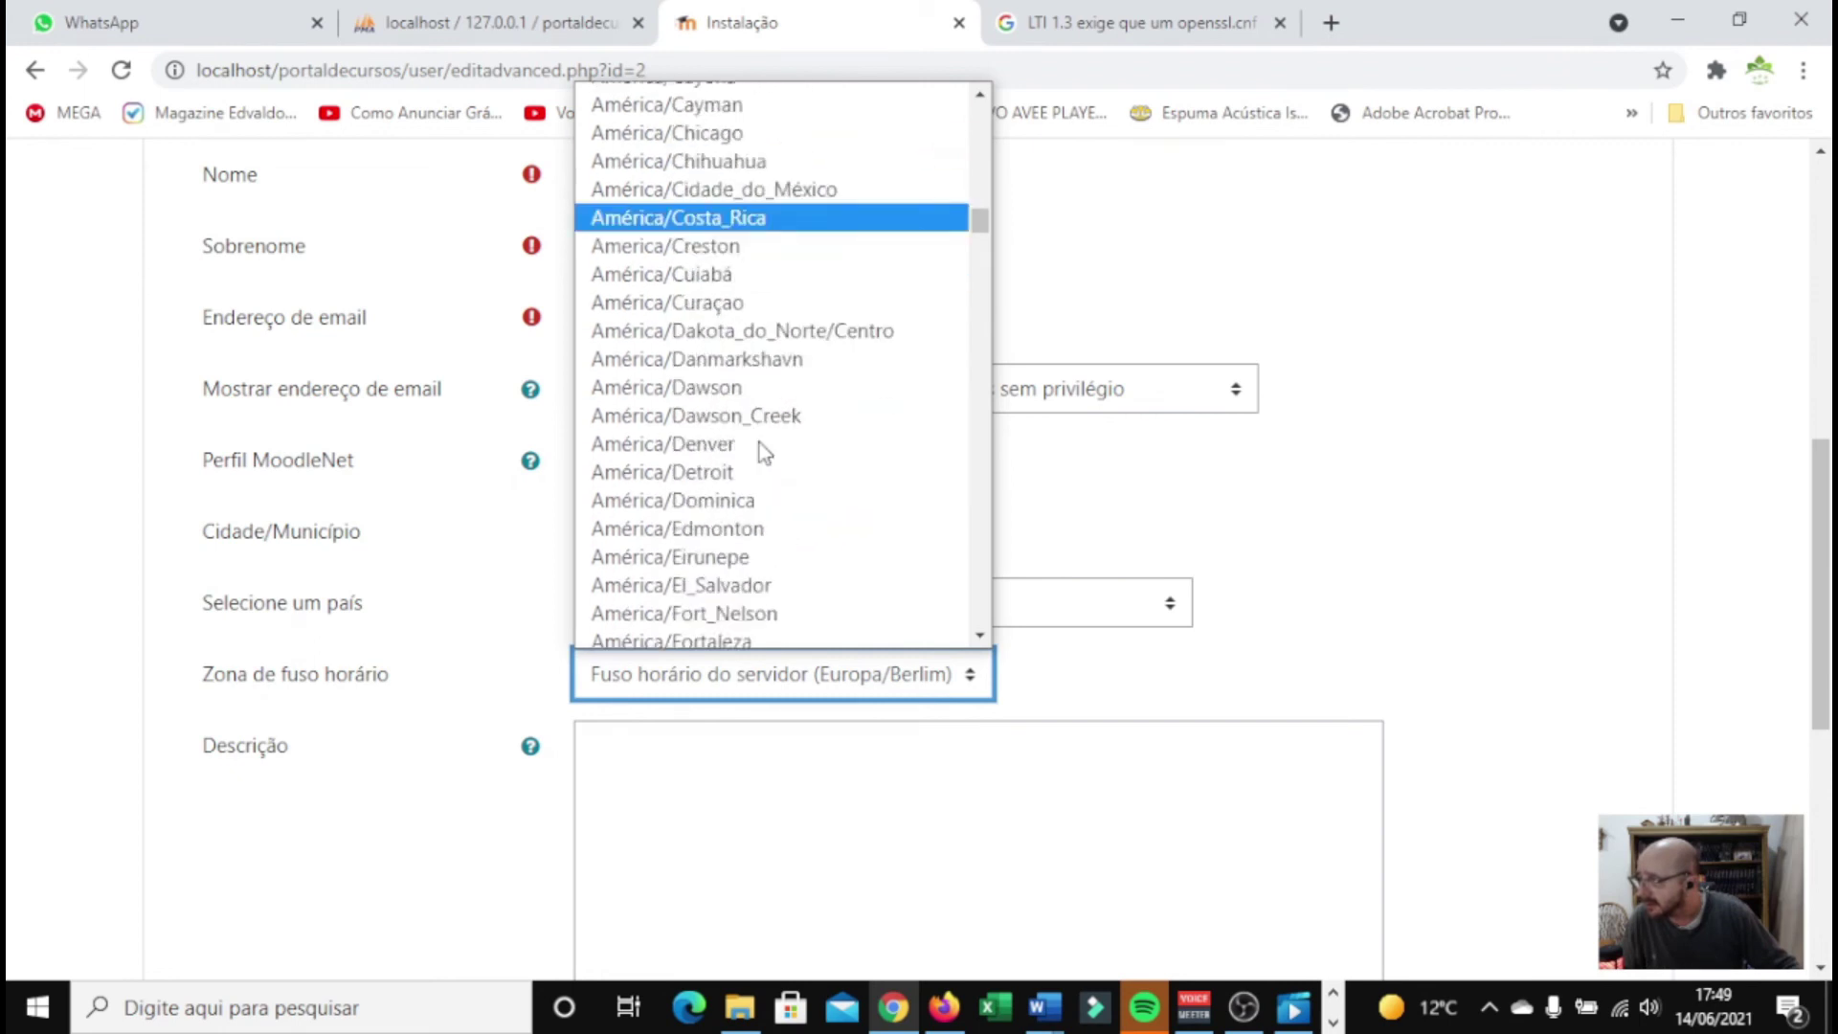
scroll(760, 442, down, 6)
scroll(760, 445, down, 9)
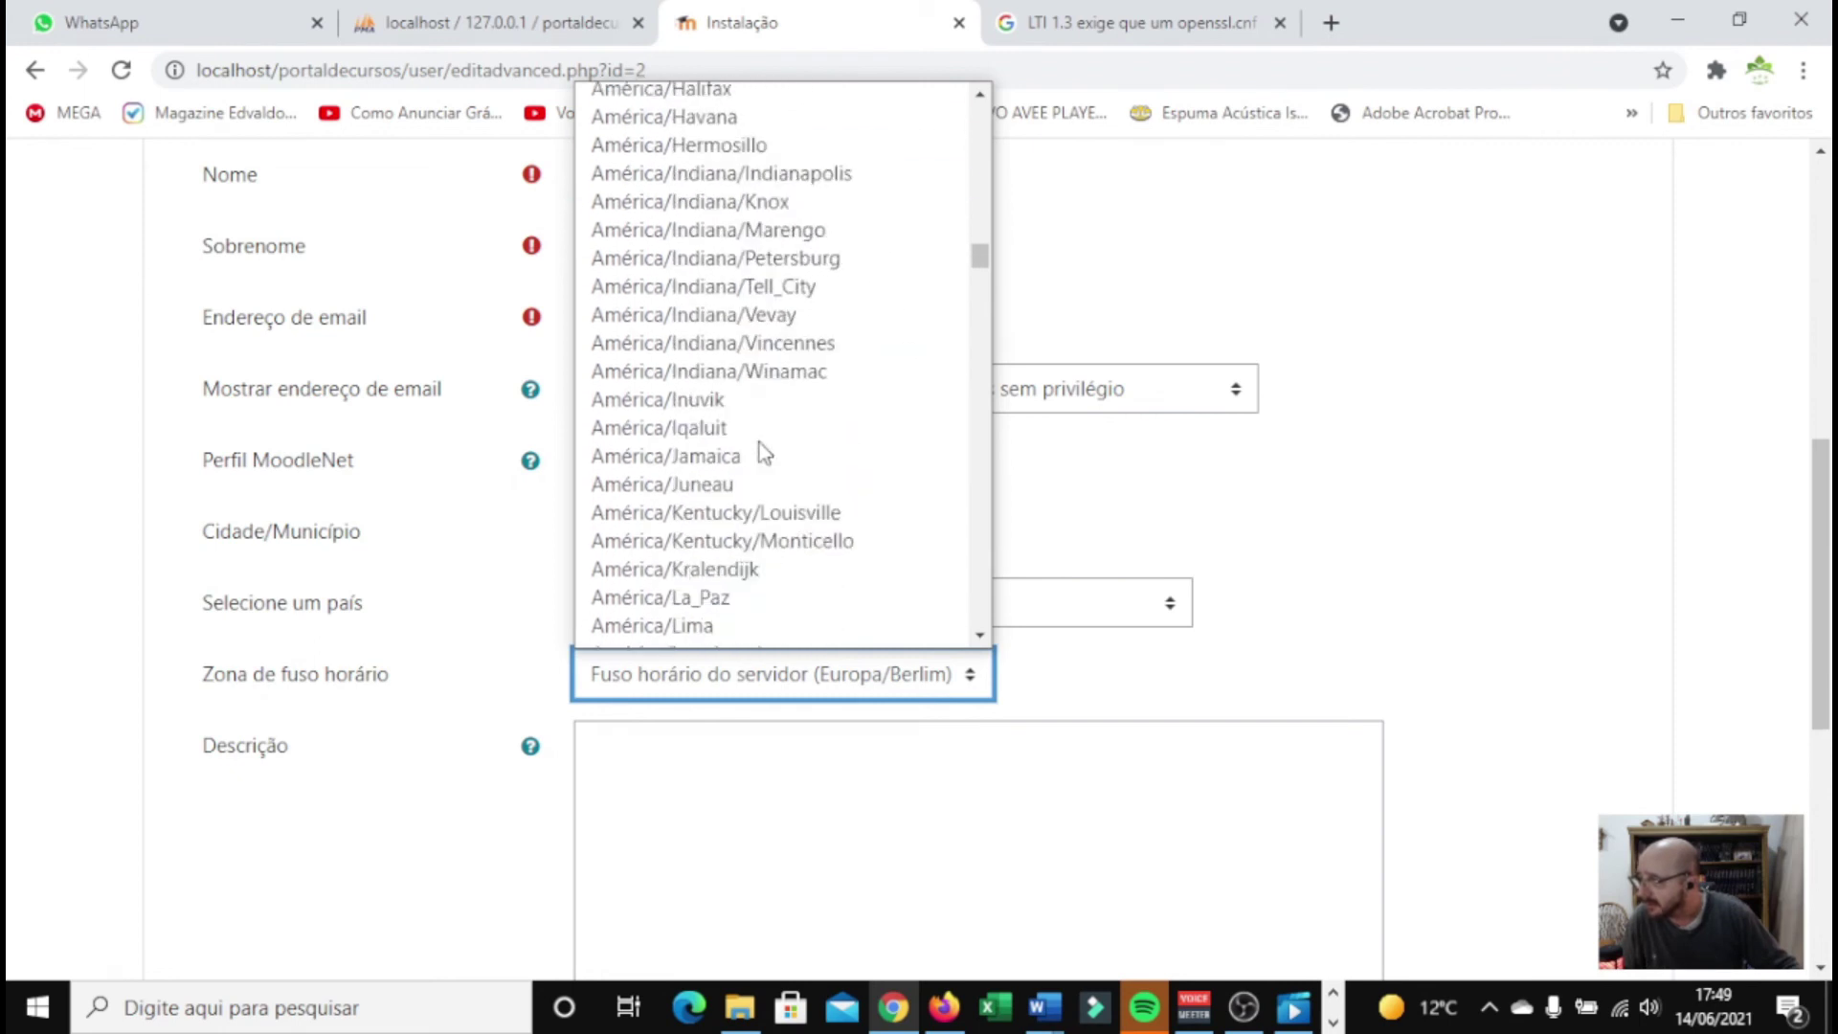
scroll(760, 442, down, 6)
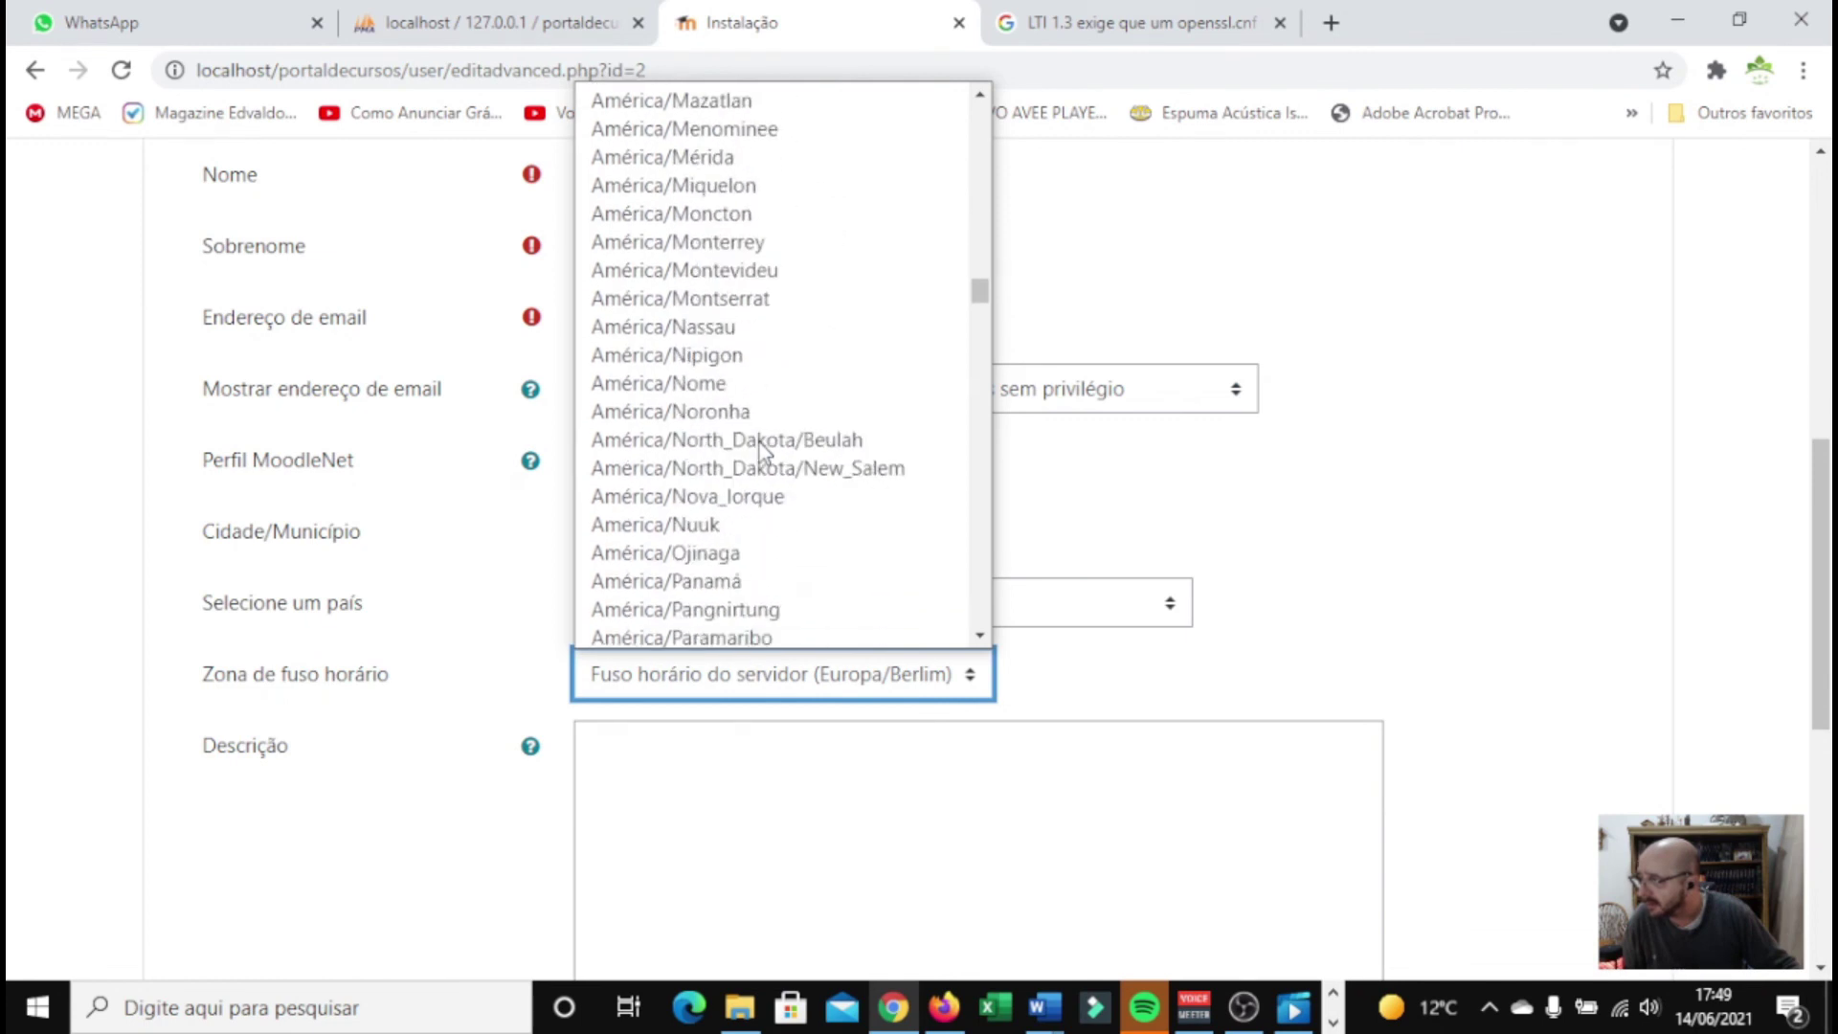
scroll(773, 458, down, 3)
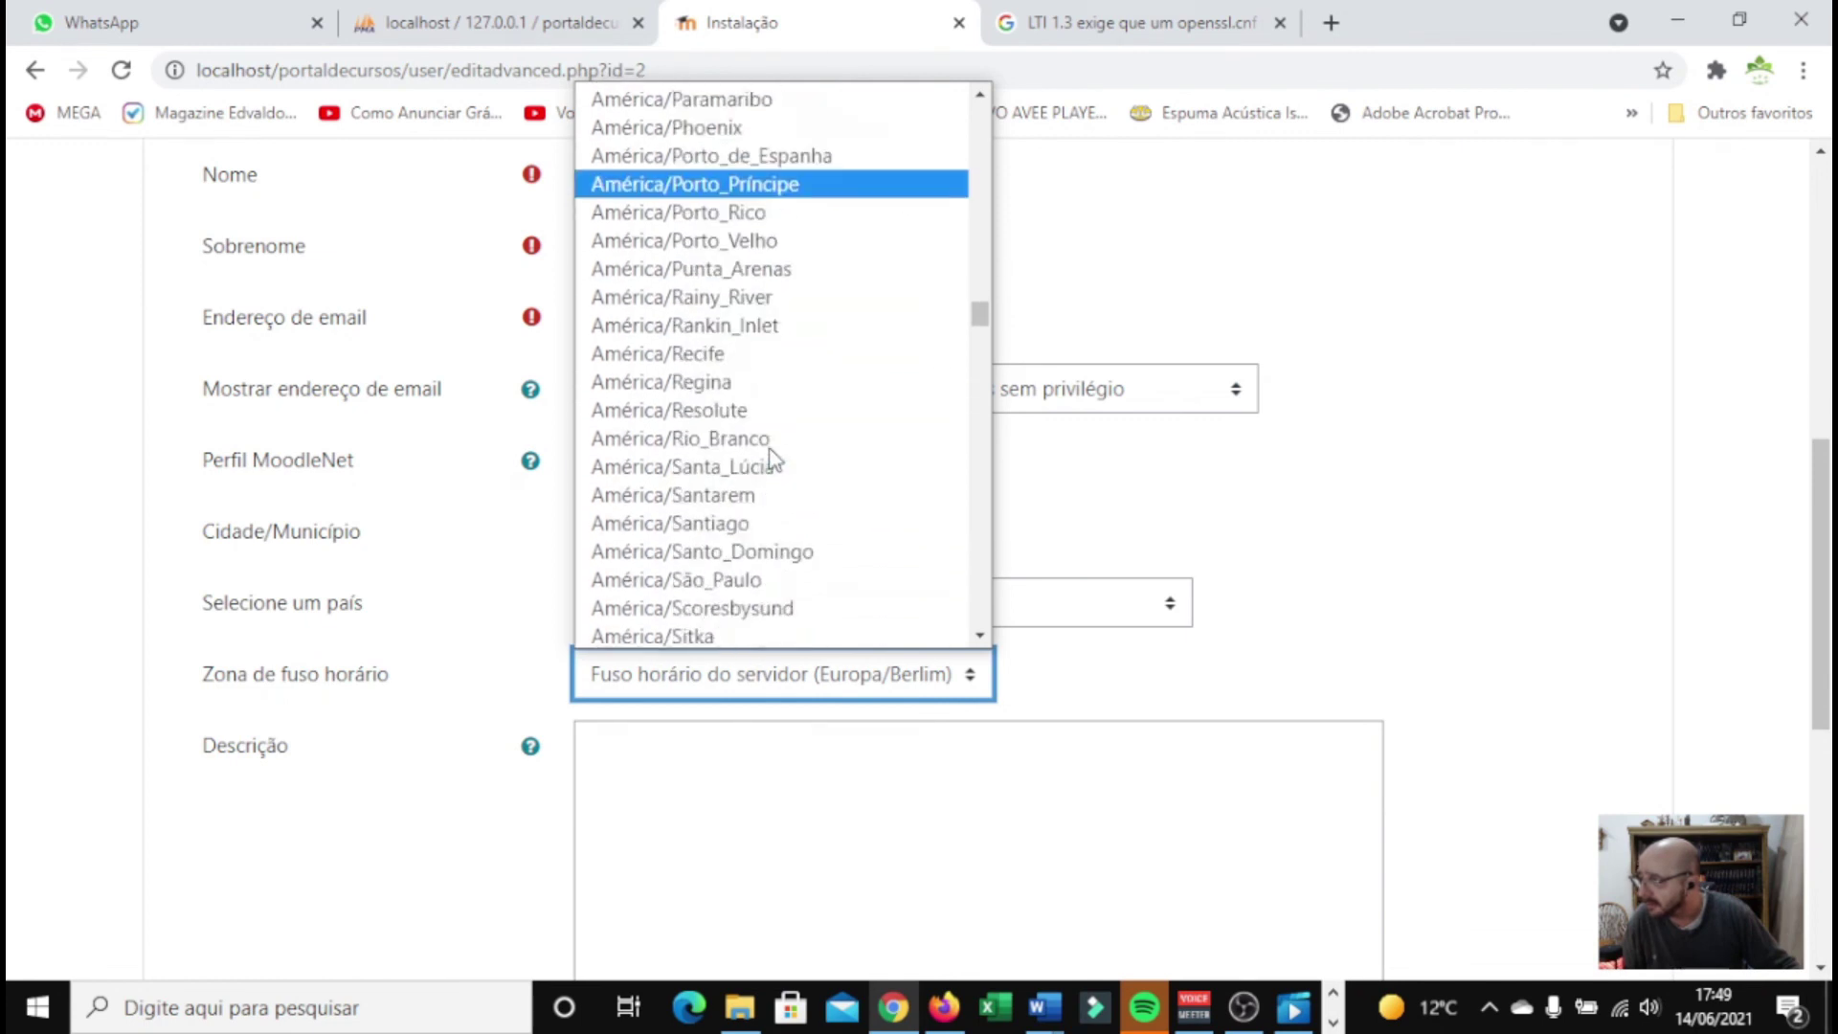
click(749, 578)
click(1486, 498)
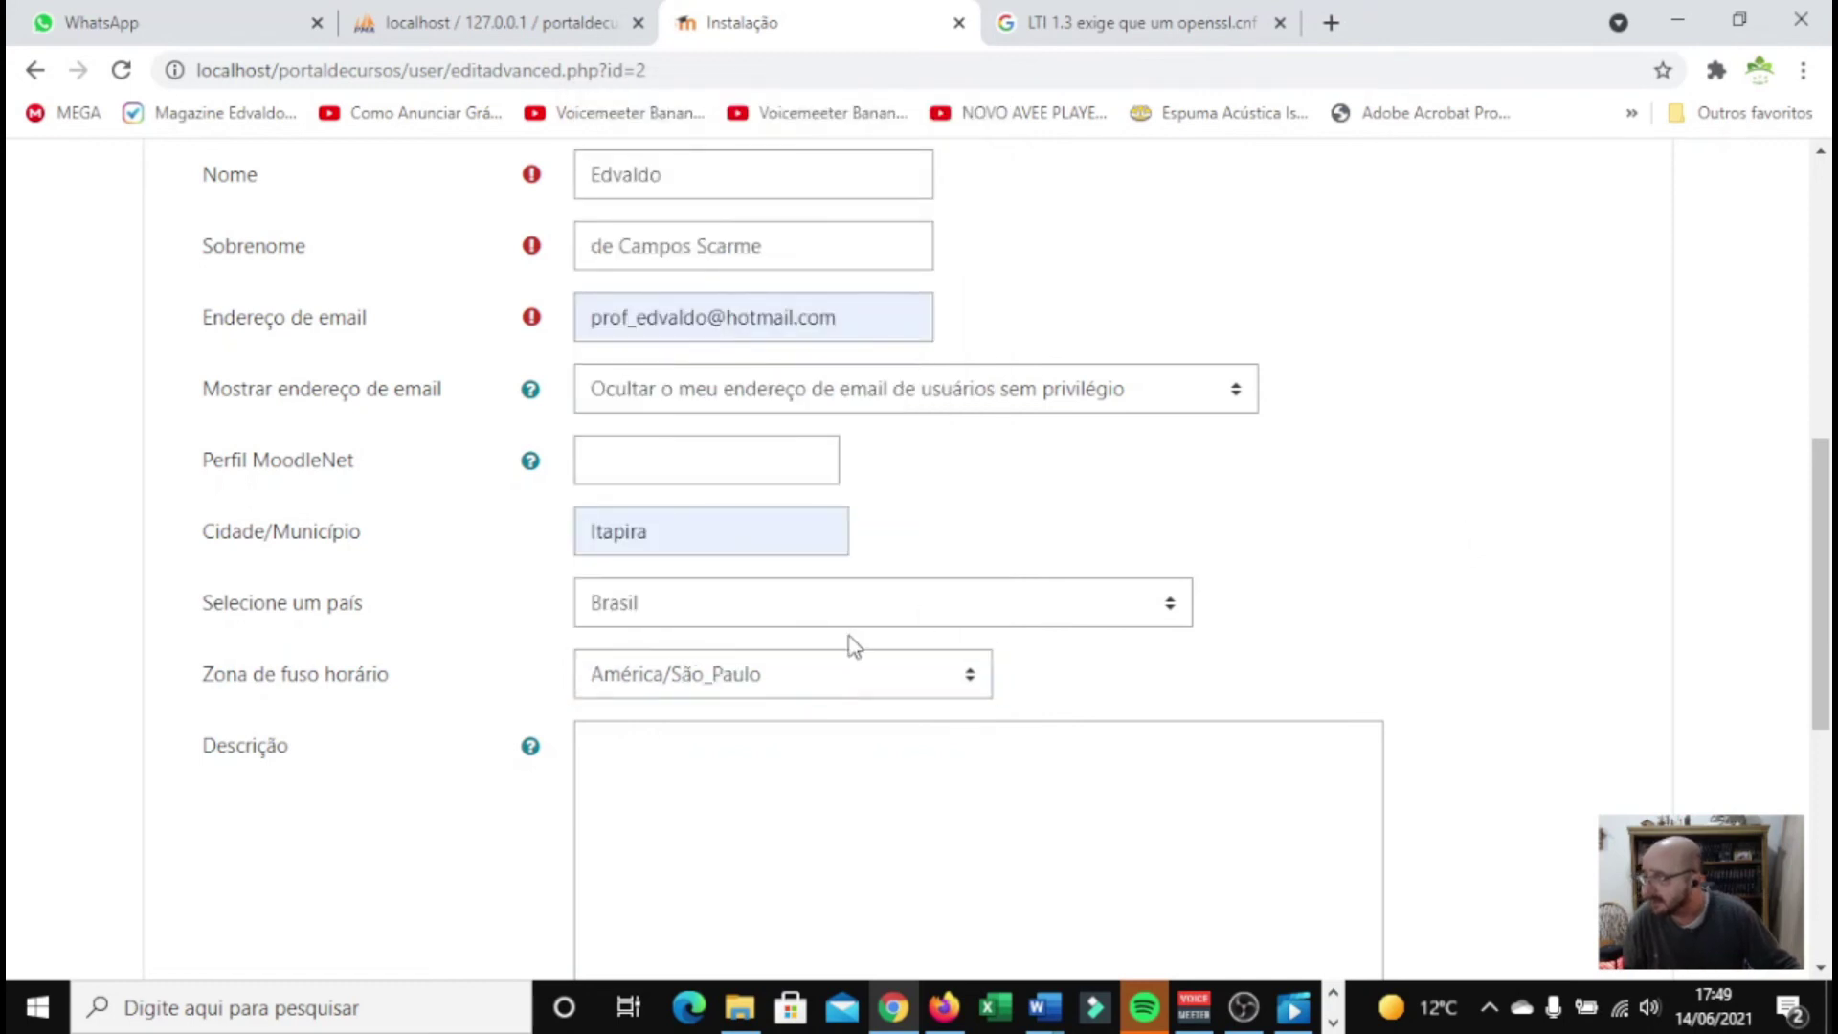
Write the profile description 'Este Site tem como objetivo fornecer cursos dentro da Área de Informática', capitalising 'Área'
scroll(855, 647, down, 3)
click(711, 518)
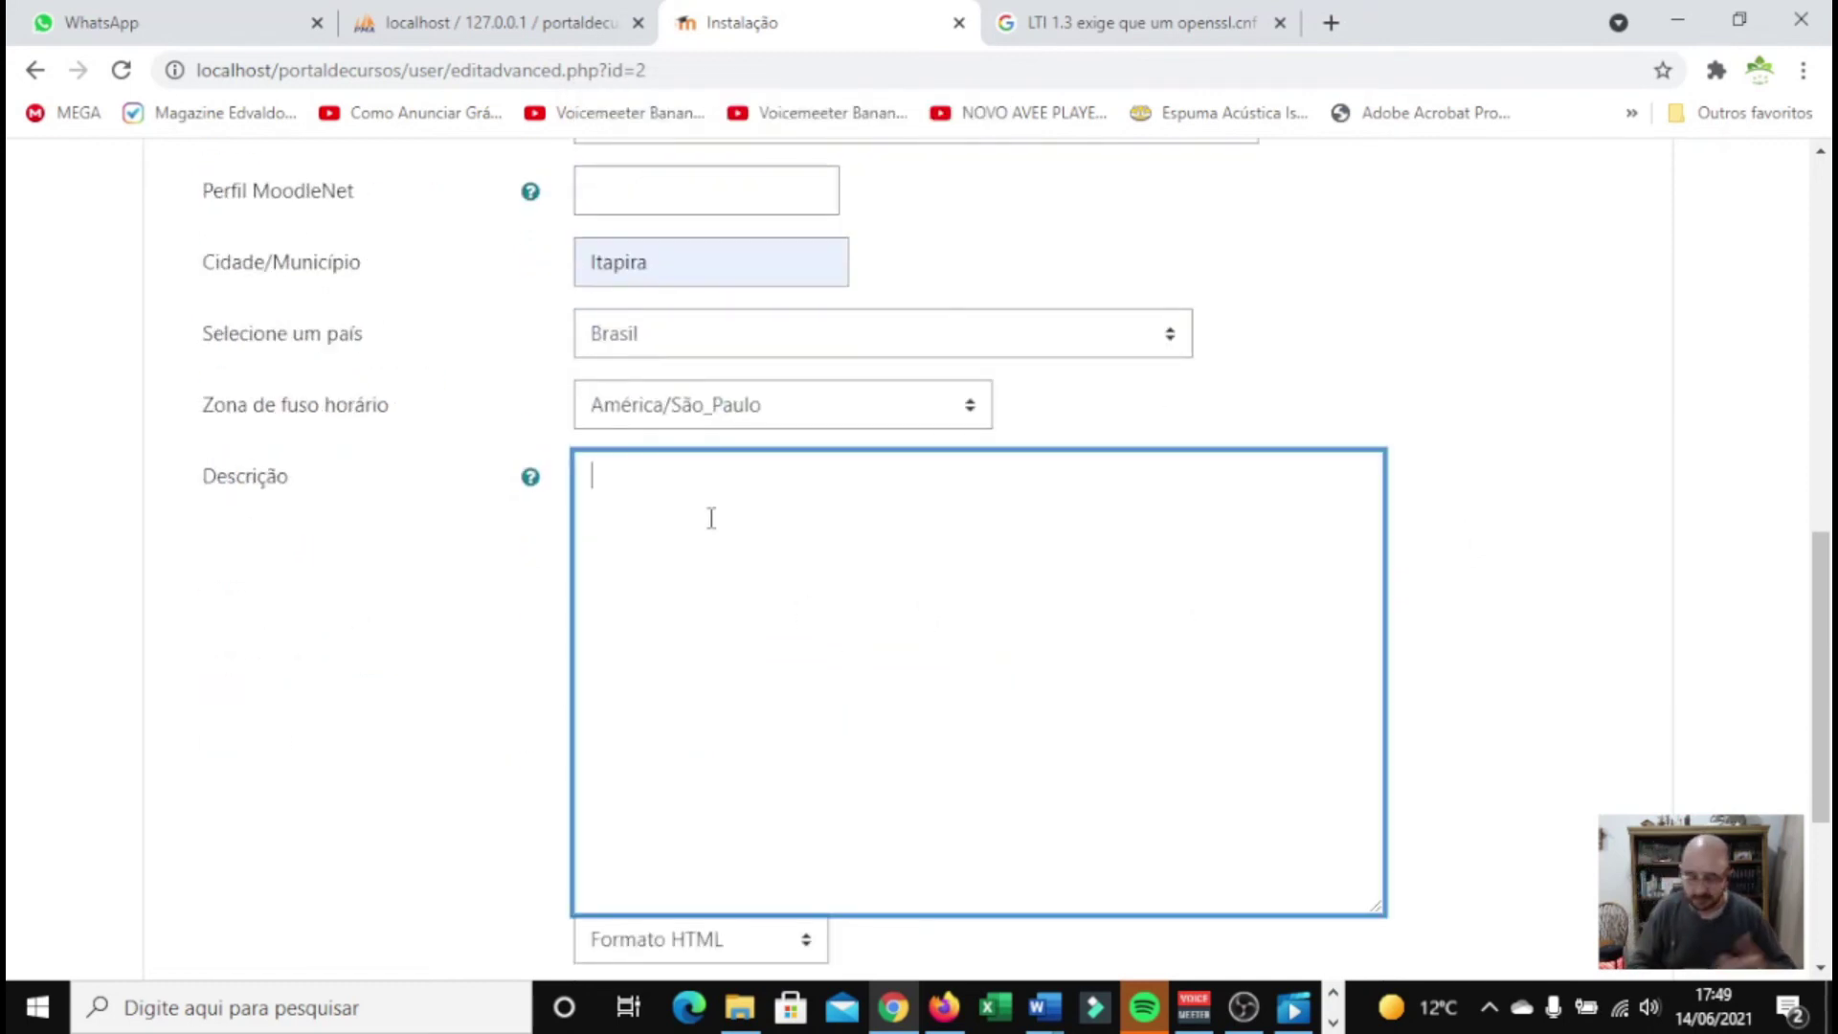
text(Este Site)
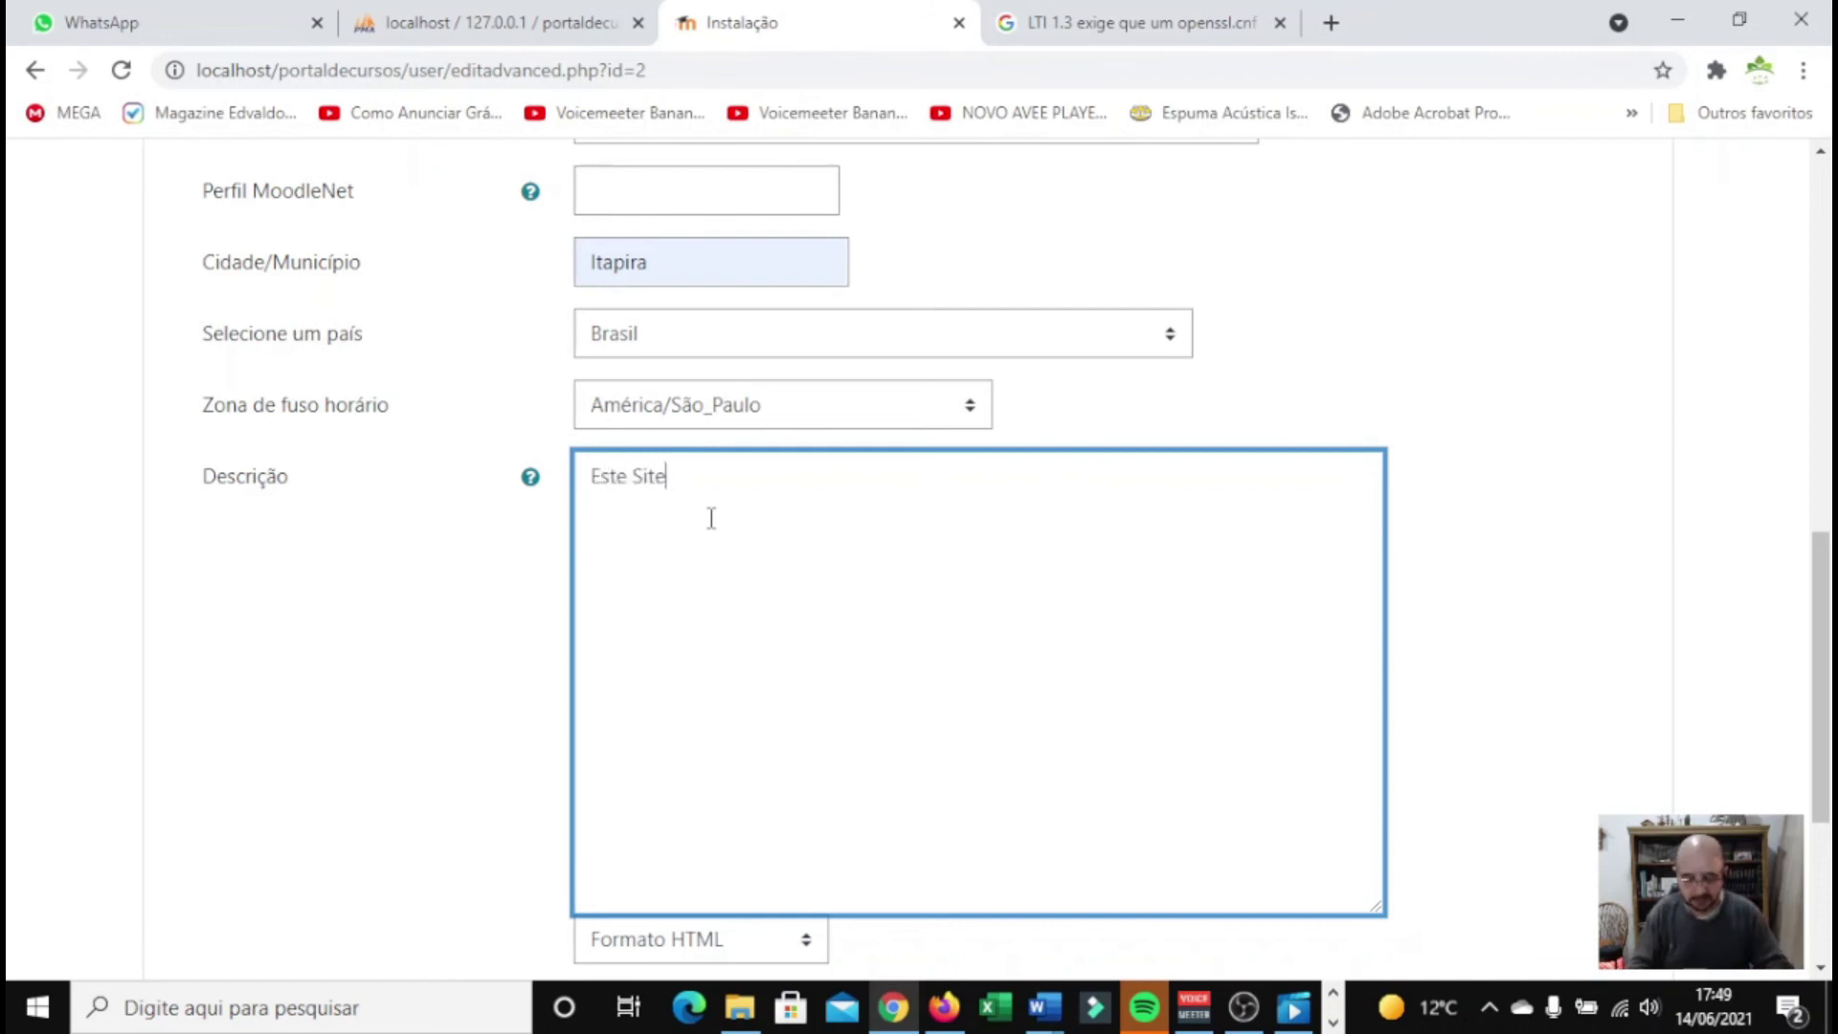
text( tem como objetivo)
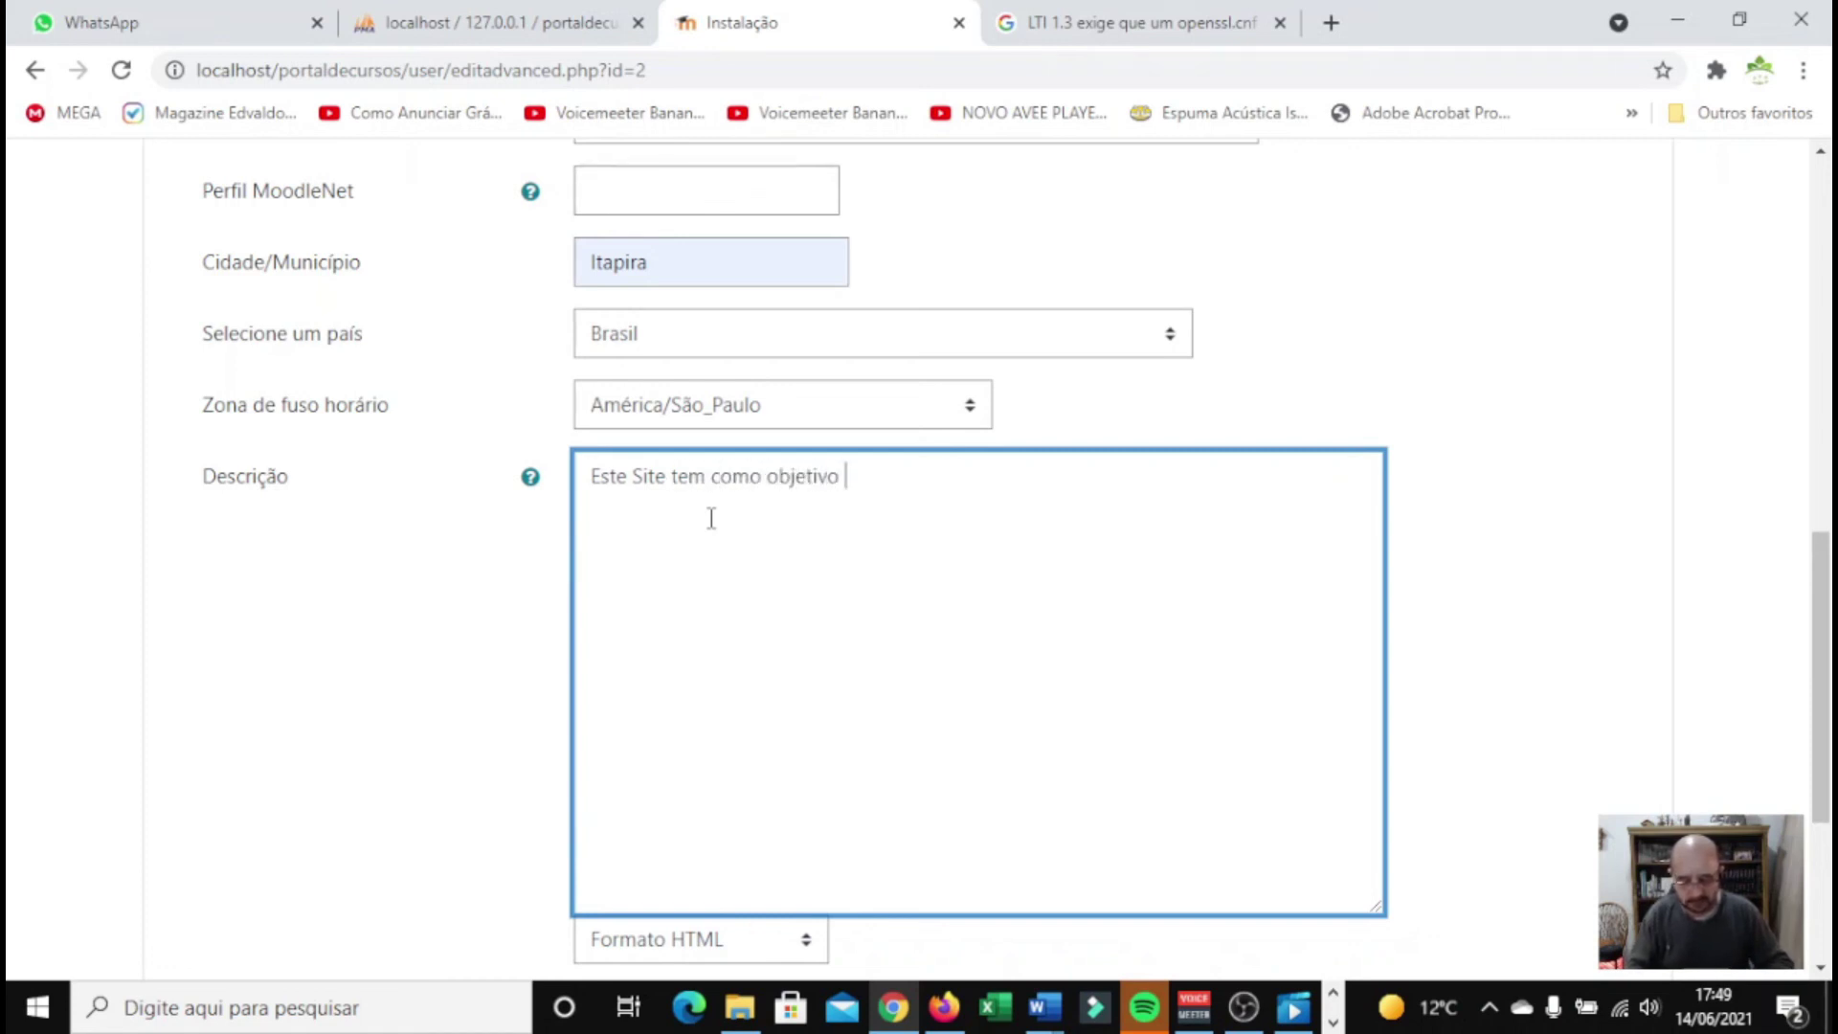
text( fornecer cursos den)
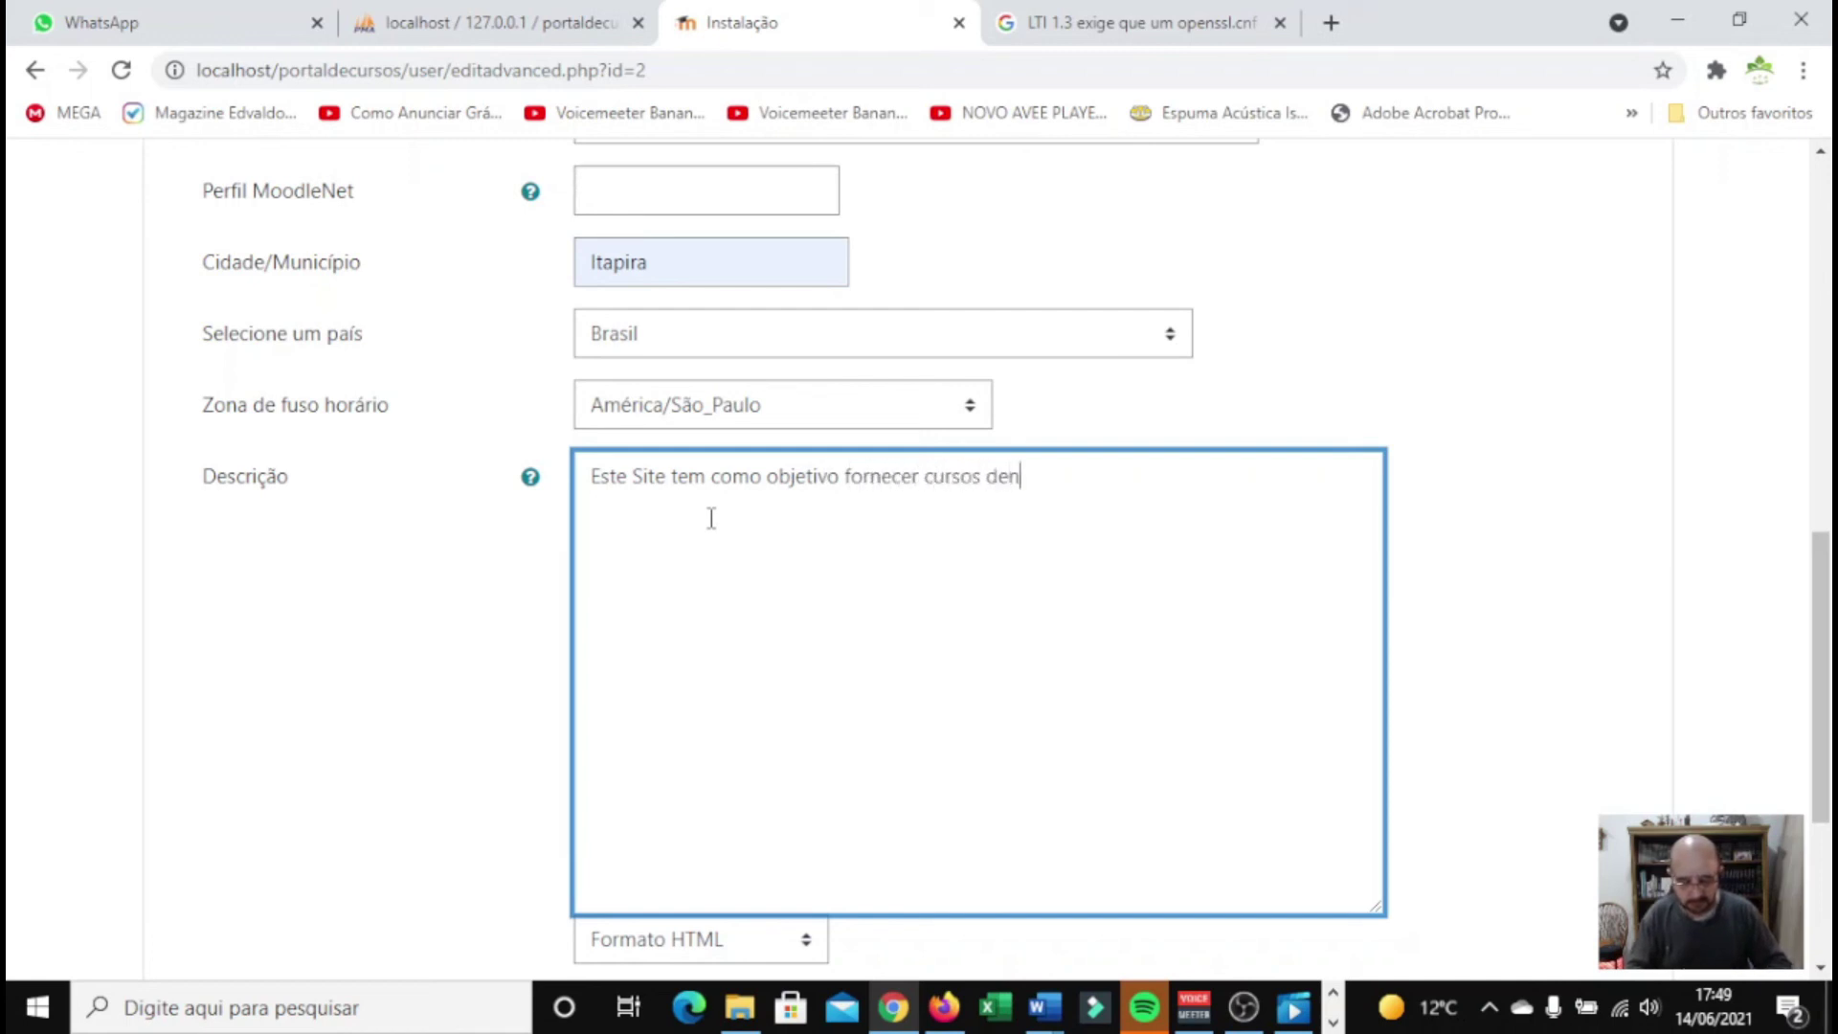
text(tro da área de )
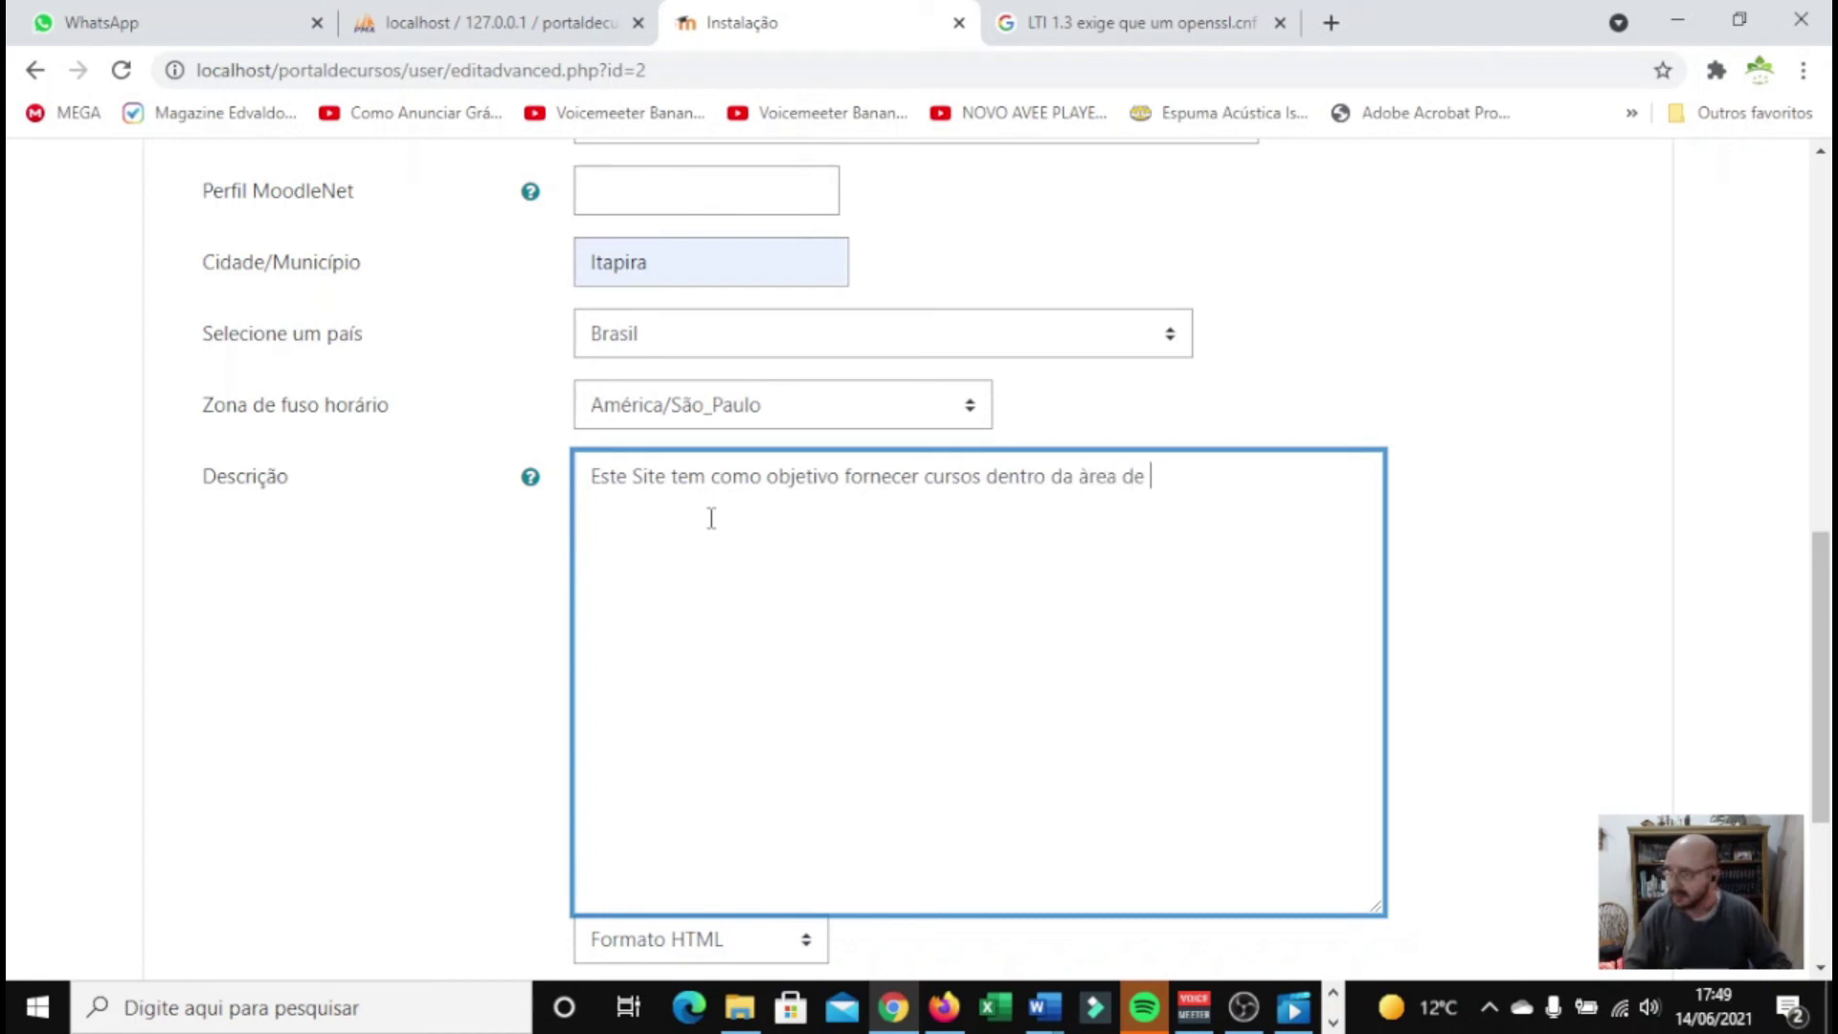
text(Informática)
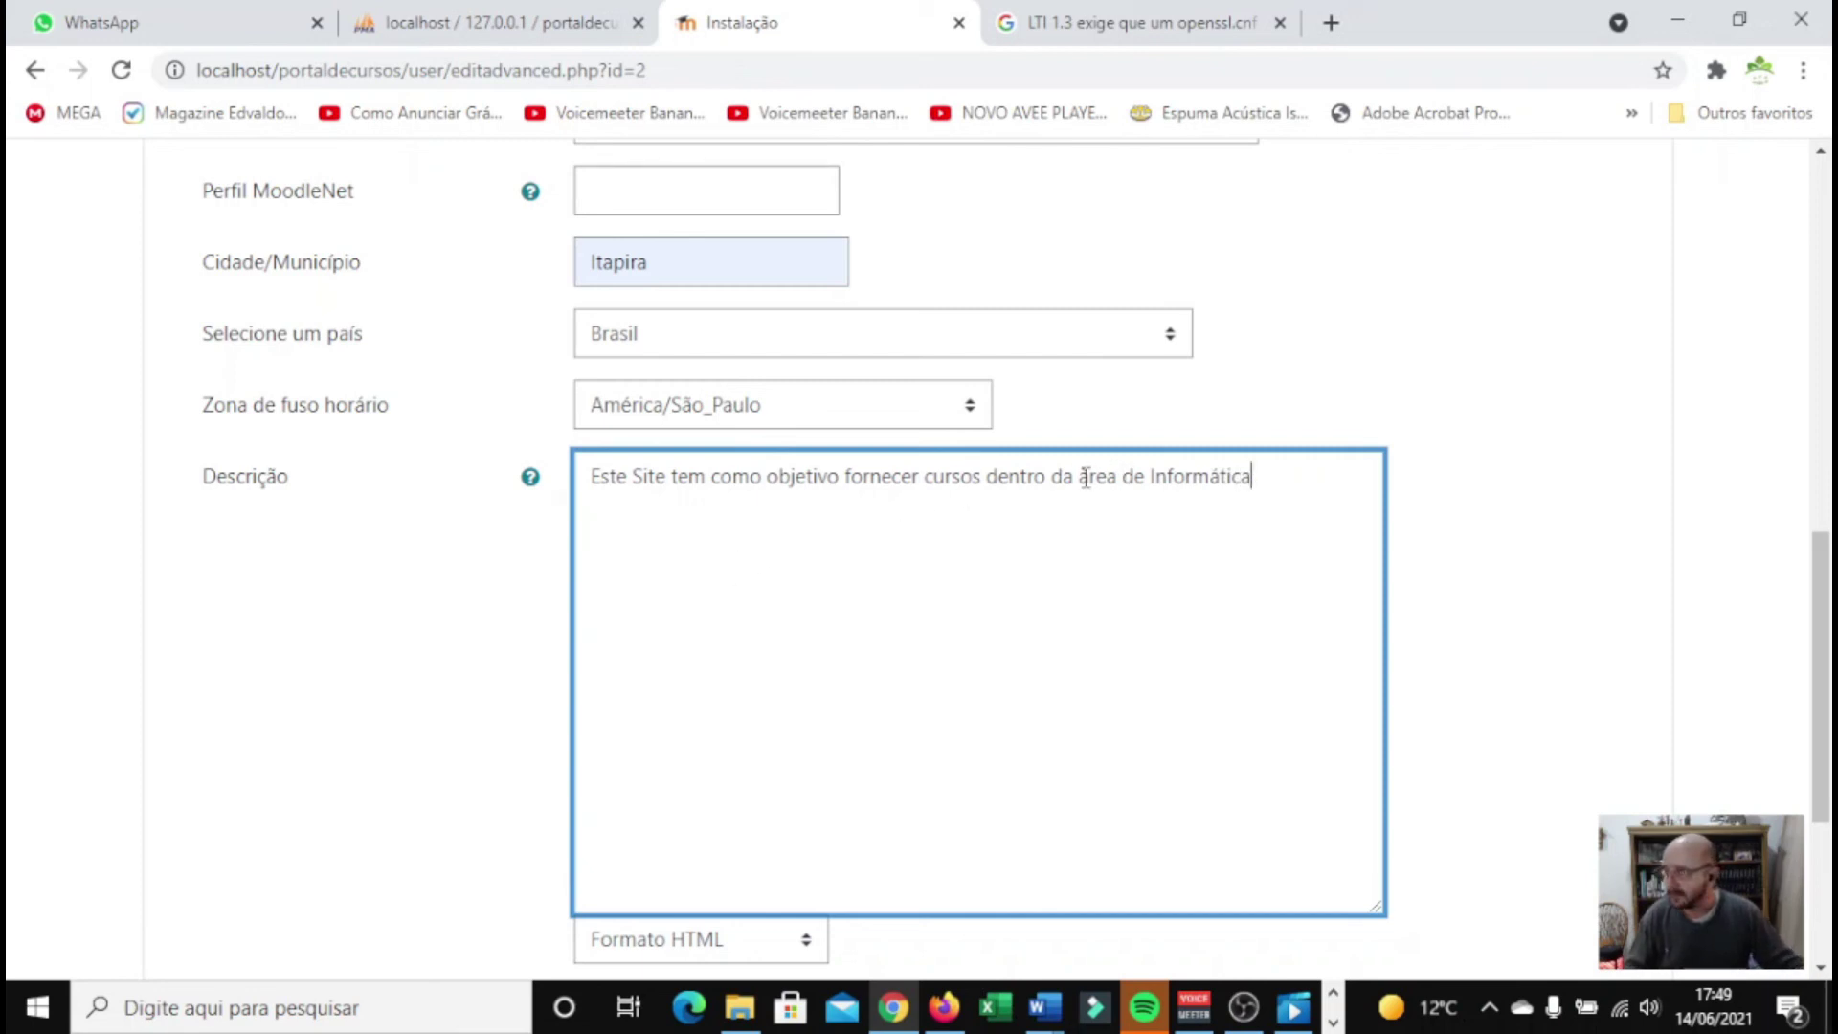
drag(1089, 477, 1071, 464)
text(Á)
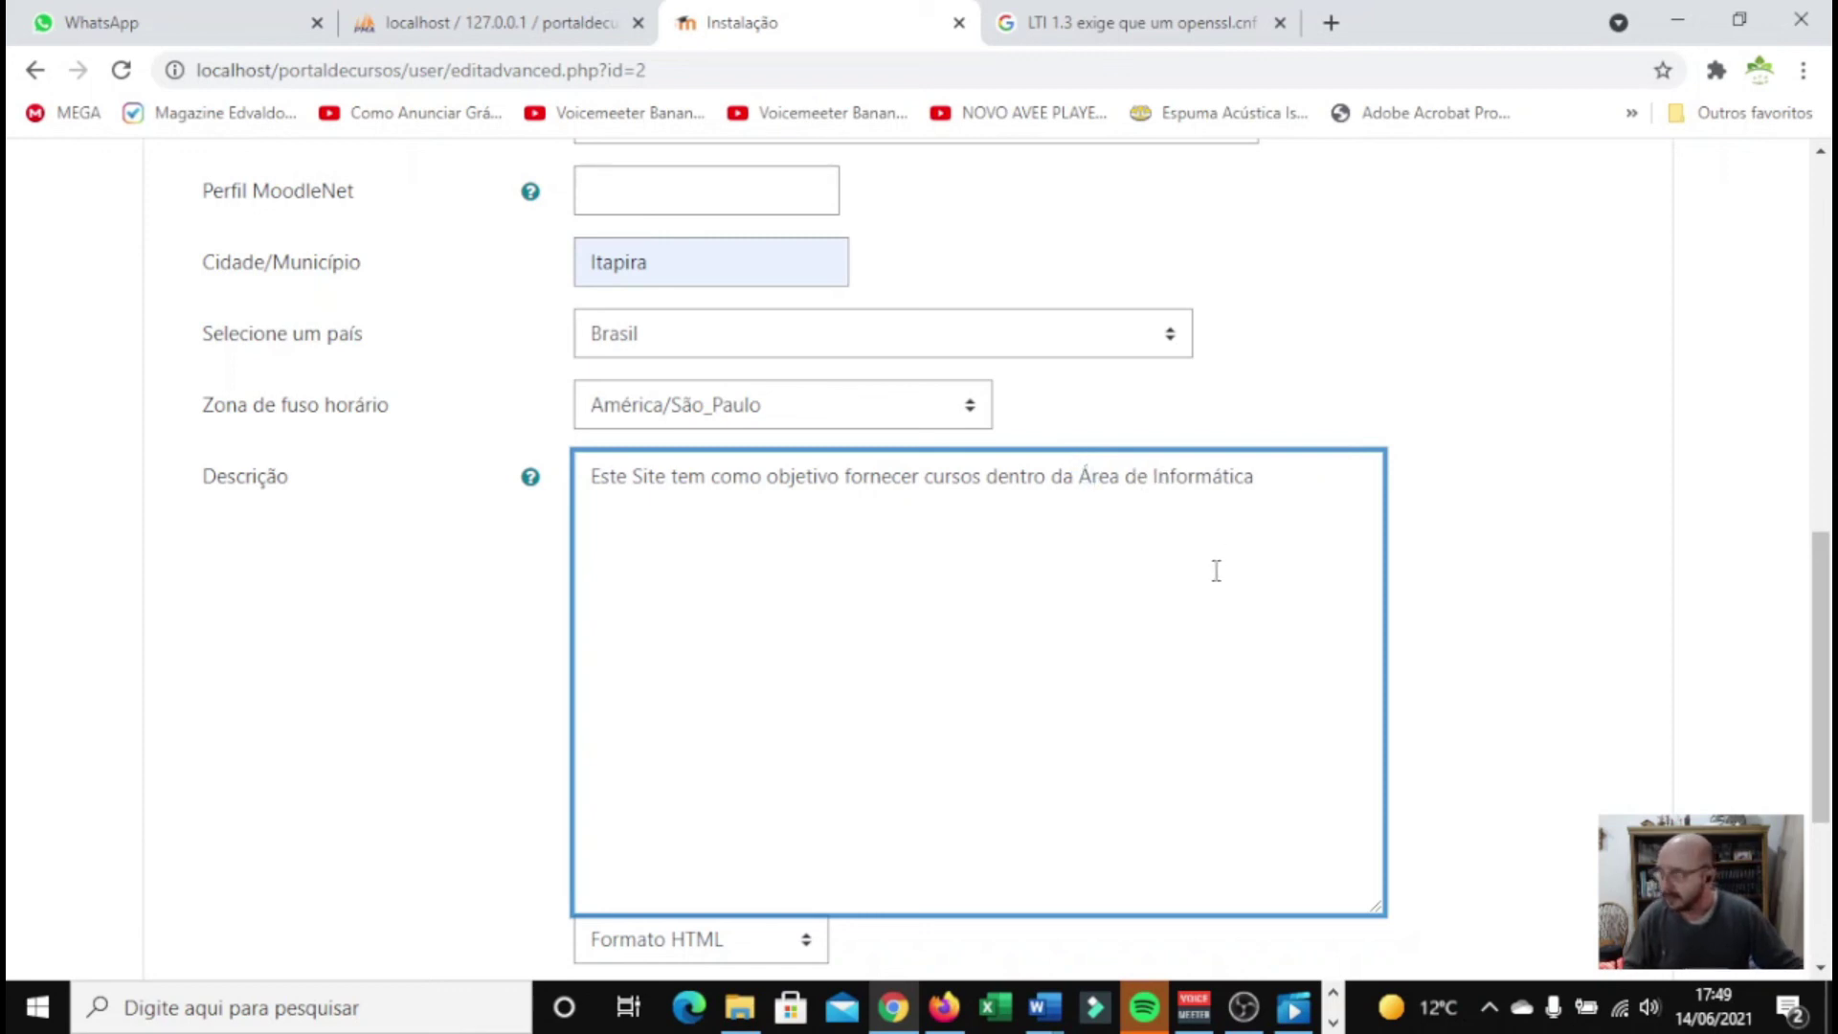
scroll(1152, 574, down, 3)
scroll(490, 647, down, 1)
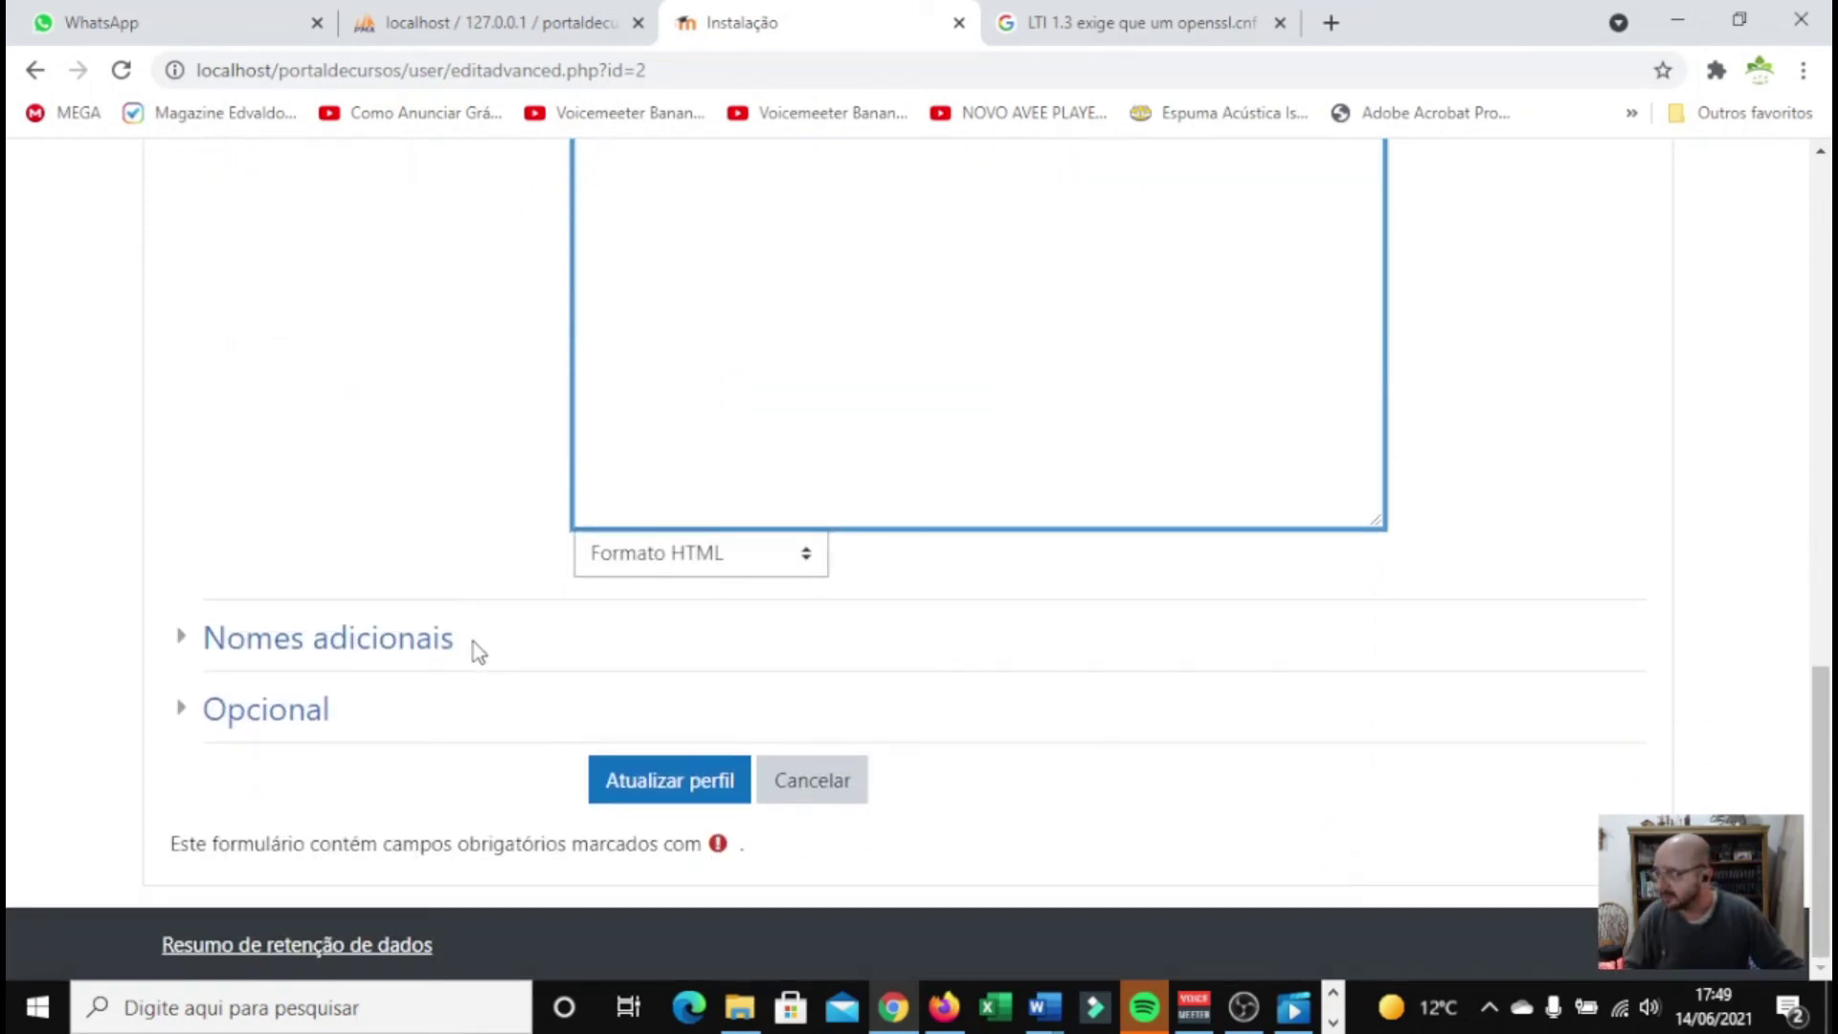
Save the admin profile with Atualizar perfil to reach the front-page settings form
click(693, 783)
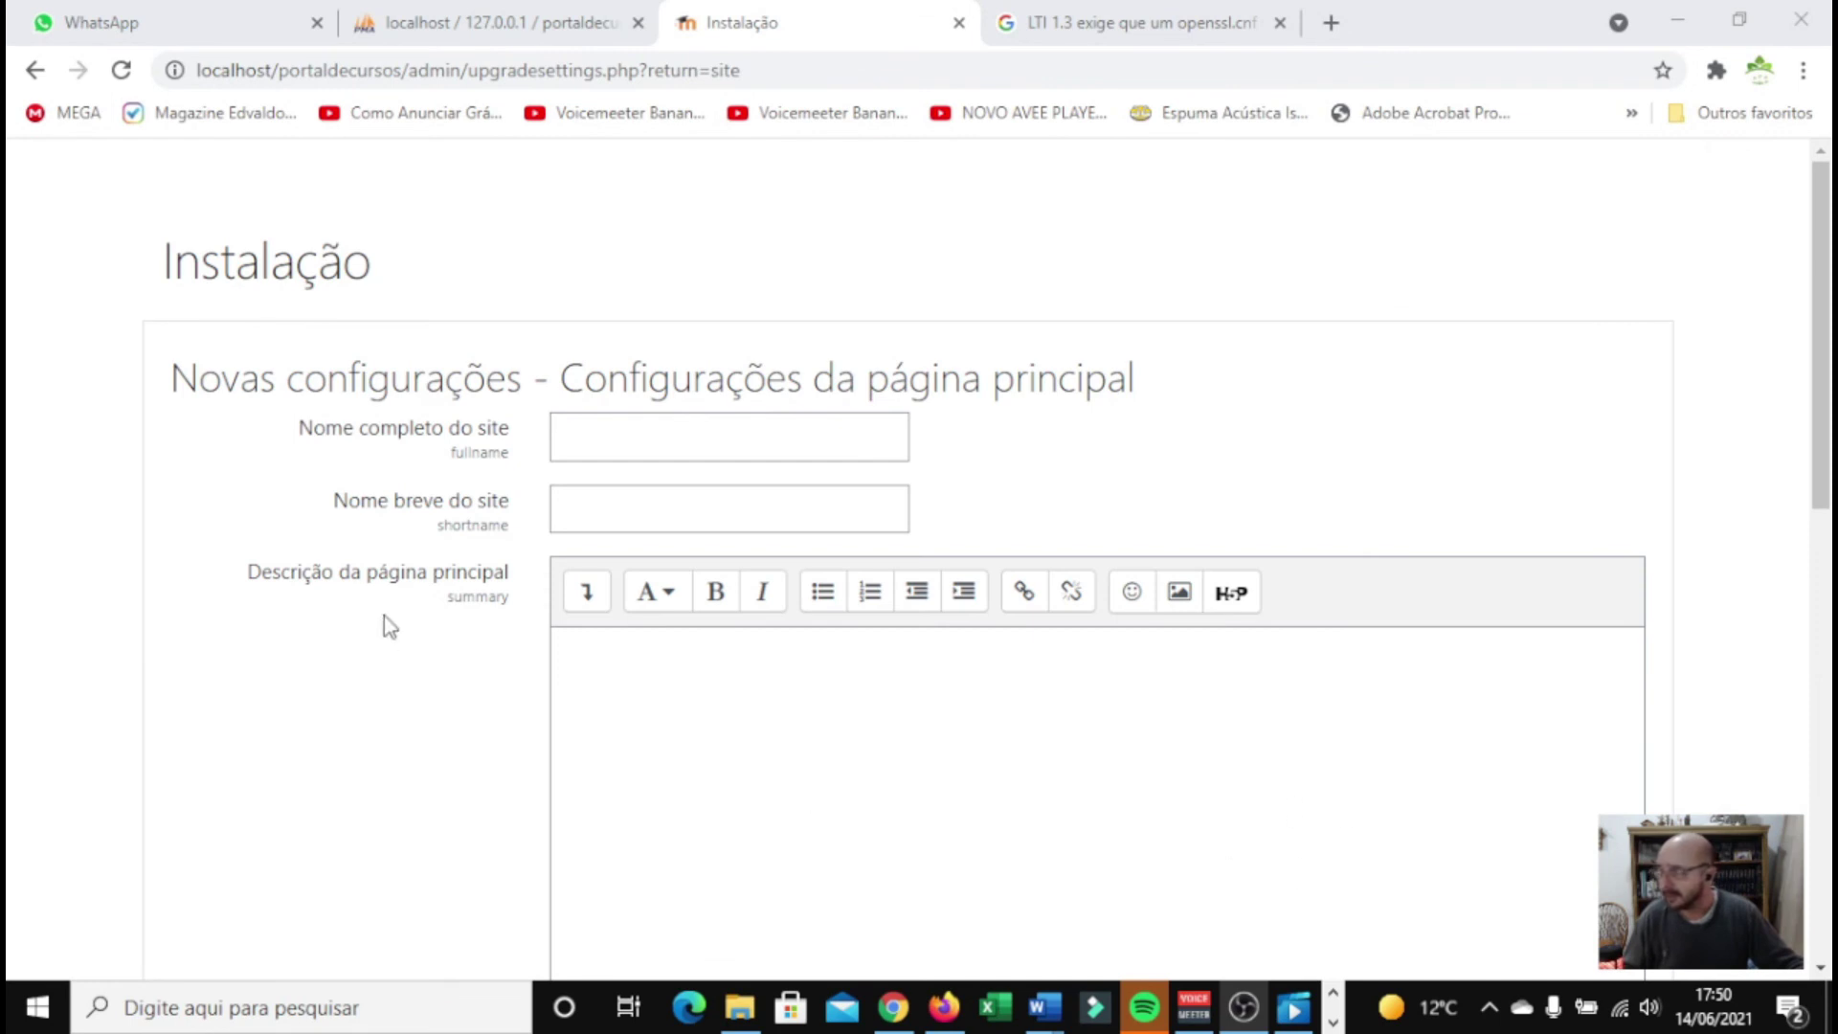
Enter full site name 'Portal de Cursos App Conexão Brasil' and reuse 'App Conexão Brasil' as short name
click(630, 425)
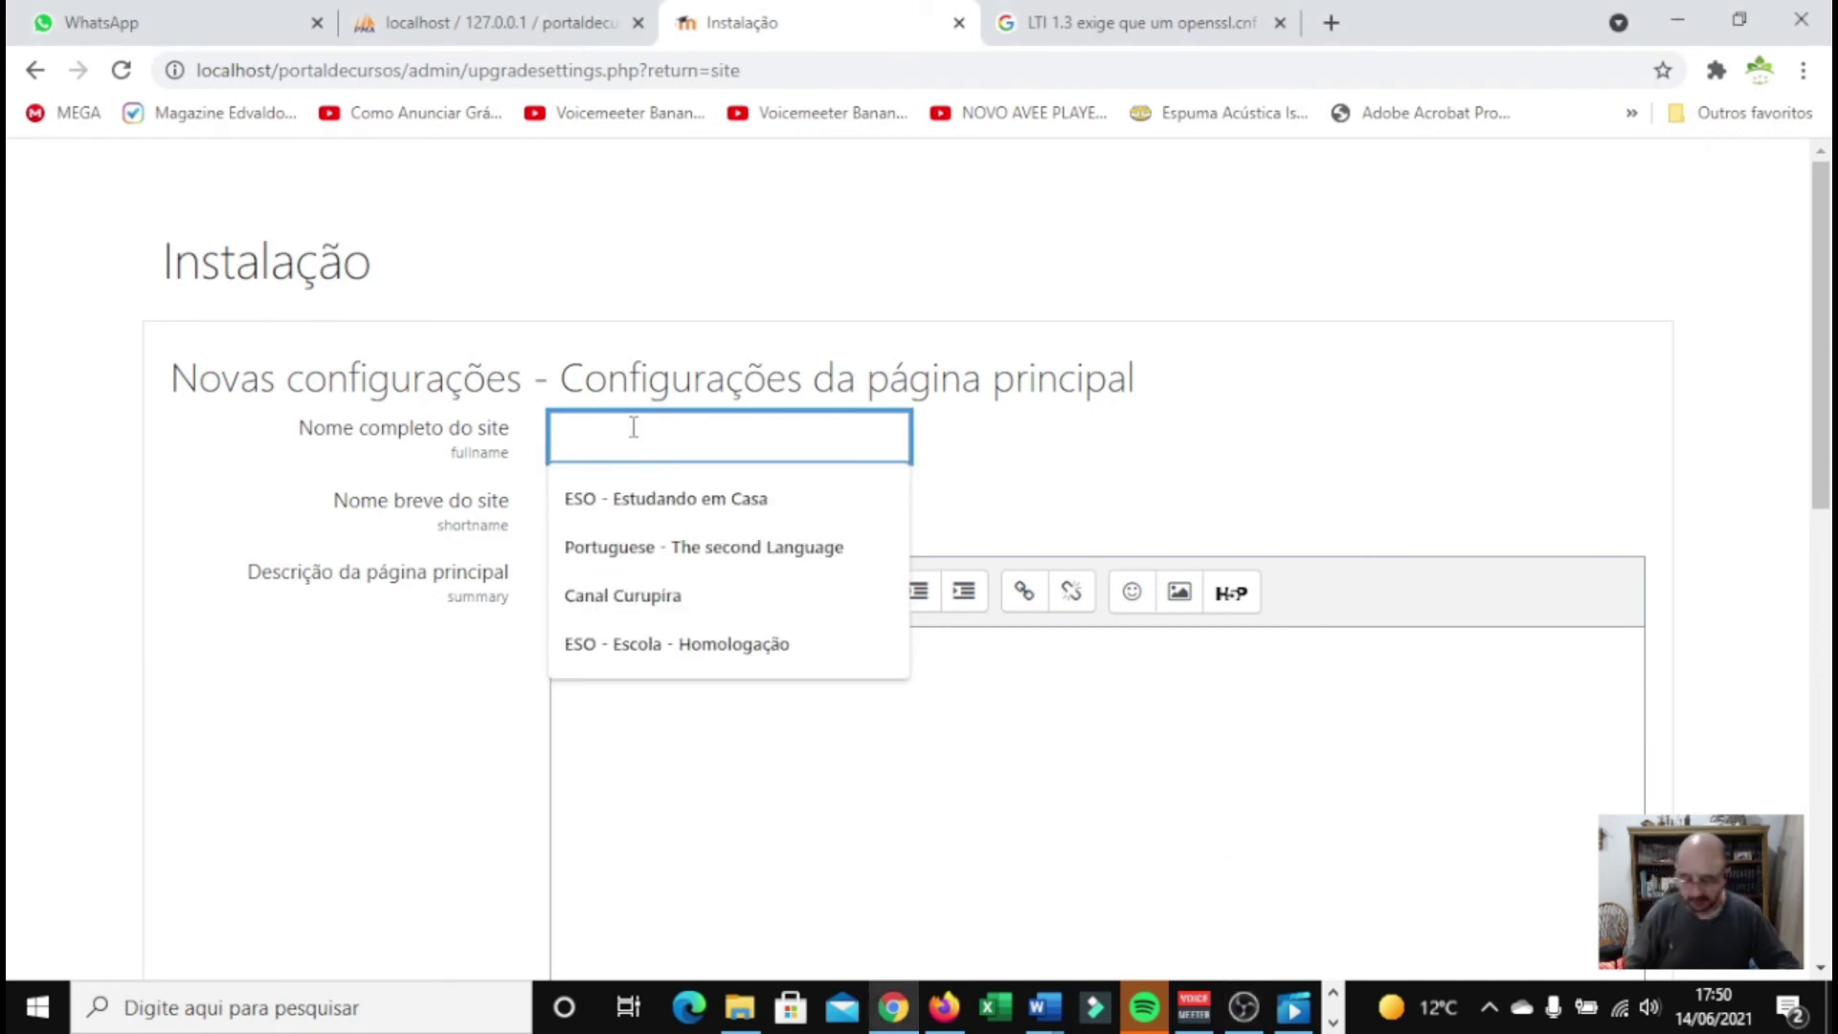
text(Portal )
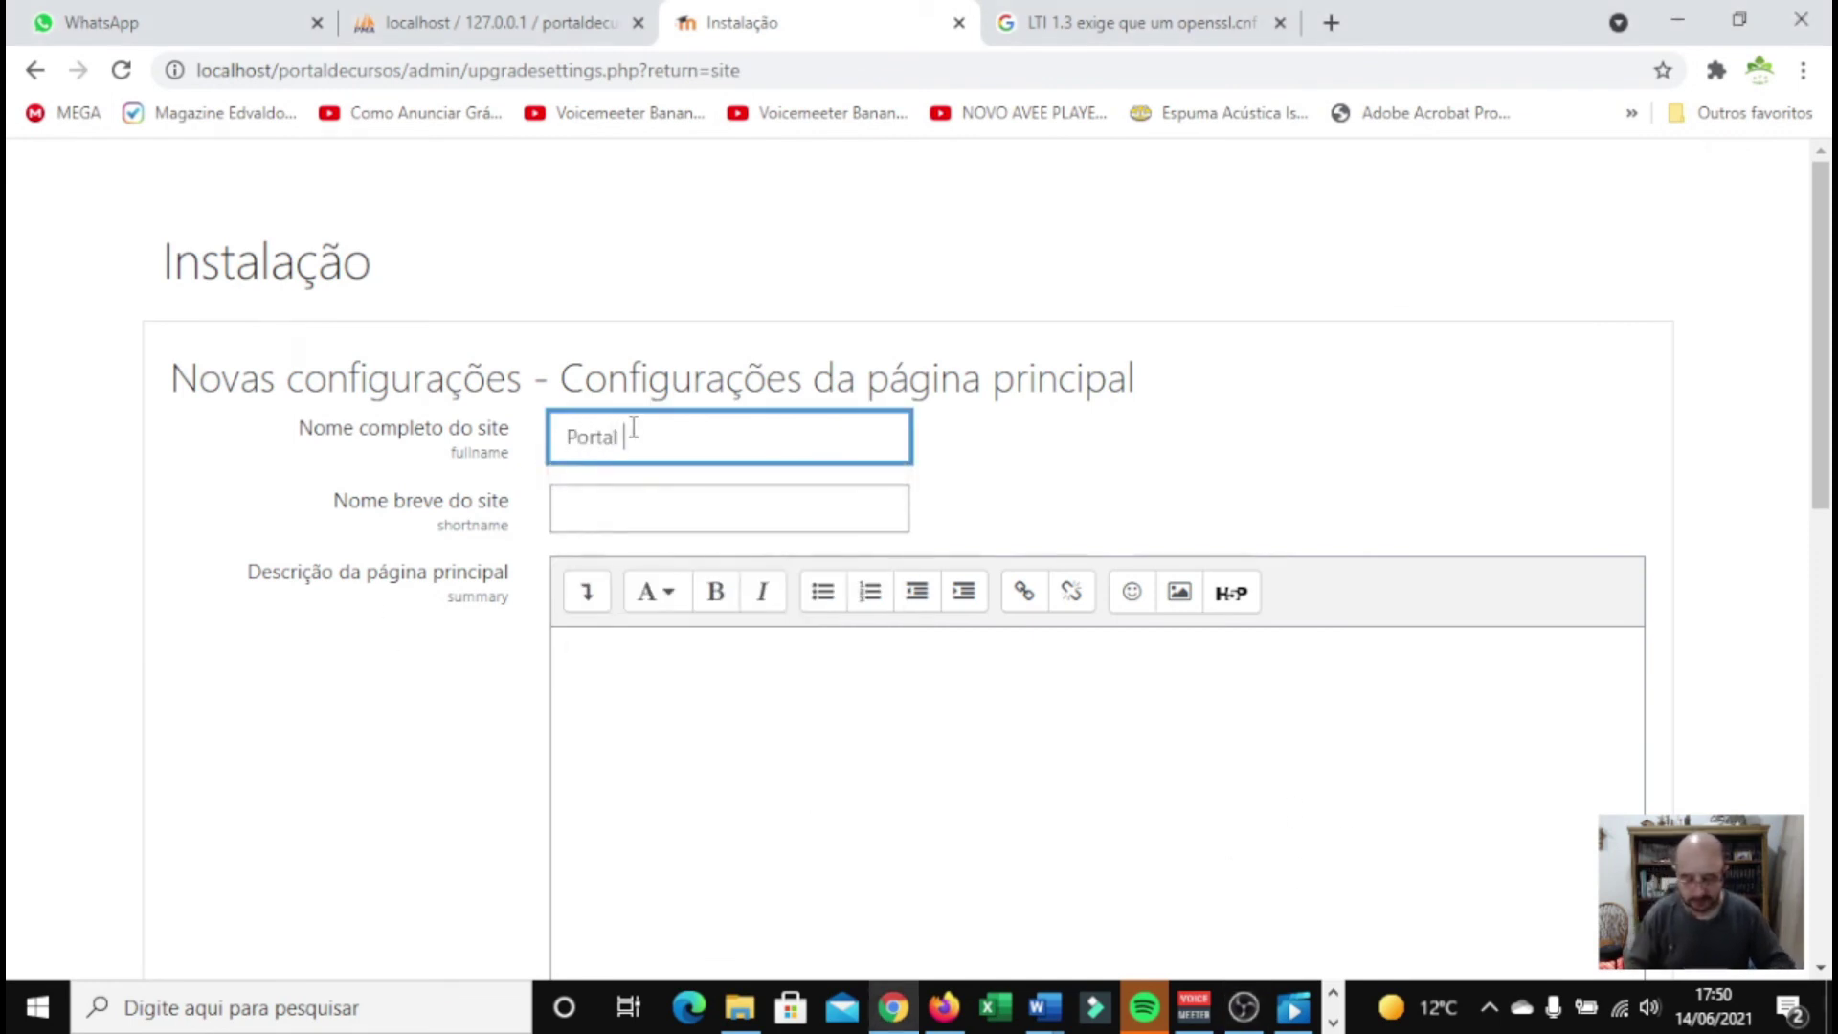
text(de Cursos App Conexã)
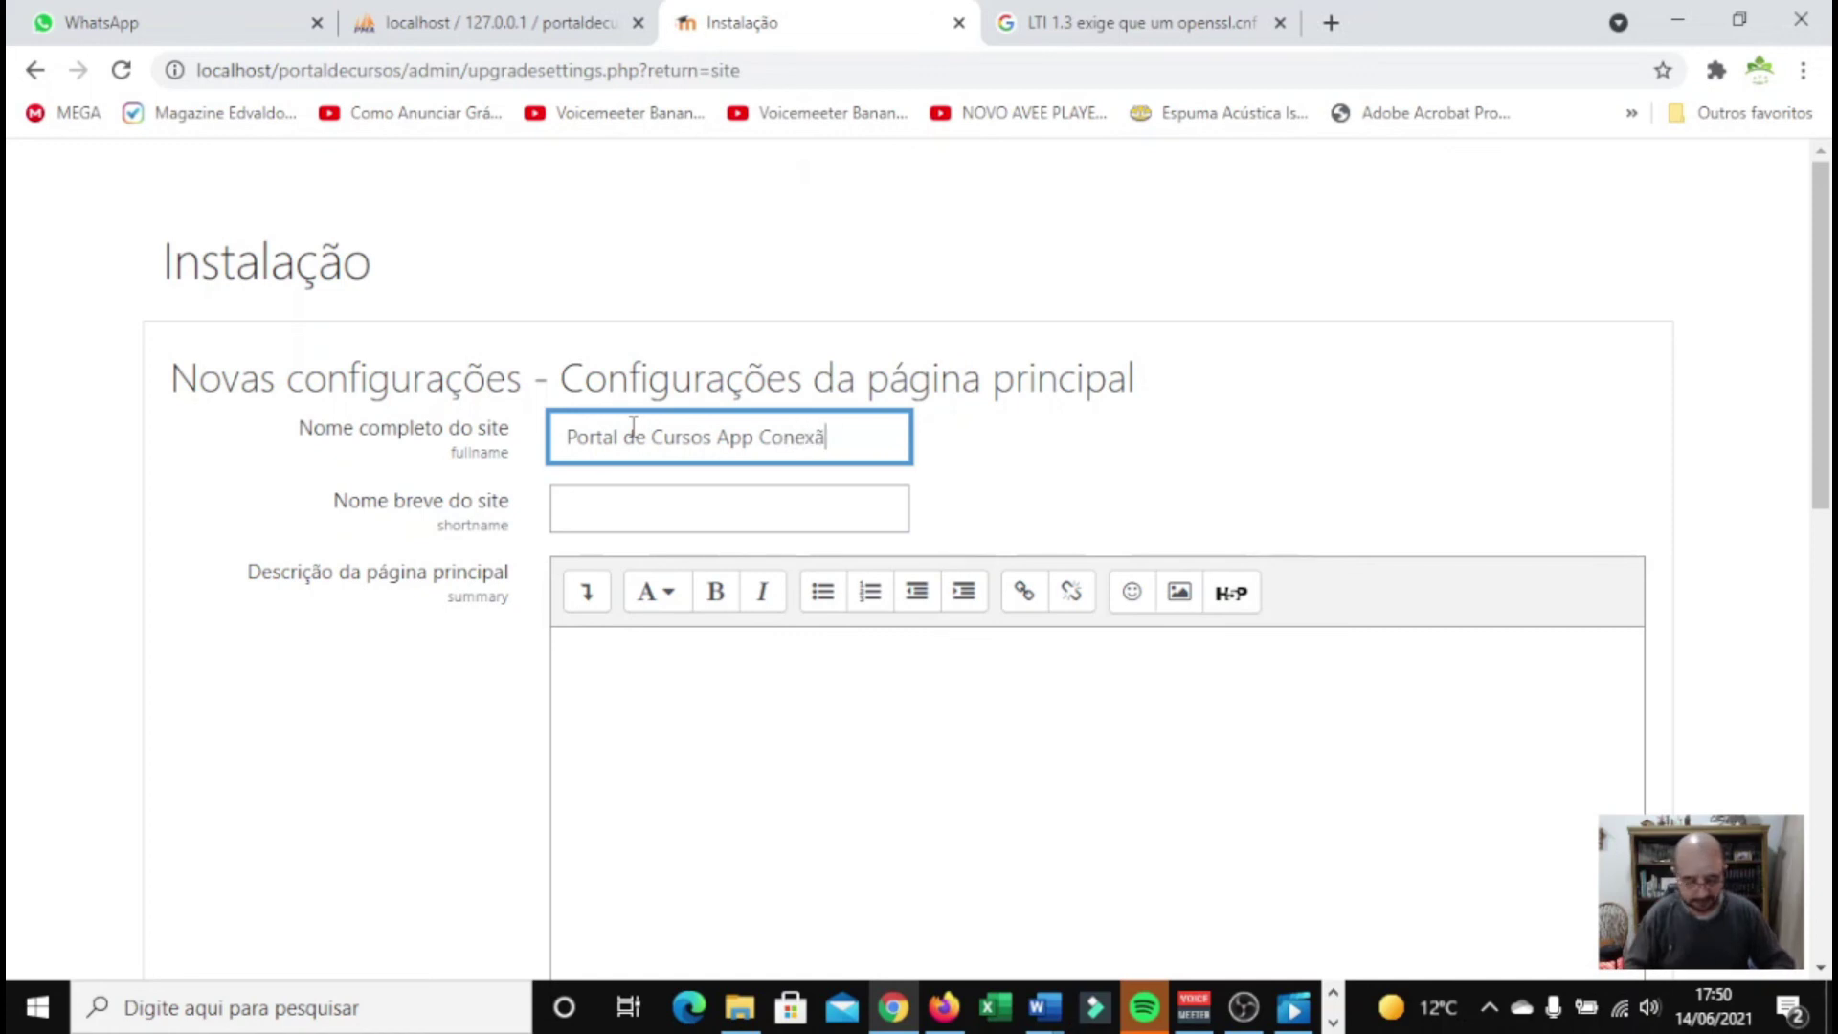
text(o Brasil)
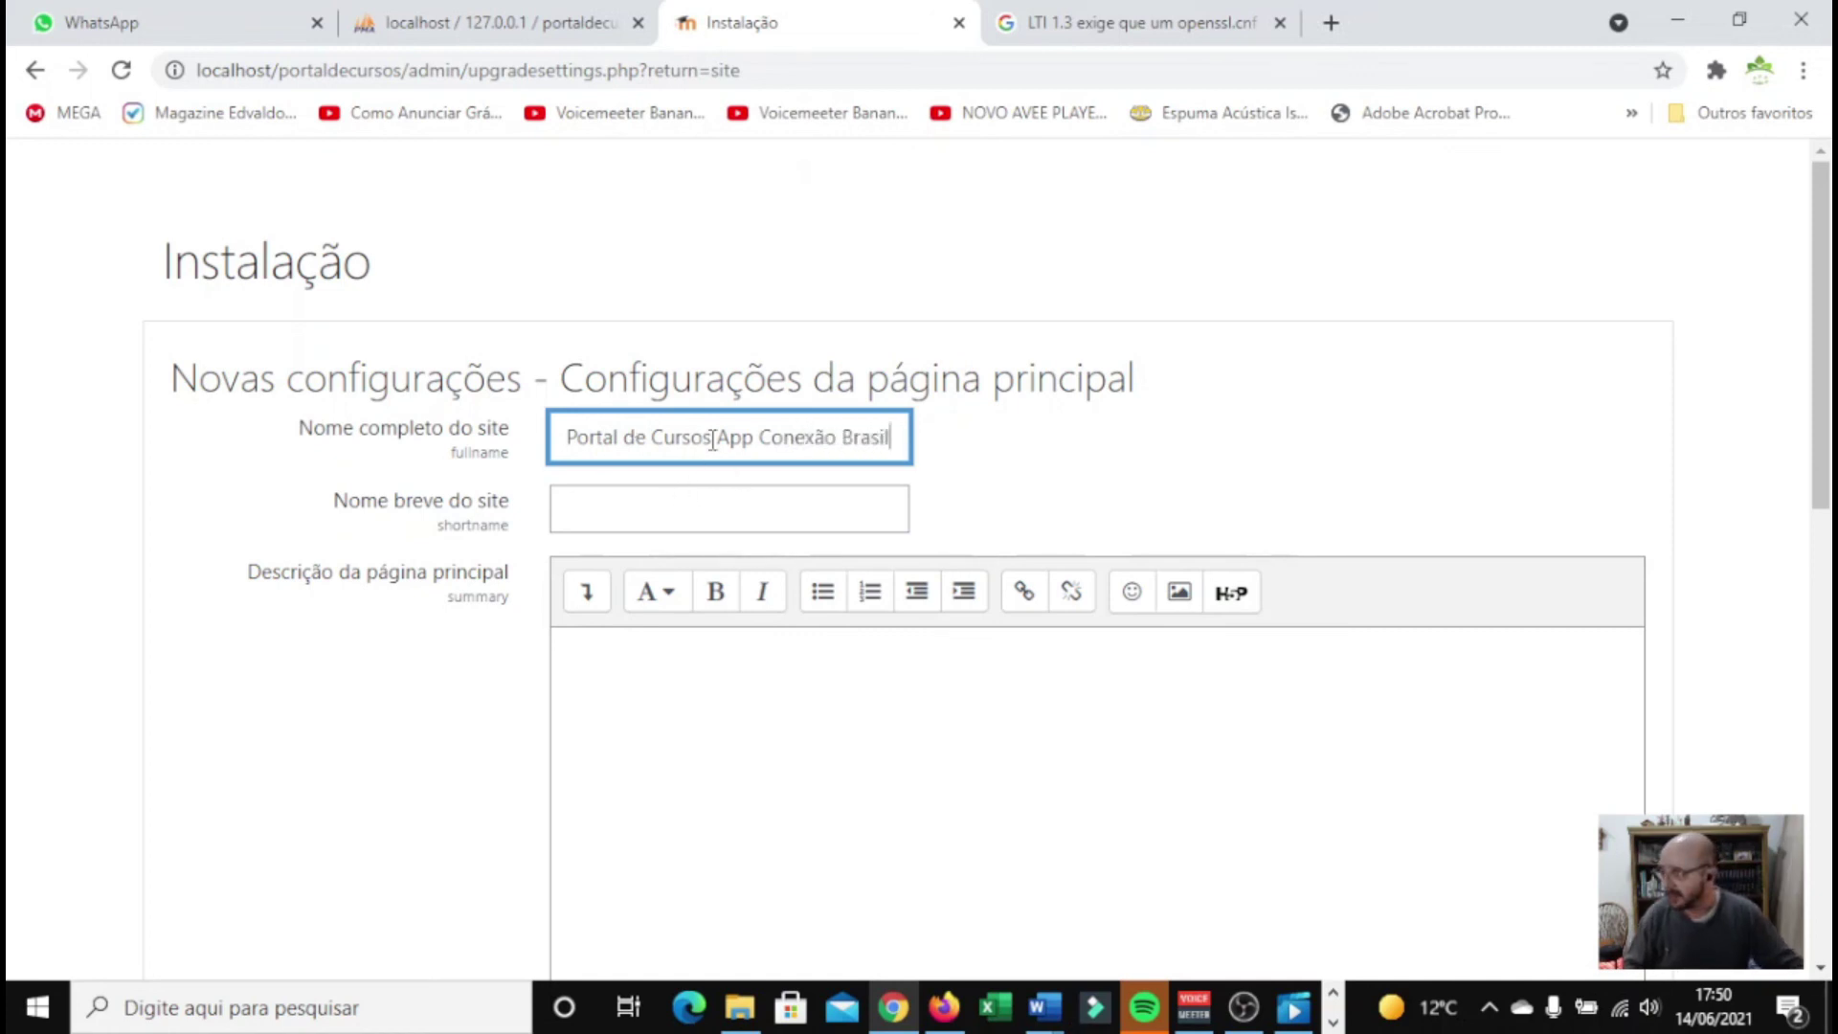
drag(716, 438, 892, 437)
key(ctrl+c)
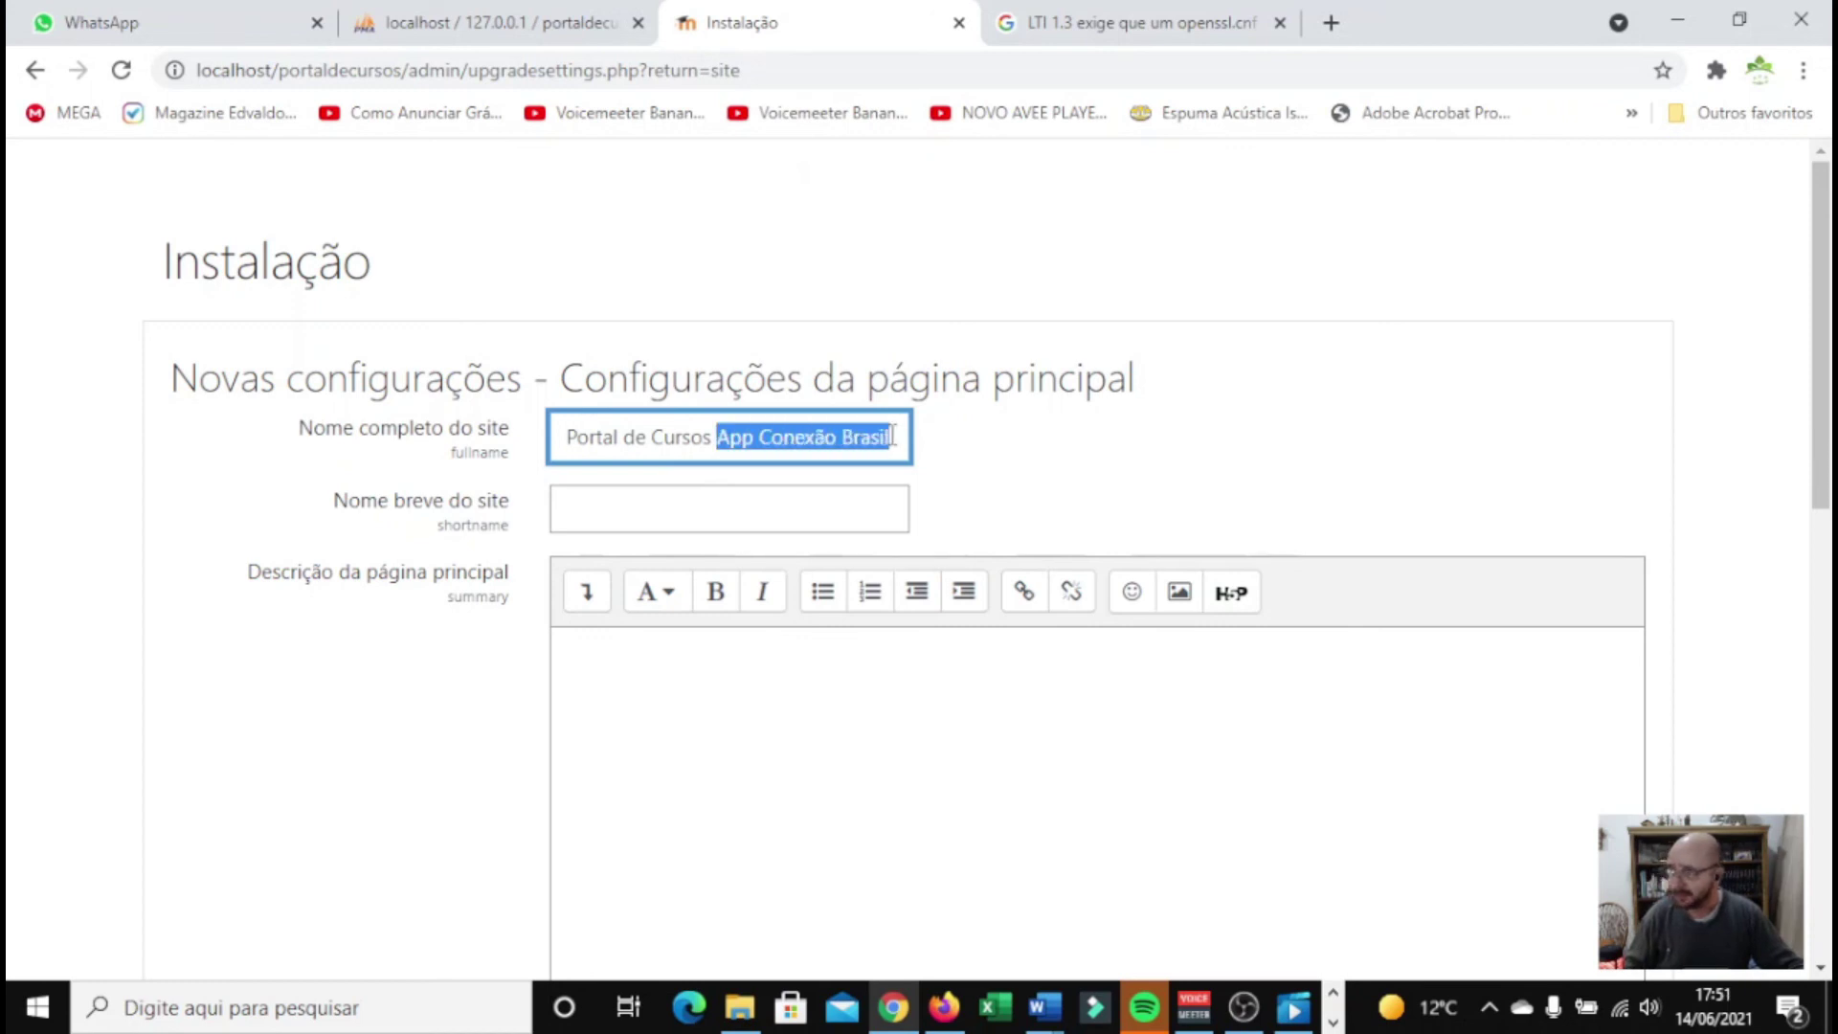
click(575, 507)
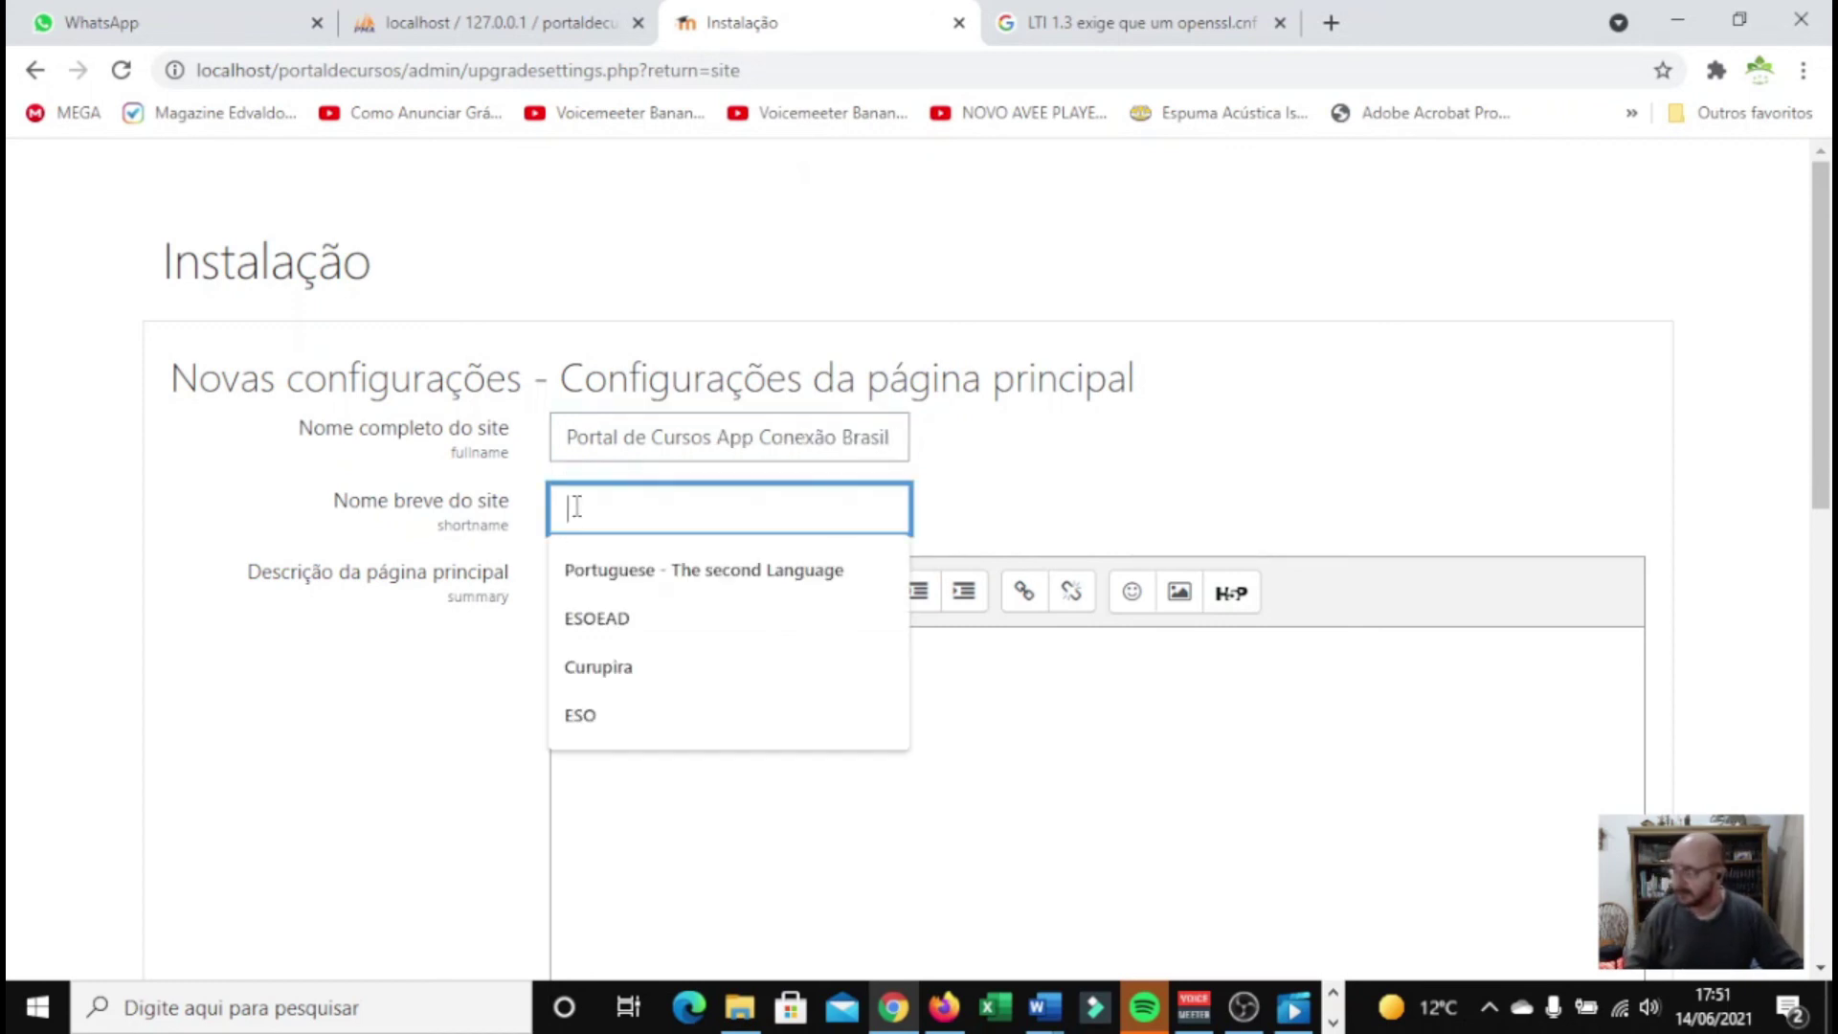
key(ctrl+v)
click(433, 733)
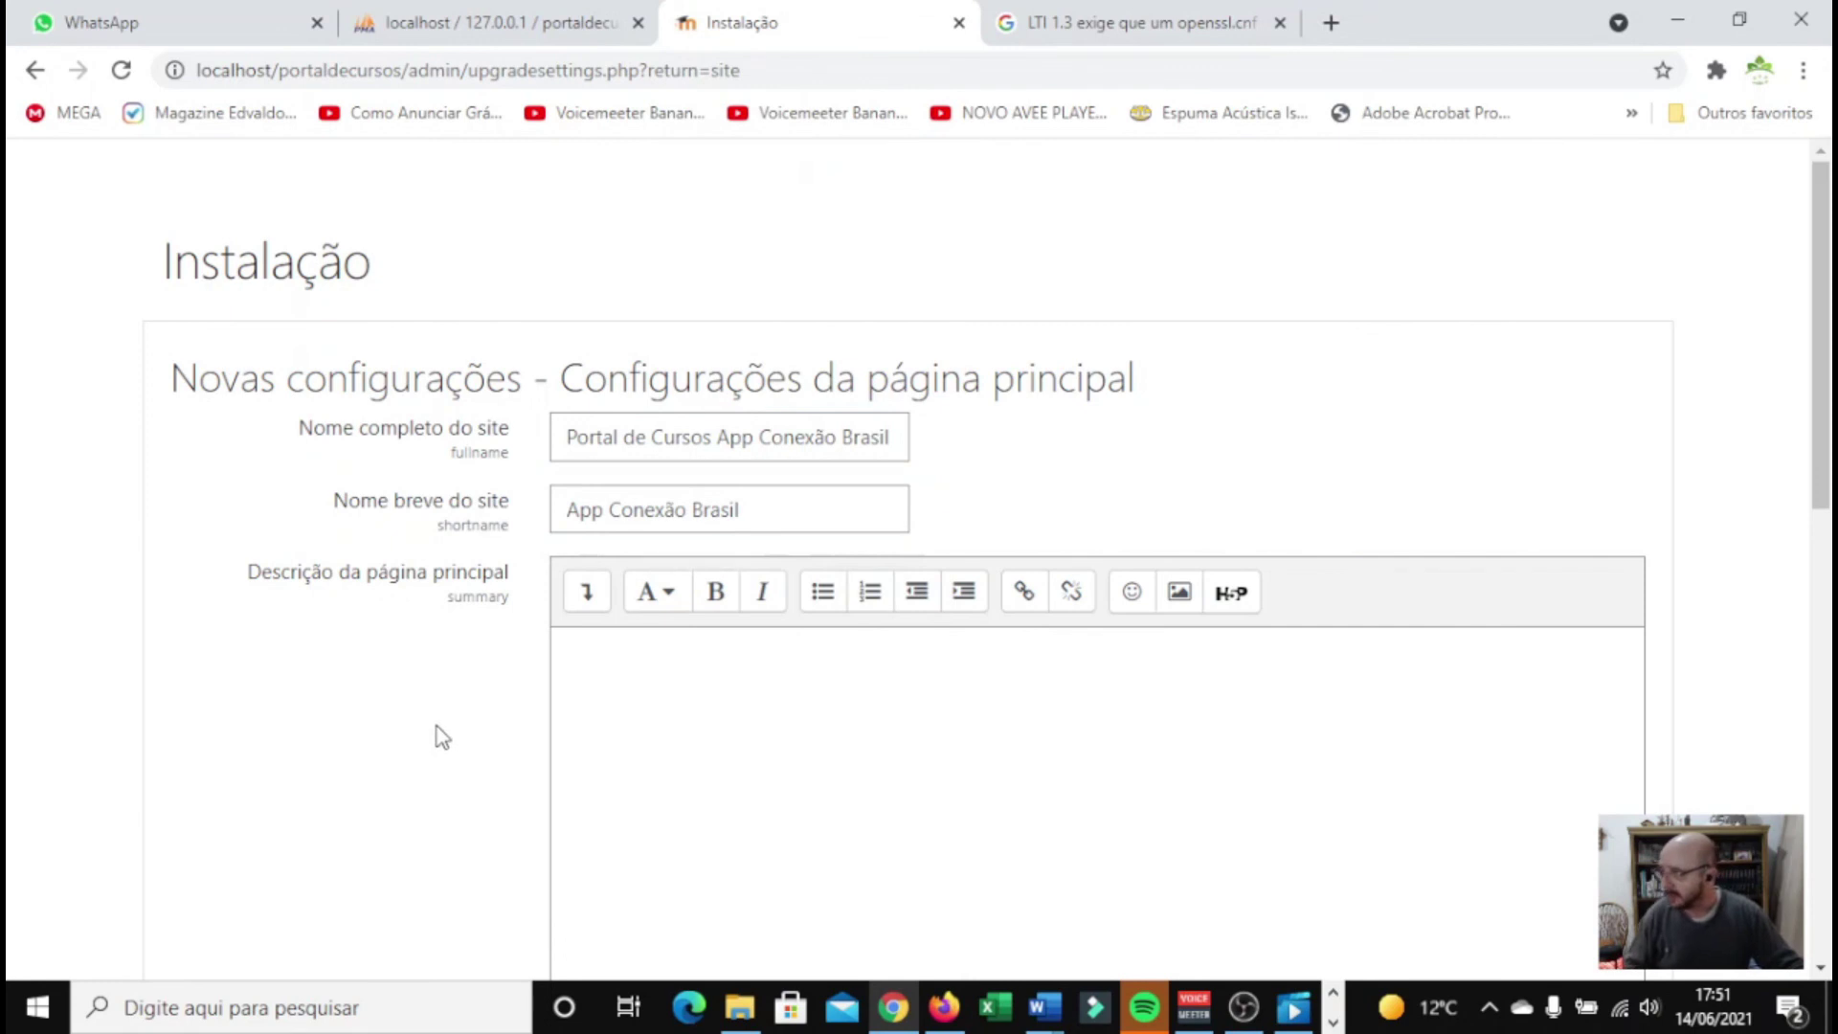
Set the default timezone (Fuso-horário padrão) to América/São_Paulo
scroll(504, 710, down, 6)
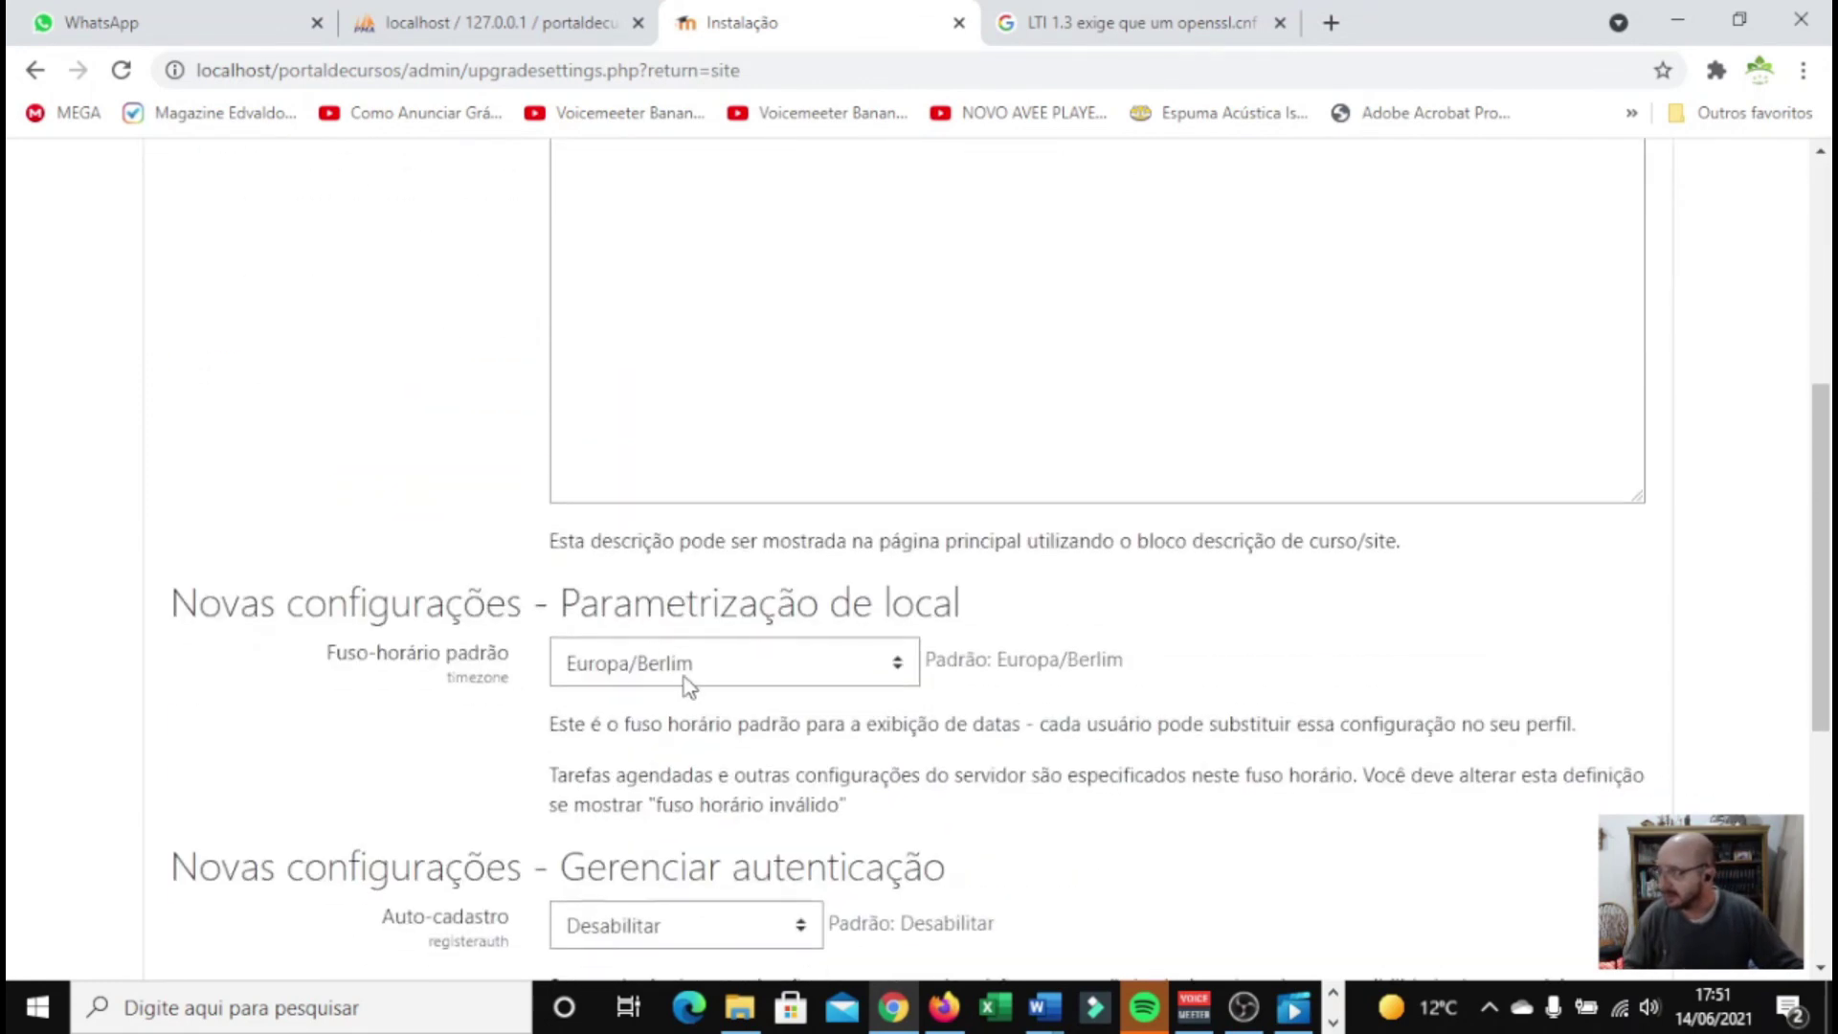
click(684, 674)
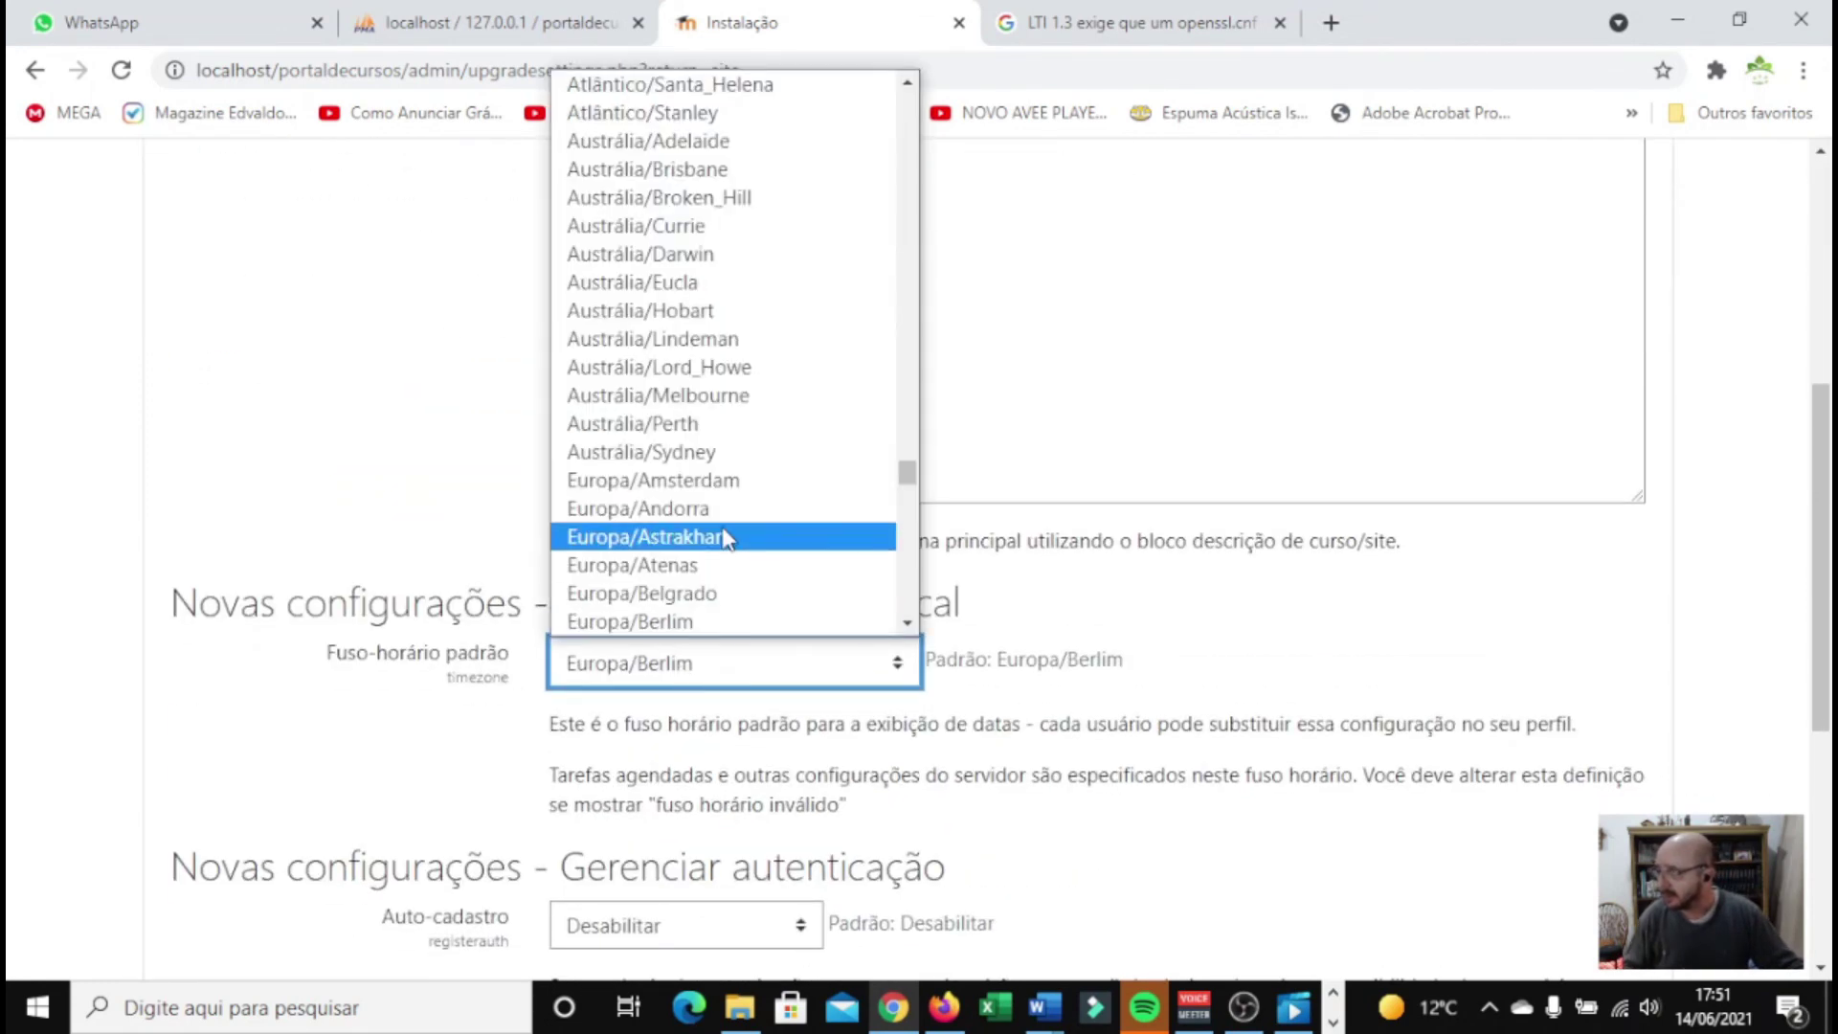
scroll(724, 539, down, 3)
drag(907, 486, 907, 111)
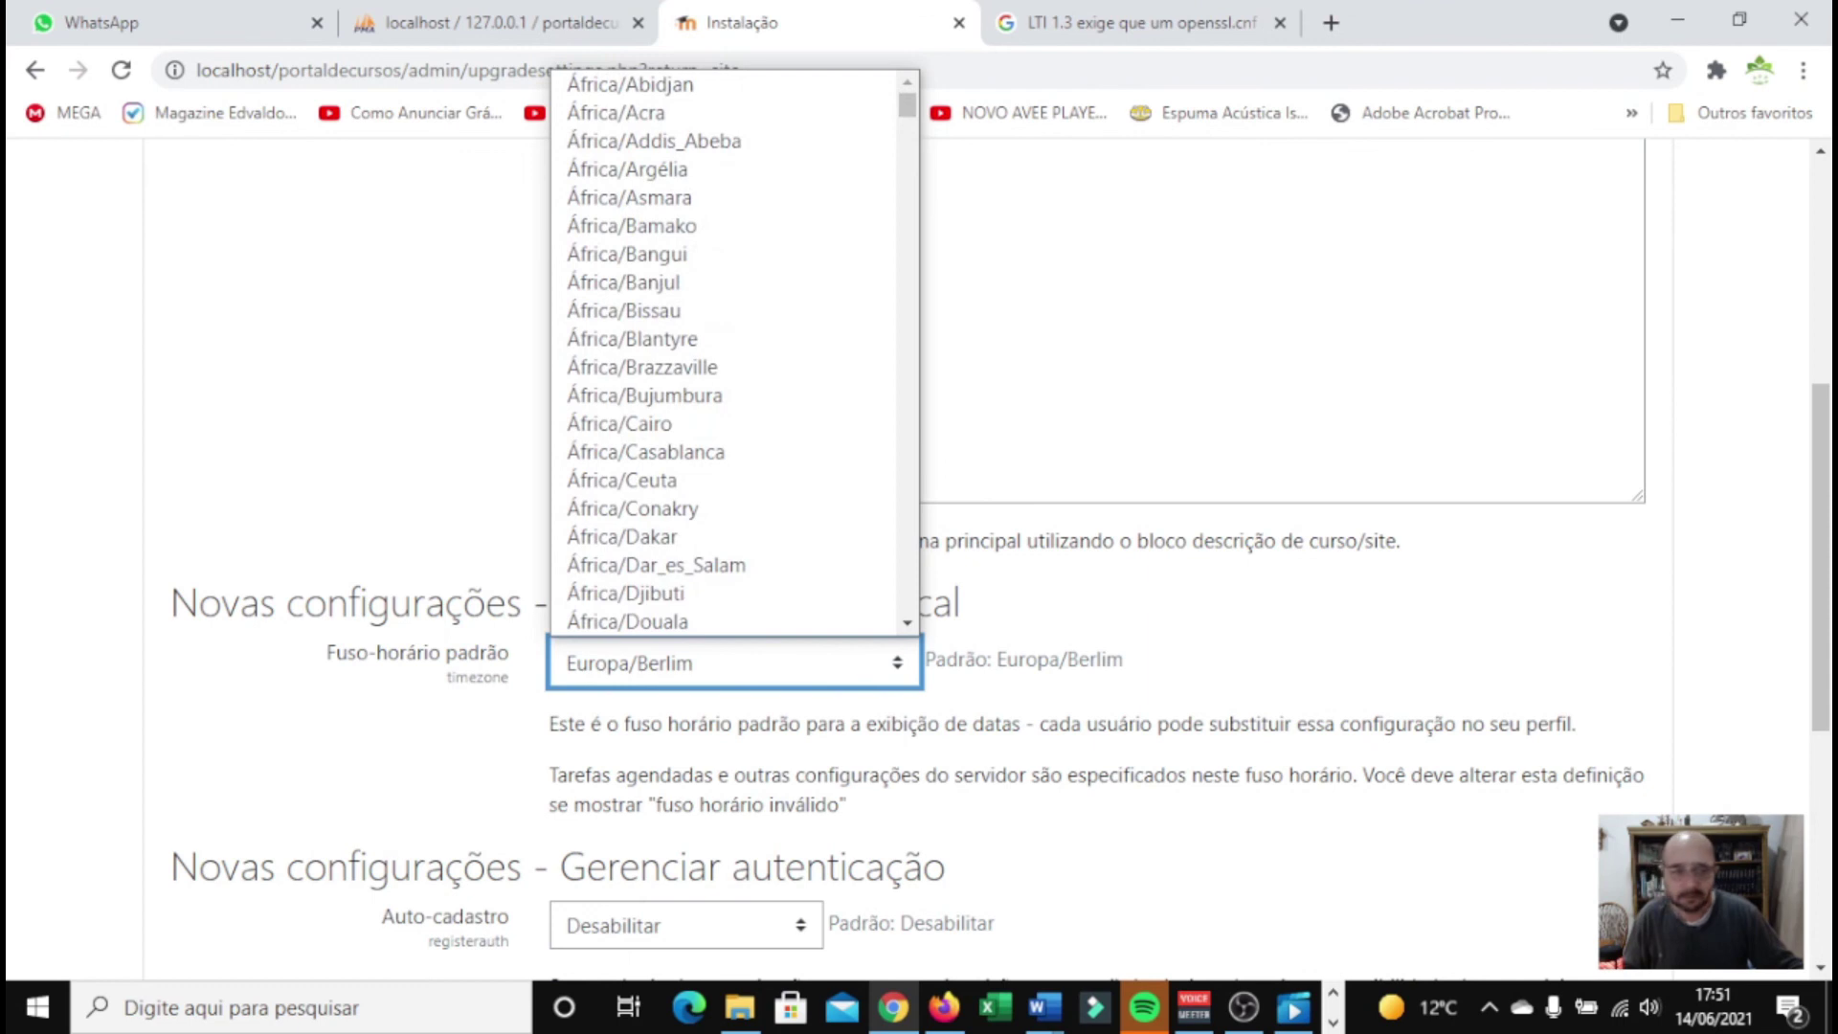
scroll(1295, 587, down, 5)
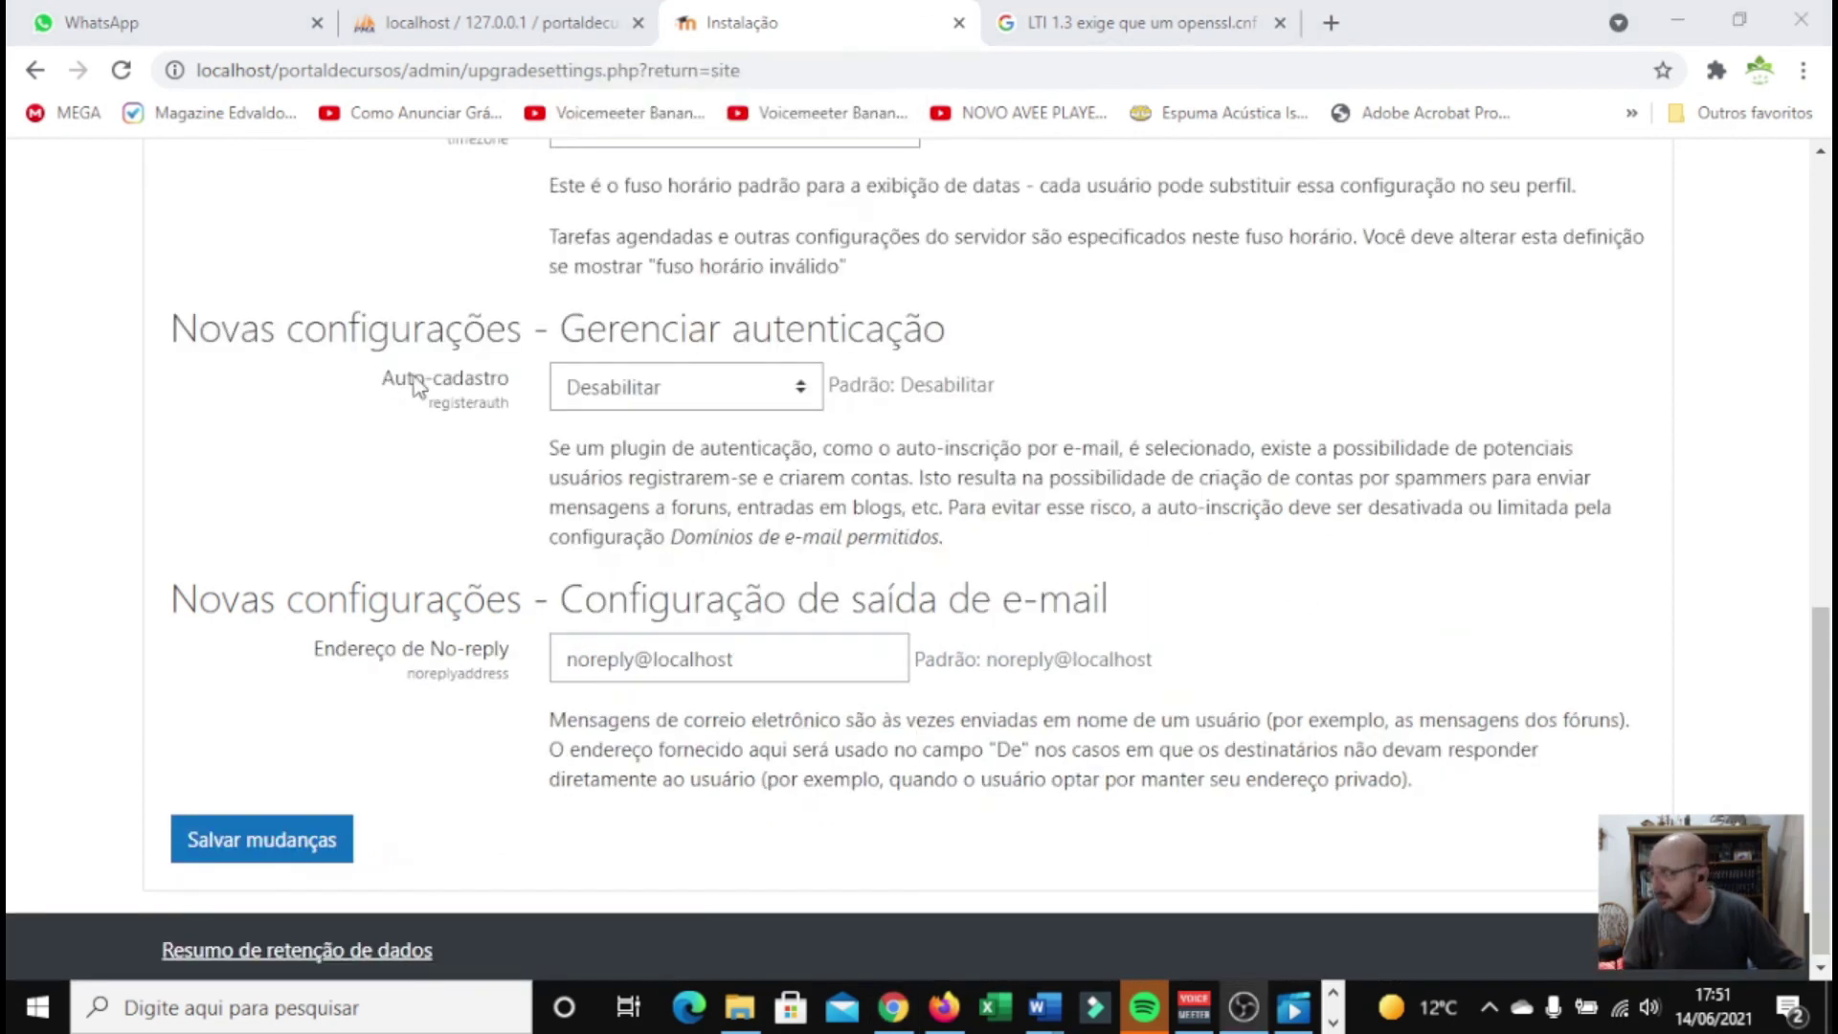
scroll(709, 392, up, 8)
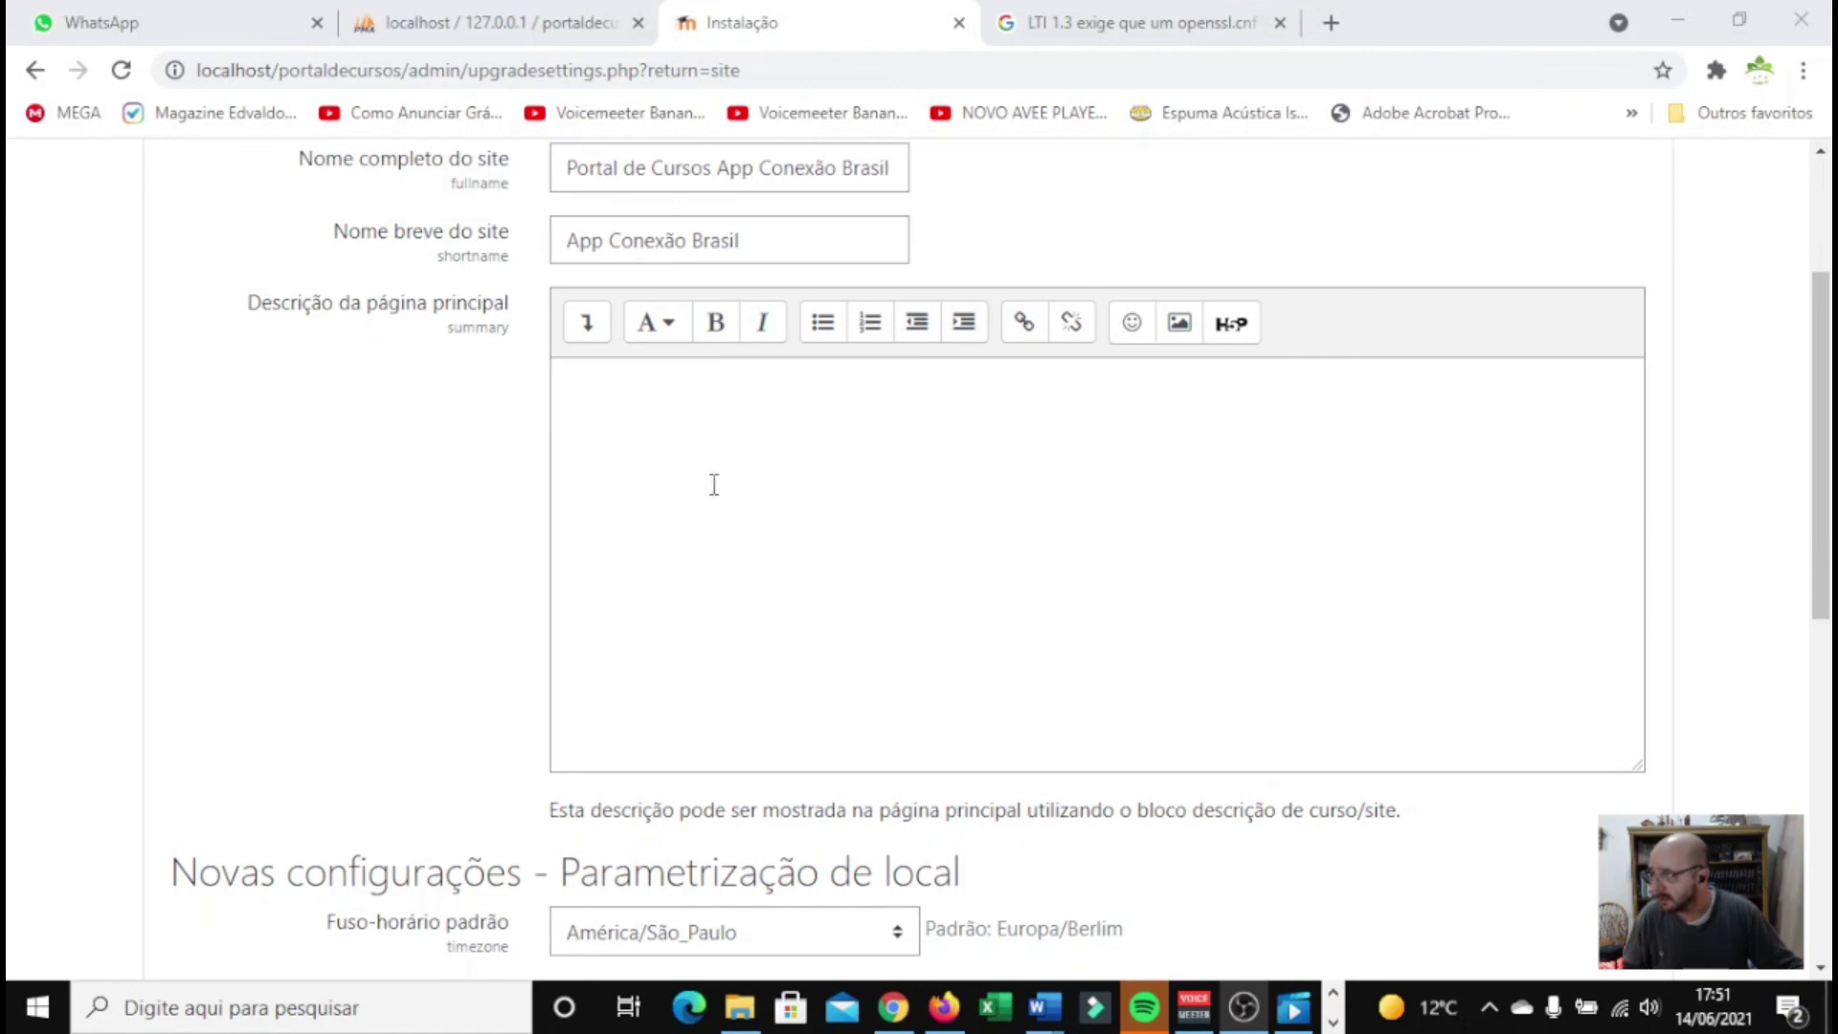
scroll(713, 485, down, 5)
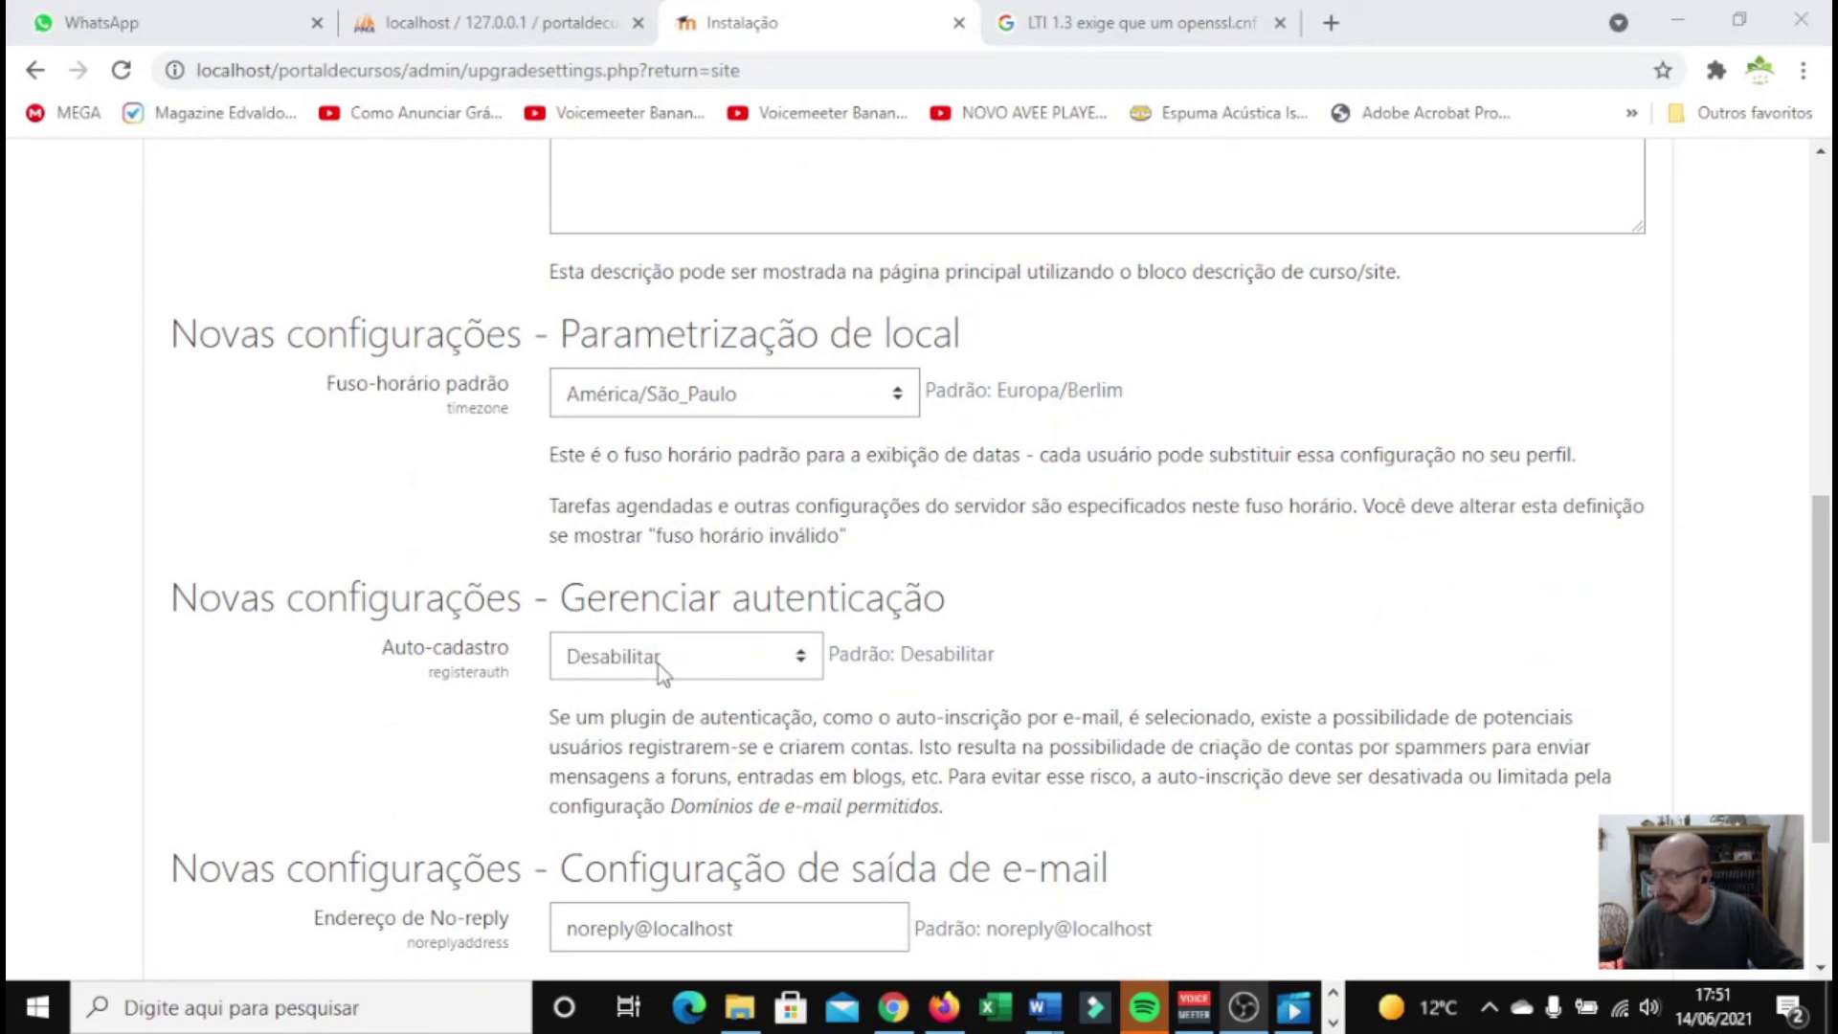
scroll(709, 681, down, 3)
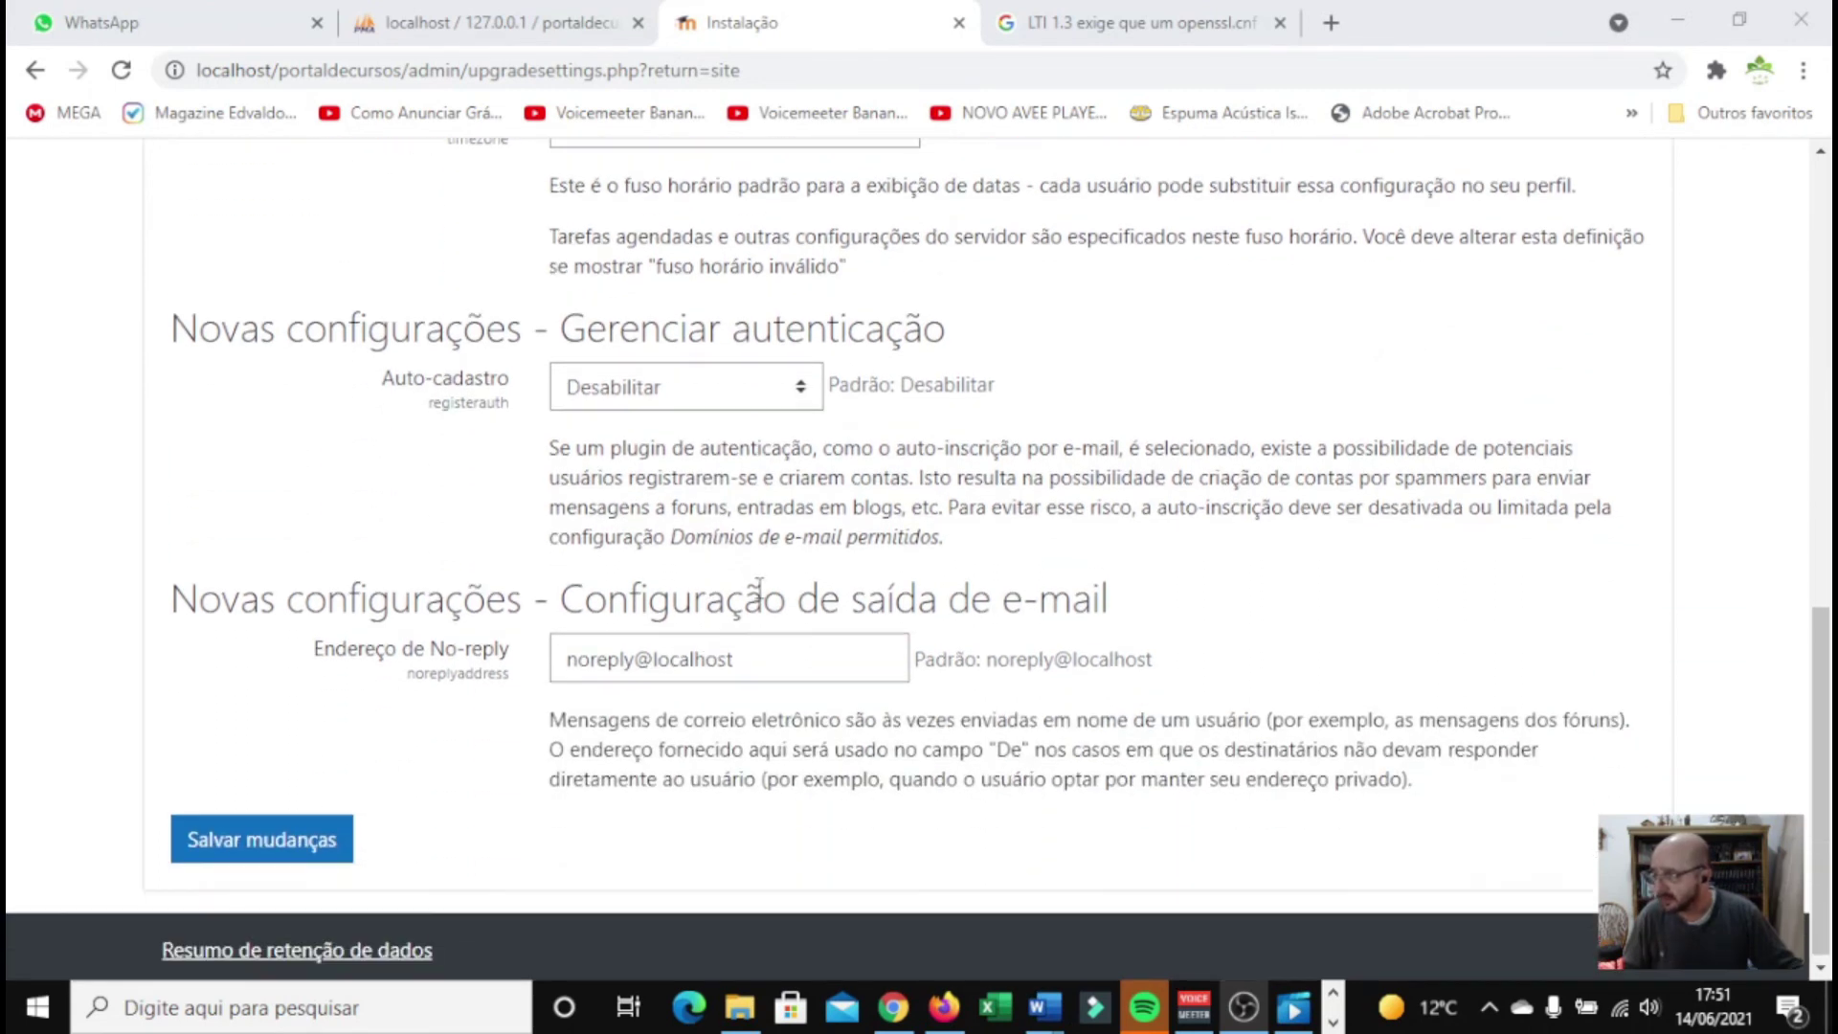
Replace the noreply@localhost address with the admin's e-mail and save the front-page settings
click(756, 660)
drag(767, 663, 554, 663)
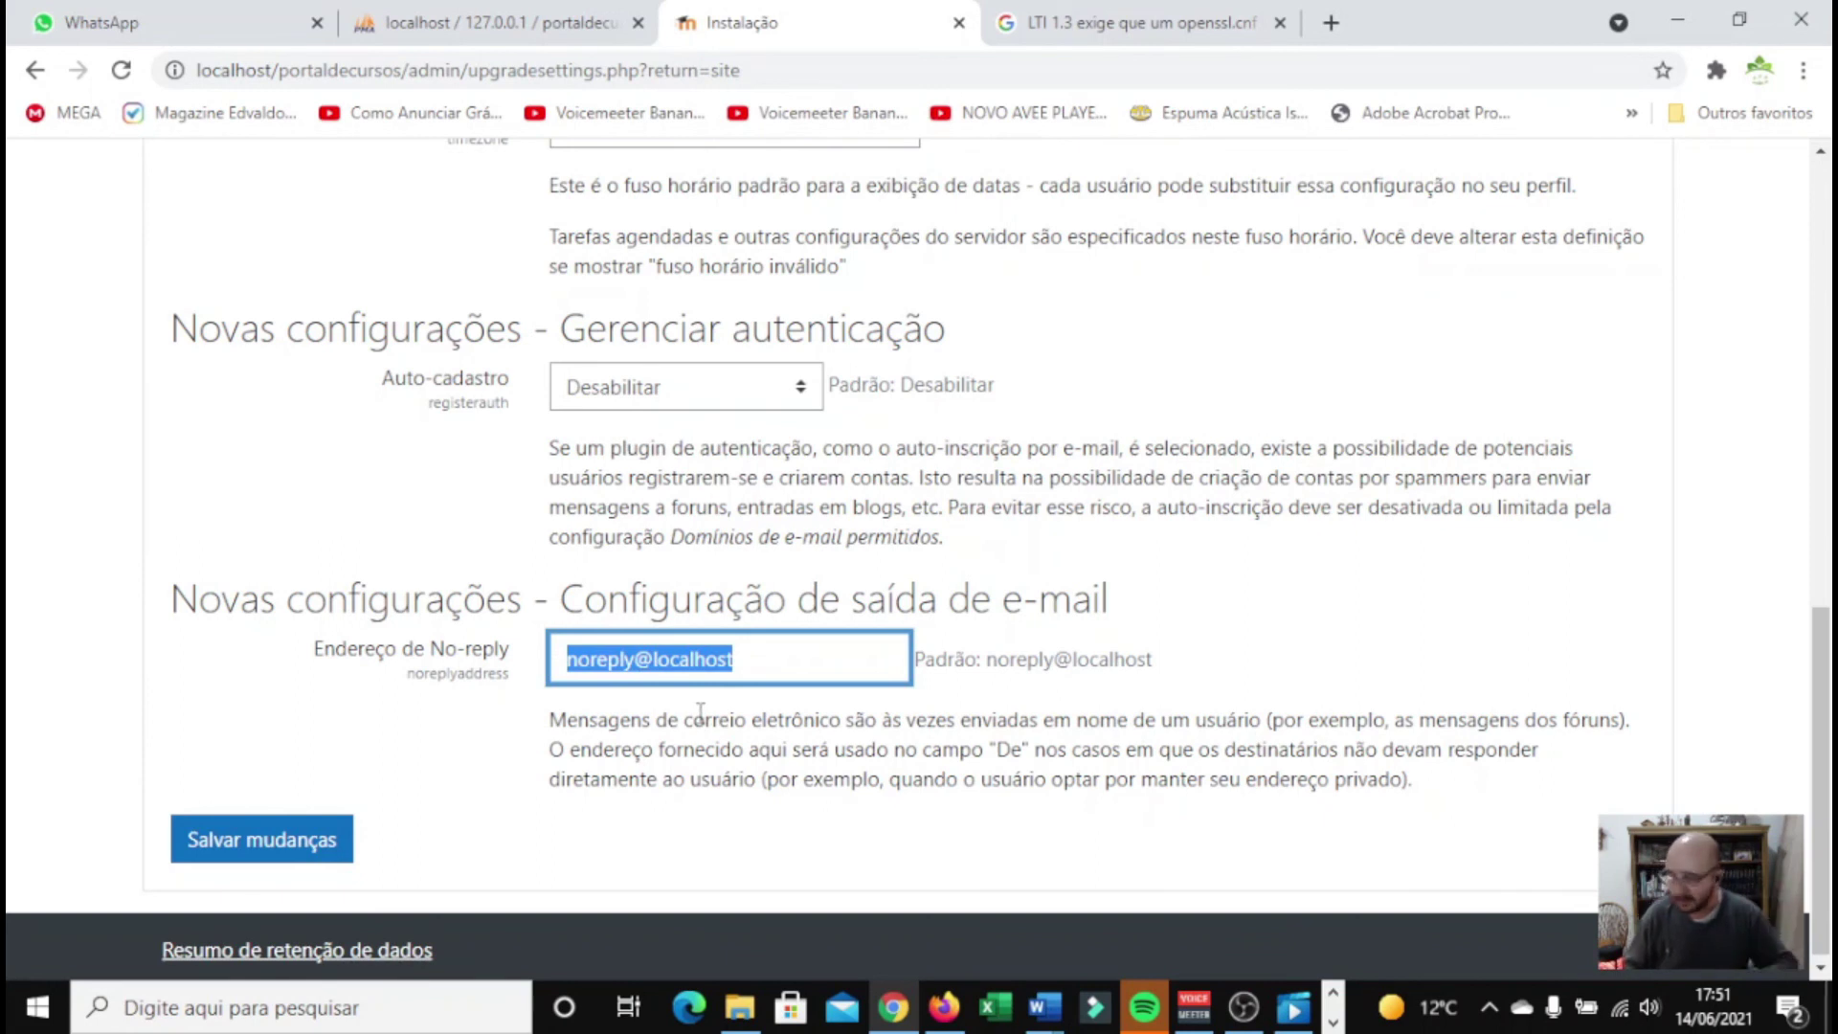
click(733, 720)
click(251, 847)
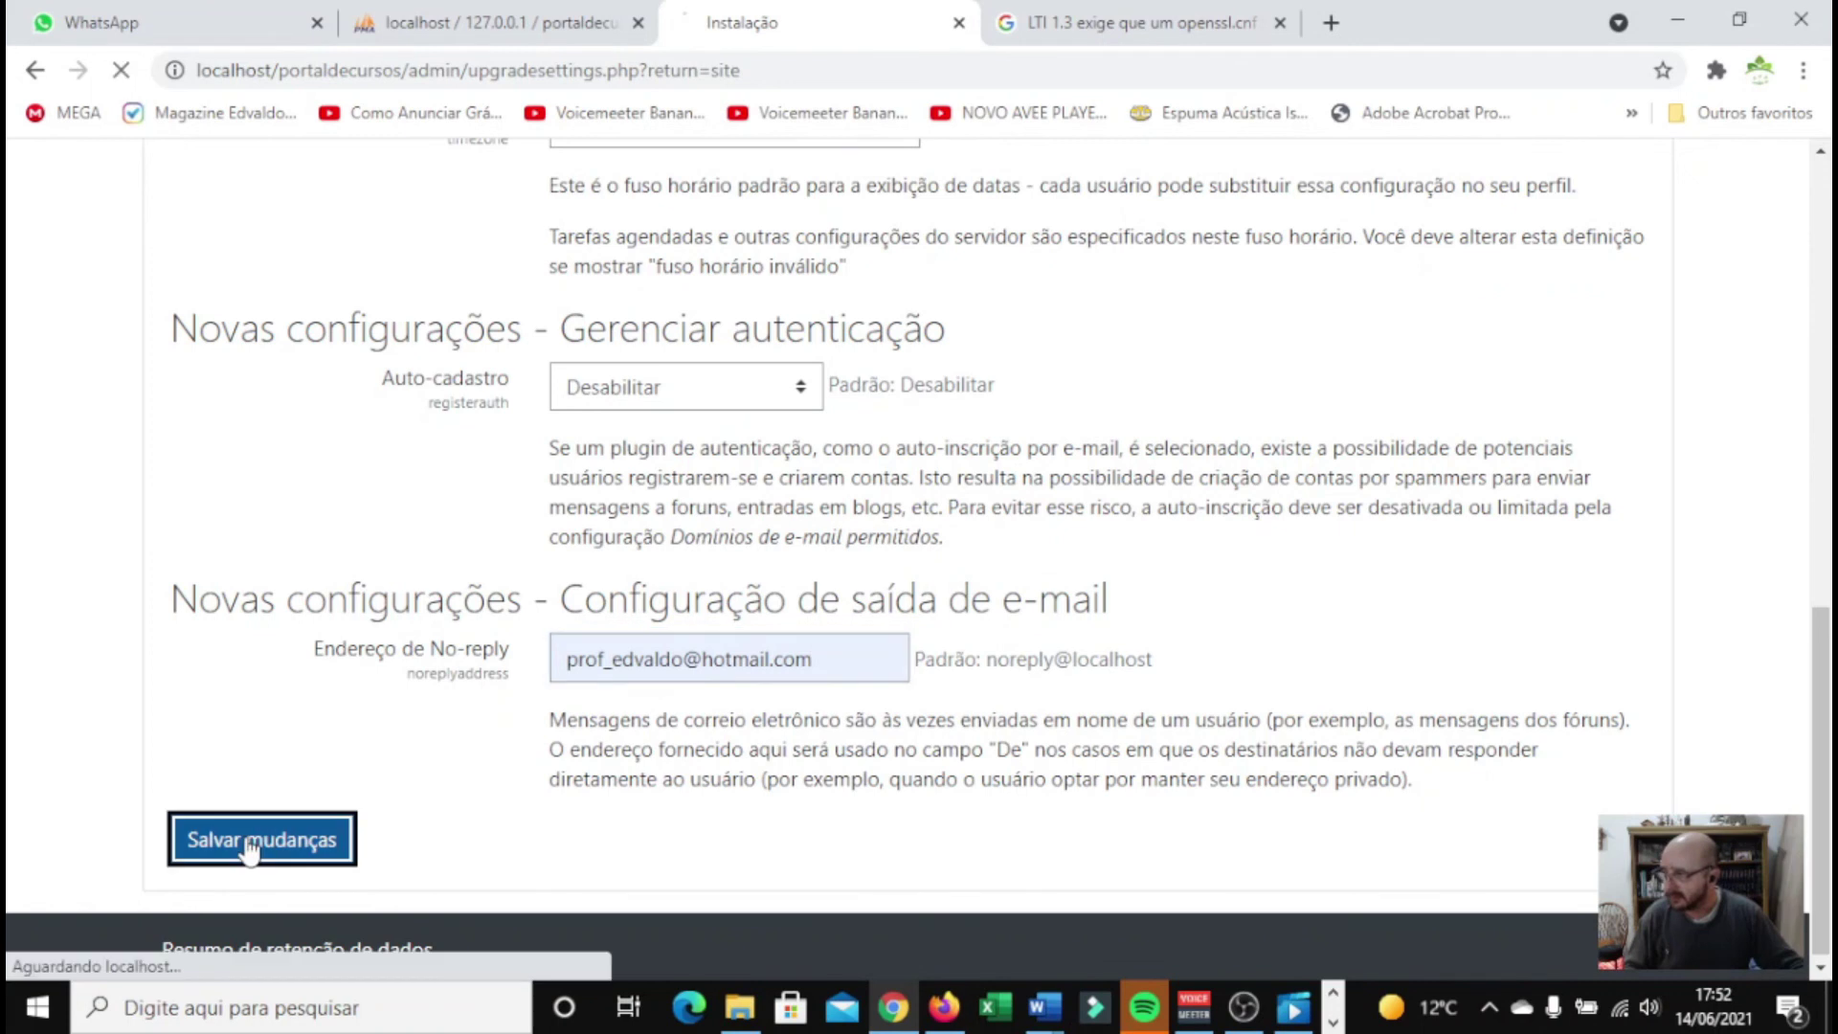